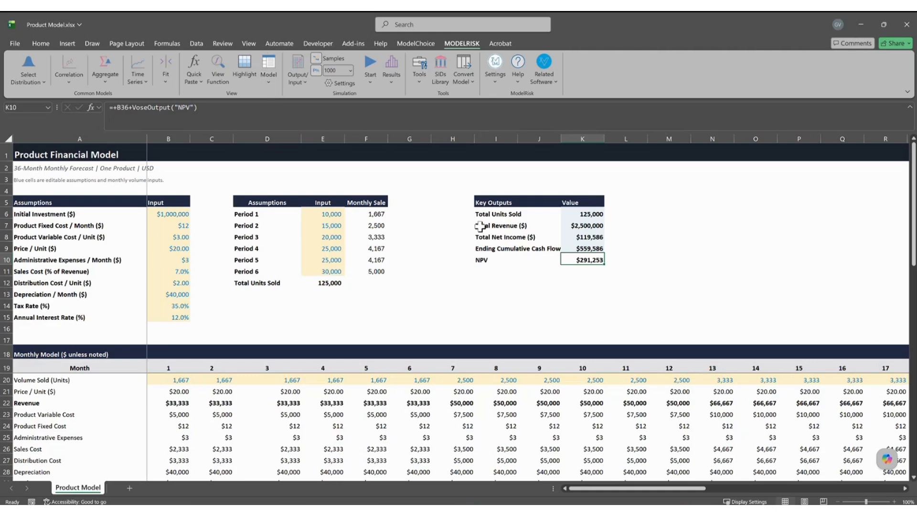
# Deselect the NPV cell and open ModelRisk's Model menu, which lists Impact Analysis and Goal Seek.
pyautogui.click(496, 294)
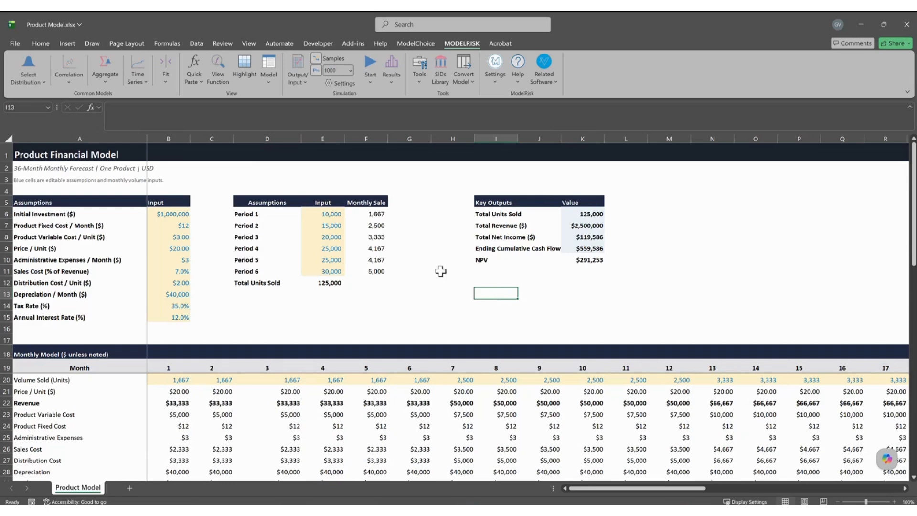
pyautogui.click(273, 86)
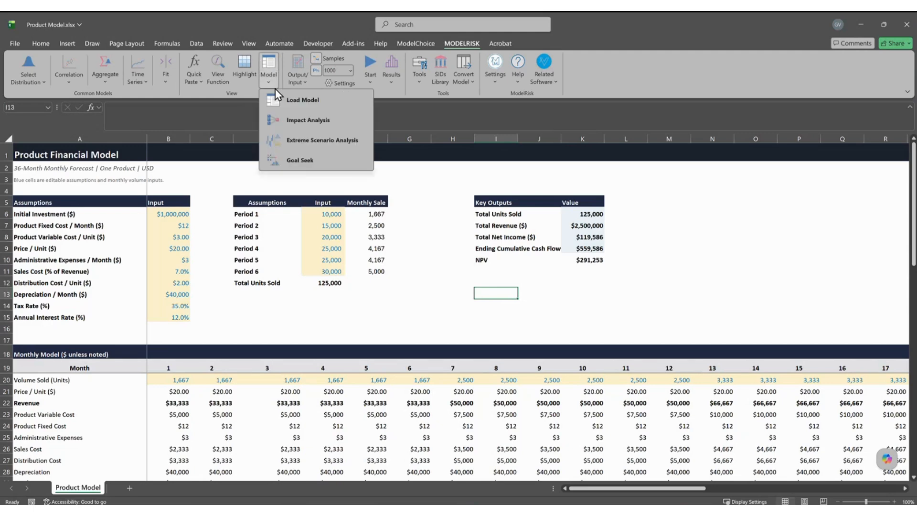
# Preview the Impact Analysis window, close it, and select the assumption cells B6:B14.
pyautogui.click(302, 121)
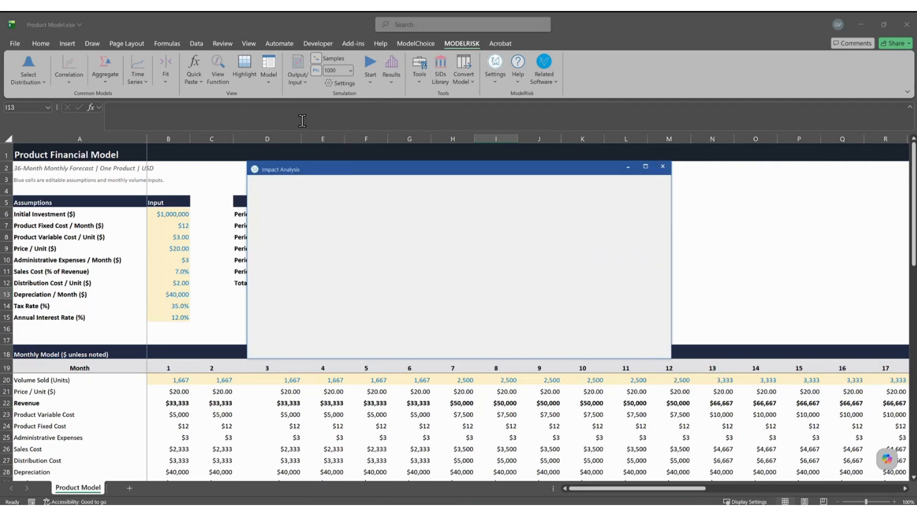
pyautogui.moveTo(359, 170); pyautogui.dragTo(498, 202)
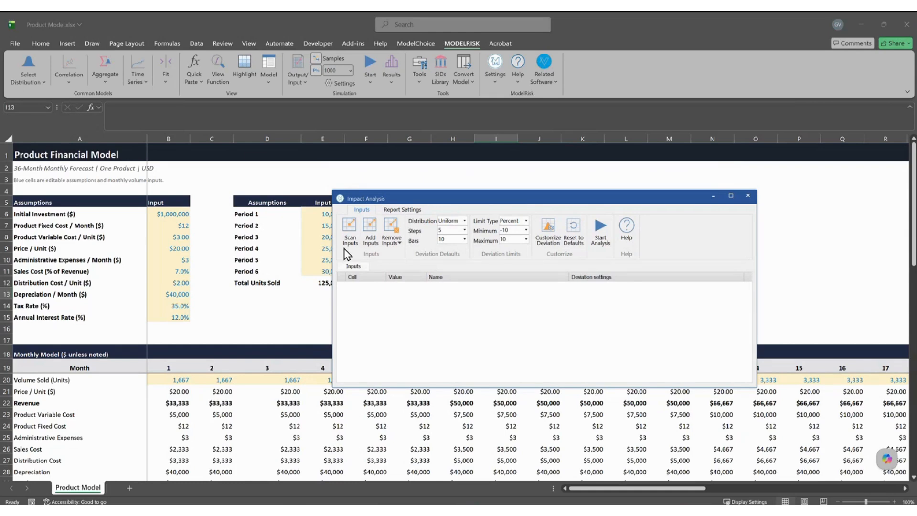
pyautogui.click(748, 195)
pyautogui.moveTo(174, 214); pyautogui.dragTo(175, 305)
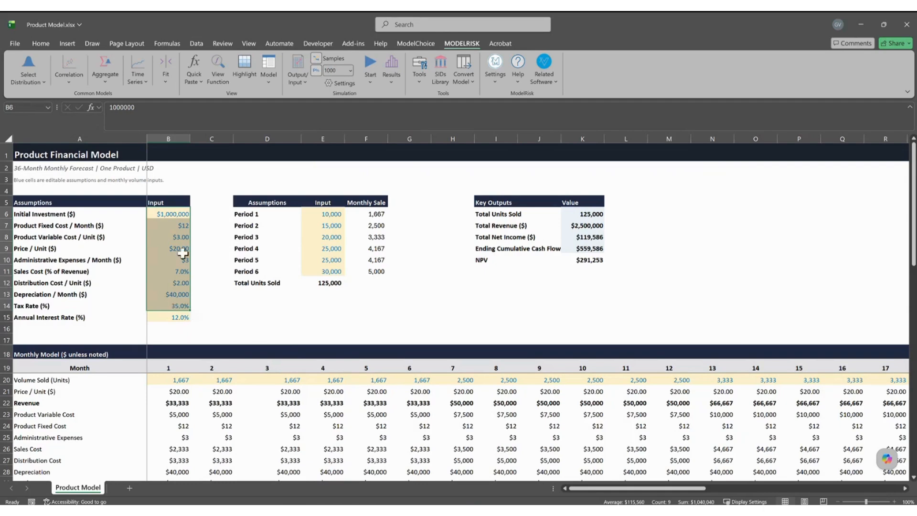
# In Impact Analysis, use Add Inputs and enter $B$6:$B$14 as the range to scan for constants.
pyautogui.moveTo(178, 214); pyautogui.dragTo(174, 305)
pyautogui.moveTo(323, 214); pyautogui.dragTo(336, 271)
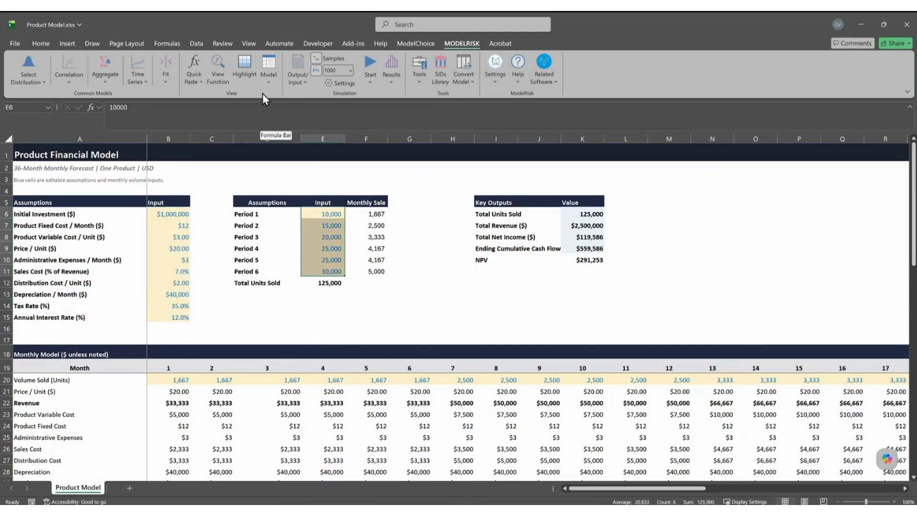
pyautogui.click(269, 79)
pyautogui.click(330, 125)
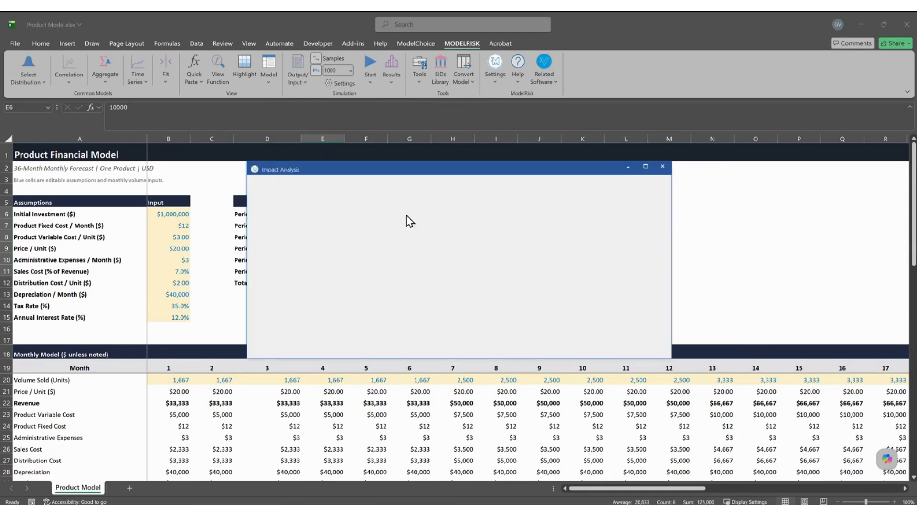
pyautogui.click(281, 212)
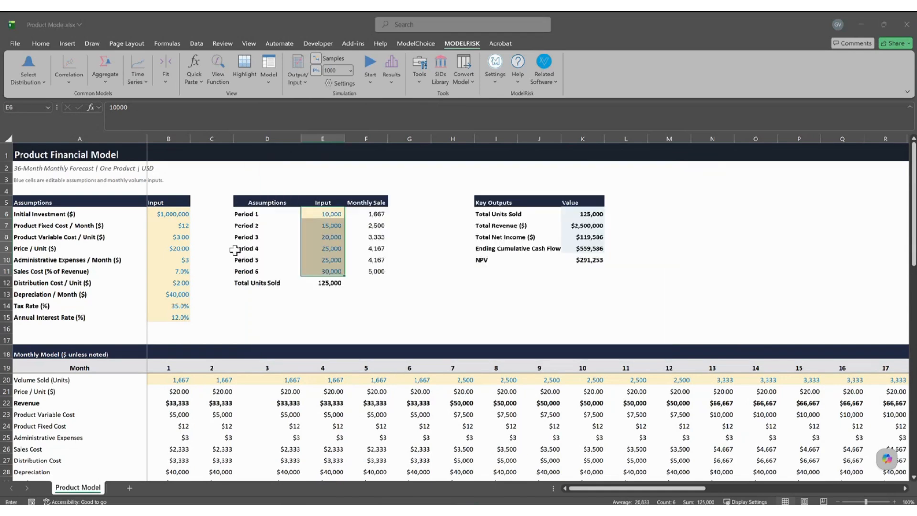
pyautogui.moveTo(178, 214); pyautogui.dragTo(173, 306)
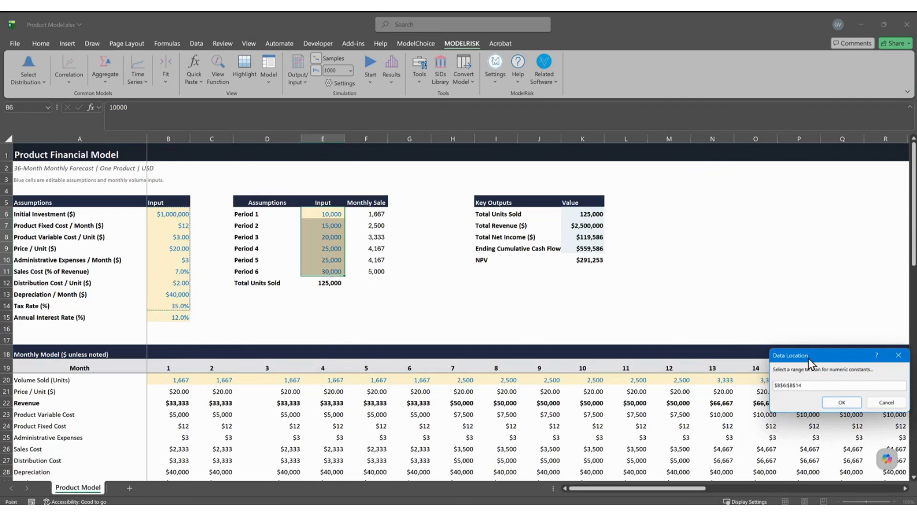
# Confirm $B$6:$B$14 to list nine inputs, then check Initial Investment, Fixed Cost and Price values.
pyautogui.moveTo(791, 357); pyautogui.dragTo(498, 273)
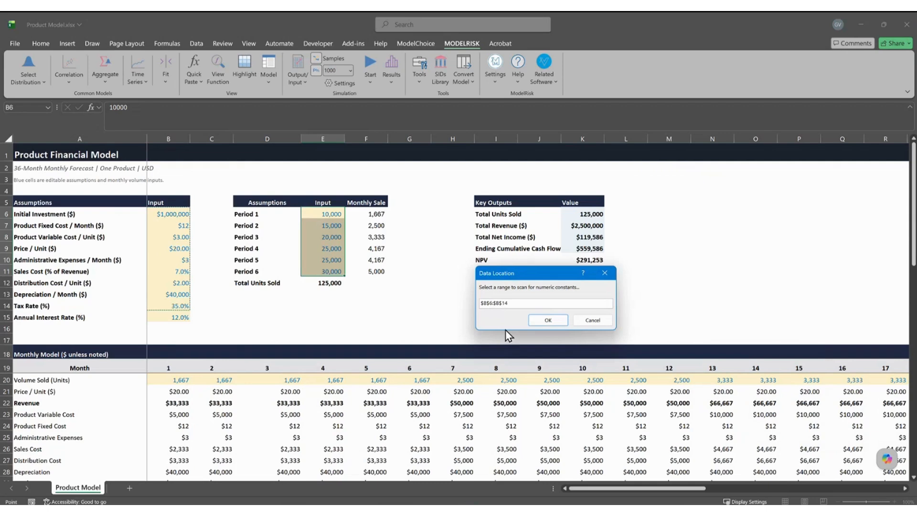
pyautogui.click(548, 320)
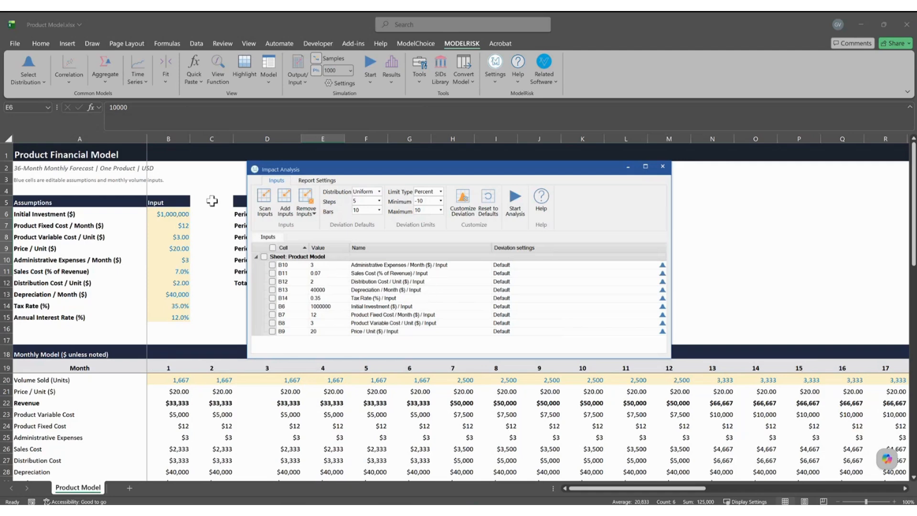
pyautogui.click(165, 215)
pyautogui.click(167, 227)
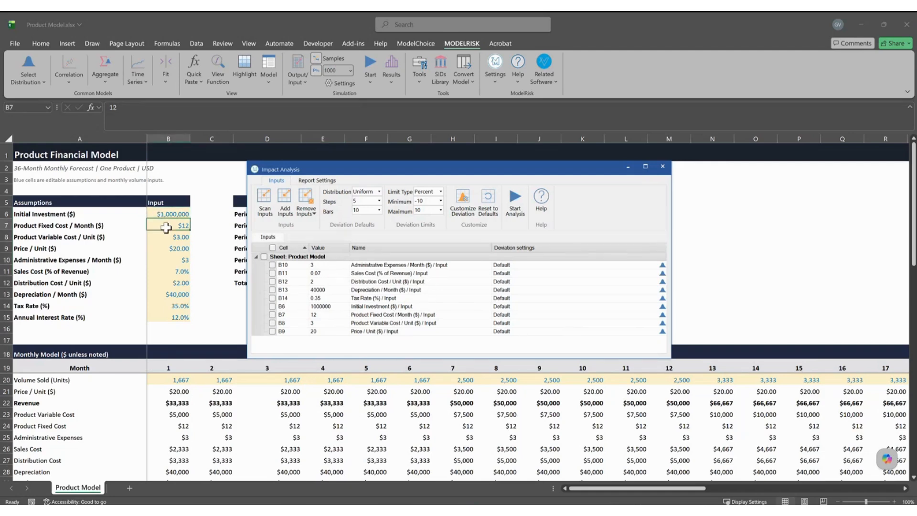
pyautogui.click(167, 215)
pyautogui.click(173, 227)
pyautogui.click(170, 246)
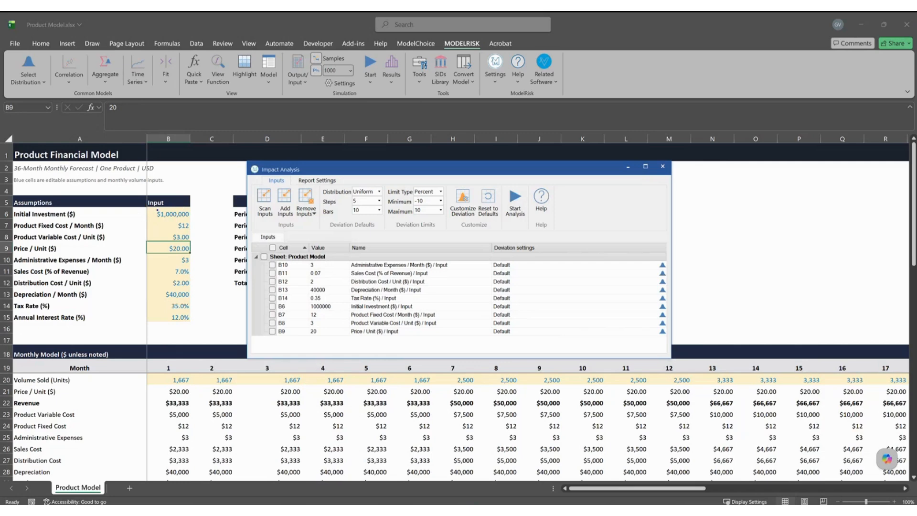
# Mark the input column on screen, then show the 'Model: Impact Analysis' slide and return to the workbook.
pyautogui.moveTo(158, 210); pyautogui.dragTo(130, 220)
pyautogui.press('Escape')
pyautogui.click(702, 459)
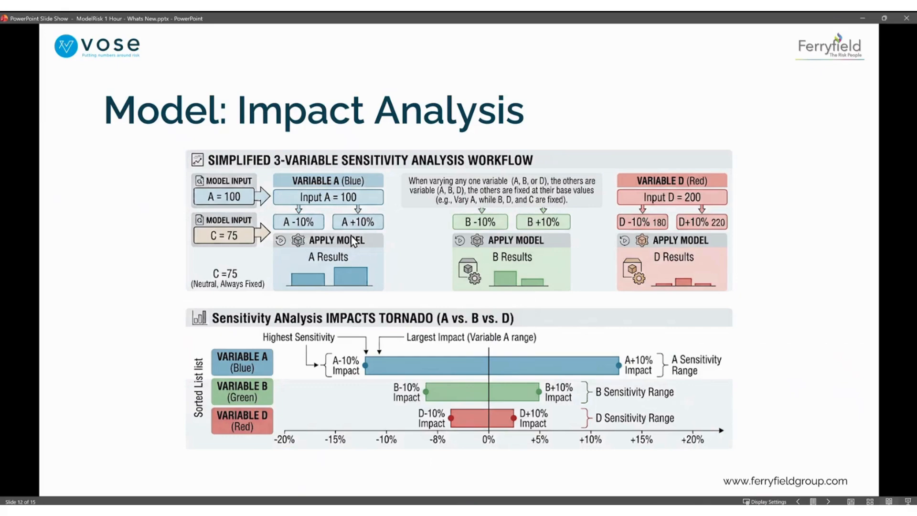
pyautogui.hotkey('alt', 'Tab')
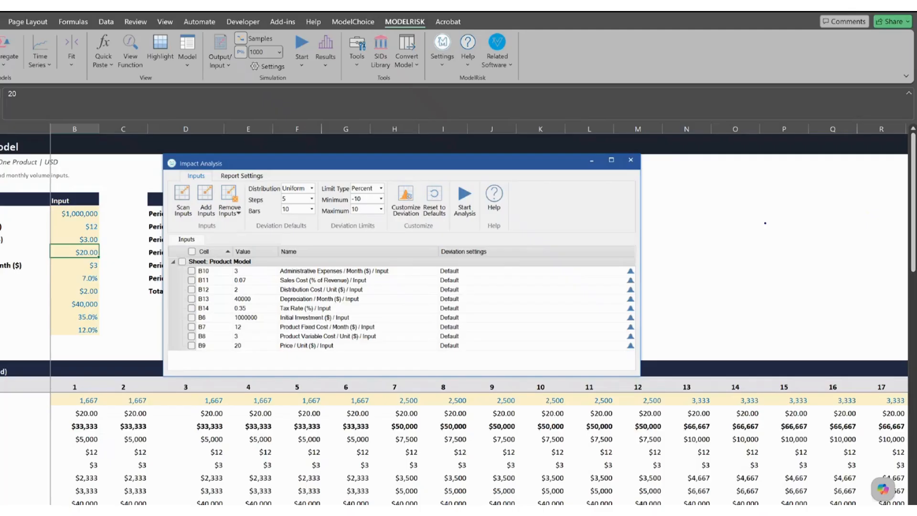
pyautogui.moveTo(765, 223); pyautogui.dragTo(732, 258)
pyautogui.moveTo(361, 236)
pyautogui.mouseDown()
pyautogui.moveTo(373, 213)
pyautogui.moveTo(377, 226)
pyautogui.mouseUp()
pyautogui.moveTo(299, 172); pyautogui.dragTo(271, 190)
pyautogui.press('Escape')
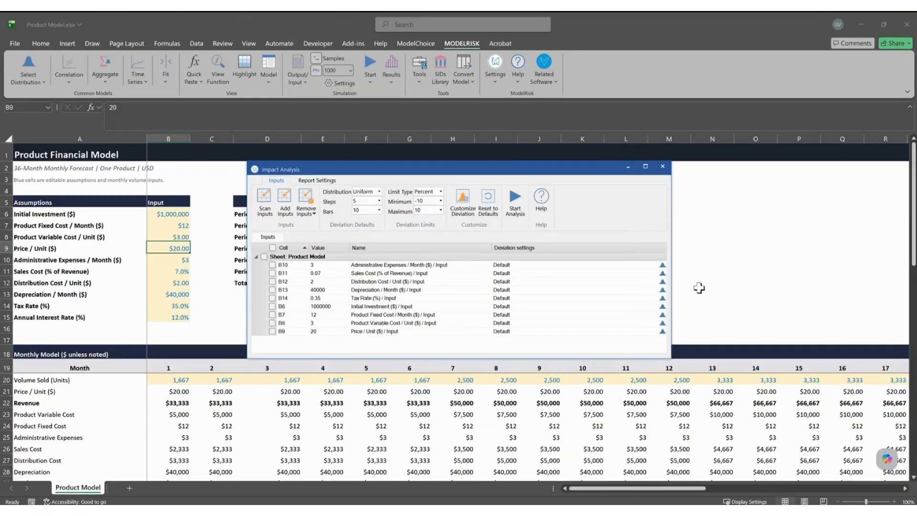
pyautogui.hotkey('ctrl', '2')
pyautogui.moveTo(198, 211); pyautogui.dragTo(215, 218)
pyautogui.write('initial inves')
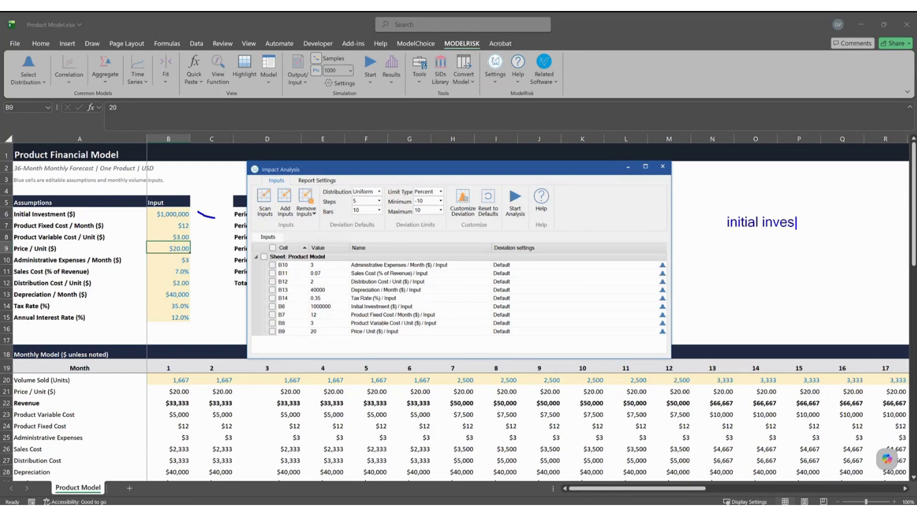
pyautogui.write('tment')
pyautogui.press('Return')
pyautogui.write('/')
pyautogui.press('BackSpace')
pyautogui.write('-10%  ')
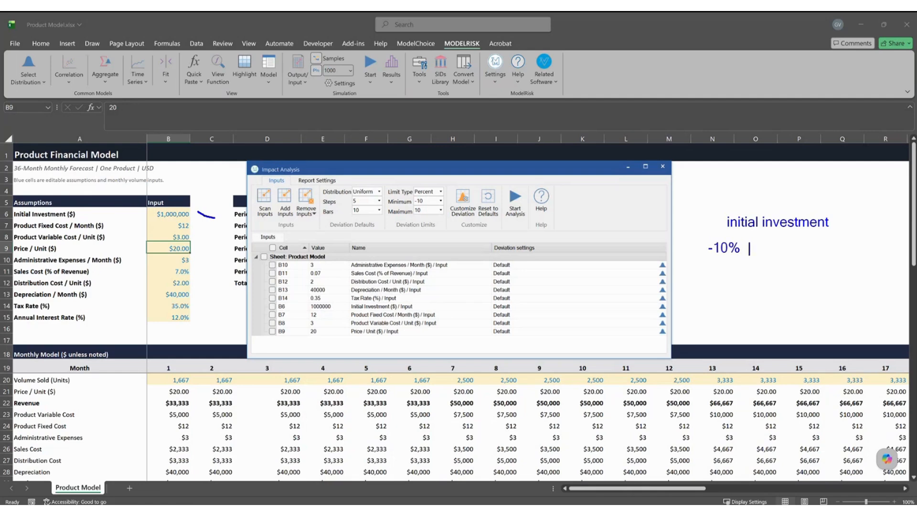
pyautogui.write('-5%')
pyautogui.press('BackSpace')
pyautogui.write('5%  0%  5%   ')
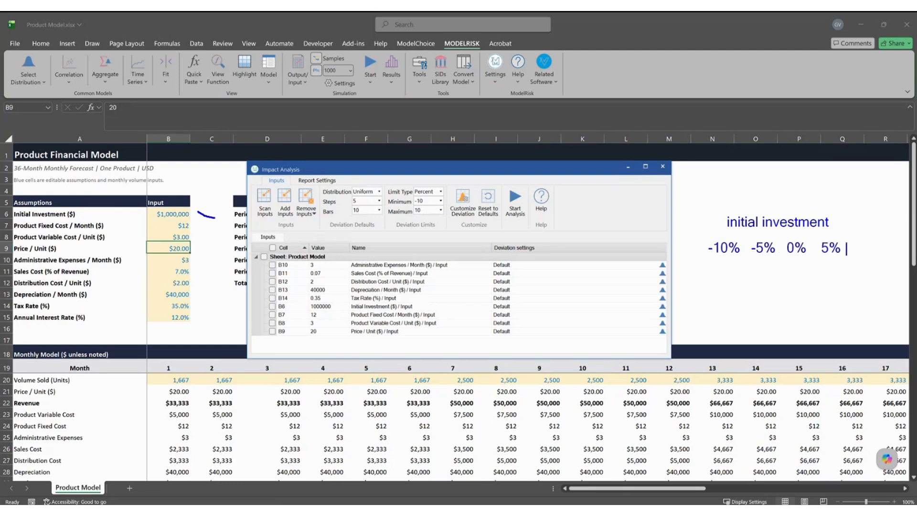
pyautogui.write('10%')
pyautogui.moveTo(692, 234)
pyautogui.mouseDown()
pyautogui.moveTo(874, 267)
pyautogui.moveTo(887, 262)
pyautogui.mouseUp()
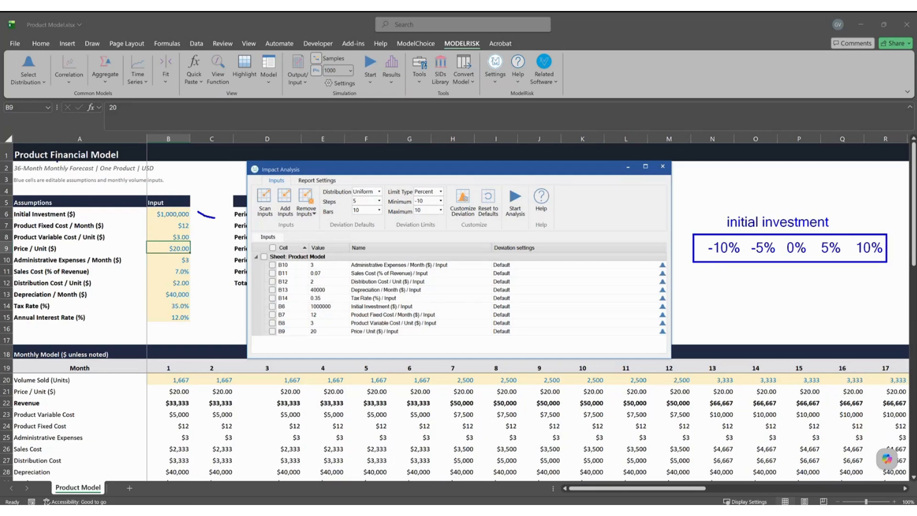
pyautogui.moveTo(527, 215); pyautogui.dragTo(532, 249)
pyautogui.moveTo(726, 263); pyautogui.dragTo(725, 272)
pyautogui.write('t900,000')
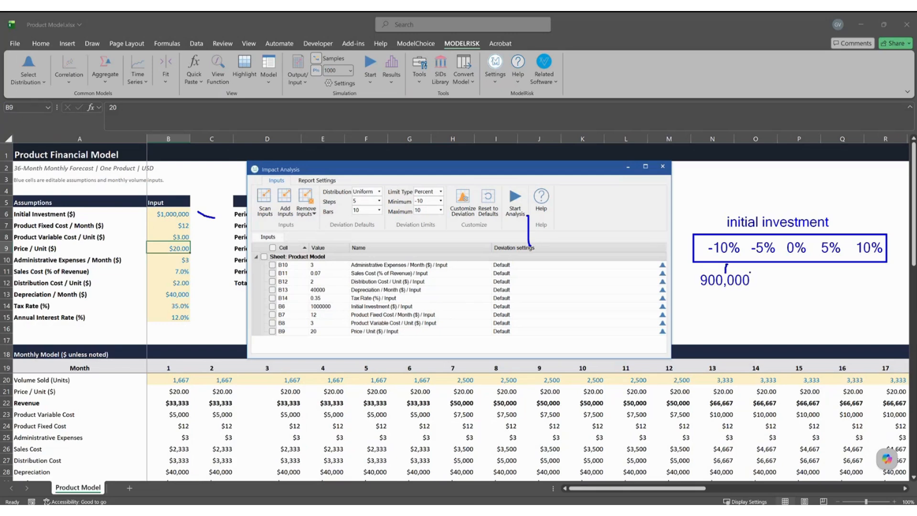
pyautogui.moveTo(718, 293); pyautogui.dragTo(715, 307)
pyautogui.write('tNPV')
pyautogui.moveTo(770, 269)
pyautogui.mouseDown()
pyautogui.moveTo(776, 285)
pyautogui.moveTo(861, 293)
pyautogui.mouseUp()
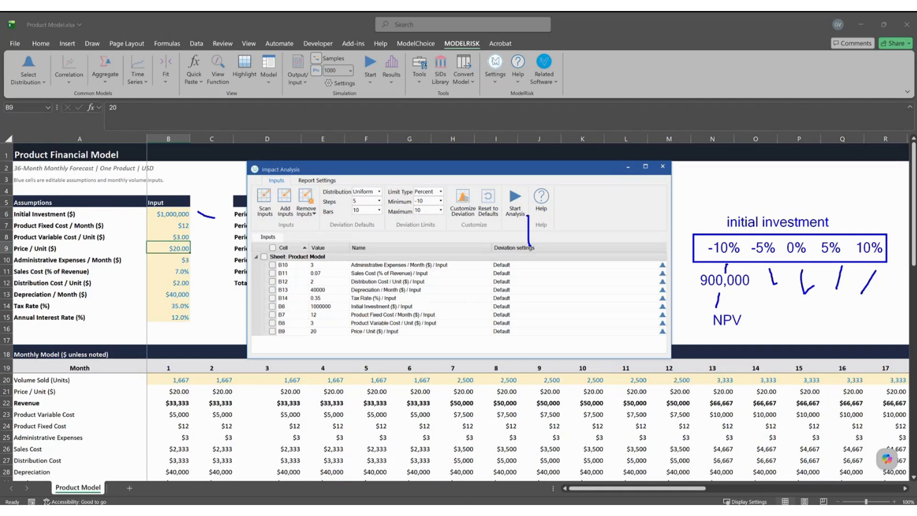
pyautogui.press('Escape')
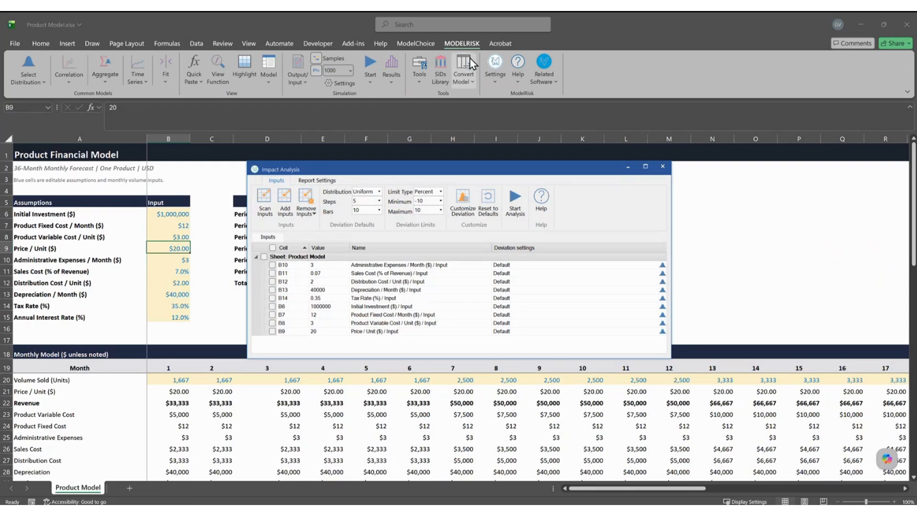
# Keep Uniform as the deviation distribution and open Deviation Settings for the B10 input.
pyautogui.click(380, 192)
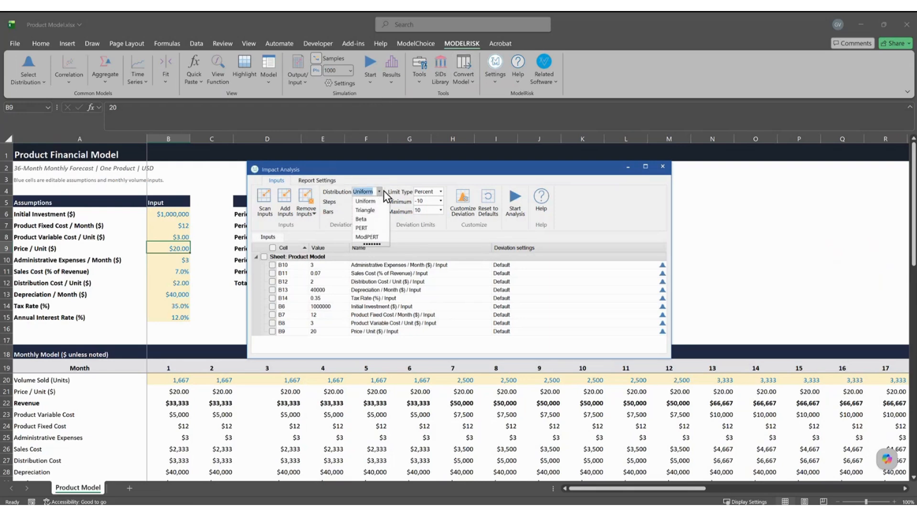
pyautogui.click(382, 191)
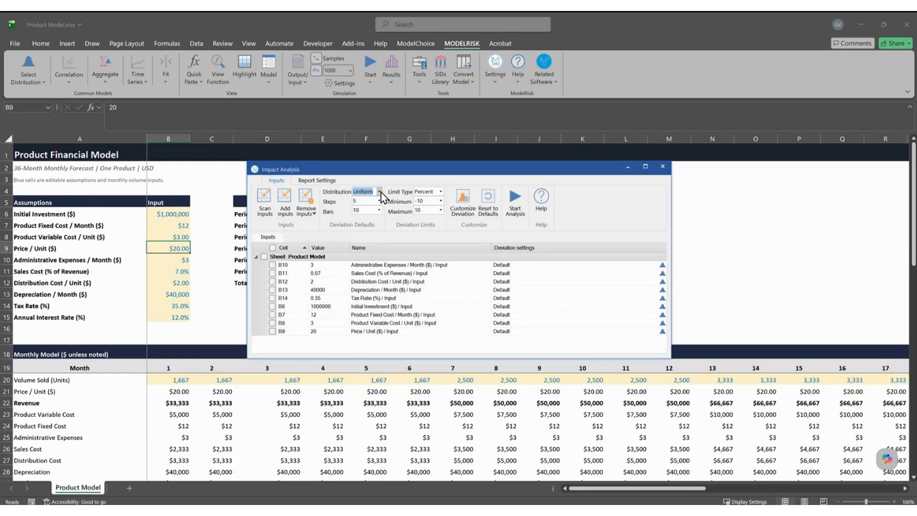
pyautogui.click(637, 265)
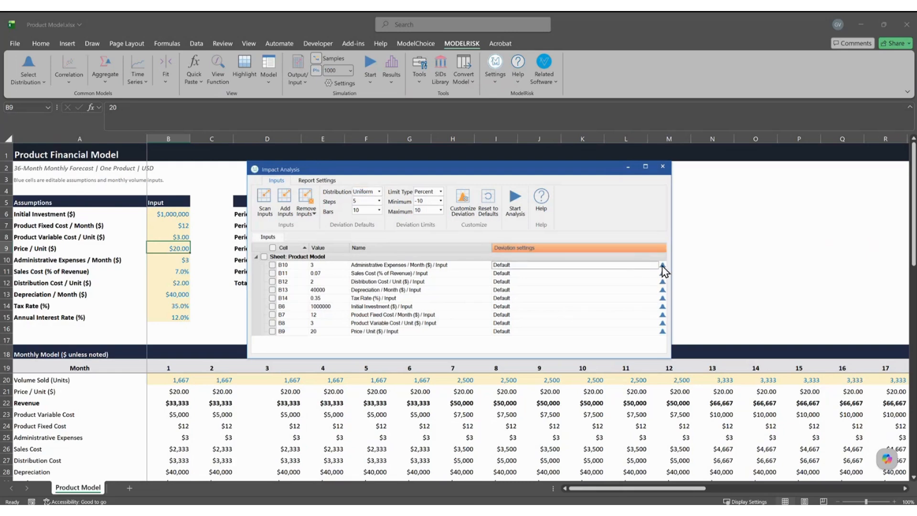
pyautogui.click(662, 265)
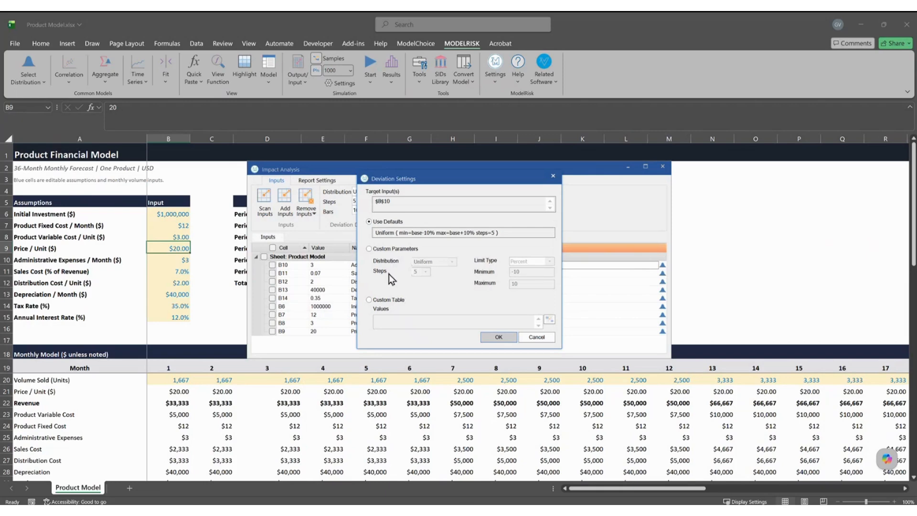
# Try B10's custom parameters (5 steps) and custom table, then cancel, keeping Use Defaults.
pyautogui.click(398, 249)
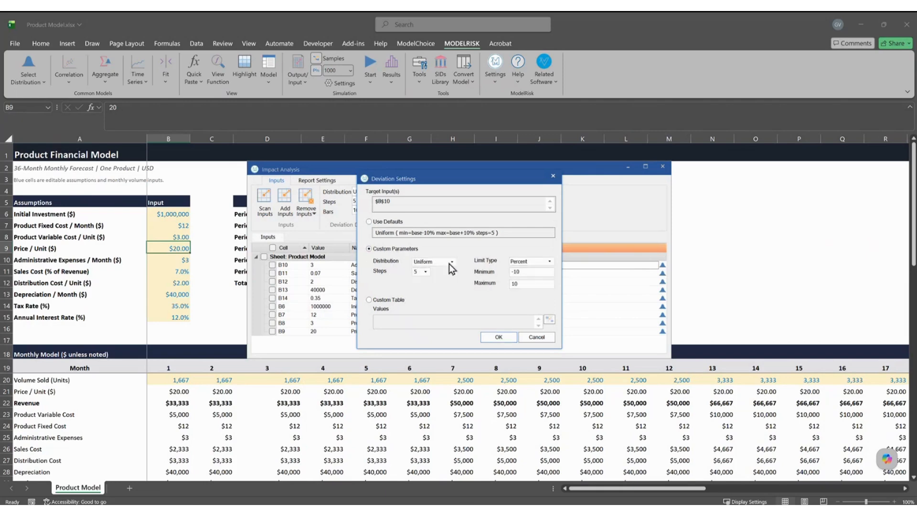
pyautogui.click(424, 271)
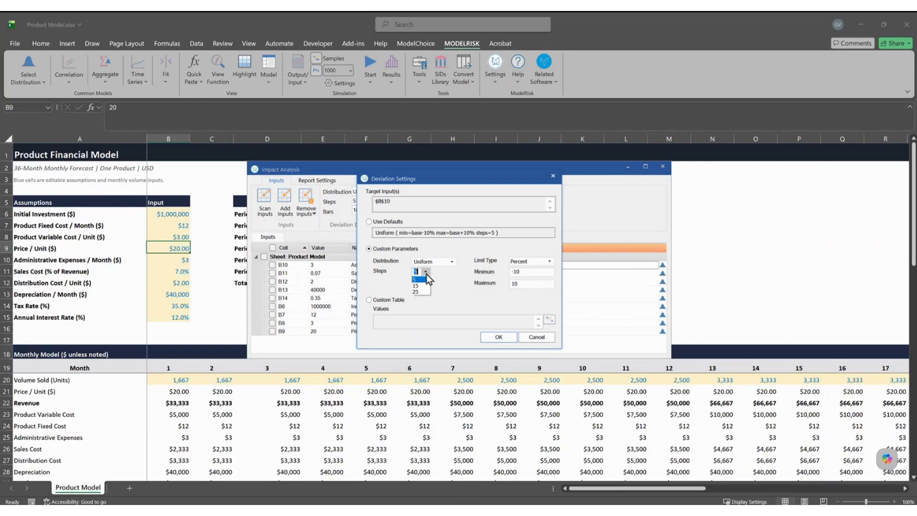
pyautogui.click(426, 272)
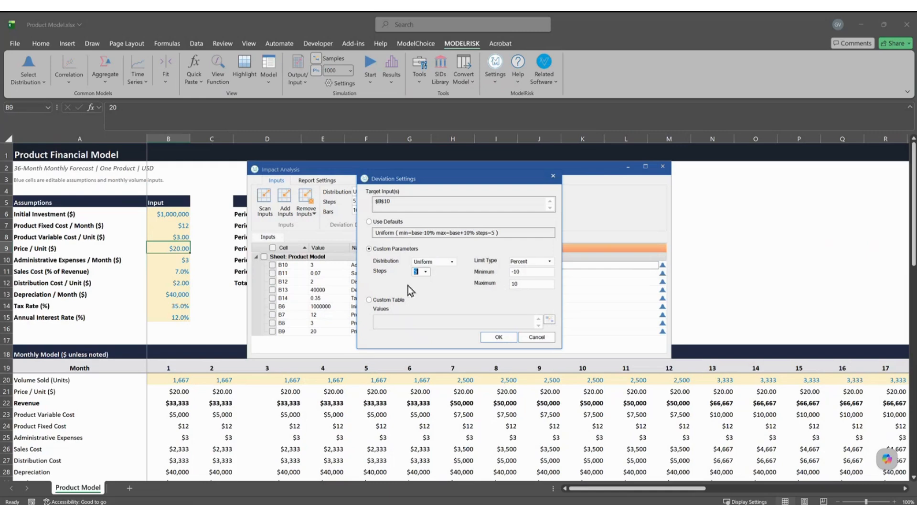
pyautogui.click(398, 300)
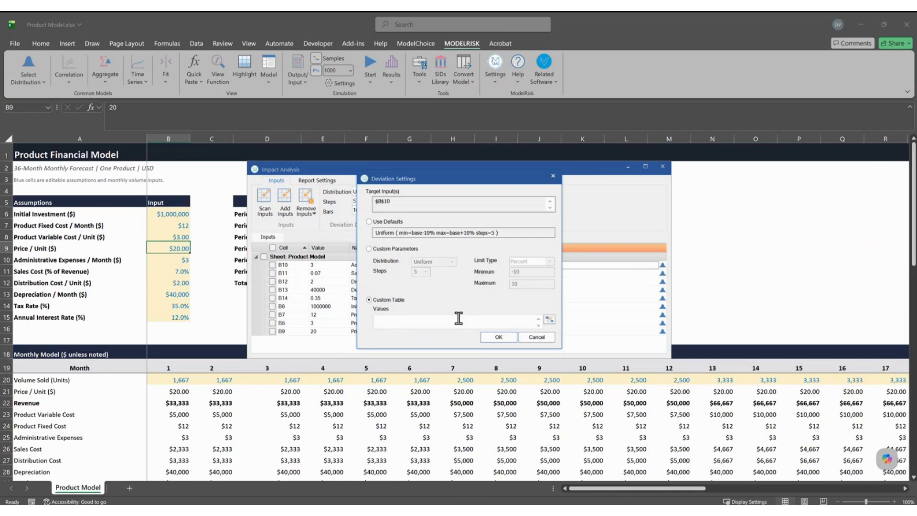
pyautogui.click(391, 234)
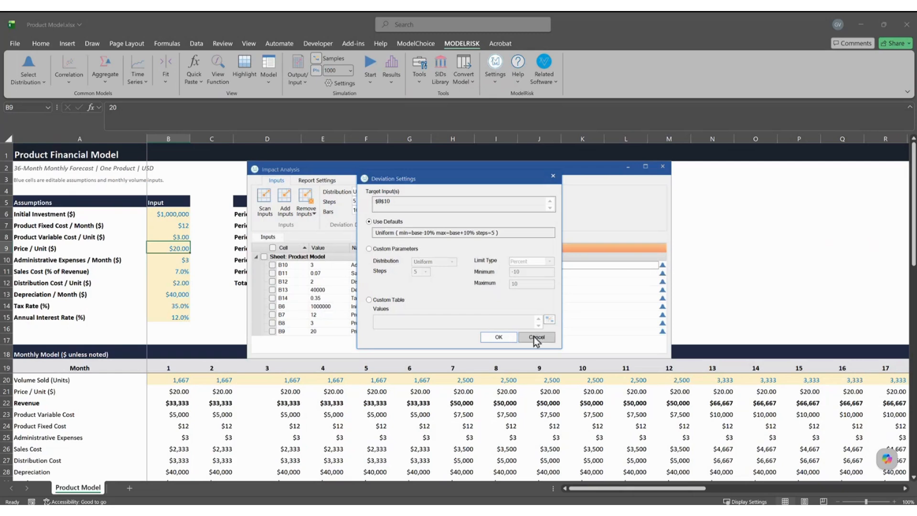
pyautogui.click(546, 338)
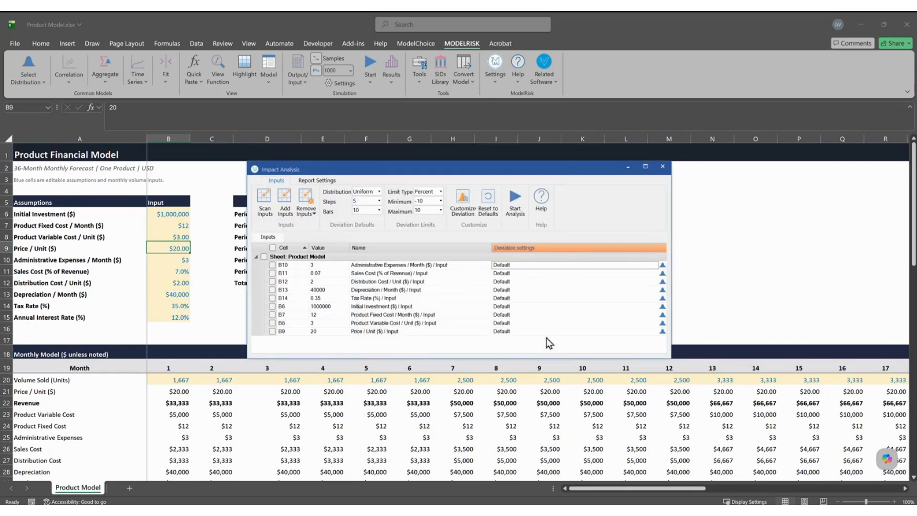
# Uncheck Split by Output in Report Settings, leave the theme colour unchanged, and return to Inputs.
pyautogui.moveTo(450, 176); pyautogui.dragTo(563, 168)
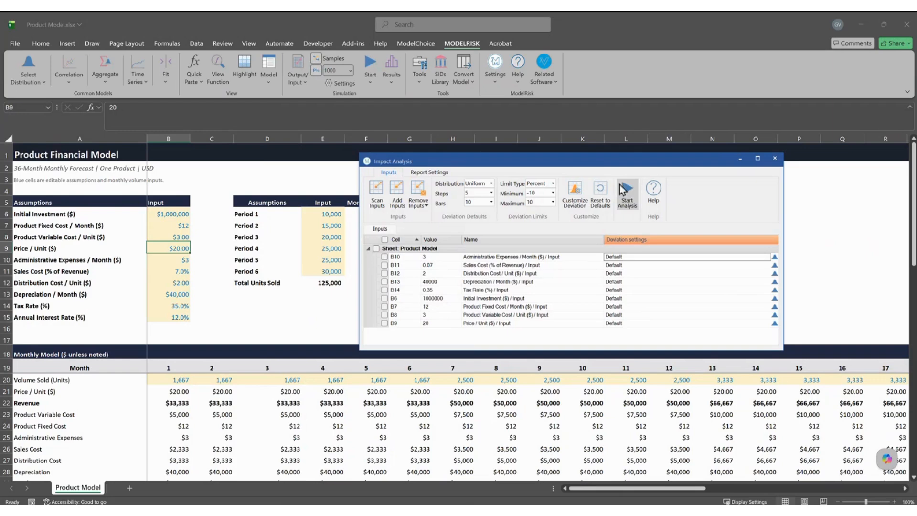
pyautogui.moveTo(601, 167); pyautogui.dragTo(502, 140)
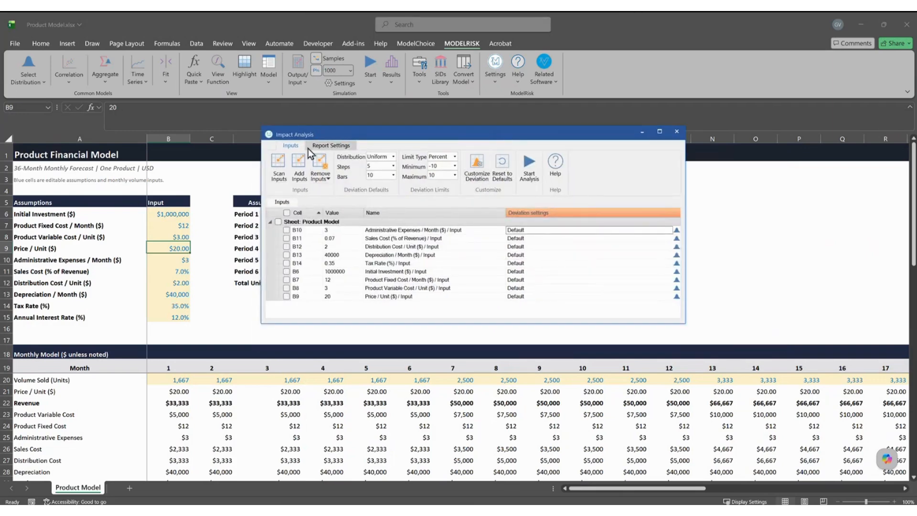
pyautogui.click(329, 145)
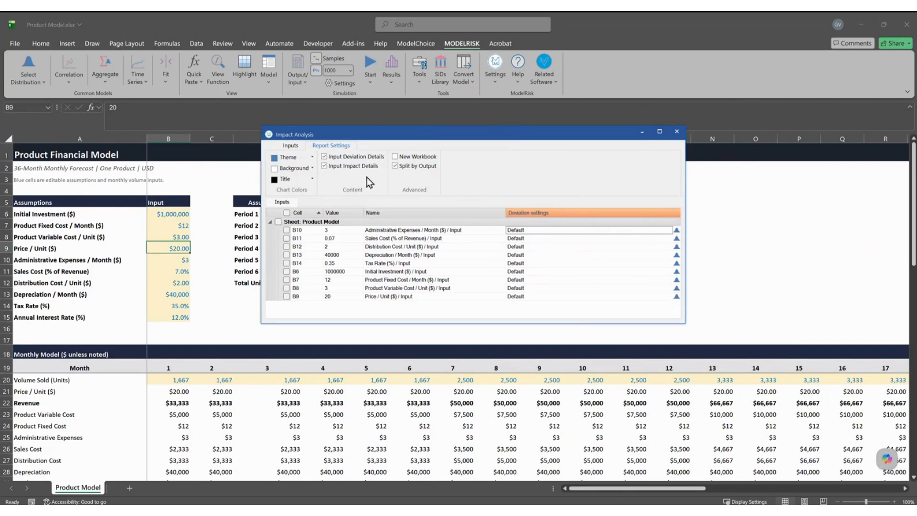
pyautogui.click(411, 166)
pyautogui.click(312, 158)
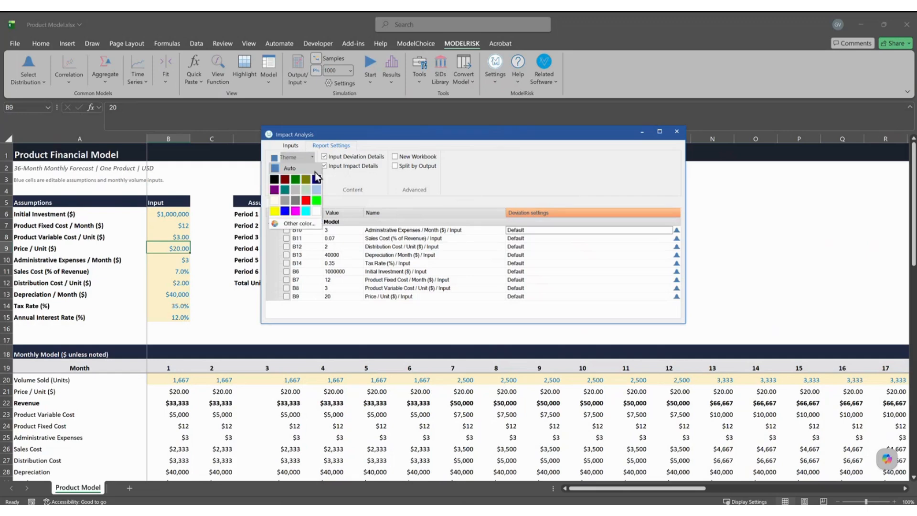
pyautogui.click(412, 198)
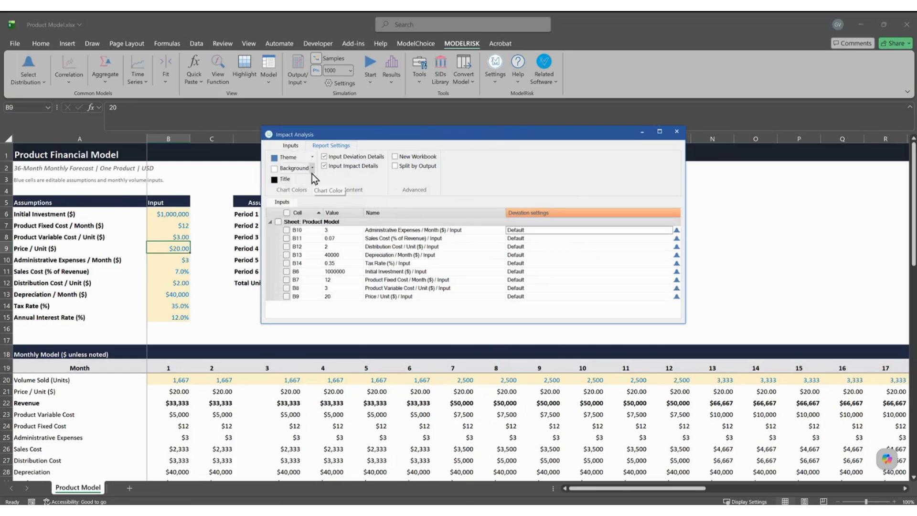
pyautogui.click(293, 147)
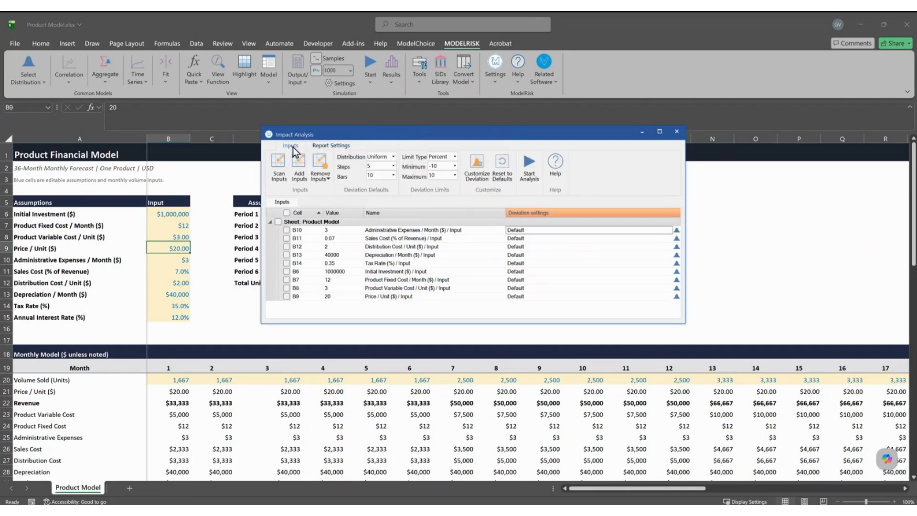
# Tick the Sheet: Product Model group to include inputs B6–B14, then start the analysis.
pyautogui.click(278, 222)
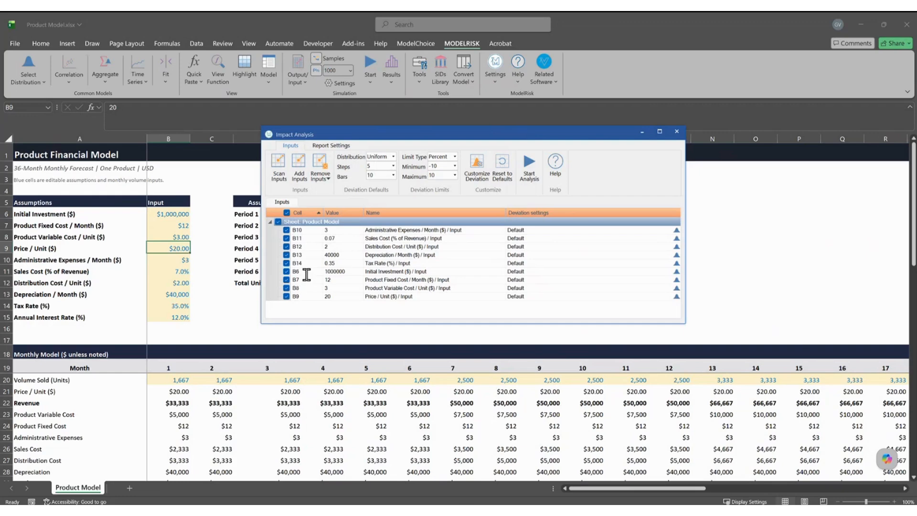
pyautogui.click(529, 167)
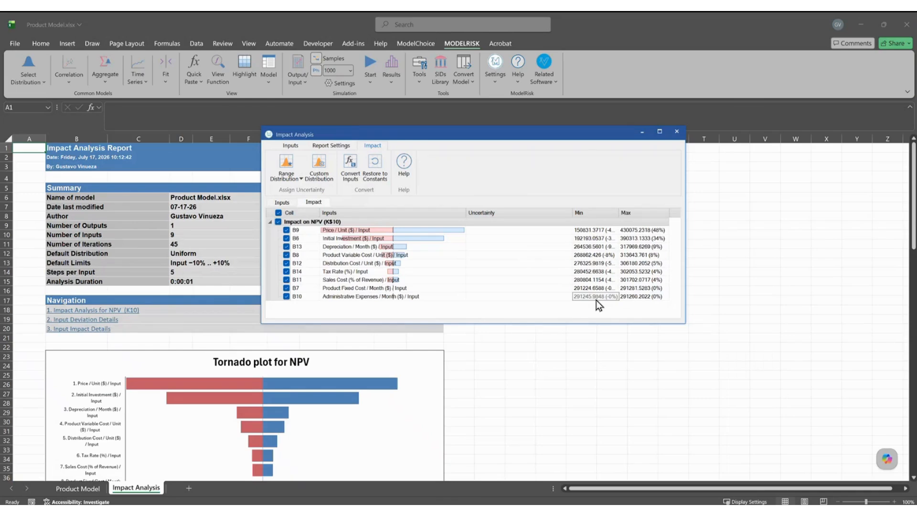
# Review the NPV tornado report beside the window, narrowing its Uncertainty column, then close the window.
pyautogui.moveTo(528, 138); pyautogui.dragTo(739, 146)
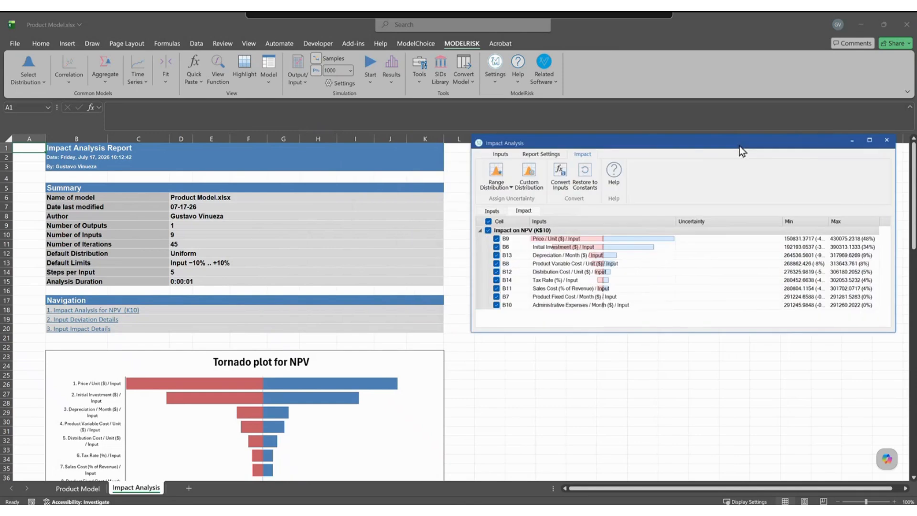
pyautogui.moveTo(636, 347); pyautogui.dragTo(676, 262)
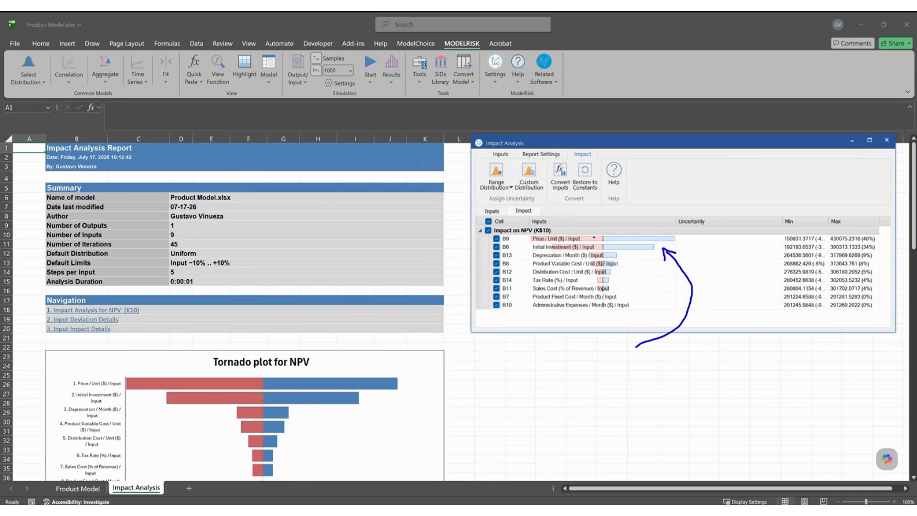
pyautogui.moveTo(782, 222)
pyautogui.mouseDown()
pyautogui.moveTo(737, 223)
pyautogui.moveTo(792, 222)
pyautogui.mouseUp()
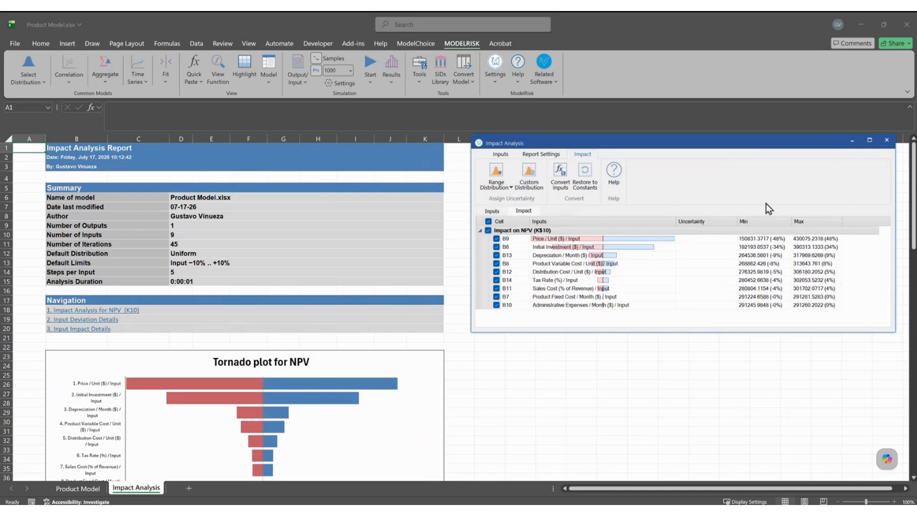
pyautogui.click(886, 140)
# Scroll past the NPV tornado plot to the Summary for Output NPV table led by Price / Unit.
pyautogui.click(507, 336)
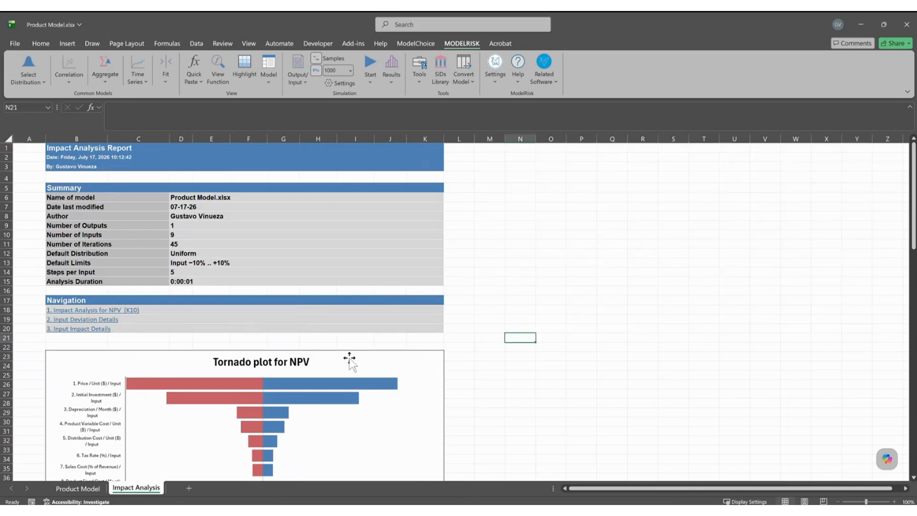
pyautogui.scroll(-5, 348, 358)
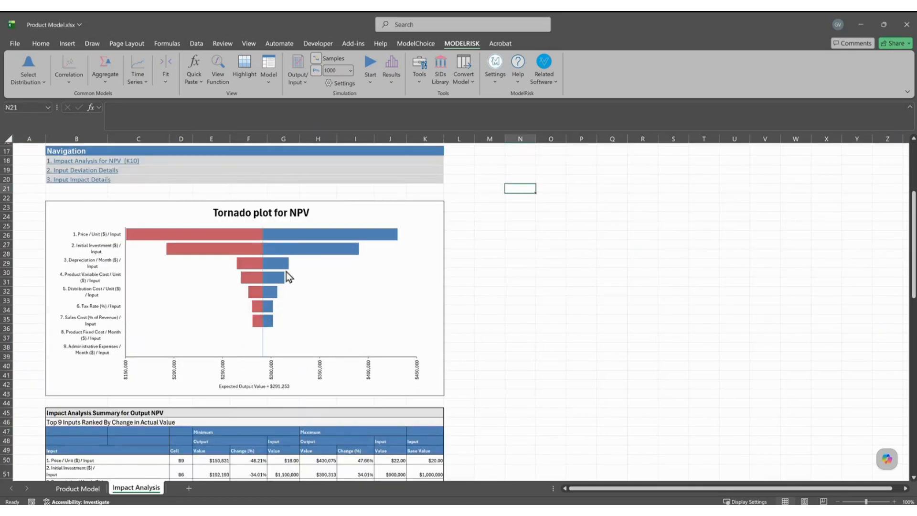
pyautogui.moveTo(276, 270)
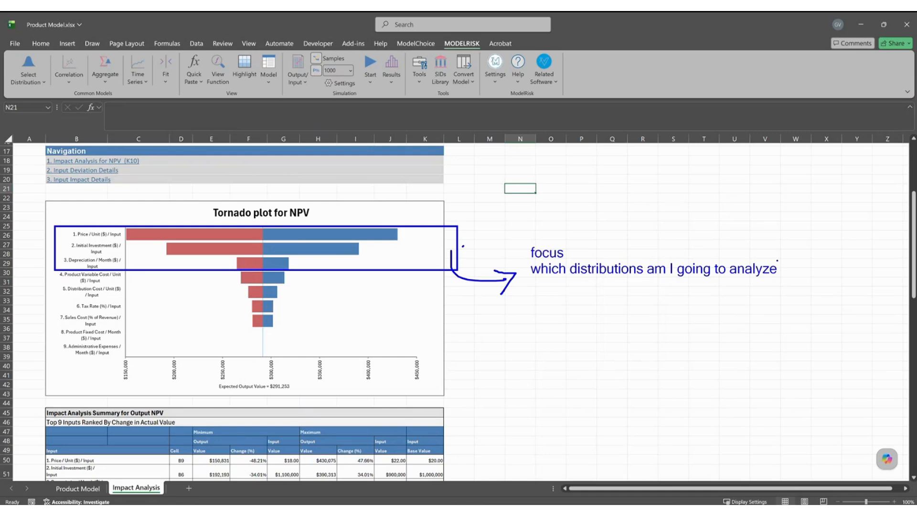
pyautogui.press('Escape')
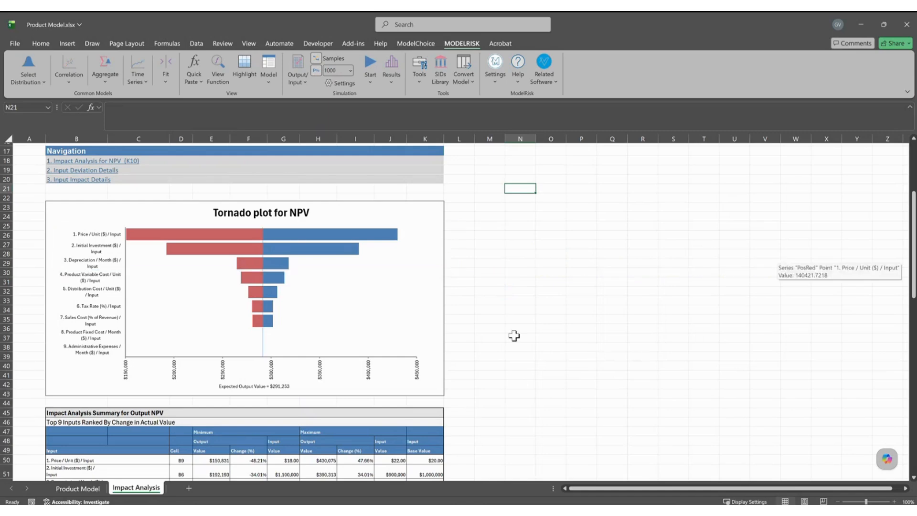
pyautogui.scroll(-6, 288, 315)
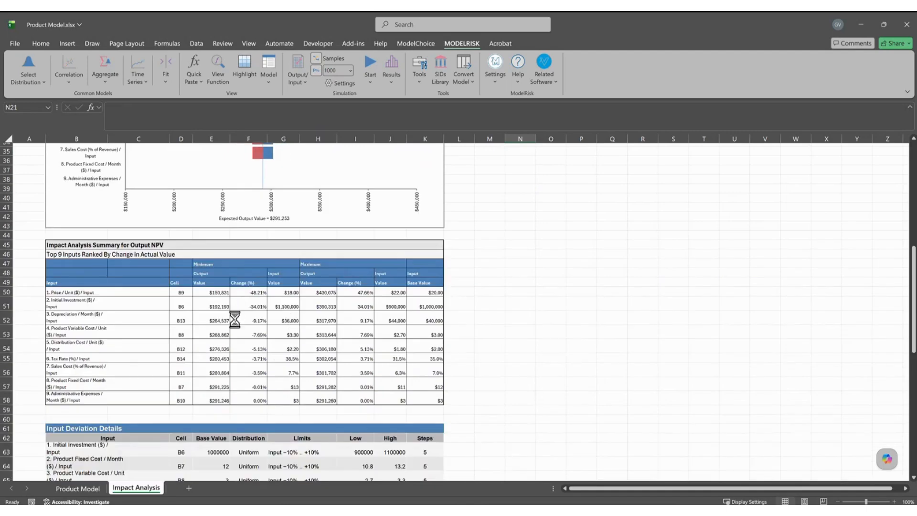
pyautogui.scroll(3, 235, 320)
pyautogui.click(278, 300)
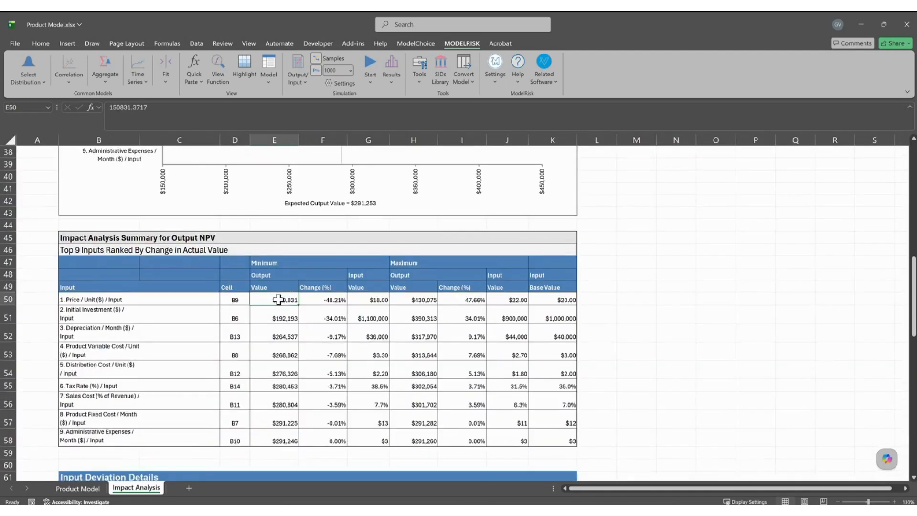
pyautogui.click(234, 301)
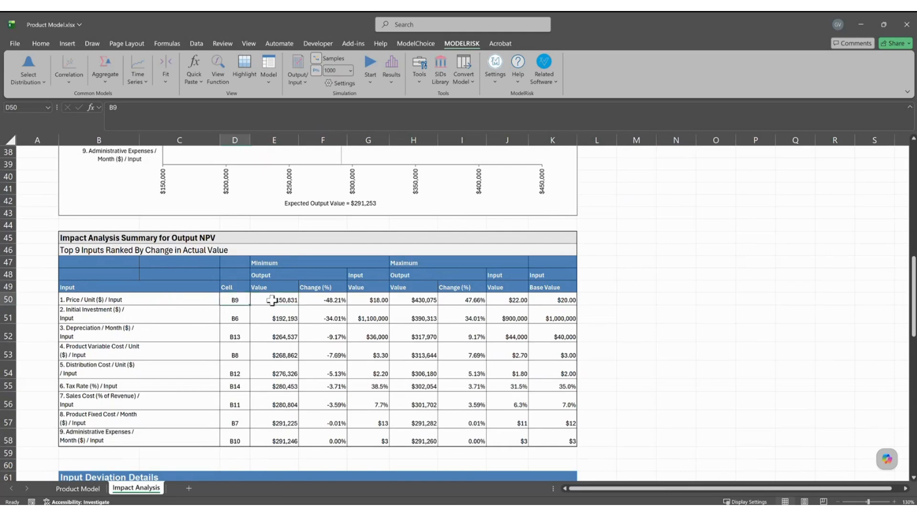
pyautogui.click(271, 299)
pyautogui.click(429, 299)
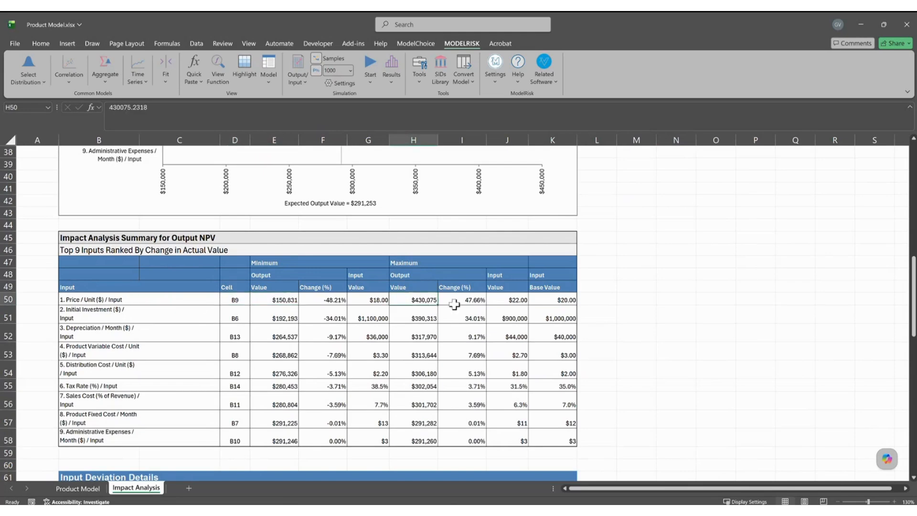
pyautogui.click(319, 298)
pyautogui.click(464, 296)
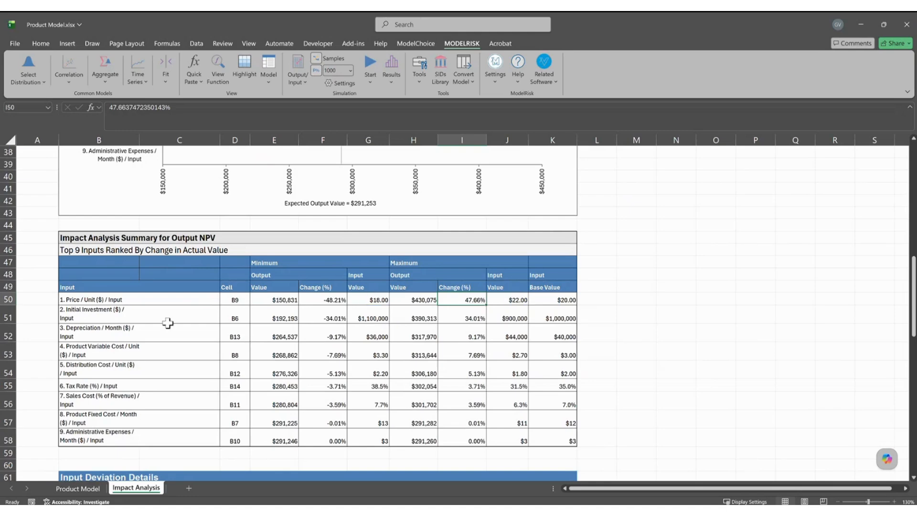
pyautogui.click(514, 318)
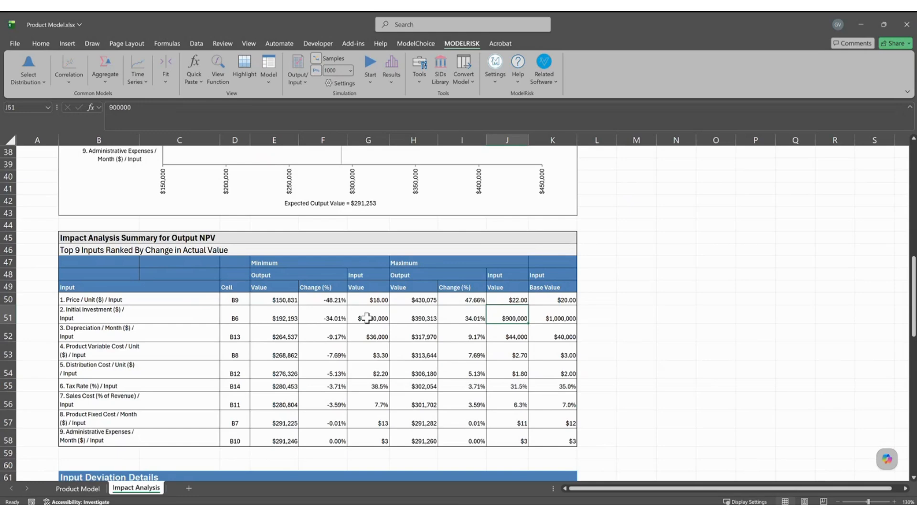
pyautogui.click(364, 317)
pyautogui.click(369, 339)
pyautogui.scroll(-5, 160, 376)
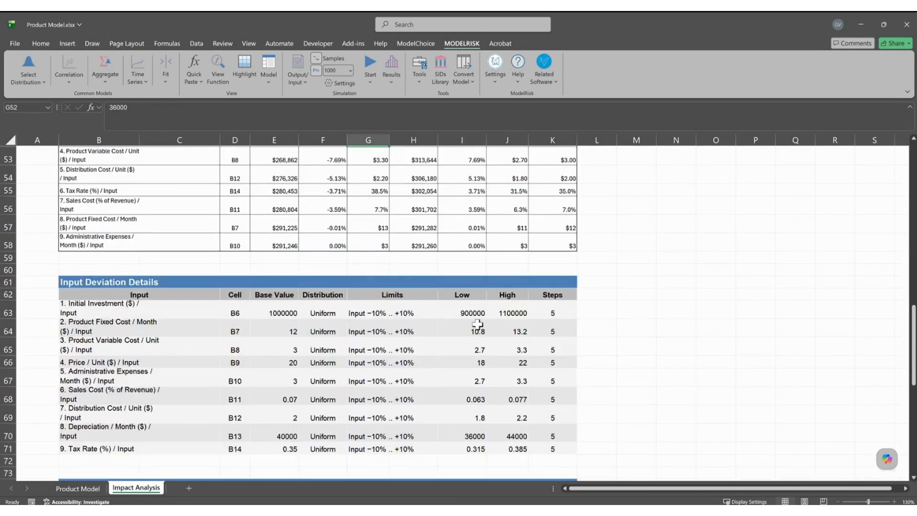
pyautogui.scroll(1, 312, 271)
pyautogui.scroll(2, 312, 272)
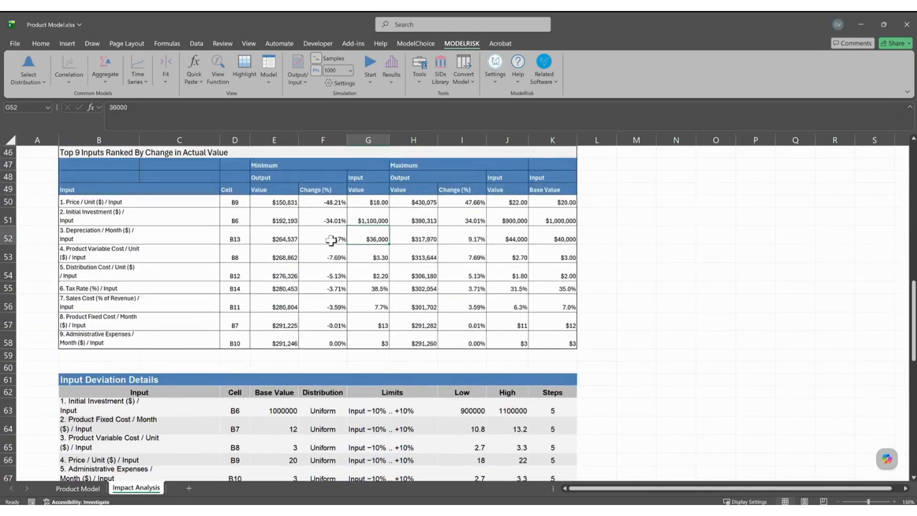
pyautogui.scroll(-8, 280, 378)
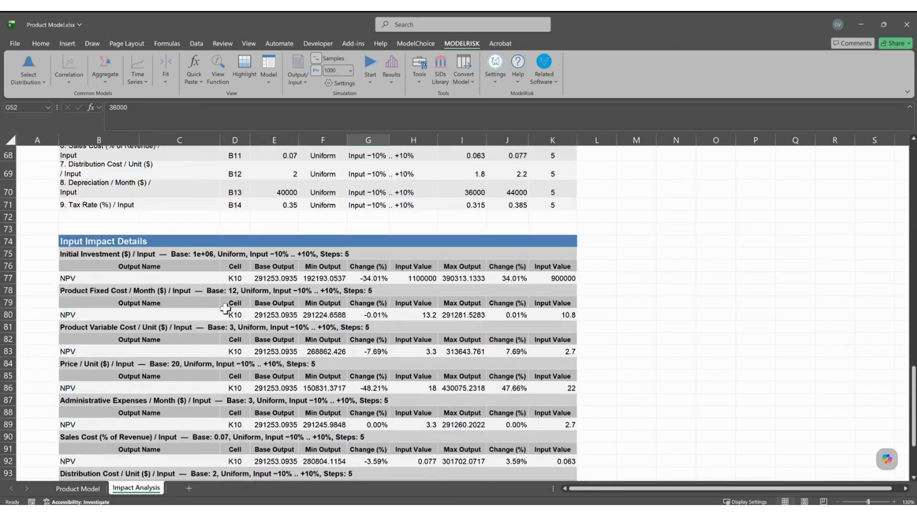
pyautogui.click(85, 281)
pyautogui.click(331, 278)
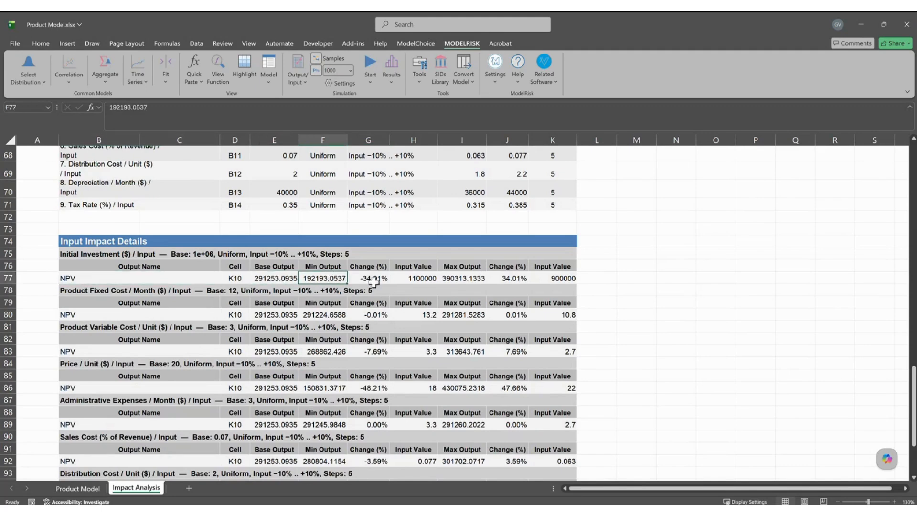
pyautogui.scroll(-2, 383, 378)
pyautogui.scroll(-2, 383, 378)
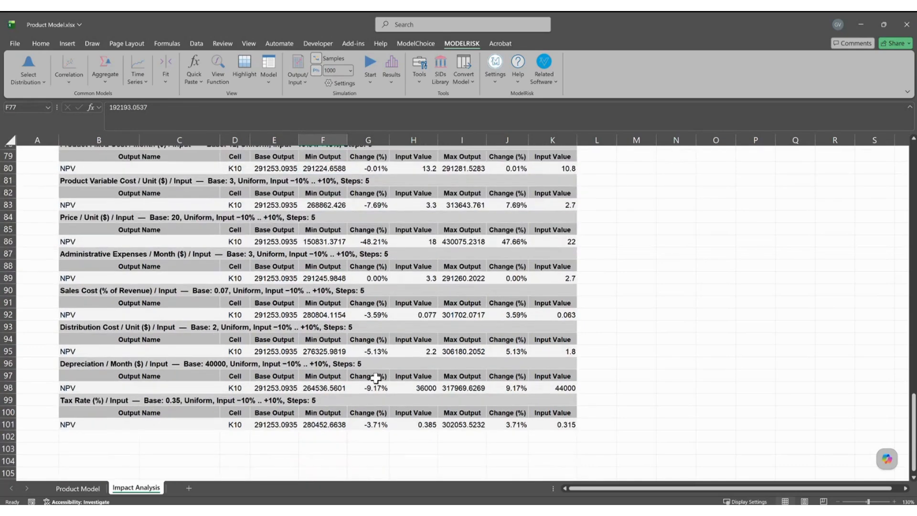
pyautogui.scroll(1, 379, 374)
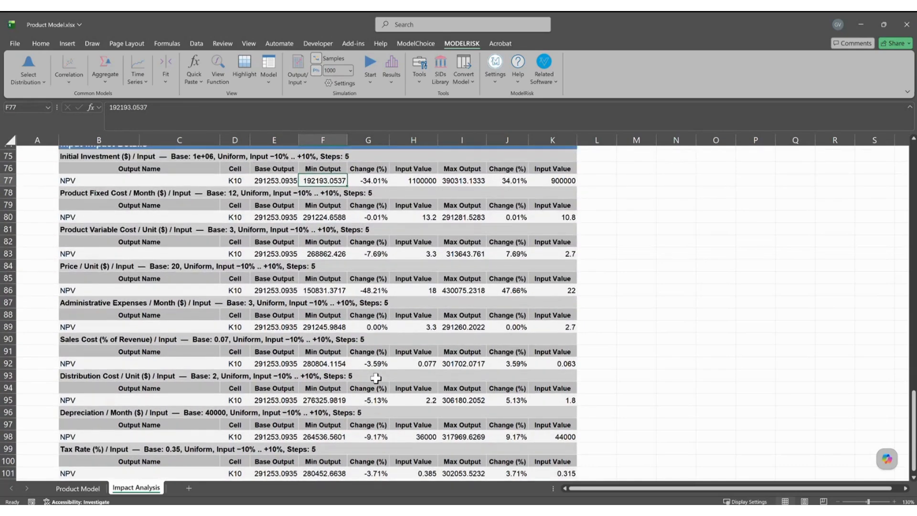
pyautogui.click(78, 488)
pyautogui.click(143, 489)
# Open the ModelRisk Impact Analysis setup from the Product Model sheet.
pyautogui.click(96, 489)
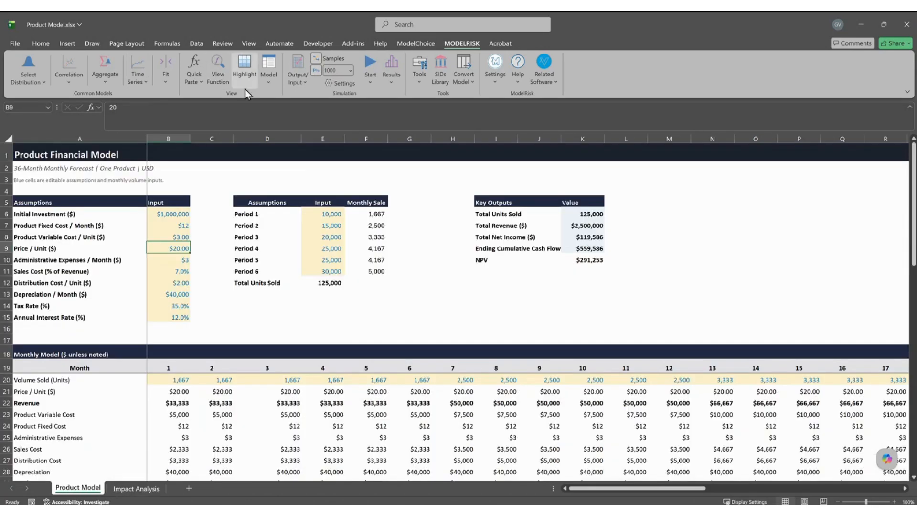
pyautogui.click(269, 82)
pyautogui.click(306, 124)
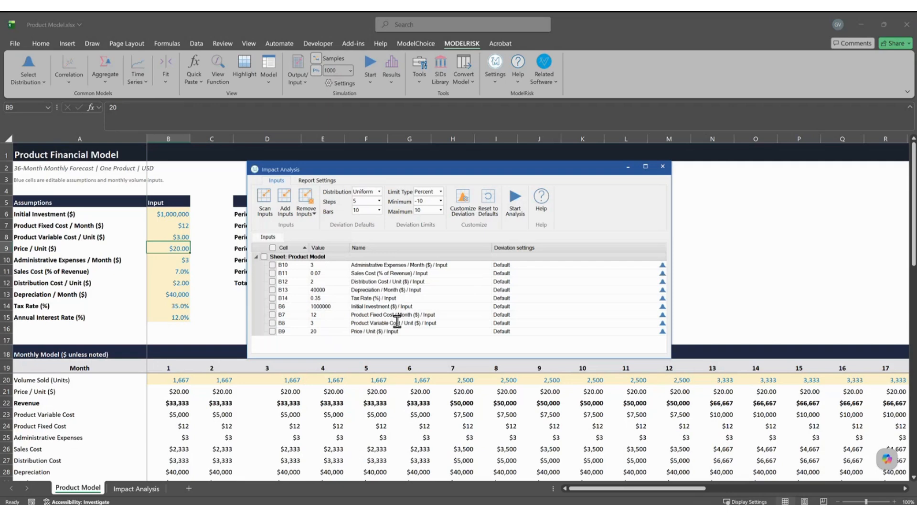
# Give Initial Investment (B6) custom deviation limits of -20% to +20%.
pyautogui.click(421, 306)
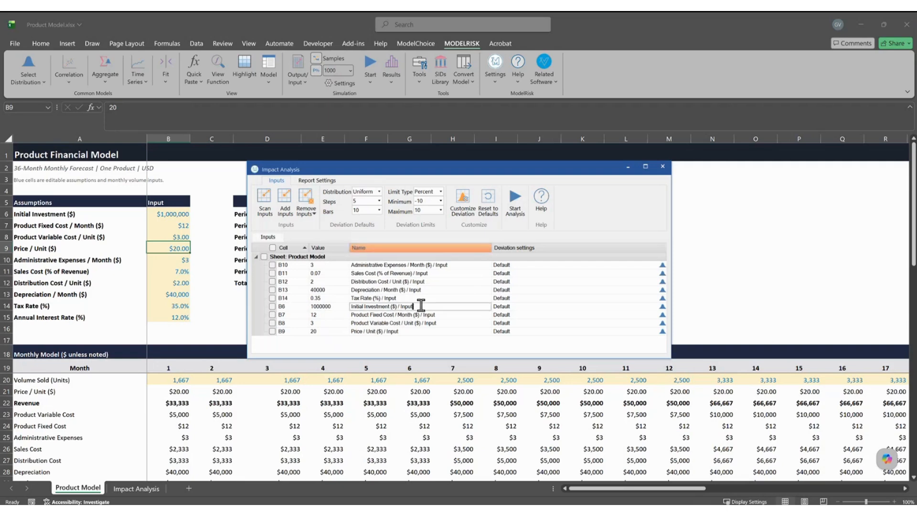
pyautogui.click(662, 306)
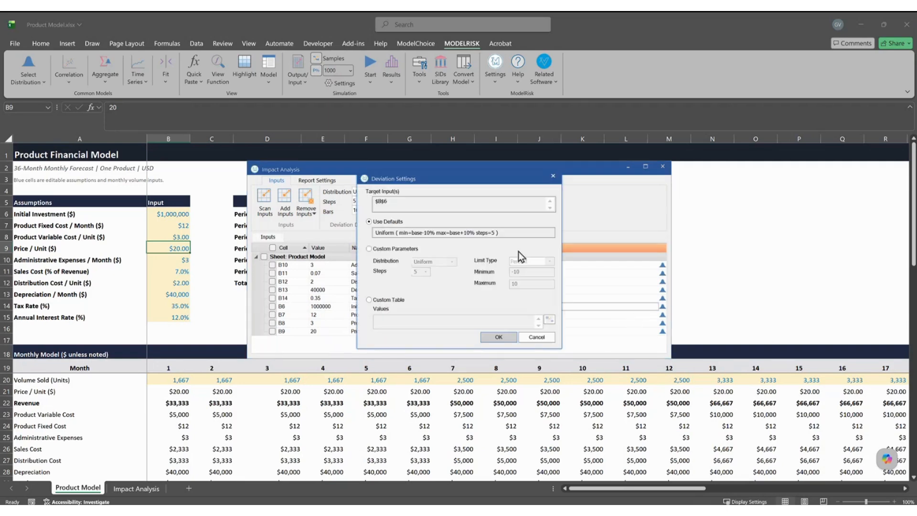
pyautogui.click(401, 248)
pyautogui.click(532, 272)
pyautogui.press('BackSpace')
pyautogui.press('BackSpace')
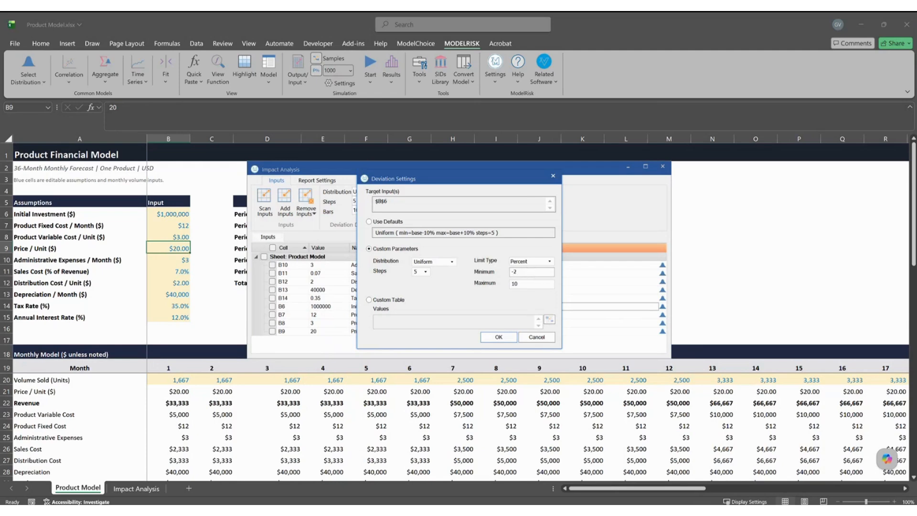
pyautogui.write('20')
pyautogui.press('Tab')
pyautogui.write('20')
pyautogui.click(499, 339)
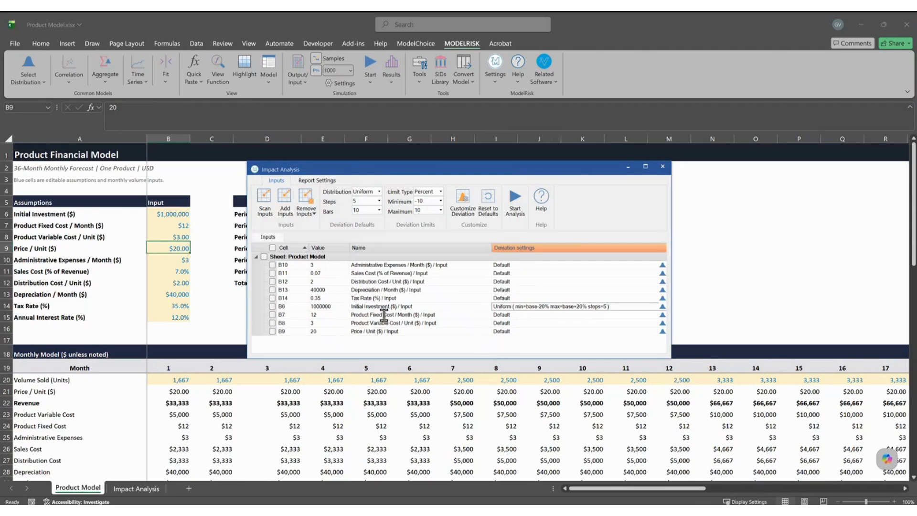
# Review the earlier Impact Analysis report, then return to the Product Model sheet.
pyautogui.click(139, 488)
pyautogui.scroll(20, 175, 400)
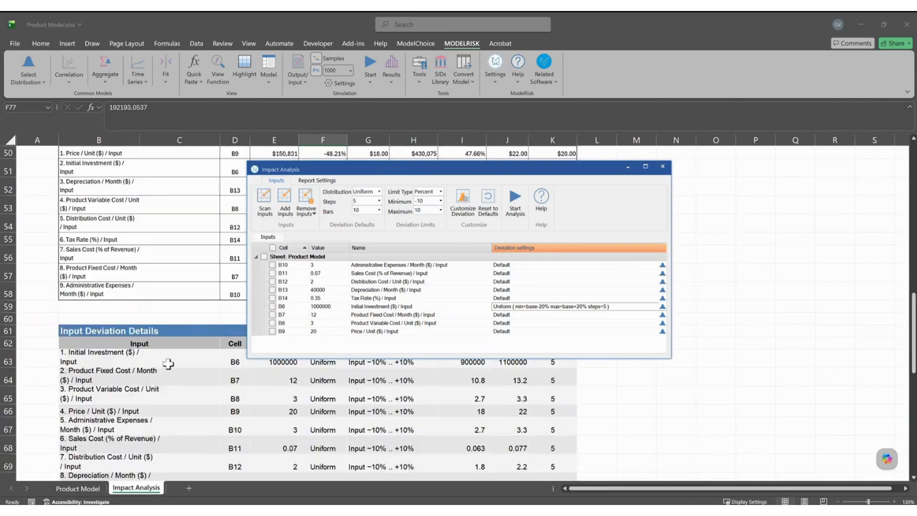
pyautogui.scroll(-1, 172, 406)
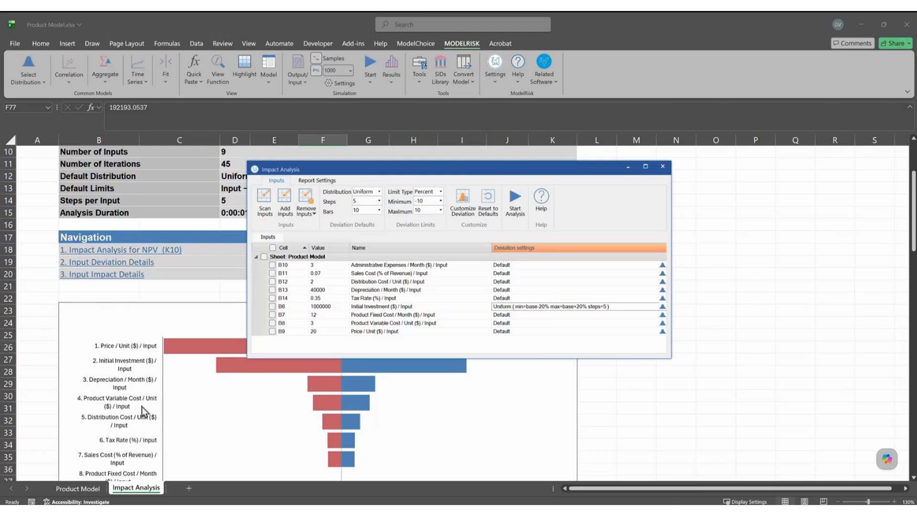
pyautogui.click(91, 491)
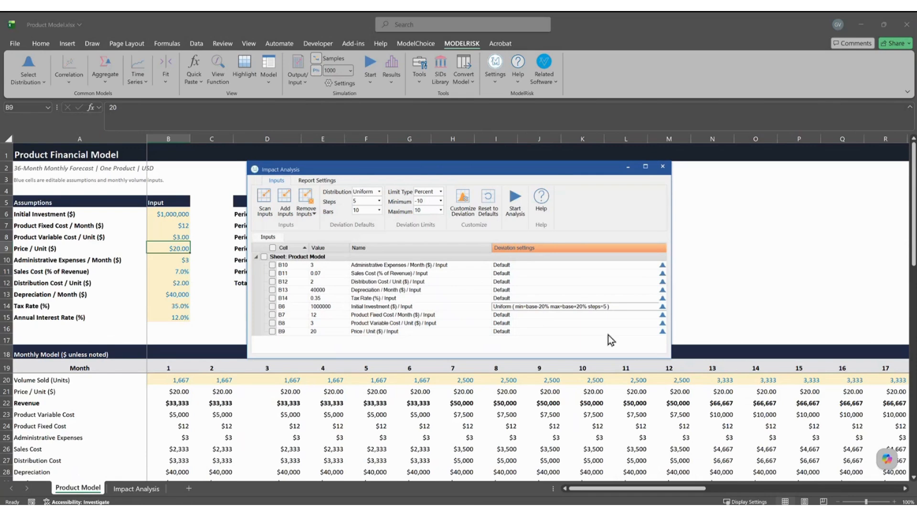
# Set Product Variable Cost (B8) to custom limits -5% to +30%, then tick all nine inputs.
pyautogui.click(663, 323)
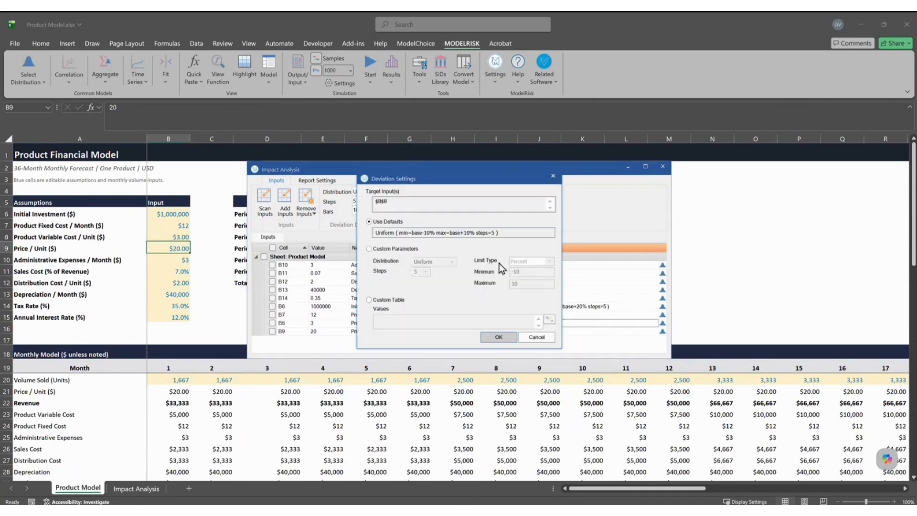
pyautogui.click(388, 249)
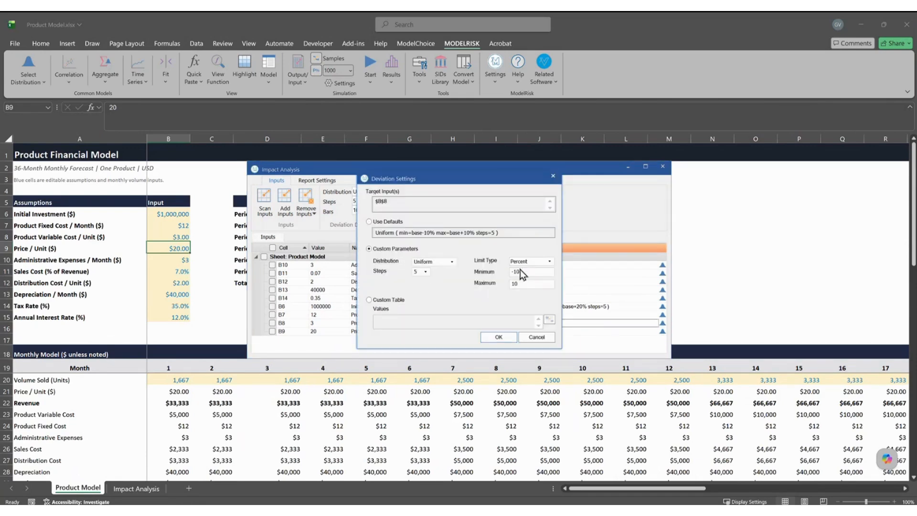
pyautogui.doubleClick(522, 284)
pyautogui.write('30')
pyautogui.click(526, 271)
pyautogui.press('BackSpace')
pyautogui.press('BackSpace')
pyautogui.write('5')
pyautogui.click(498, 337)
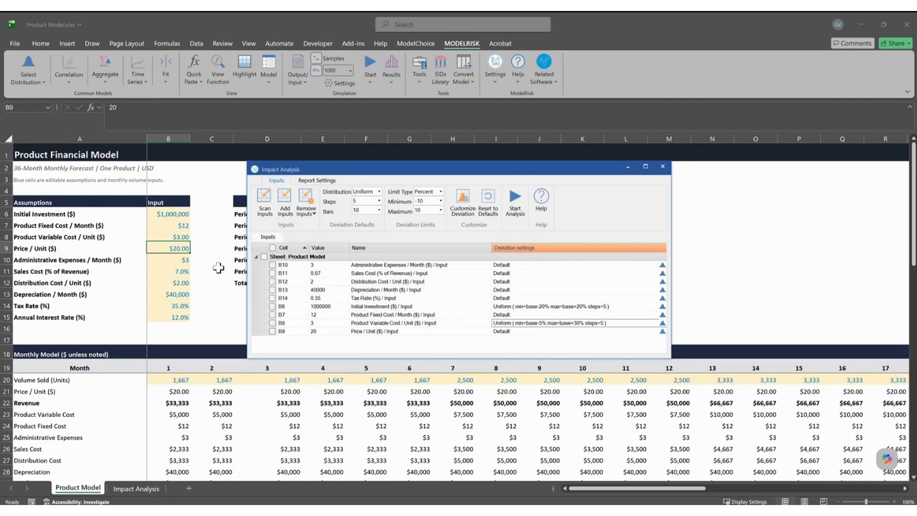
pyautogui.click(263, 257)
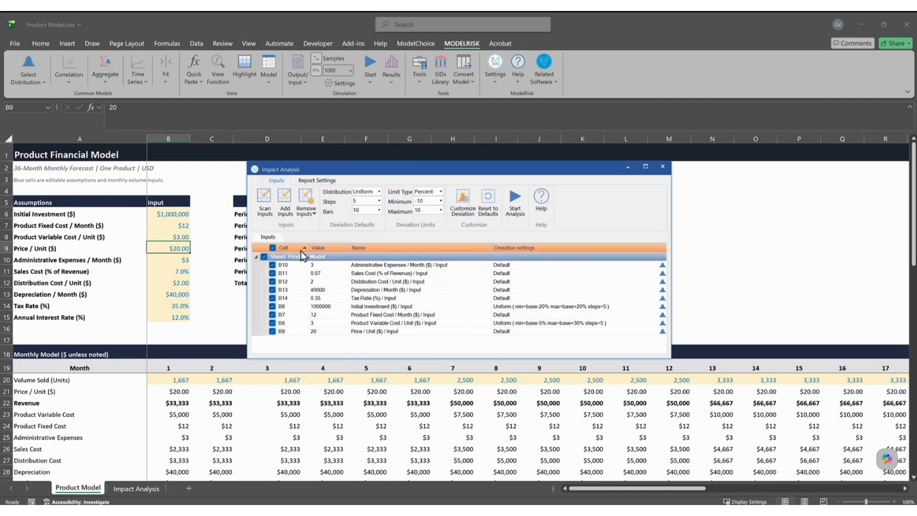
# Start the impact analysis with the revised limits and move the progress window aside.
pyautogui.click(514, 207)
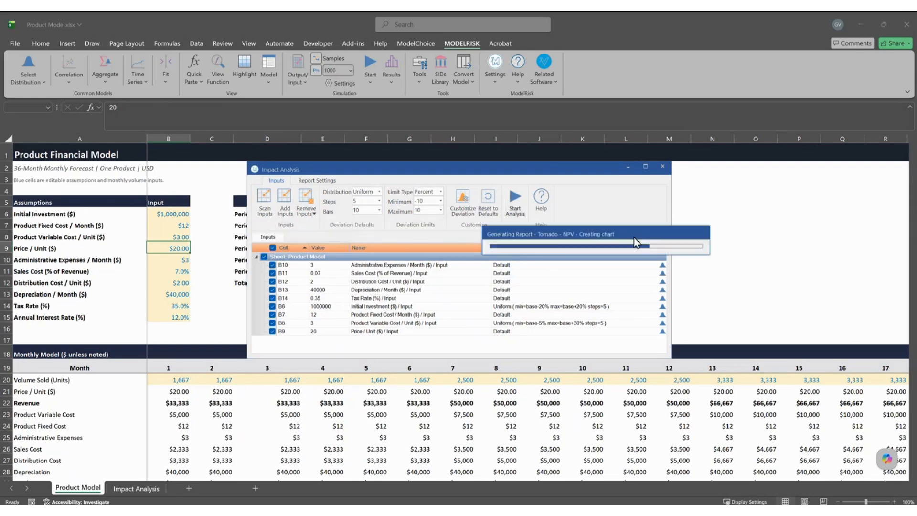
pyautogui.moveTo(633, 237); pyautogui.dragTo(638, 301)
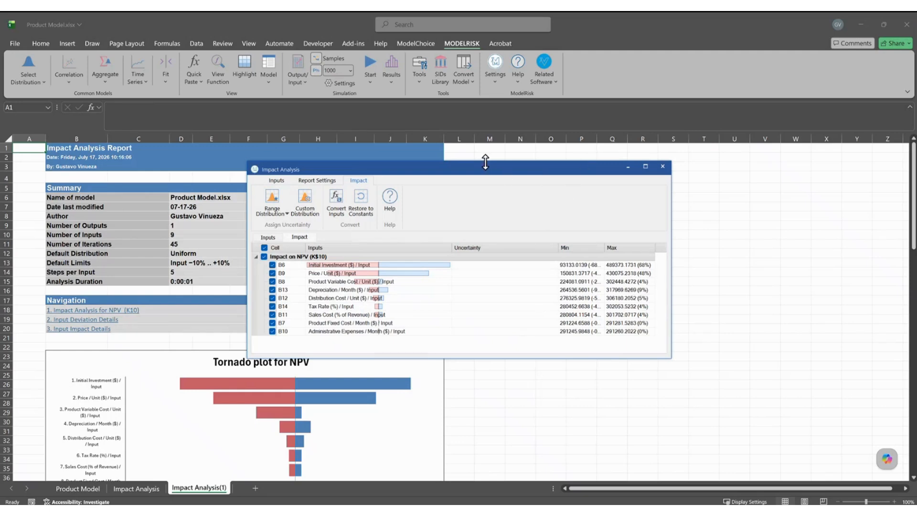
# Annotate the new tornado plot and compare it with the original Impact Analysis sheet.
pyautogui.moveTo(484, 167); pyautogui.dragTo(650, 176)
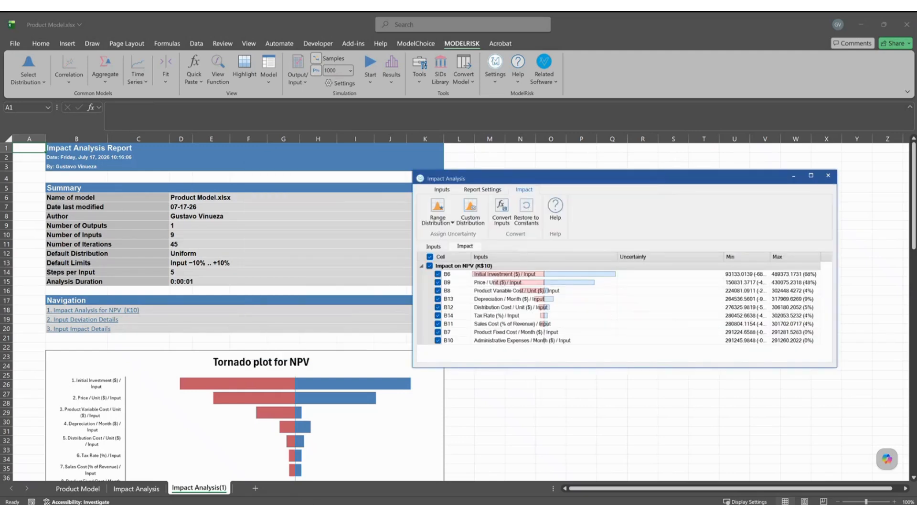
pyautogui.moveTo(469, 405)
pyautogui.mouseDown()
pyautogui.moveTo(427, 383)
pyautogui.moveTo(428, 394)
pyautogui.mouseUp()
pyautogui.press('Escape')
pyautogui.click(144, 491)
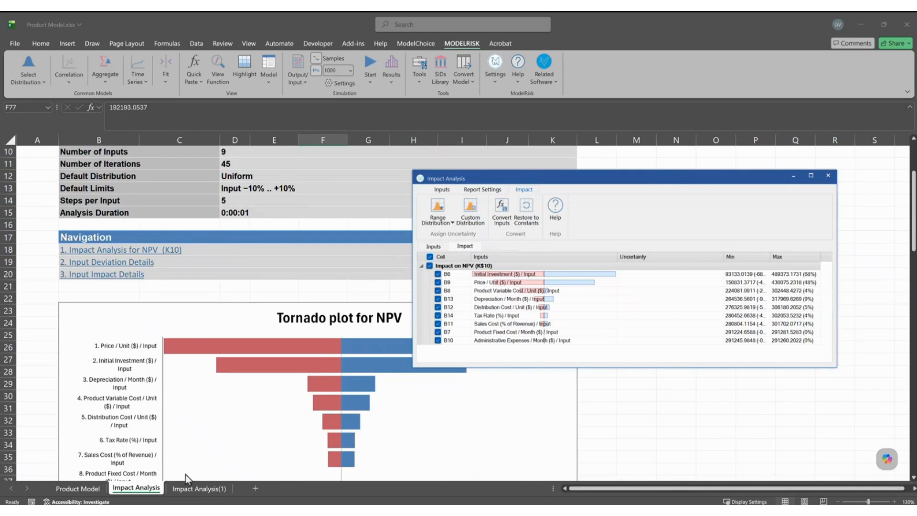
pyautogui.click(201, 489)
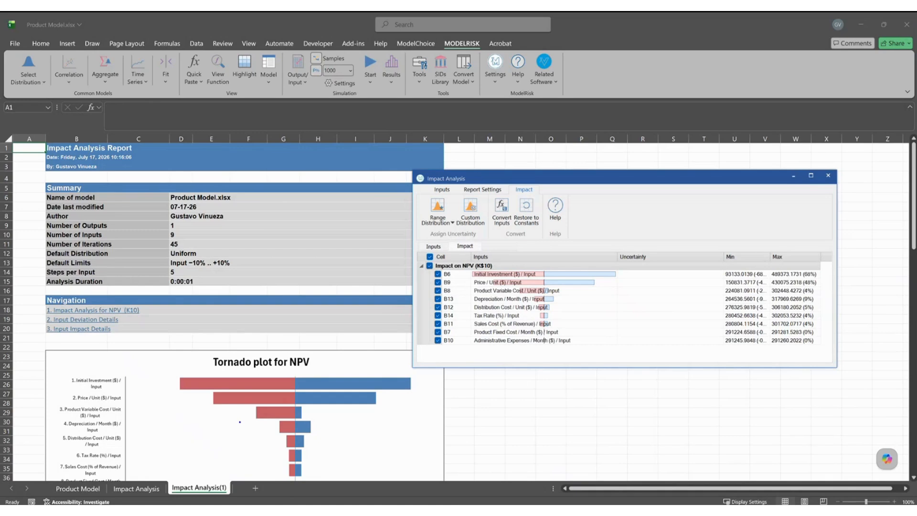
# Mark the third tornado bar (-5 +30%), scroll to Input Deviation Details, and close the analysis window.
pyautogui.moveTo(247, 400)
pyautogui.mouseDown()
pyautogui.moveTo(315, 422)
pyautogui.moveTo(337, 410)
pyautogui.moveTo(355, 420)
pyautogui.mouseUp()
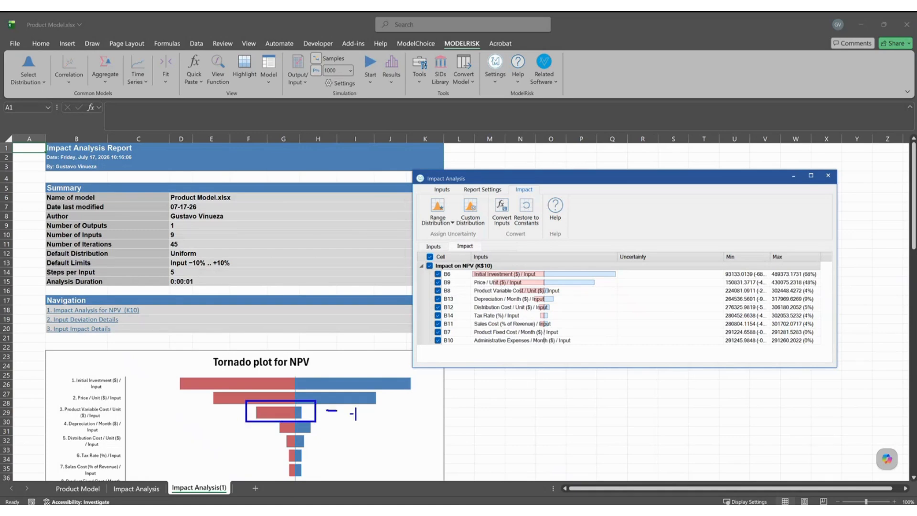
pyautogui.write('5 +30%')
pyautogui.press('Escape')
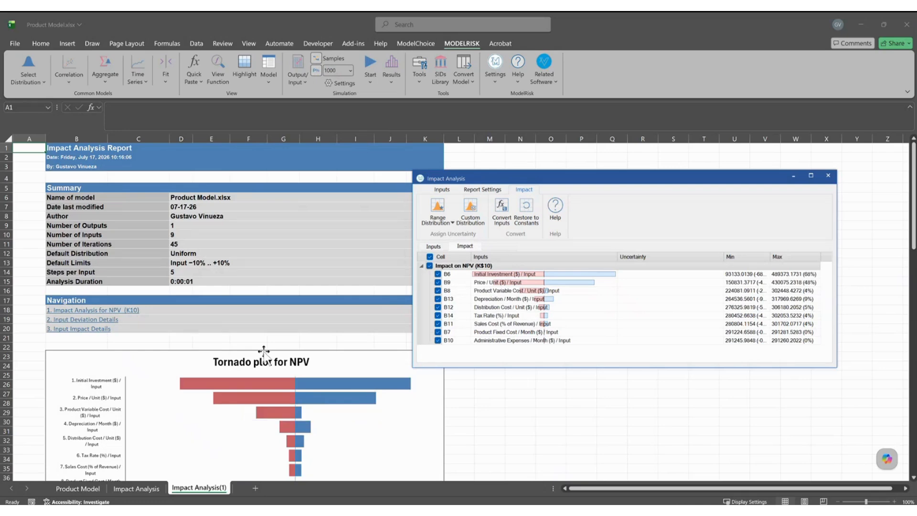
pyautogui.scroll(-7, 249, 359)
pyautogui.scroll(-12, 249, 359)
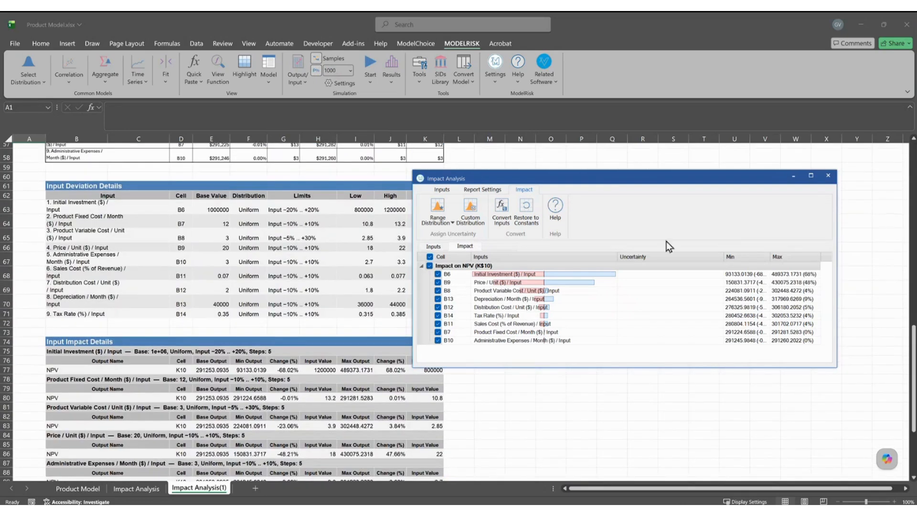
pyautogui.click(827, 175)
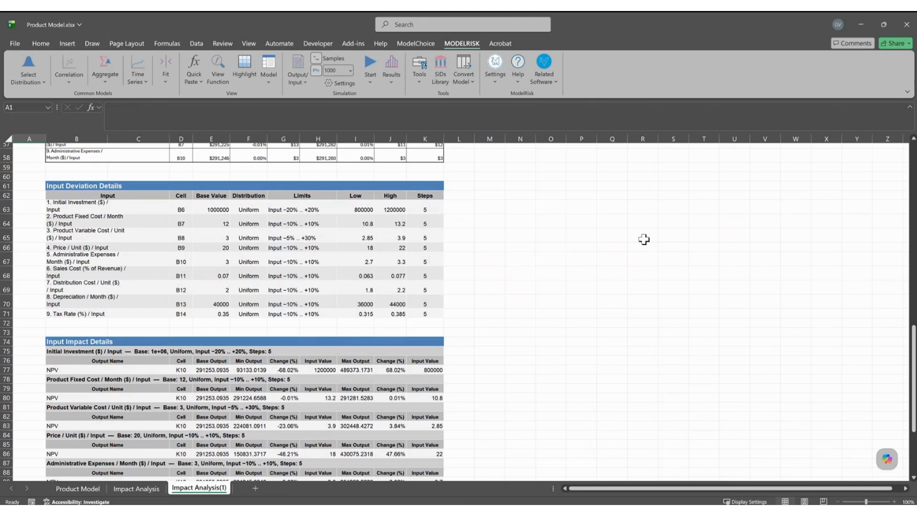
pyautogui.click(271, 82)
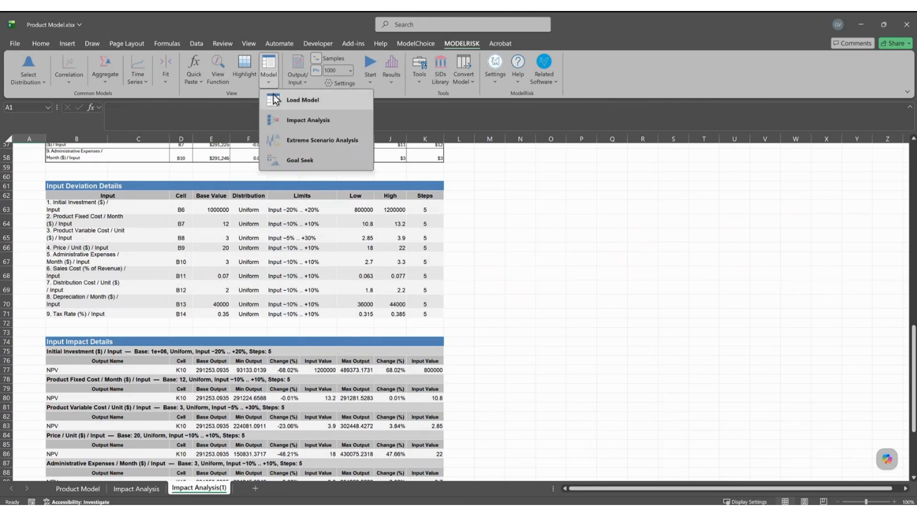
pyautogui.click(321, 124)
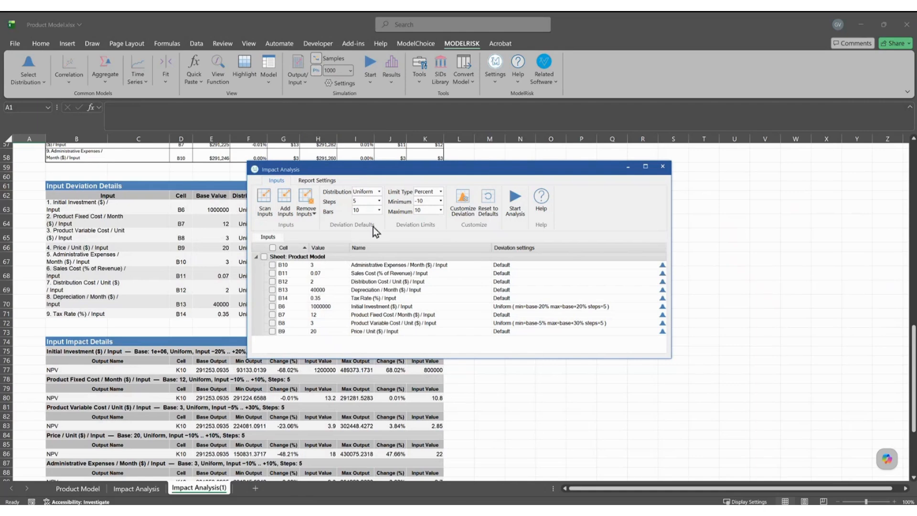
pyautogui.click(469, 219)
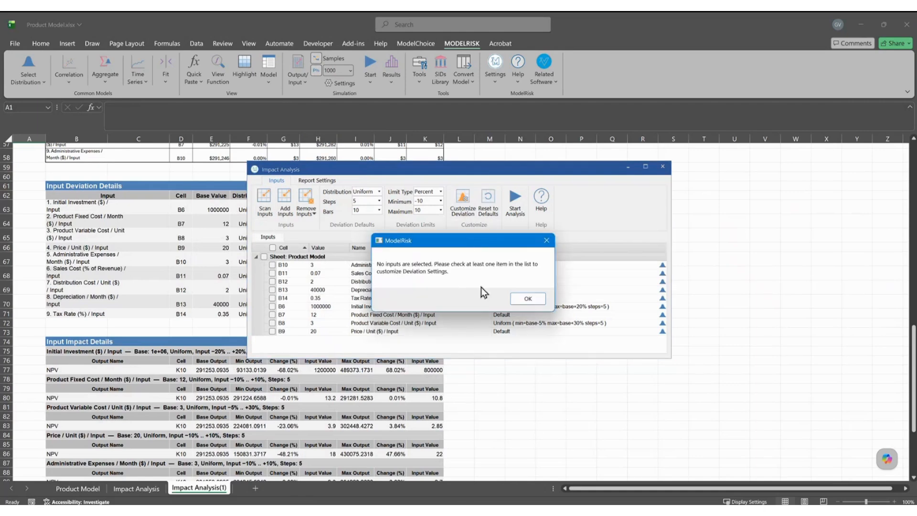
pyautogui.click(527, 303)
pyautogui.click(273, 247)
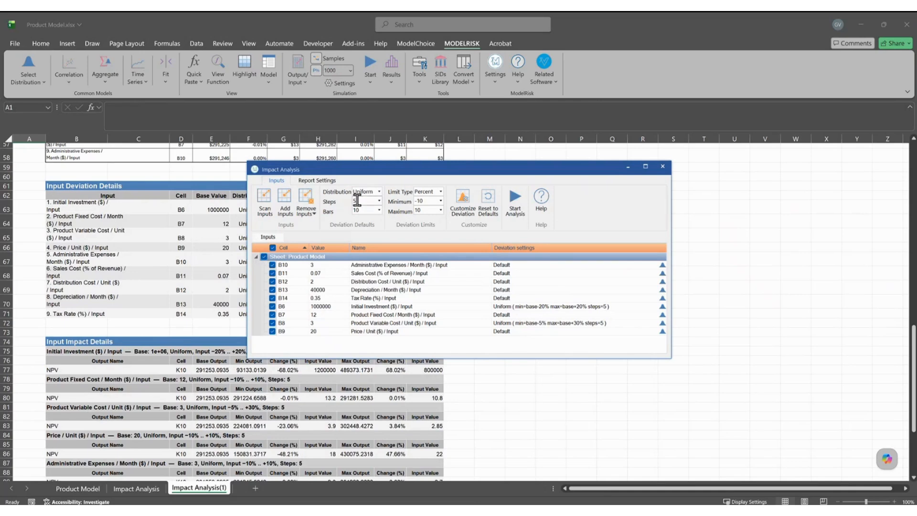
pyautogui.click(317, 180)
pyautogui.click(276, 182)
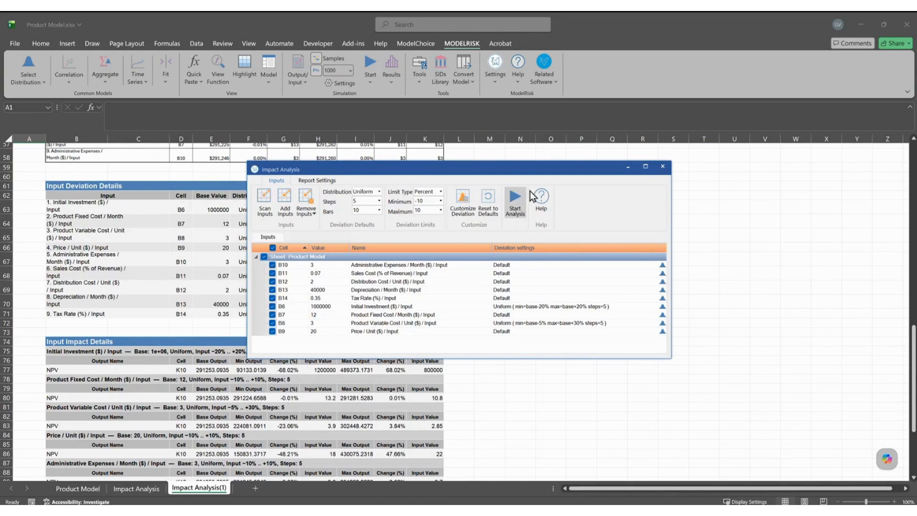
pyautogui.click(662, 166)
pyautogui.scroll(3, 476, 248)
pyautogui.scroll(15, 477, 278)
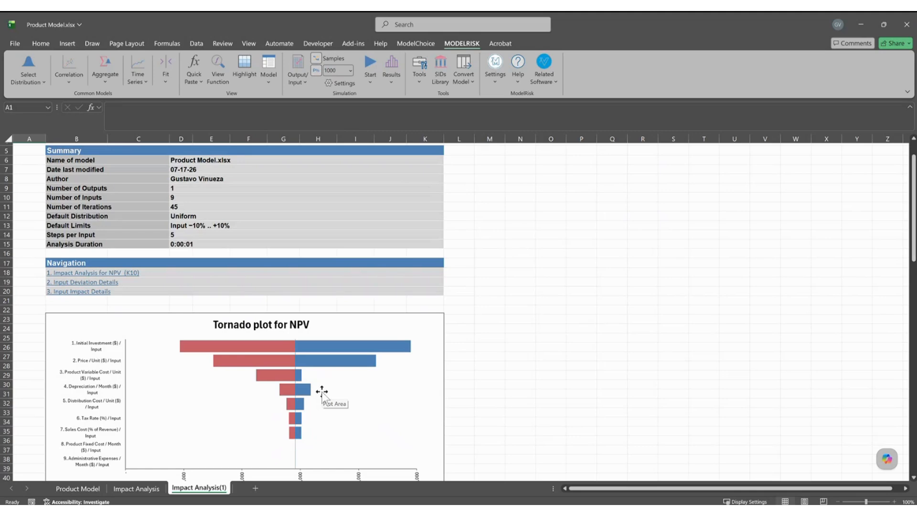
# Close Product Model without saving, then open Product Model Dist 2.xlsx from its folder.
pyautogui.click(607, 266)
pyautogui.hotkey('alt', 'F4')
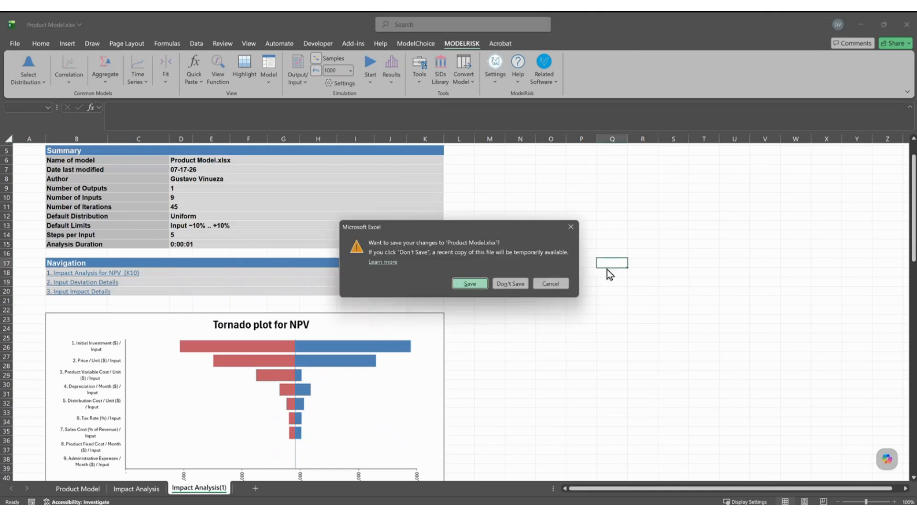
pyautogui.click(510, 283)
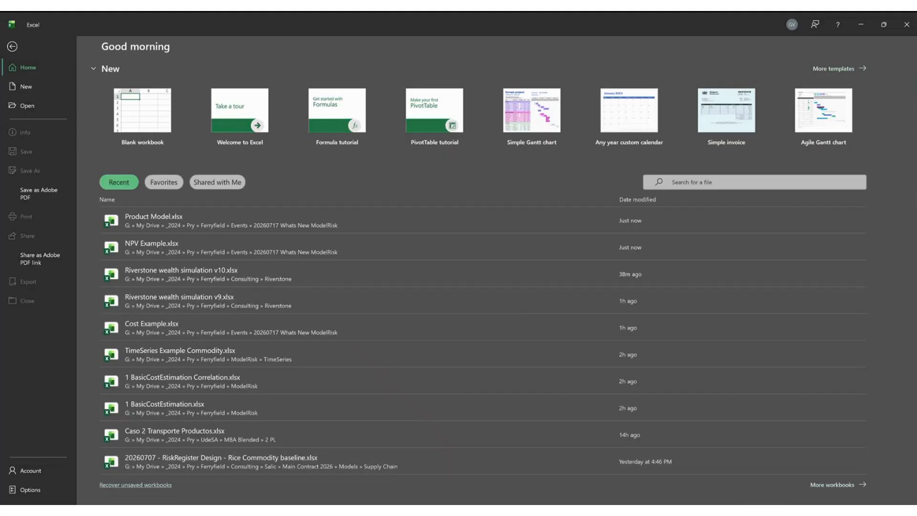
pyautogui.click(406, 511)
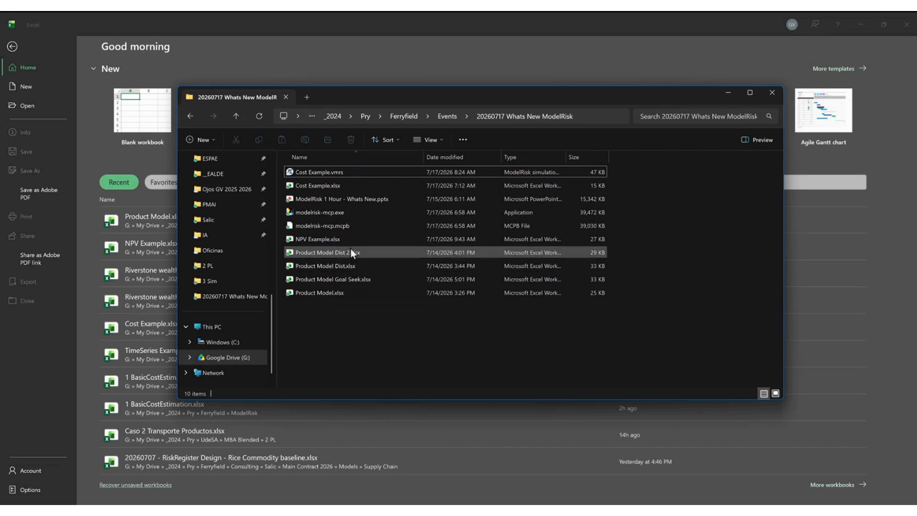
pyautogui.click(323, 253)
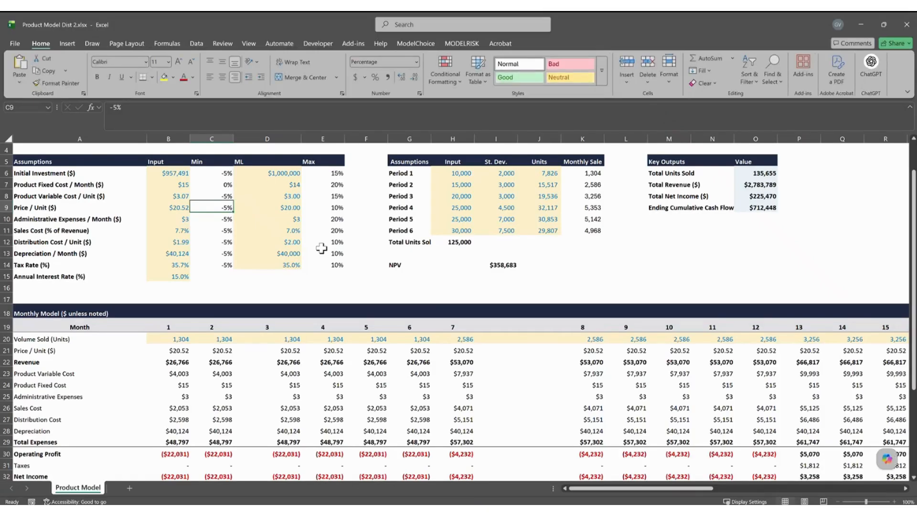
# Type an e-mail address into an empty cell beside the NPV figure.
pyautogui.click(634, 262)
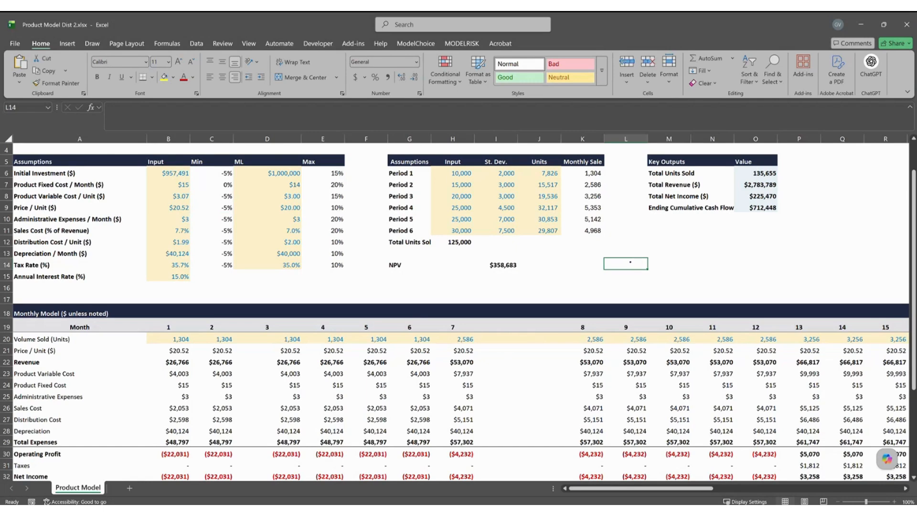
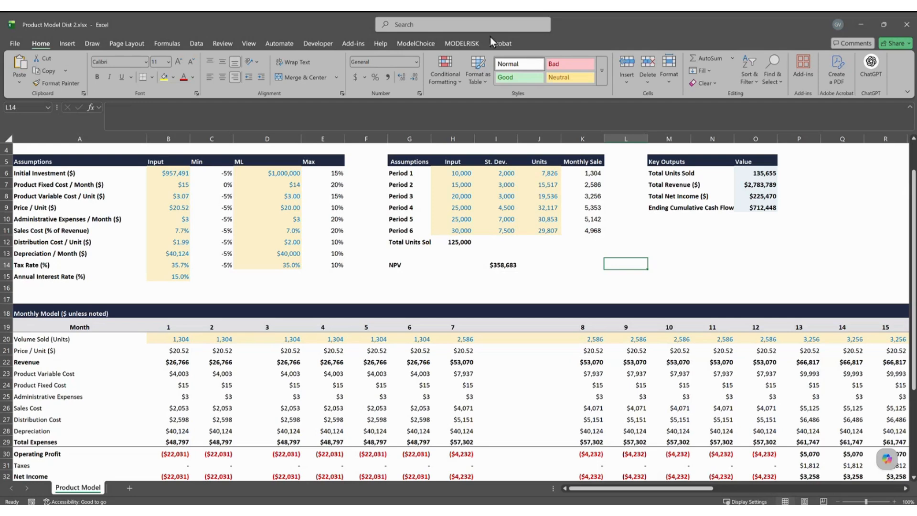
# Open ModelRisk's Model analyses, then move from Excel to the slide show's next slide.
pyautogui.click(468, 46)
pyautogui.click(268, 76)
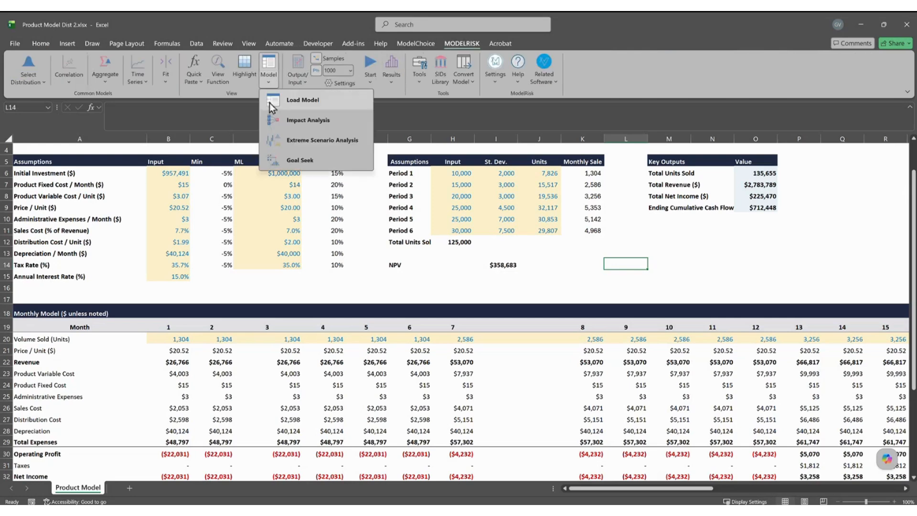
pyautogui.hotkey('alt', 'Tab')
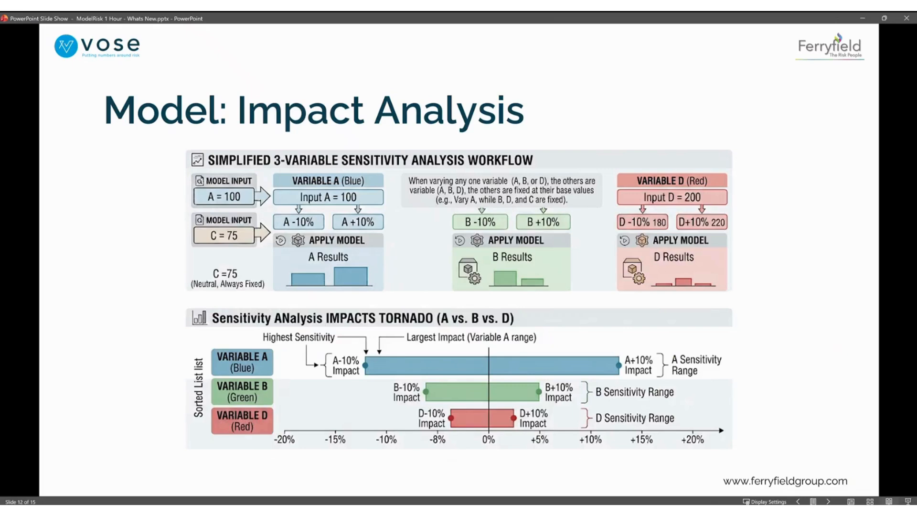
pyautogui.click(430, 380)
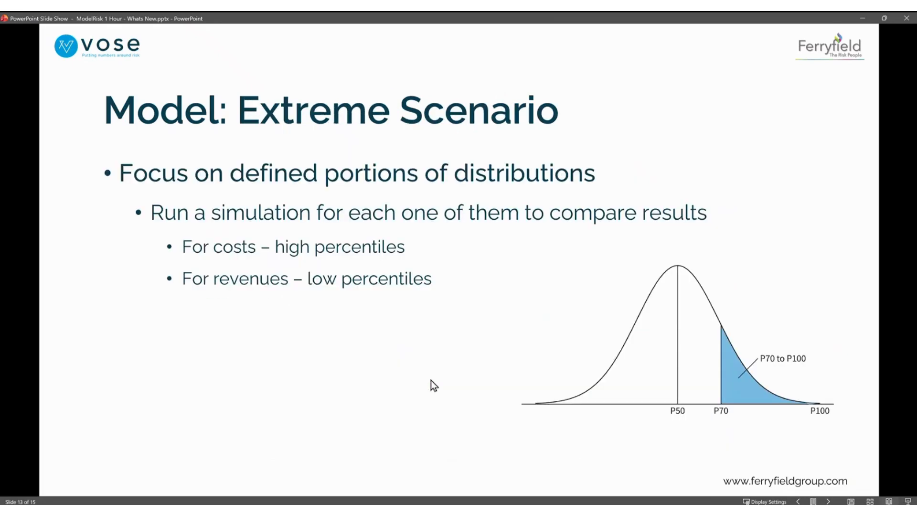
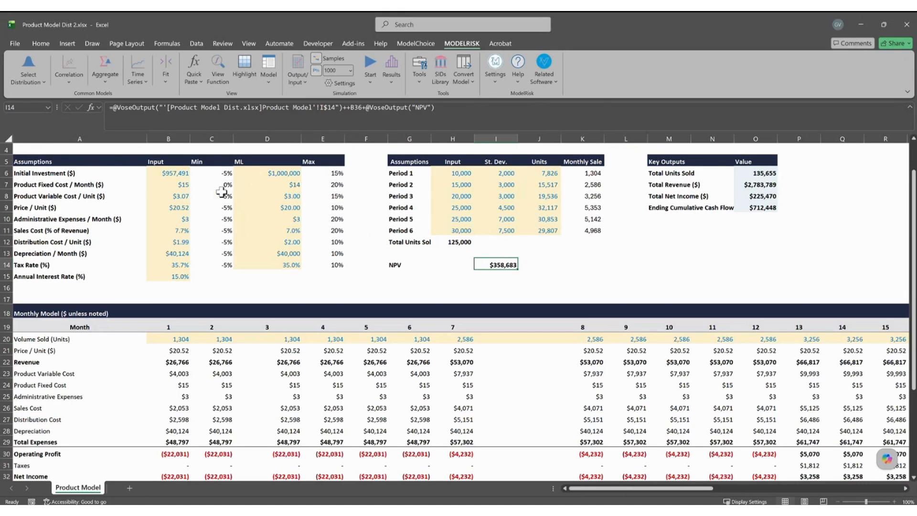
# Enter the heading 'Distributions' in C4, above the Min, ML and Max columns.
pyautogui.click(207, 152)
pyautogui.write('Distributions')
pyautogui.hotkey('ctrl', 'Return')
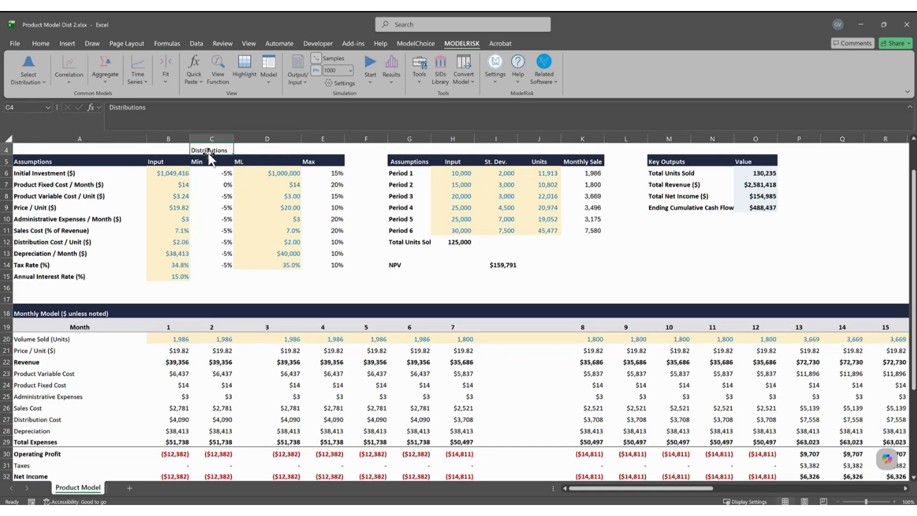
# Inspect the VosePERT formula behind each assumption, from Initial Investment down to Tax Rate.
pyautogui.click(180, 173)
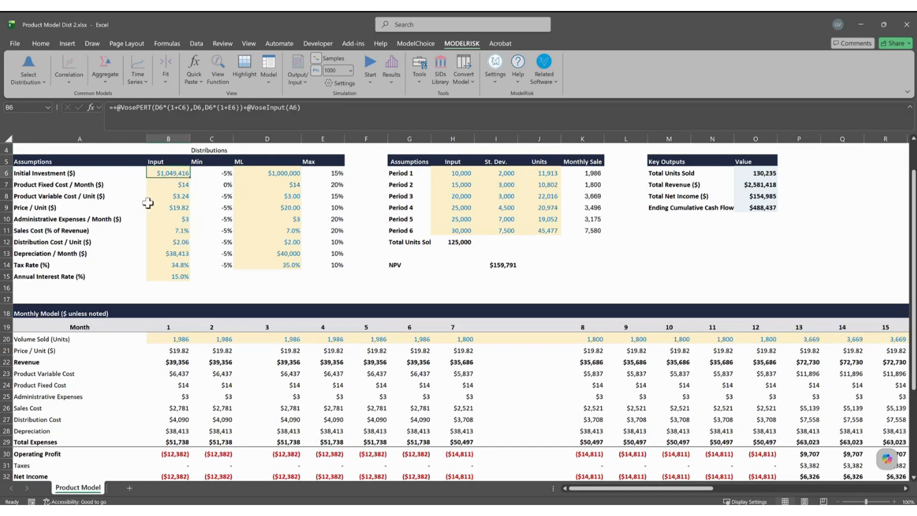
pyautogui.click(161, 192)
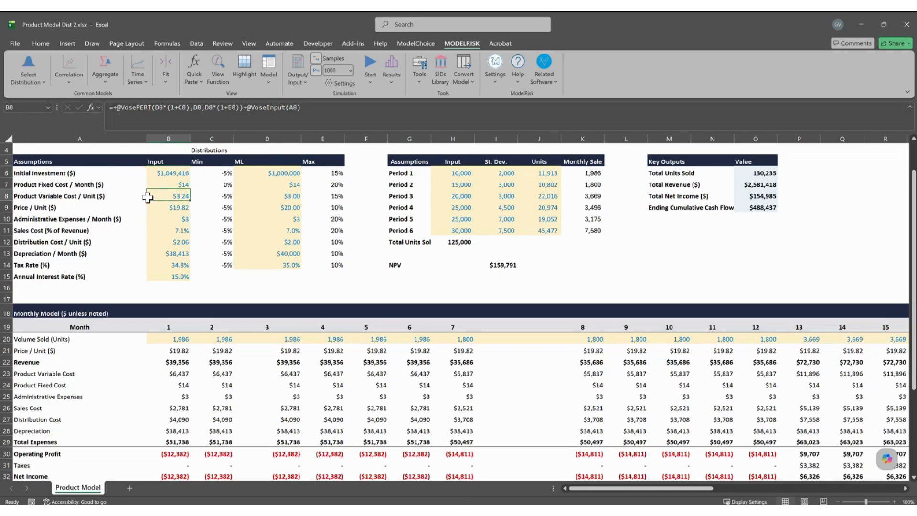
pyautogui.click(175, 208)
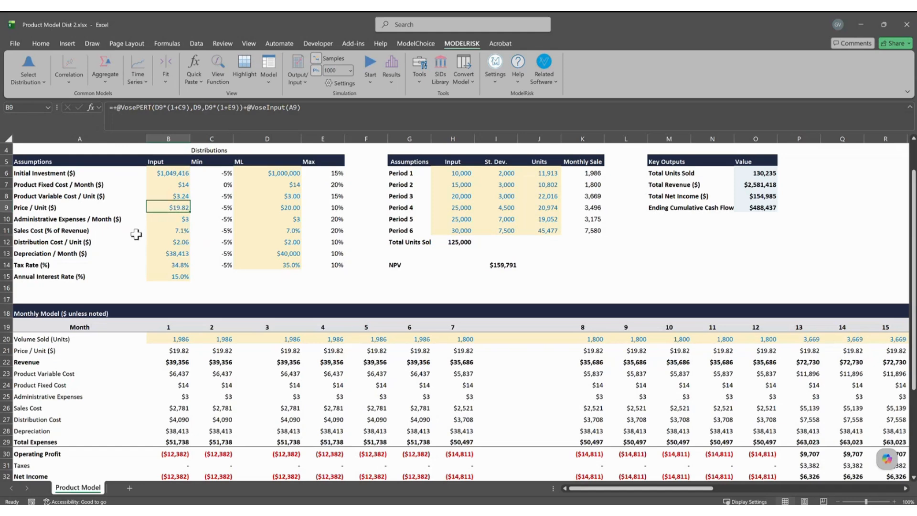
pyautogui.click(172, 217)
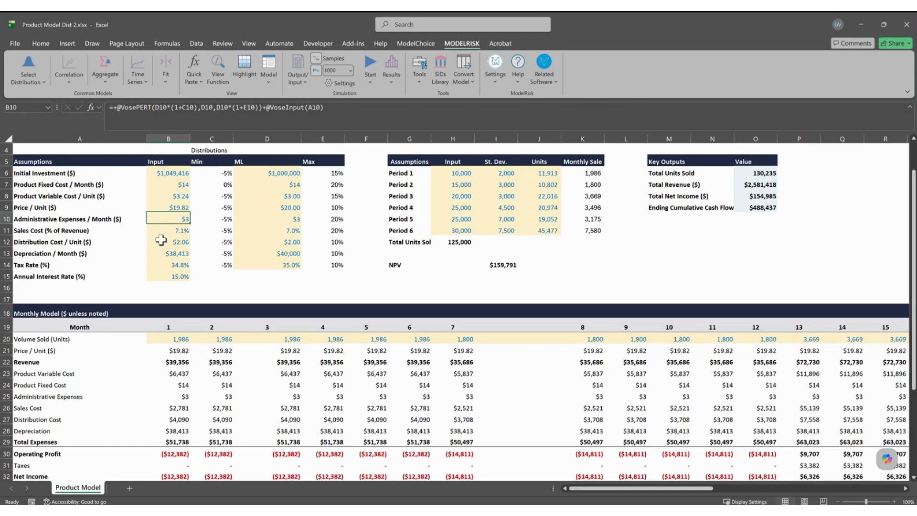
pyautogui.click(173, 230)
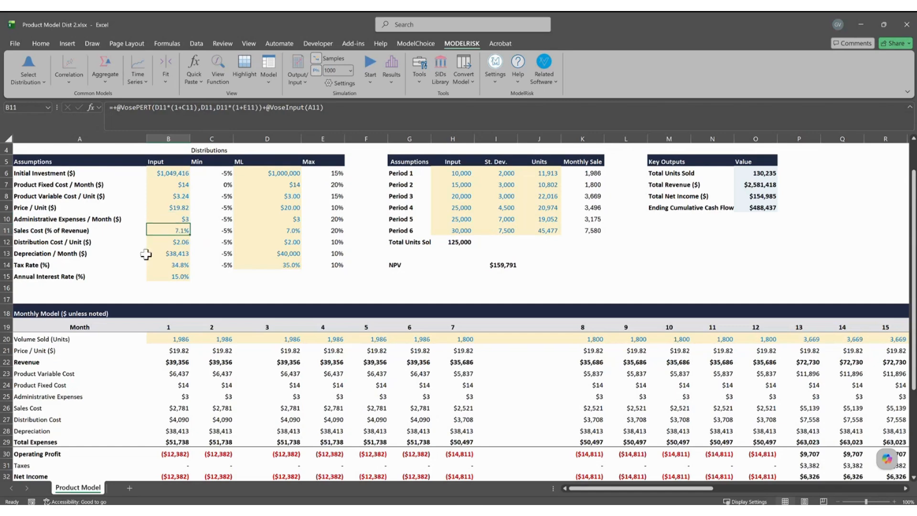
pyautogui.click(164, 243)
pyautogui.click(152, 253)
pyautogui.click(157, 266)
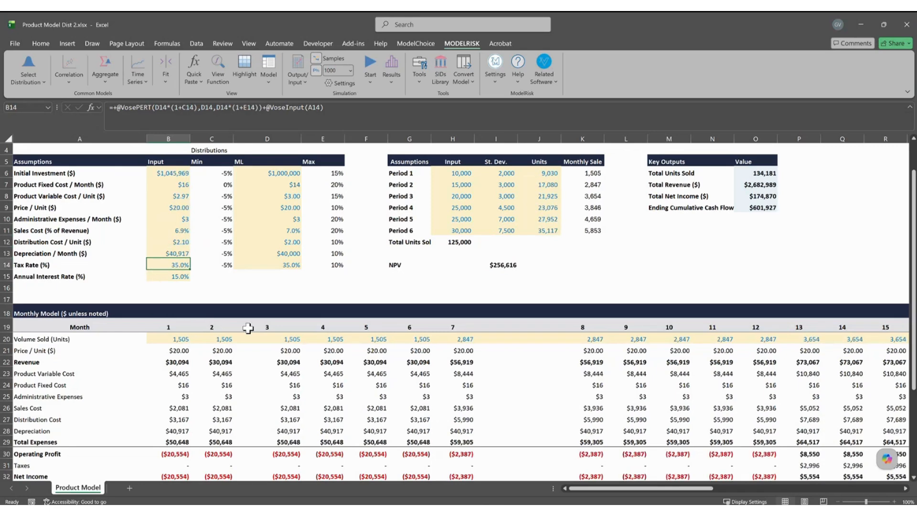
# Narrow the empty spacer column J.
pyautogui.scroll(-2, 296, 336)
pyautogui.scroll(-1, 297, 336)
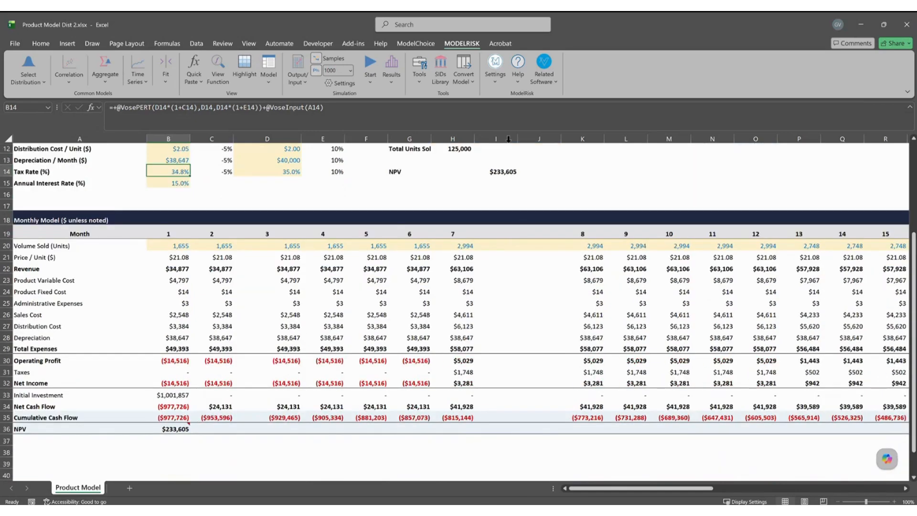
pyautogui.moveTo(655, 491); pyautogui.dragTo(576, 487)
pyautogui.scroll(4, 530, 201)
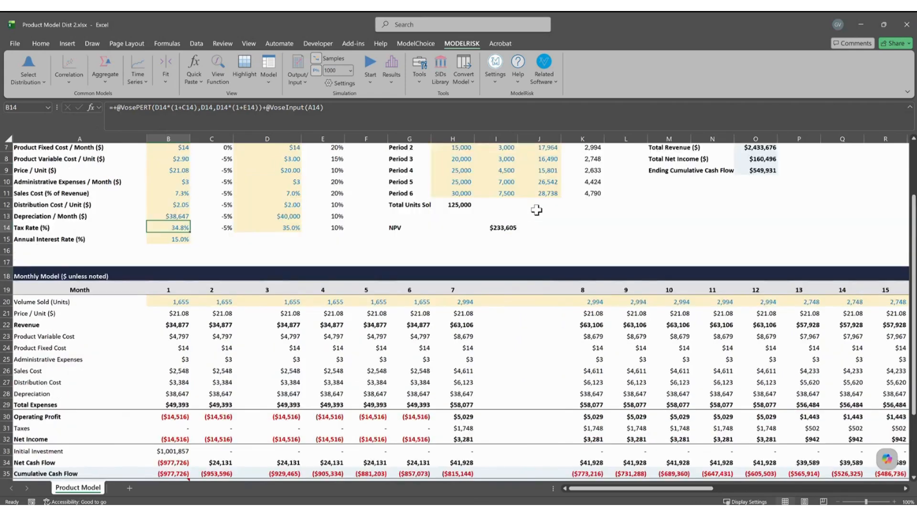
pyautogui.moveTo(561, 139)
pyautogui.mouseDown()
pyautogui.moveTo(545, 146)
pyautogui.moveTo(571, 152)
pyautogui.mouseUp()
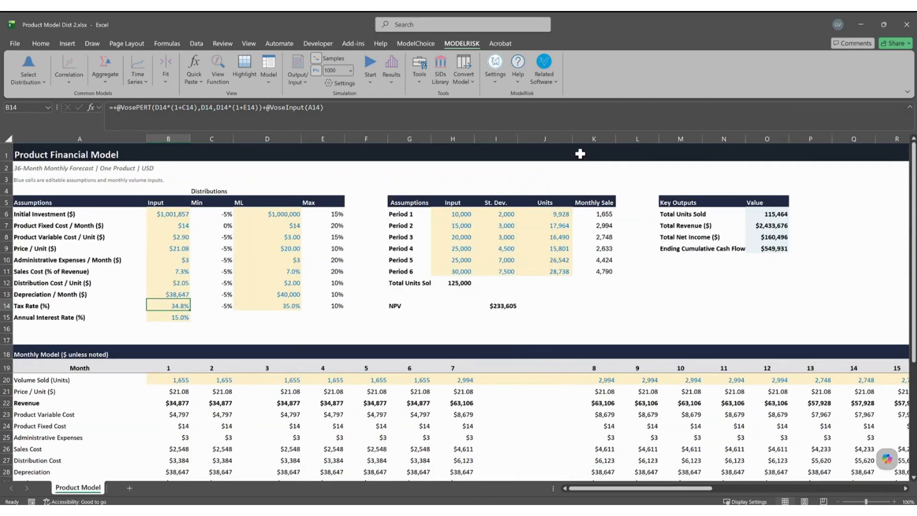
# Recalculate the model with F9 several times to draw new random samples.
pyautogui.click(561, 139)
pyautogui.click(520, 368)
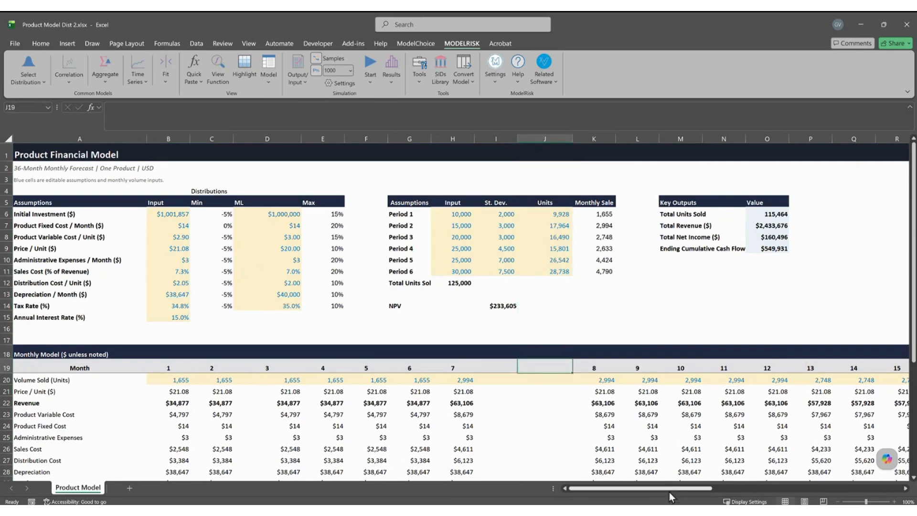
pyautogui.scroll(-4, 256, 383)
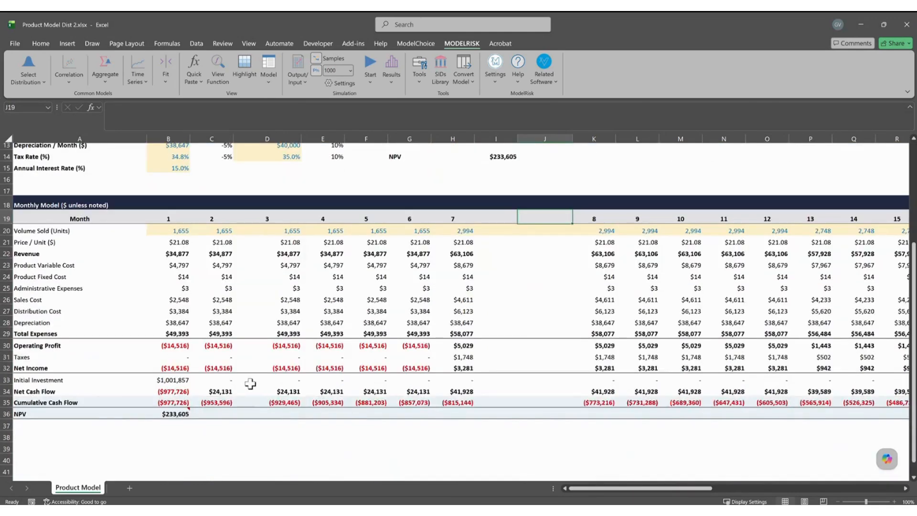
pyautogui.press('F9')
pyautogui.press('F9')
pyautogui.press('F9')
pyautogui.press('F9')
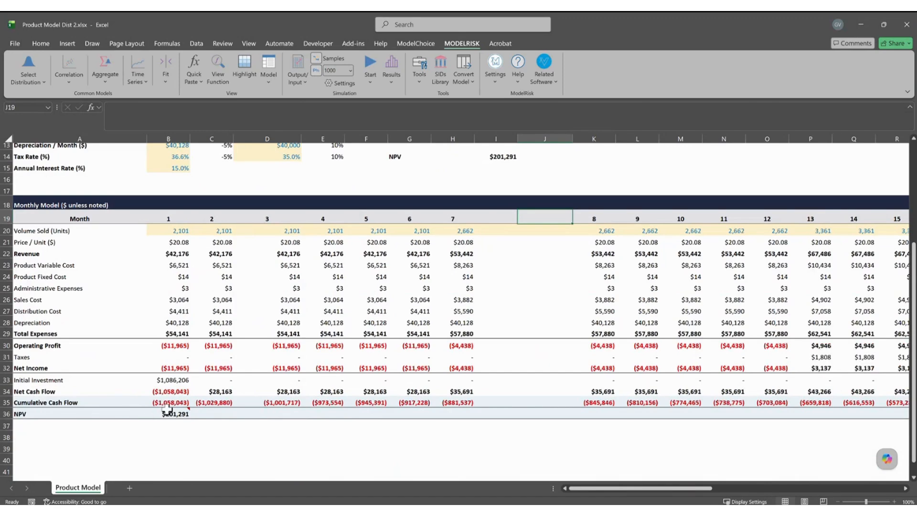
pyautogui.click(143, 447)
pyautogui.press('F9')
pyautogui.press('F9')
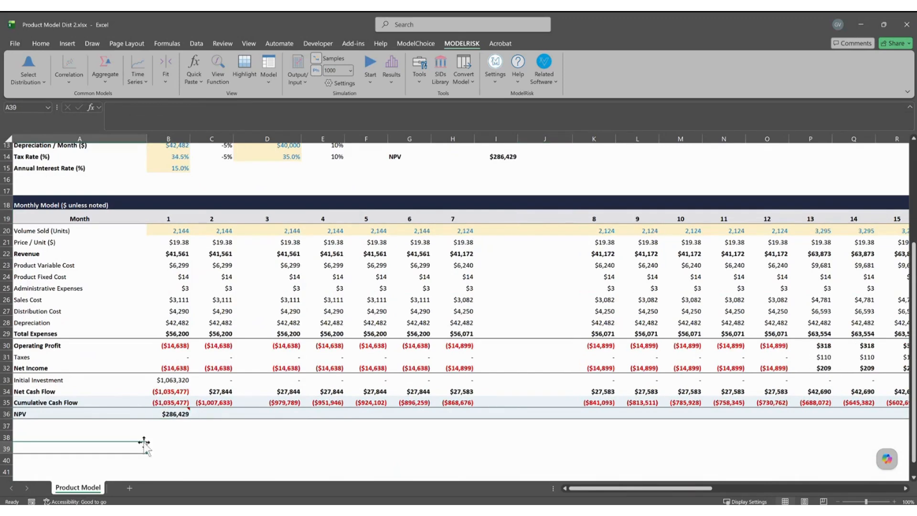
pyautogui.press('F9')
pyautogui.press('F9')
pyautogui.press('F9')
pyautogui.press('F9')
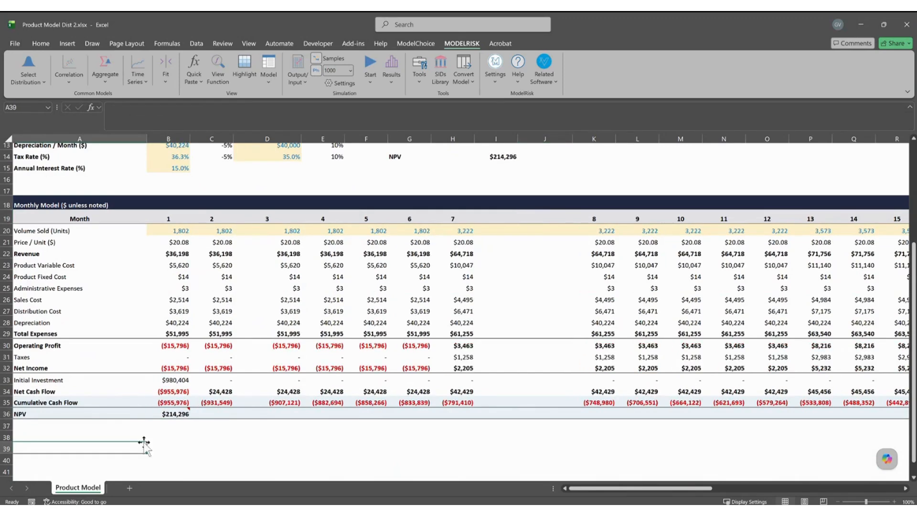
pyautogui.press('F9')
pyautogui.press('F9')
pyautogui.press('F9')
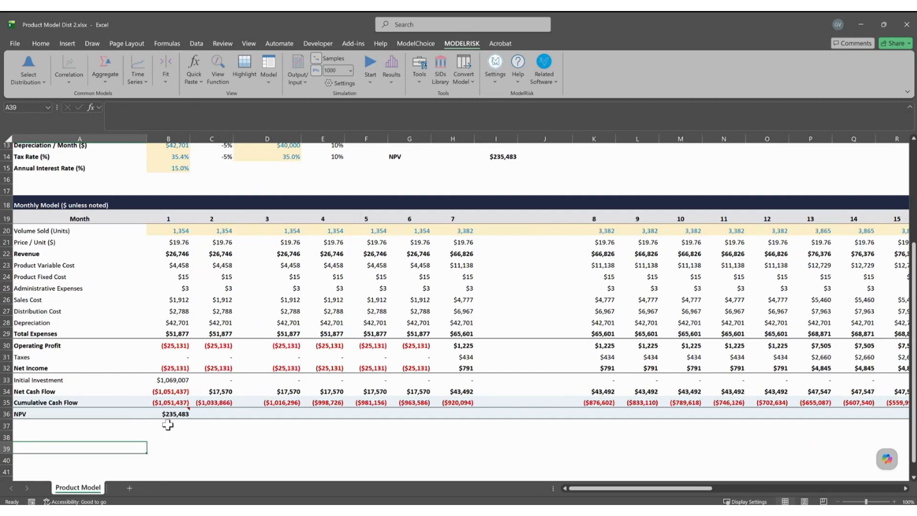
# Select the NPV in B36 and resample repeatedly, watching it land on $225,445.
pyautogui.click(169, 414)
pyautogui.press('F9')
pyautogui.press('F9')
pyautogui.press('F9')
pyautogui.press('F9')
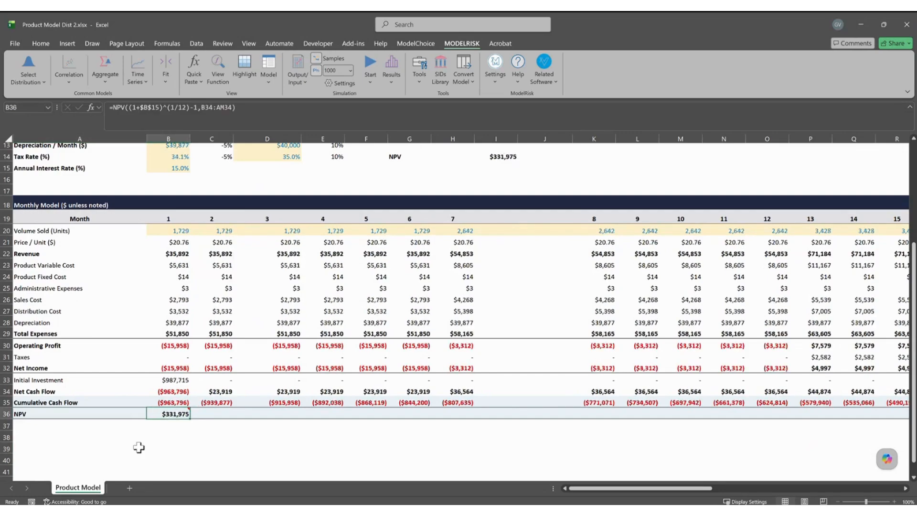
pyautogui.press('F9')
pyautogui.press('F9')
pyautogui.press('F9')
pyautogui.press('F9')
pyautogui.press('F9')
pyautogui.press('F9')
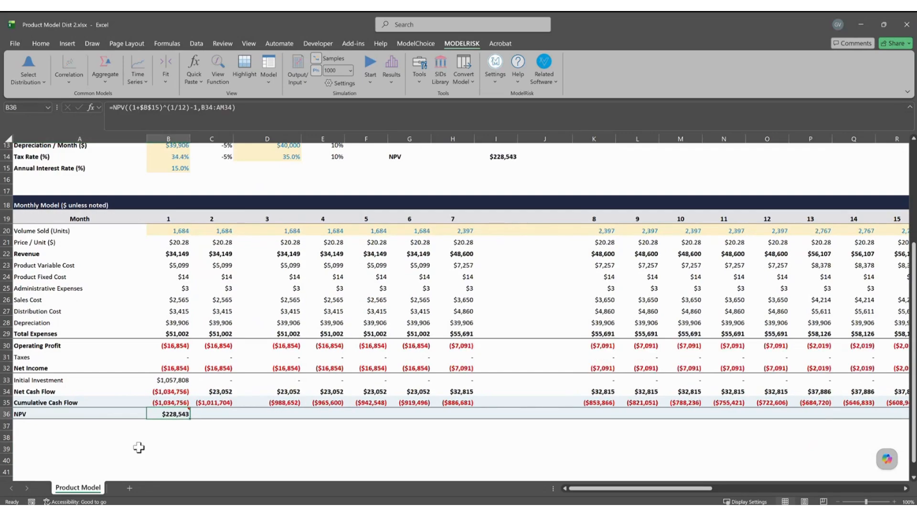
pyautogui.press('F9')
pyautogui.press('F9')
pyautogui.press('F9')
pyautogui.press('F9')
pyautogui.press('F9')
pyautogui.press('F9')
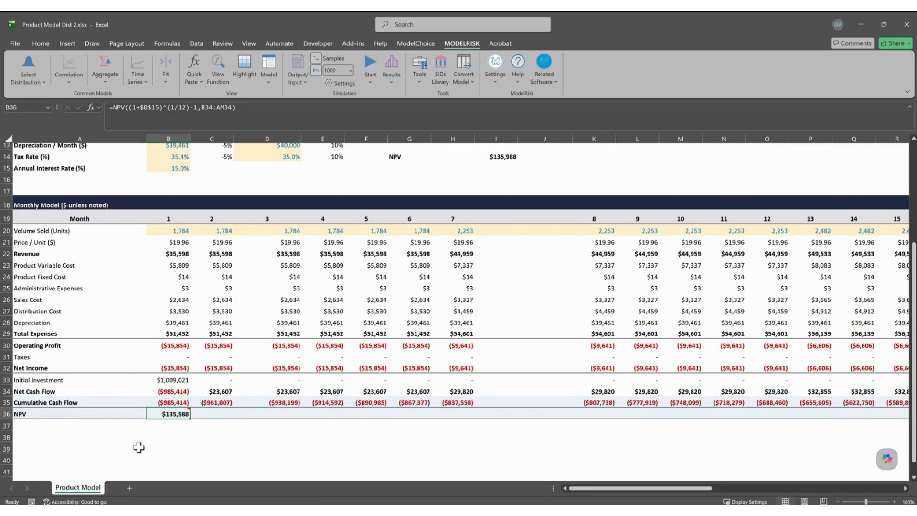
pyautogui.press('F9')
pyautogui.press('F9')
pyautogui.press('F9')
pyautogui.press('F9')
pyautogui.press('F9')
pyautogui.press('F9')
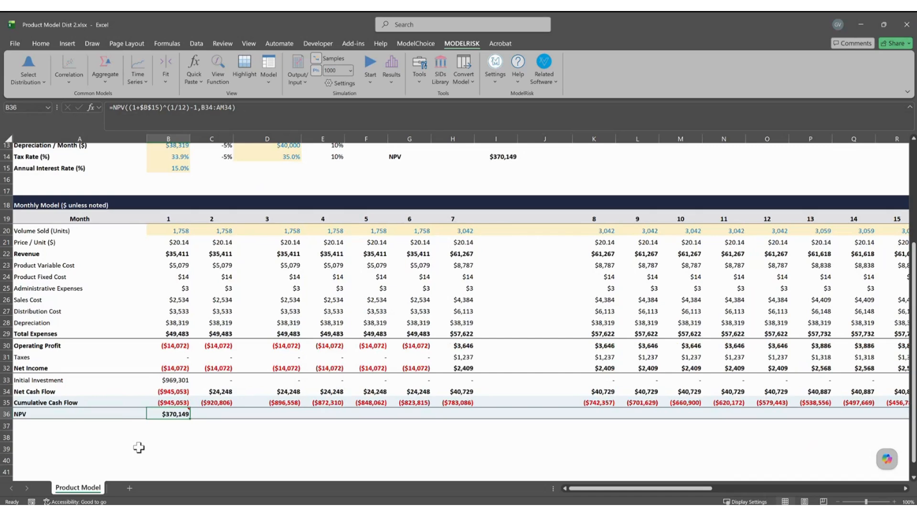
pyautogui.press('F9')
pyautogui.press('F9')
pyautogui.press('F9')
pyautogui.press('F9')
pyautogui.press('F9')
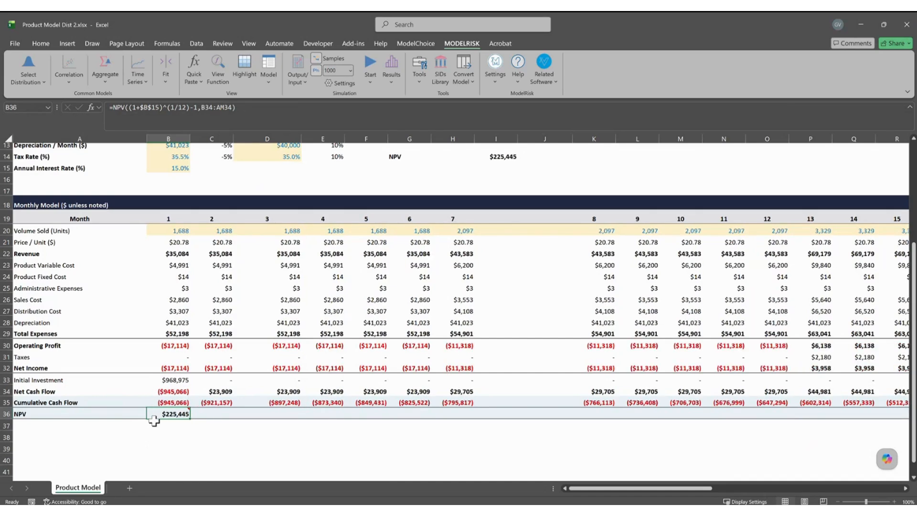
pyautogui.scroll(4, 195, 308)
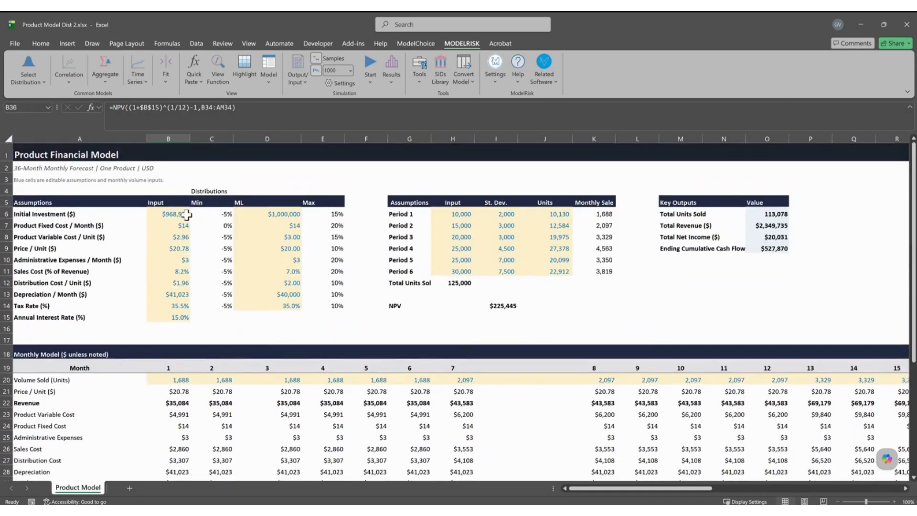
# Select the distribution ranges, including the Min percentages in C6:C14 and the Max column.
pyautogui.moveTo(208, 213); pyautogui.dragTo(327, 225)
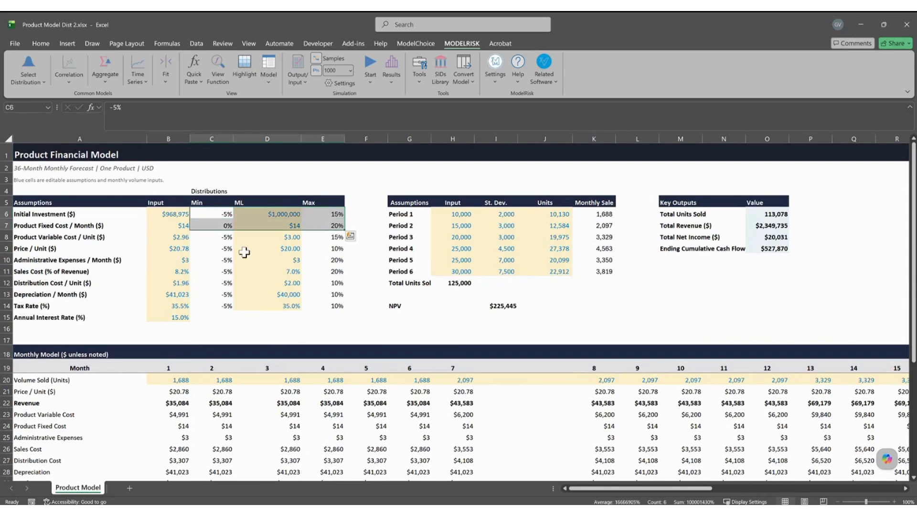
pyautogui.click(185, 256)
pyautogui.moveTo(205, 213); pyautogui.dragTo(207, 307)
pyautogui.moveTo(326, 213); pyautogui.dragTo(340, 306)
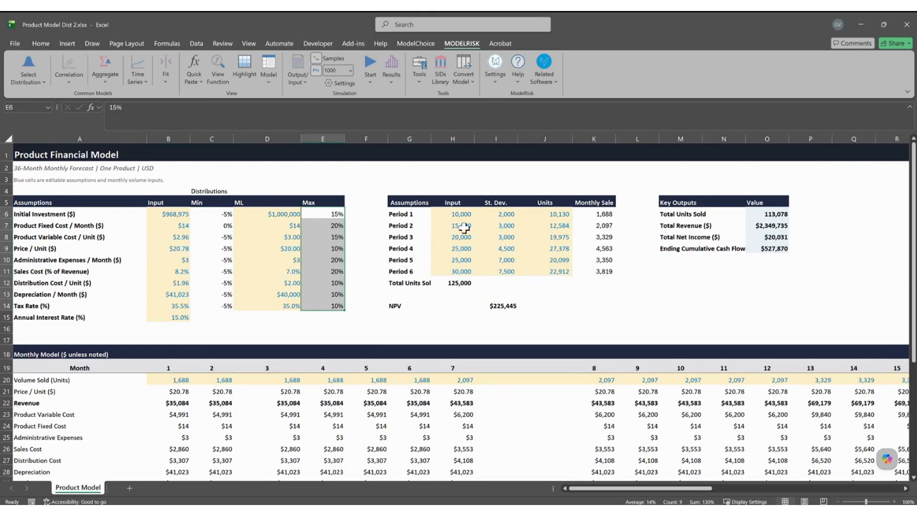
# Step through the Period Input values and widen column G so Total Units Sold fits.
pyautogui.click(451, 217)
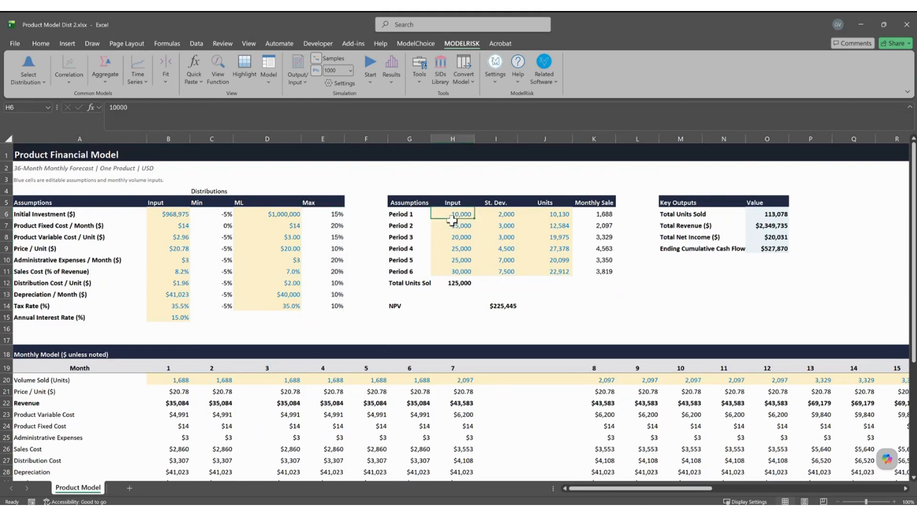
pyautogui.press('Down')
pyautogui.press('Down')
pyautogui.press('Down')
pyautogui.press('Down')
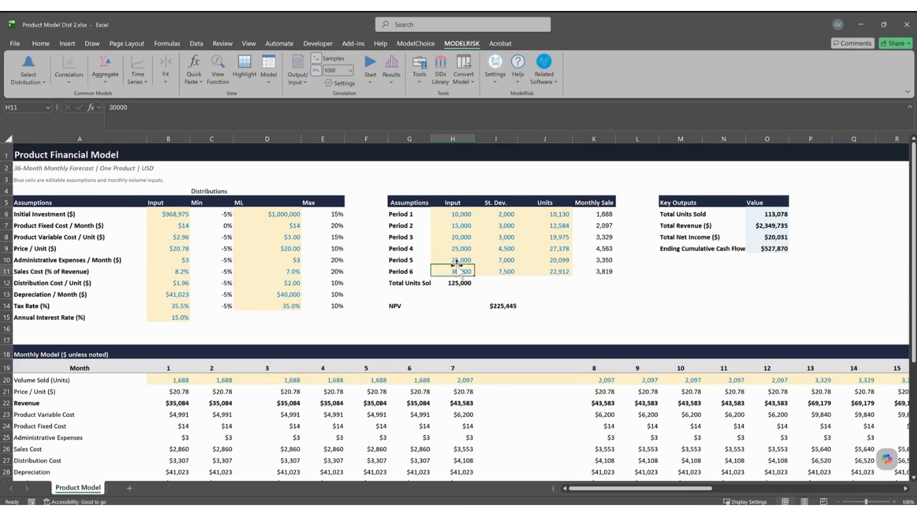
pyautogui.click(461, 214)
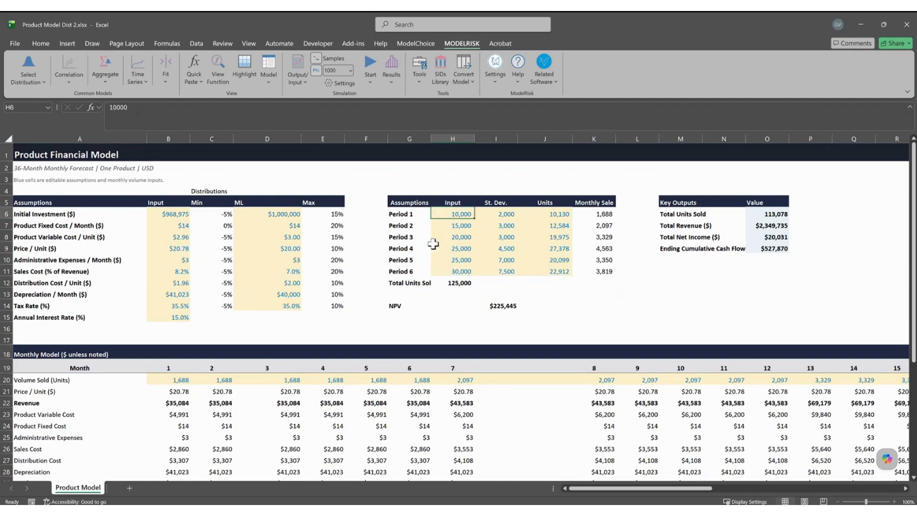
pyautogui.moveTo(432, 138); pyautogui.dragTo(440, 139)
pyautogui.click(466, 283)
pyautogui.click(470, 211)
pyautogui.press('Down')
pyautogui.press('Down')
pyautogui.press('Down')
pyautogui.press('Down')
pyautogui.press('Down')
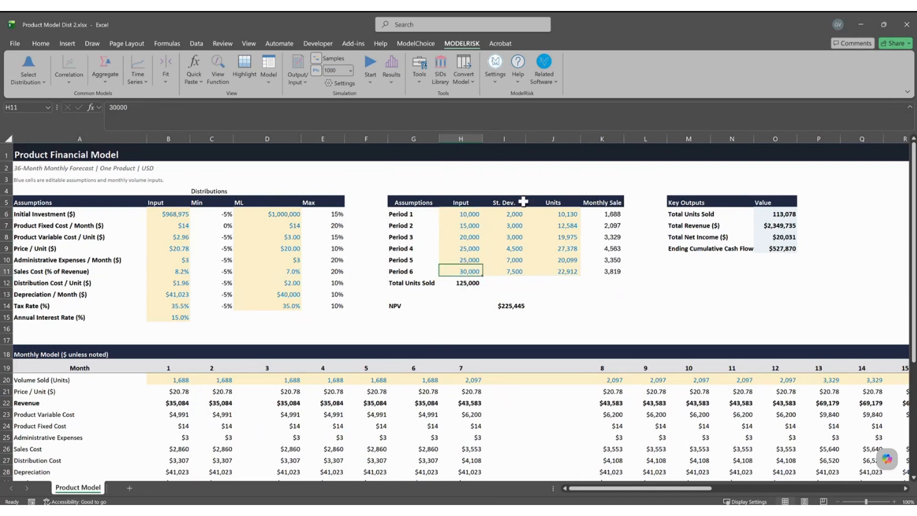
# Check the Monthly Sale formula in K6, the period inputs, and the NPV VoseOutput formula.
pyautogui.click(613, 213)
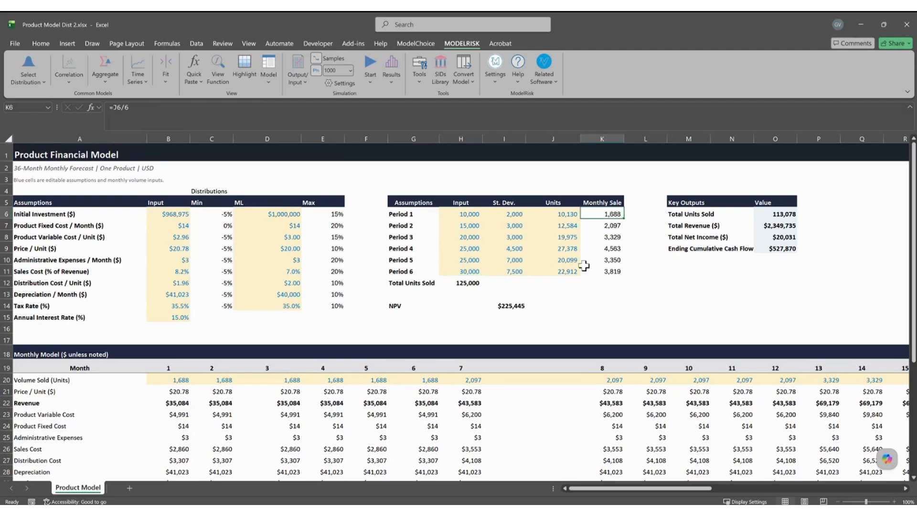
pyautogui.click(463, 213)
pyautogui.click(466, 233)
pyautogui.click(459, 249)
pyautogui.click(466, 271)
pyautogui.click(467, 260)
pyautogui.click(469, 246)
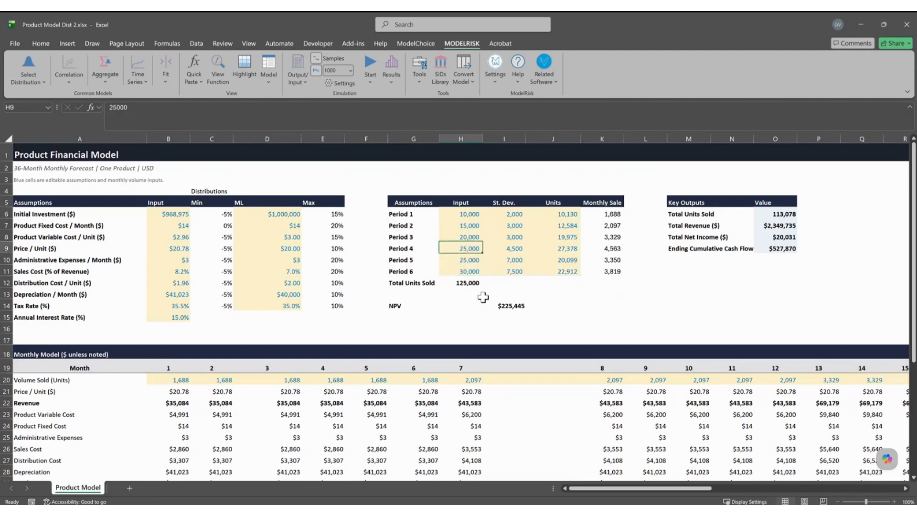
pyautogui.click(498, 305)
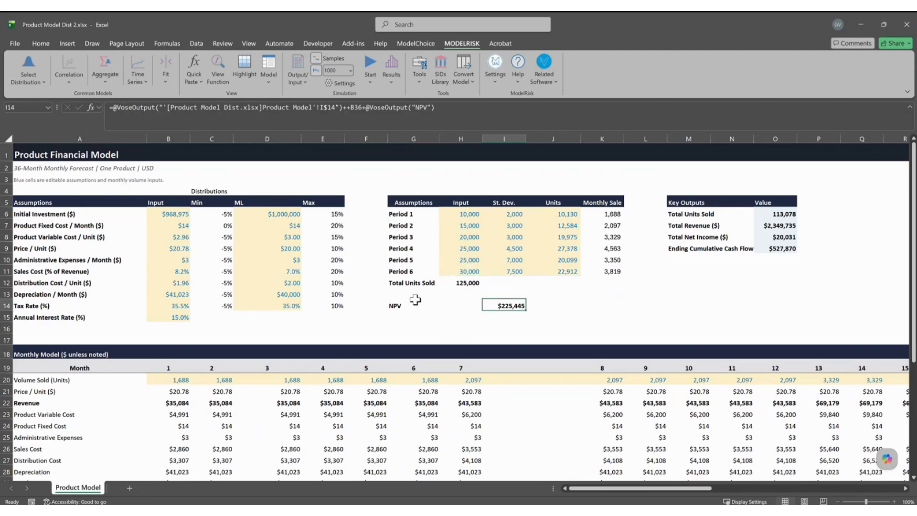
# Highlight ModelRisk inputs and outputs, selecting the NPV cell and input ranges J6:J11 and B6:B14.
pyautogui.click(245, 70)
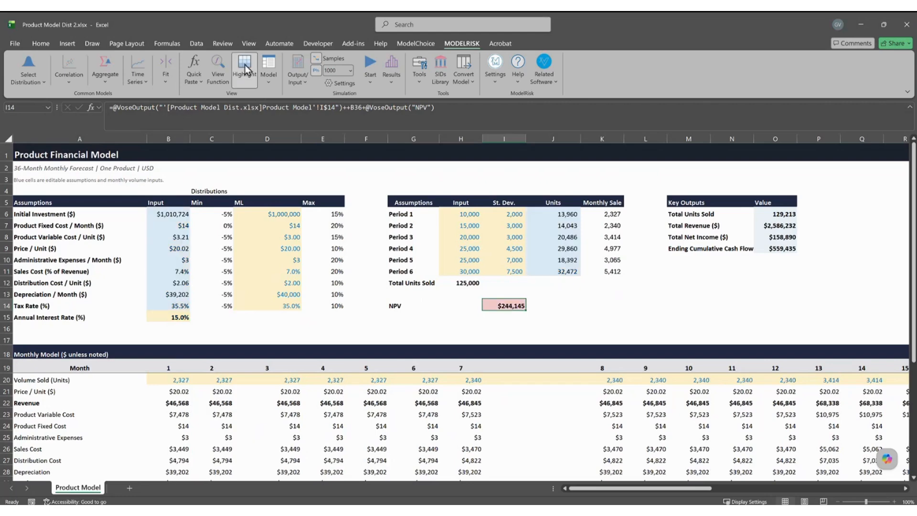
pyautogui.click(478, 328)
pyautogui.click(503, 305)
pyautogui.moveTo(567, 214); pyautogui.dragTo(568, 271)
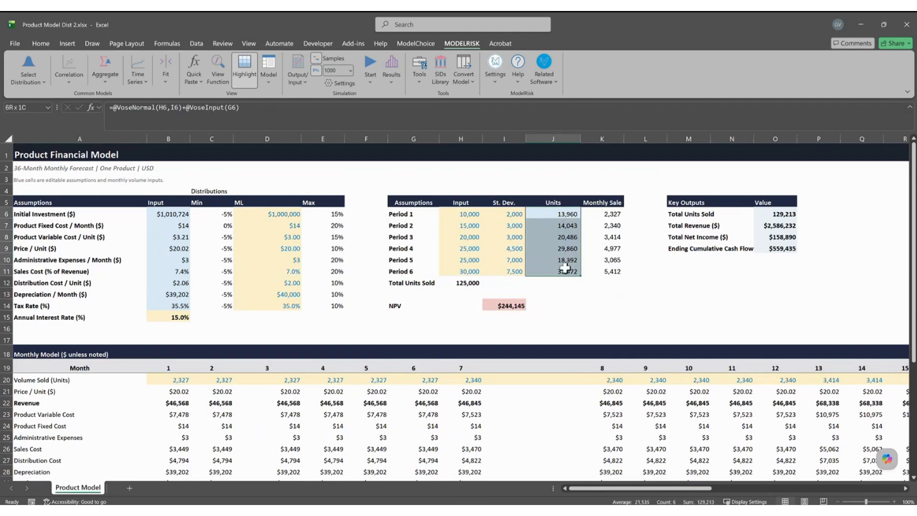
pyautogui.moveTo(180, 214); pyautogui.dragTo(178, 306)
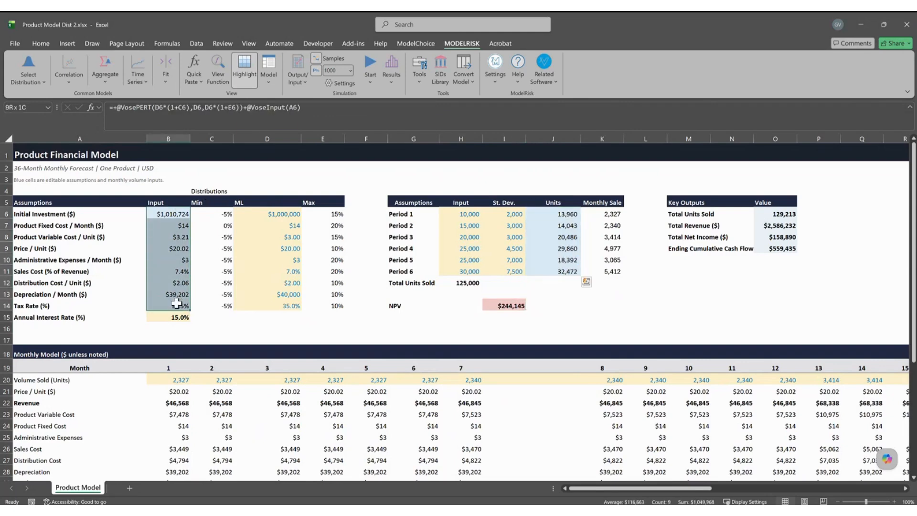
# Turn highlighting off and run the ModelRisk simulation, leaving NPV at $241,720.
pyautogui.click(245, 76)
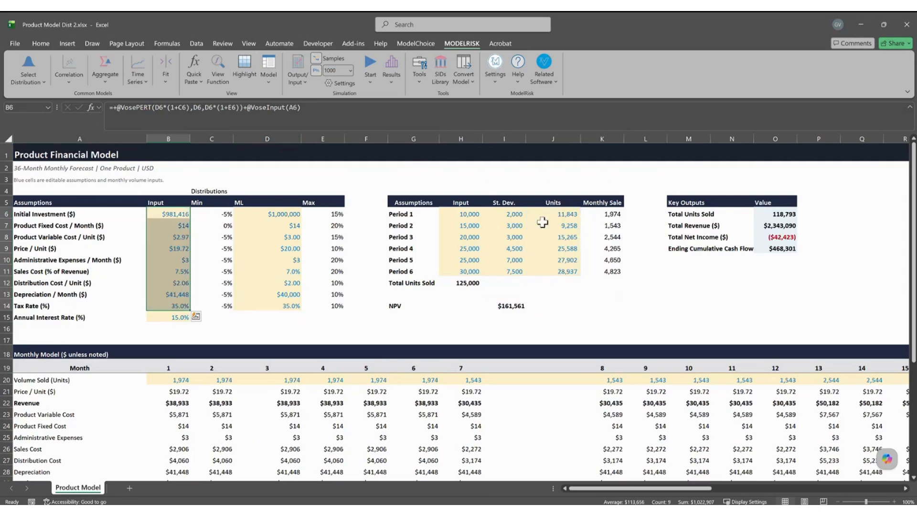
pyautogui.moveTo(558, 215); pyautogui.dragTo(567, 270)
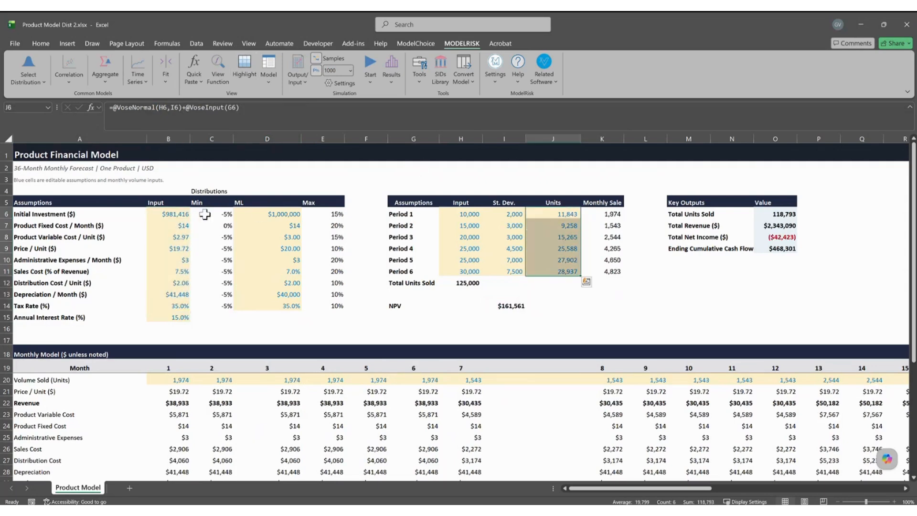
pyautogui.moveTo(177, 214); pyautogui.dragTo(172, 317)
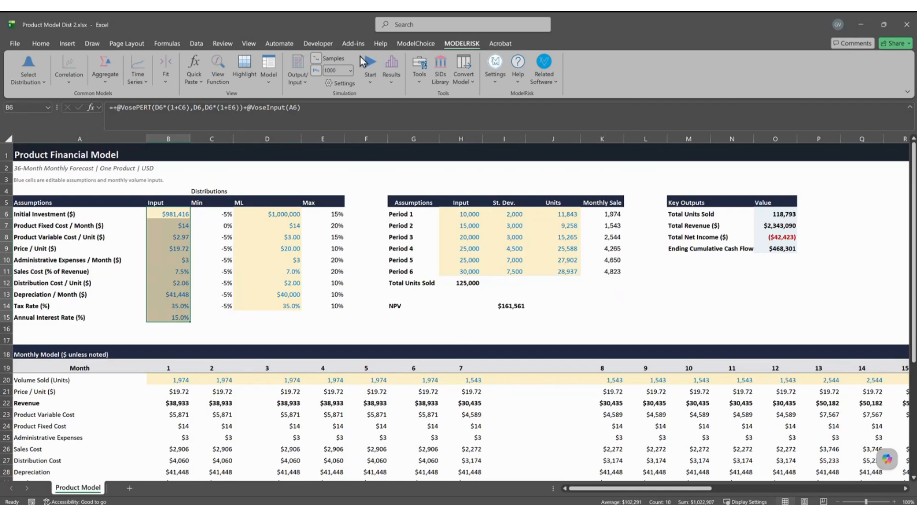
pyautogui.click(370, 66)
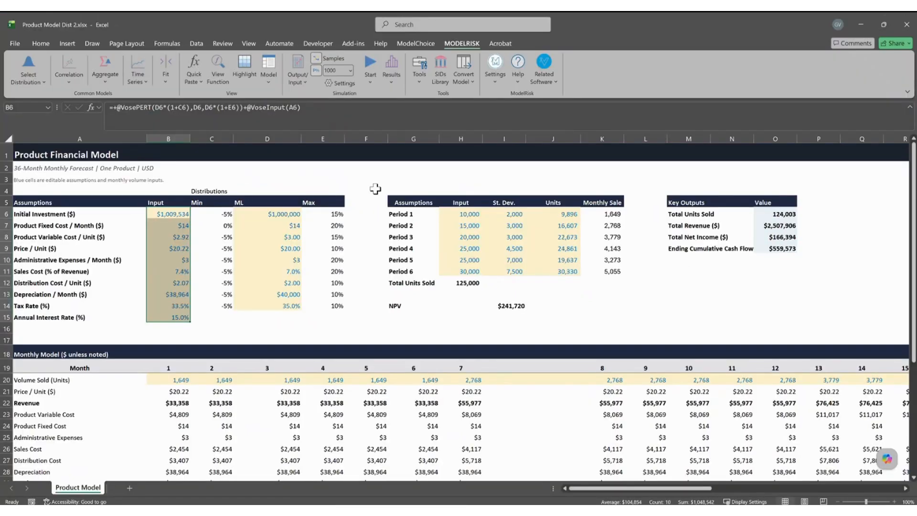
pyautogui.click(364, 316)
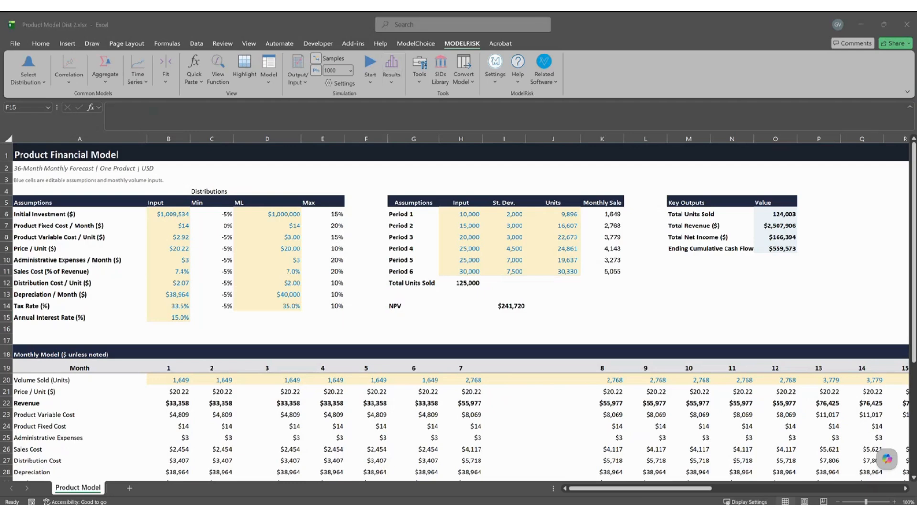
# Move and enlarge the NPV histogram window and hide its 5% and 95% slider lines.
pyautogui.moveTo(409, 198); pyautogui.dragTo(707, 88)
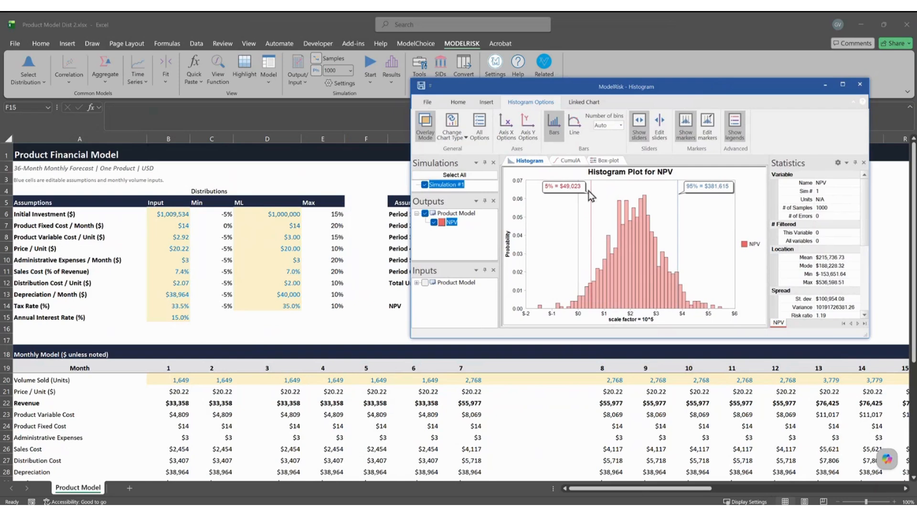
pyautogui.moveTo(409, 240); pyautogui.dragTo(274, 232)
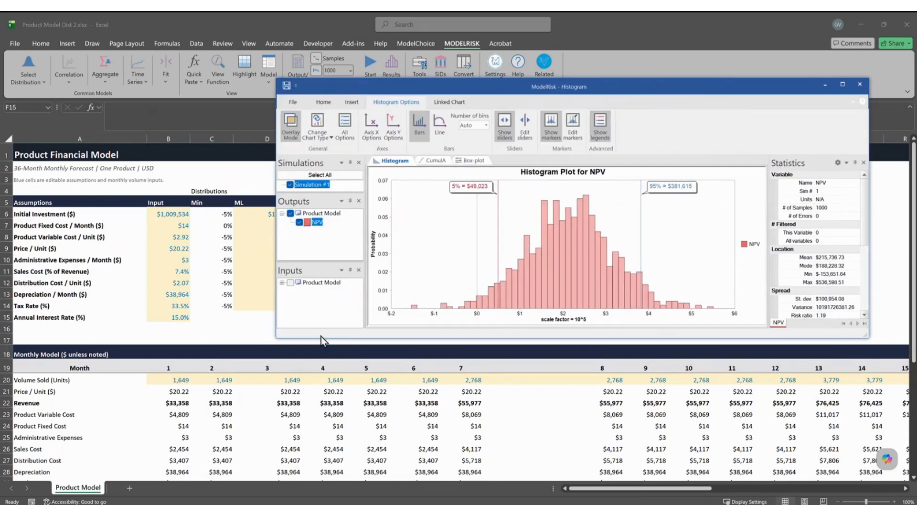
pyautogui.moveTo(323, 338); pyautogui.dragTo(324, 400)
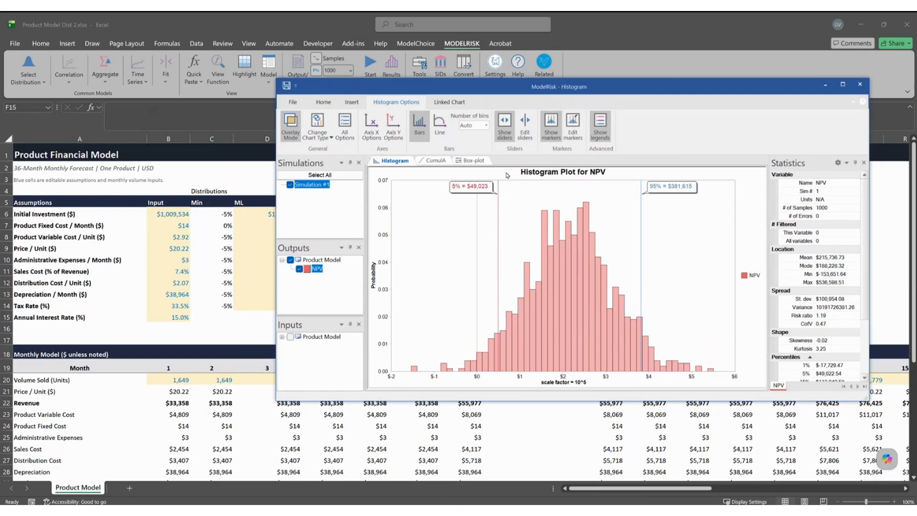
pyautogui.click(508, 134)
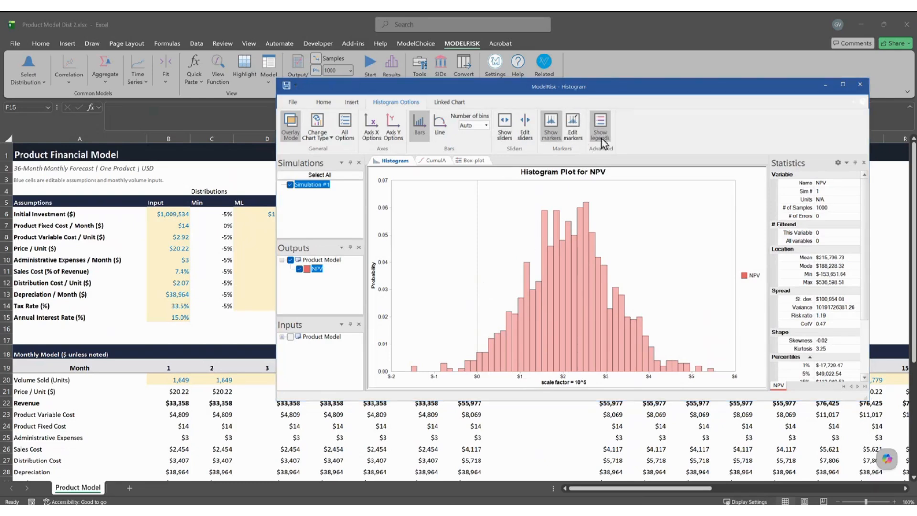
pyautogui.click(573, 128)
# Add a marker at X = 0 with red label text, dotted style and heavier line weight.
pyautogui.click(493, 308)
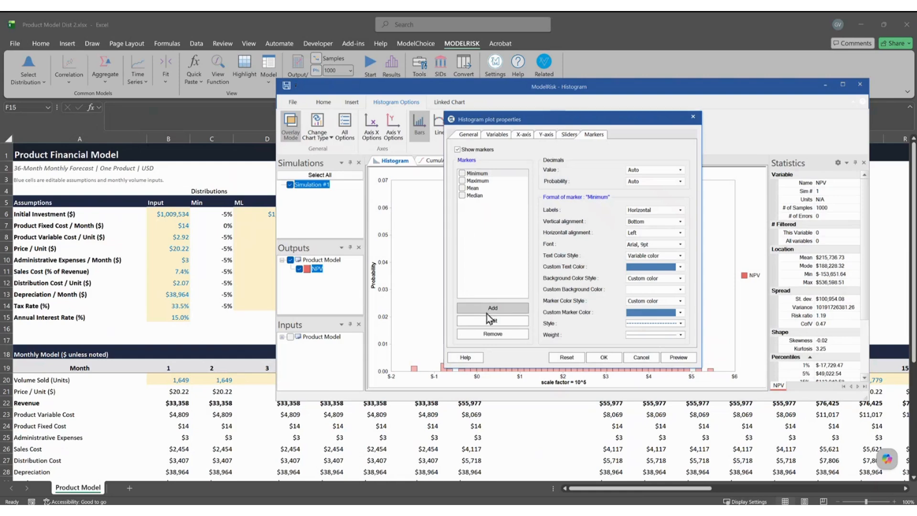
pyautogui.click(546, 245)
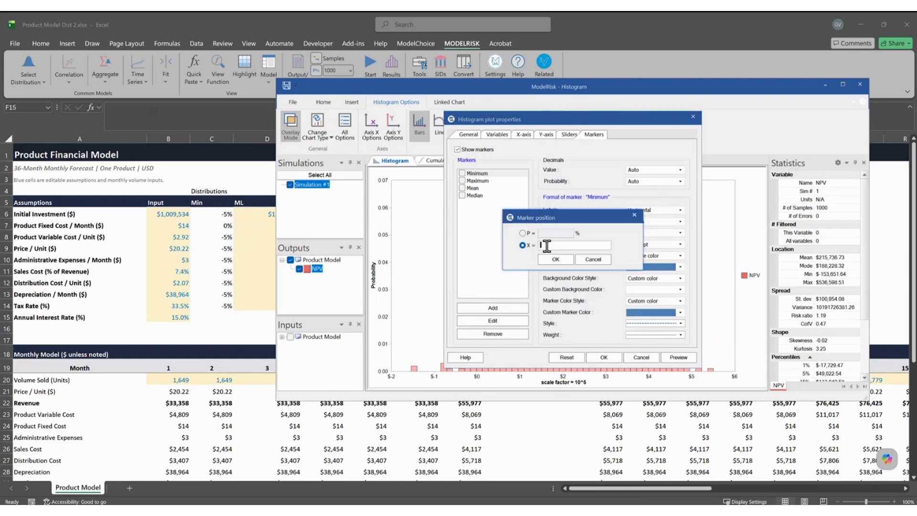
pyautogui.click(554, 260)
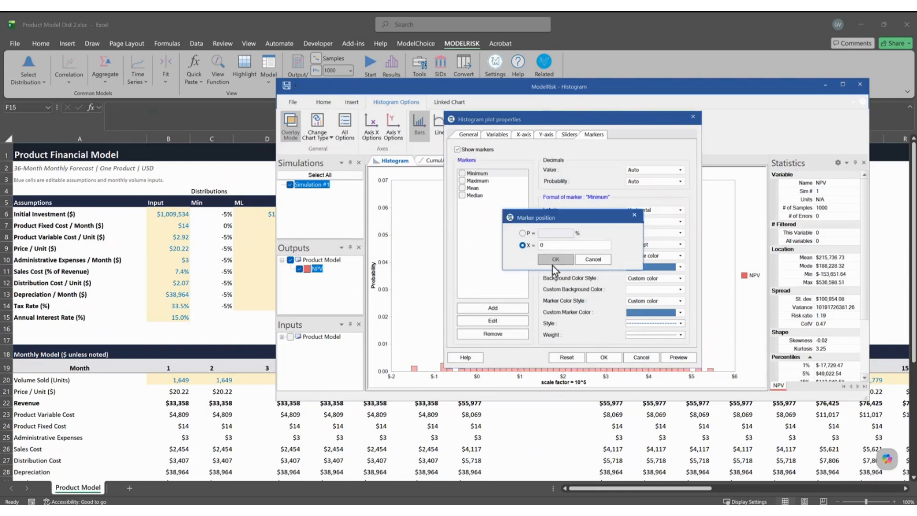
pyautogui.click(680, 268)
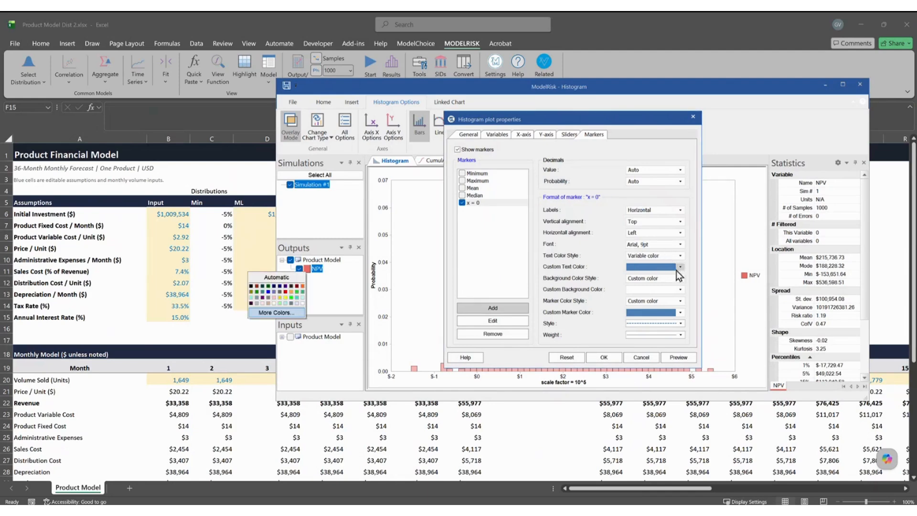
pyautogui.click(285, 291)
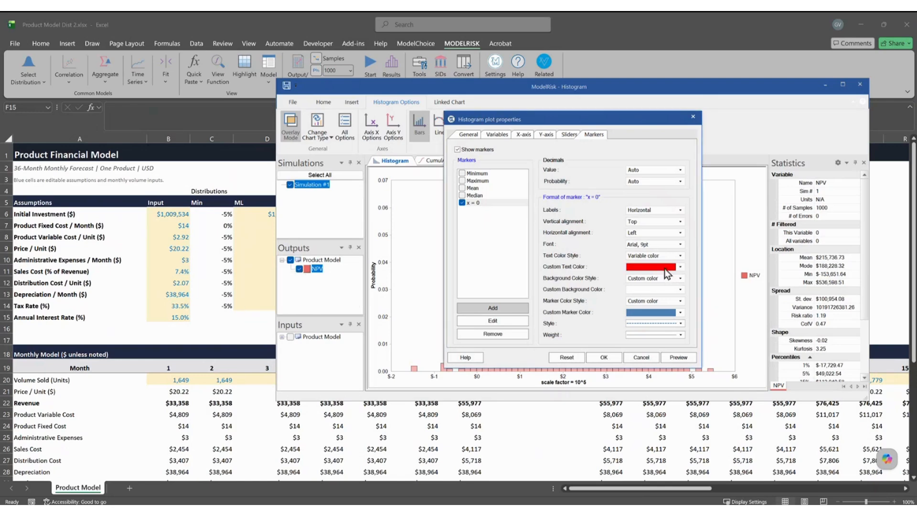
pyautogui.click(680, 323)
pyautogui.click(672, 344)
pyautogui.click(679, 335)
pyautogui.click(670, 356)
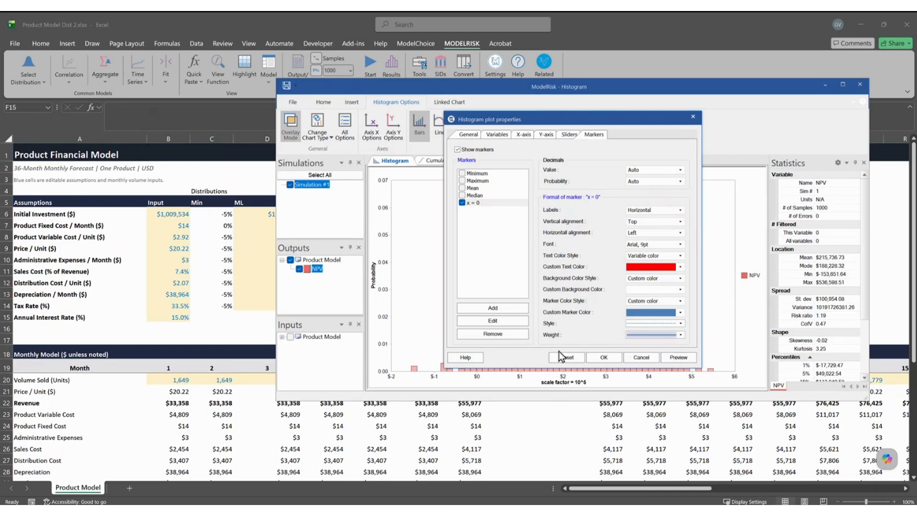
pyautogui.click(604, 358)
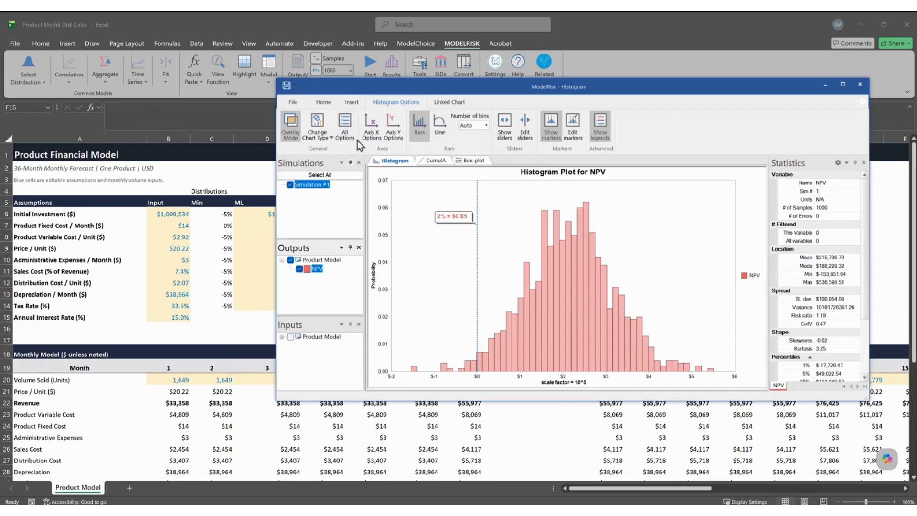
# Set the histogram's x-axis scale factor to Thousands and hide the legend.
pyautogui.doubleClick(522, 267)
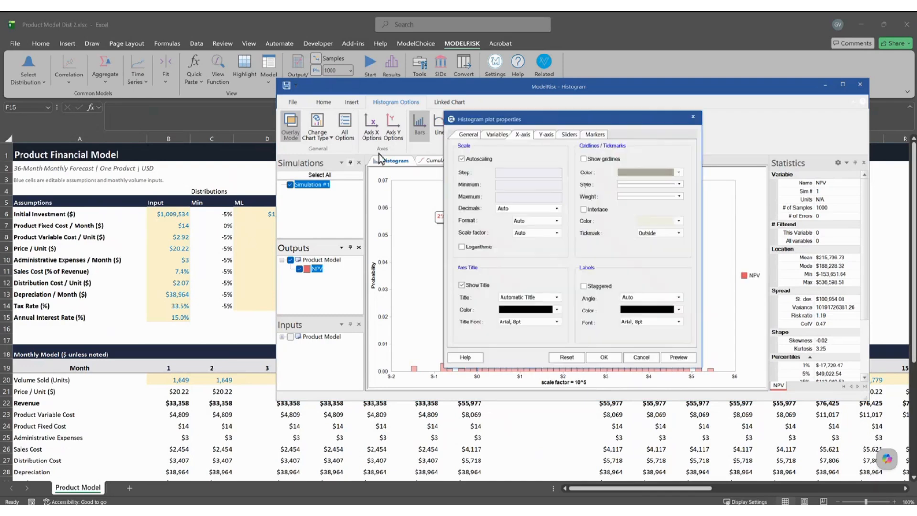
pyautogui.click(557, 221)
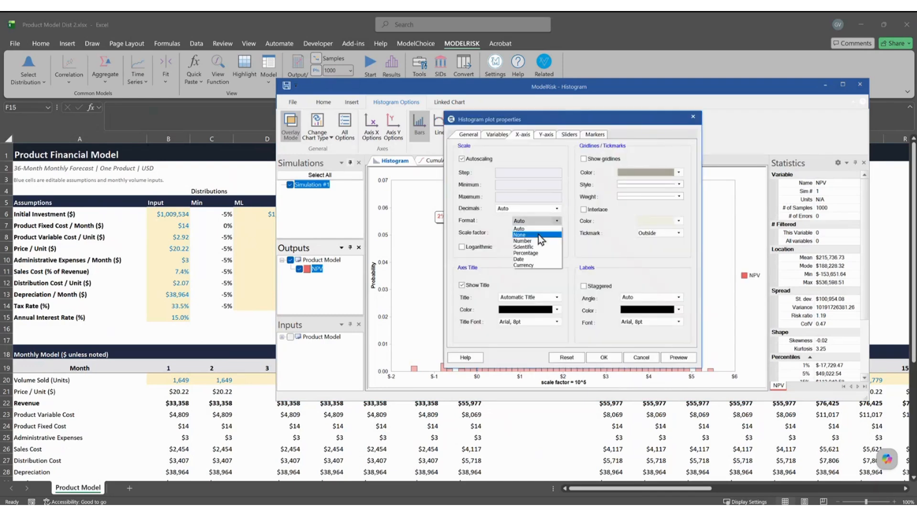
pyautogui.click(559, 228)
pyautogui.click(558, 233)
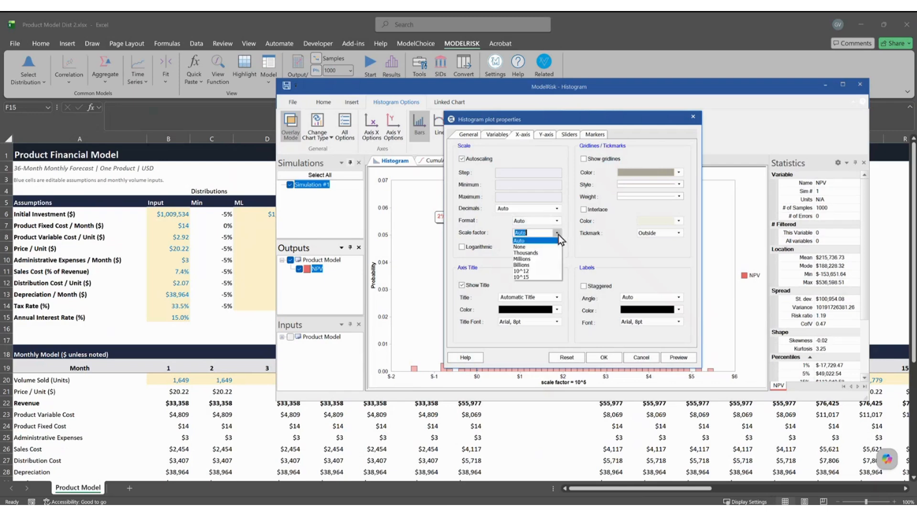
pyautogui.click(614, 360)
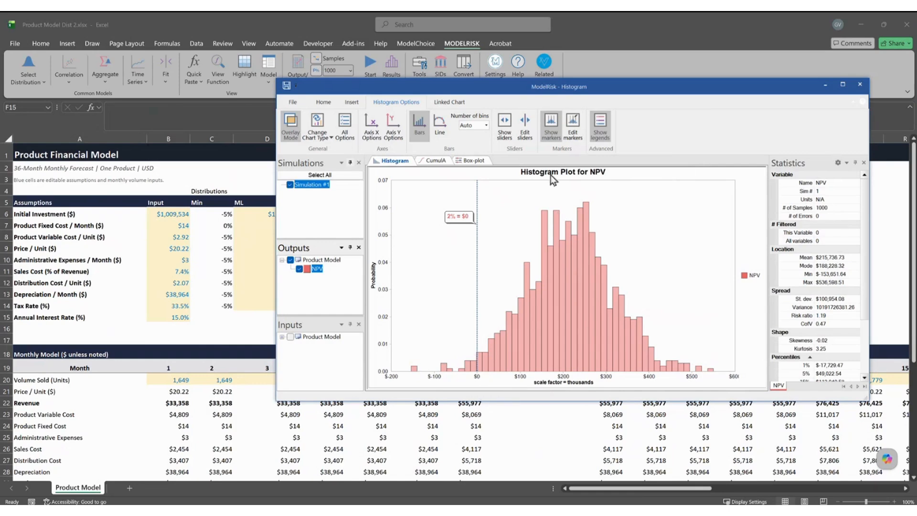
pyautogui.click(597, 130)
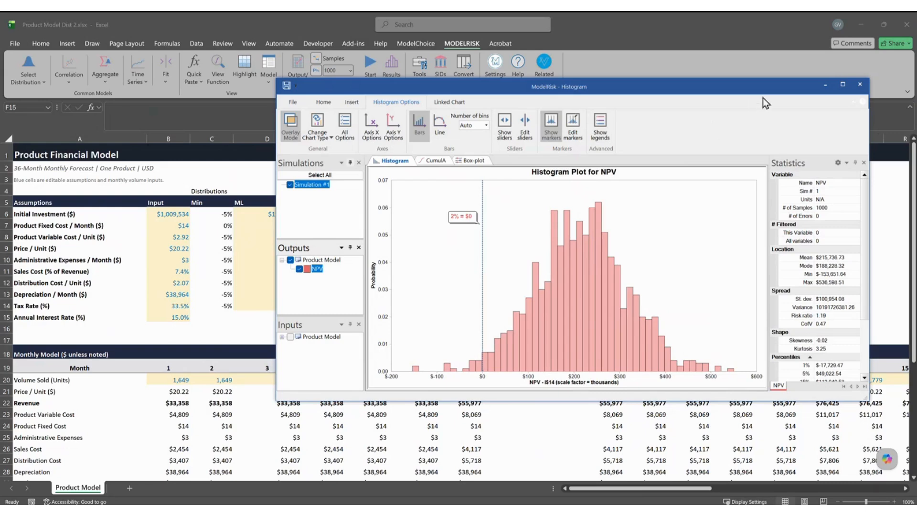
# Close the histogram and start an Extreme Scenario Analysis using Initial Investment cell B6.
pyautogui.click(860, 85)
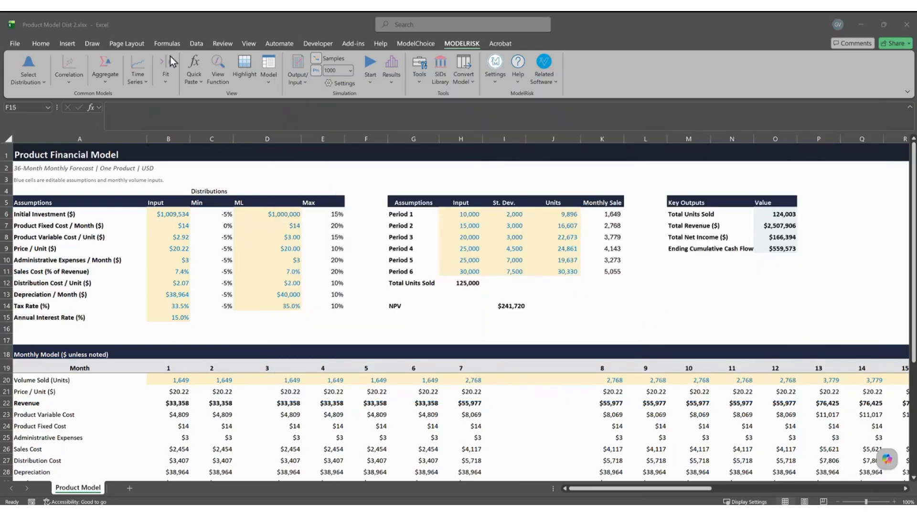
pyautogui.click(268, 85)
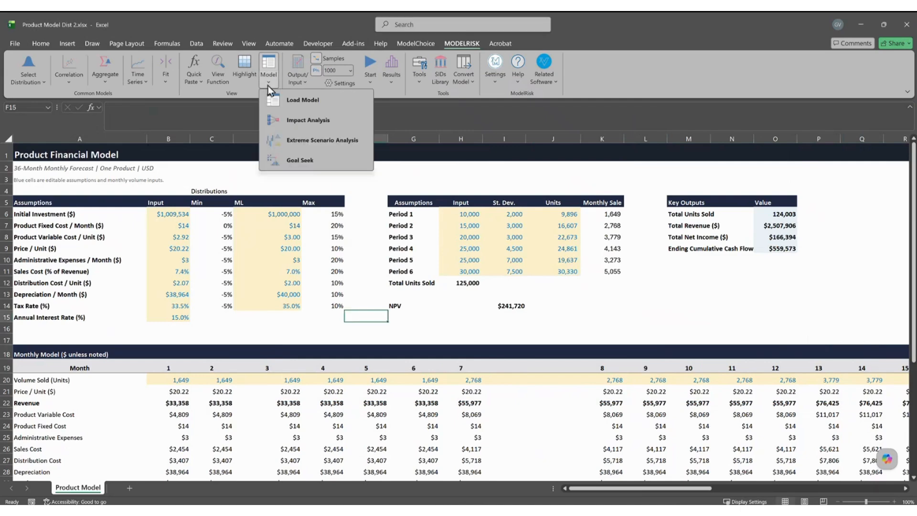
pyautogui.click(295, 139)
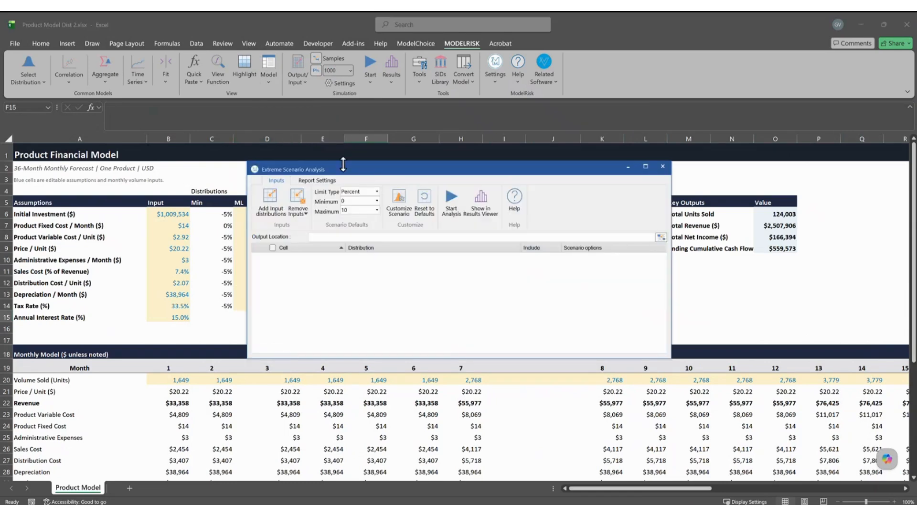
pyautogui.moveTo(357, 168); pyautogui.dragTo(488, 155)
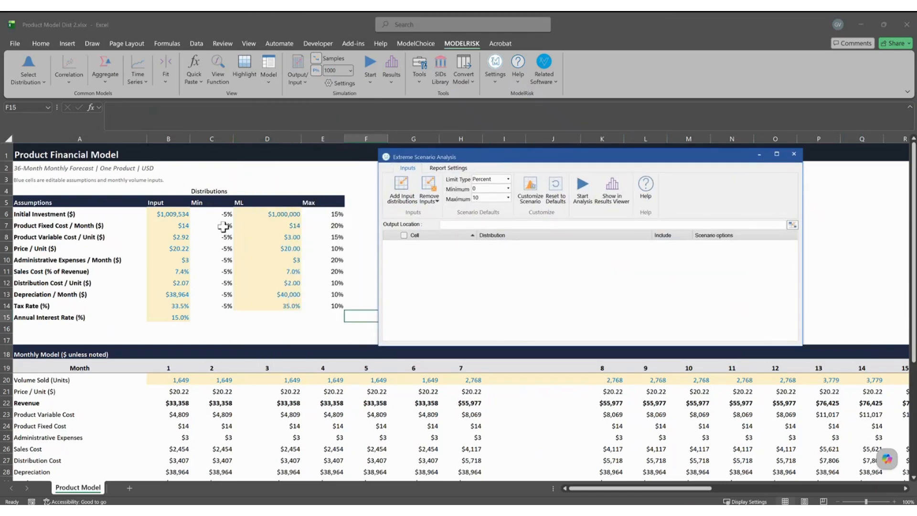
pyautogui.click(406, 193)
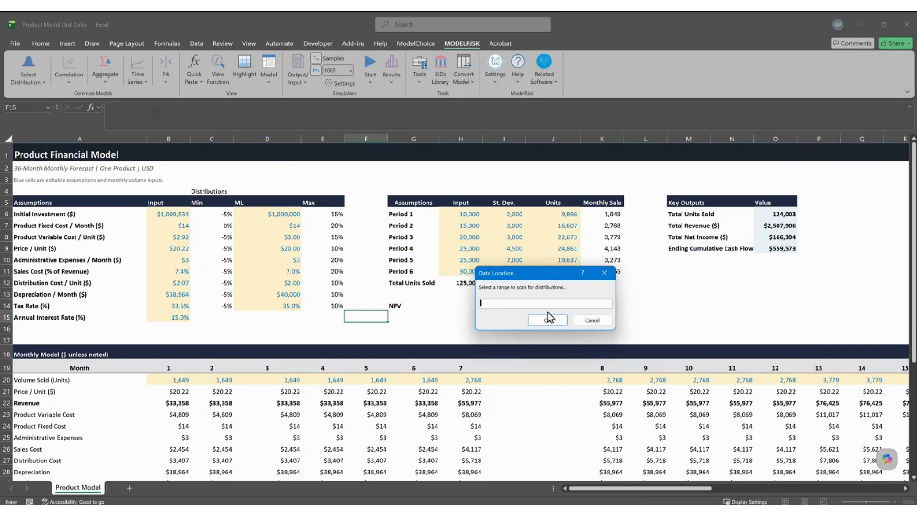
pyautogui.click(273, 214)
pyautogui.click(182, 212)
pyautogui.click(529, 320)
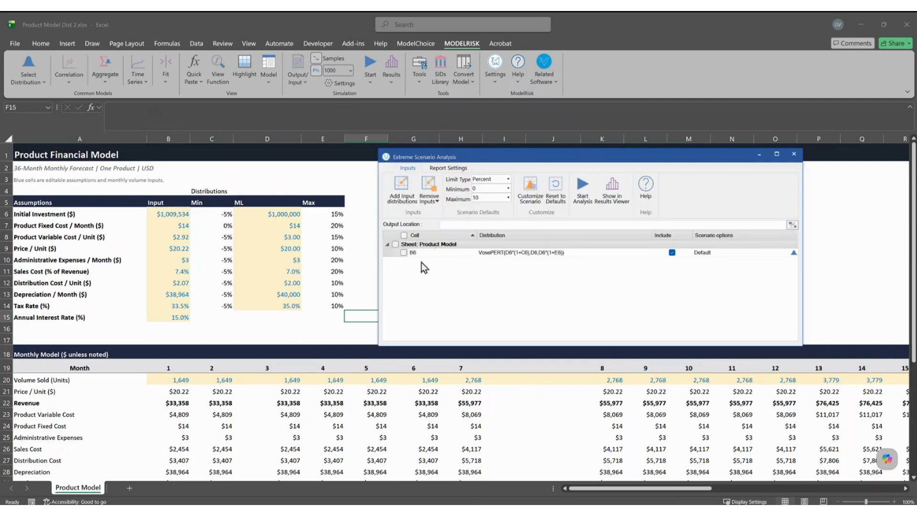
# Include the B6 input and set Percent limits with minimum 70 and maximum 100.
pyautogui.click(404, 252)
pyautogui.moveTo(525, 153); pyautogui.dragTo(544, 141)
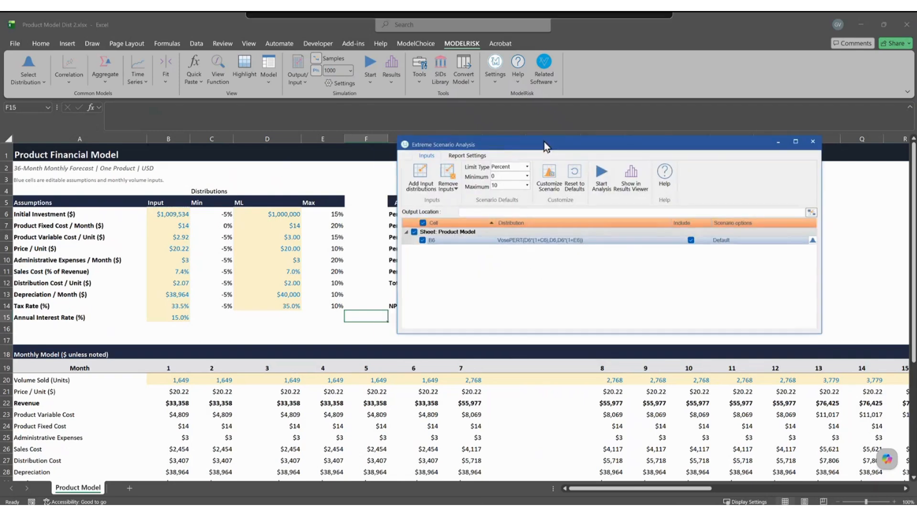
pyautogui.click(527, 166)
pyautogui.click(523, 176)
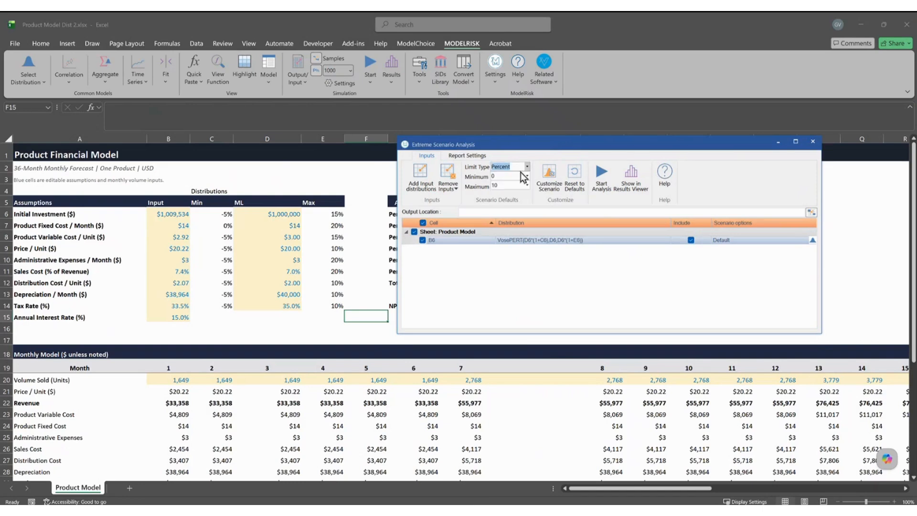
pyautogui.click(494, 176)
pyautogui.write('70')
pyautogui.click(508, 186)
pyautogui.write('100')
pyautogui.click(537, 266)
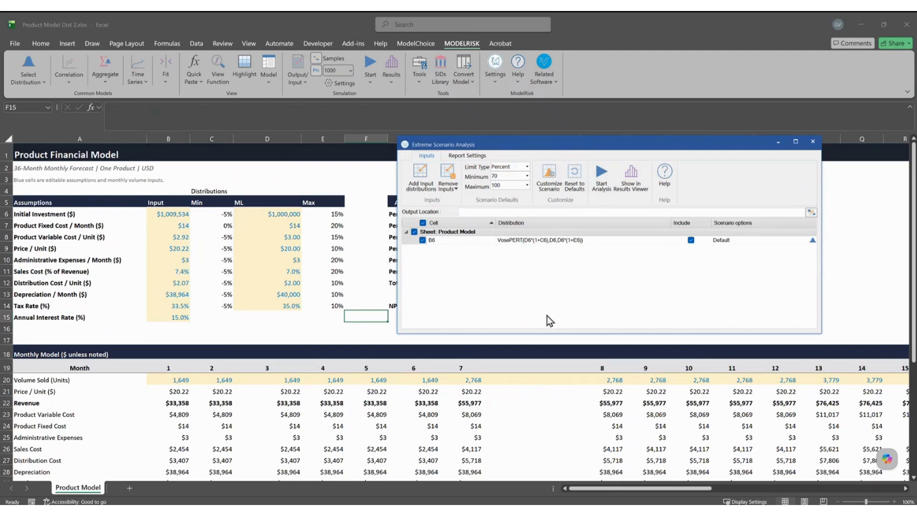
# Start the scenario analysis with NPV cell I14 chosen as the output.
pyautogui.moveTo(149, 209)
pyautogui.mouseDown()
pyautogui.moveTo(322, 259)
pyautogui.moveTo(457, 274)
pyautogui.moveTo(509, 258)
pyautogui.moveTo(543, 282)
pyautogui.mouseUp()
pyautogui.moveTo(519, 252)
pyautogui.mouseDown()
pyautogui.moveTo(520, 286)
pyautogui.moveTo(540, 277)
pyautogui.moveTo(533, 282)
pyautogui.mouseUp()
pyautogui.moveTo(526, 265); pyautogui.dragTo(526, 285)
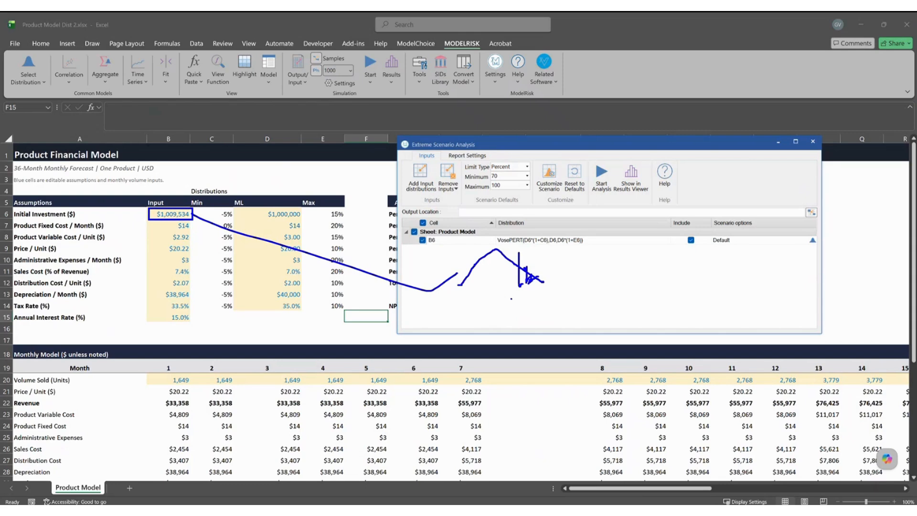
pyautogui.press('Escape')
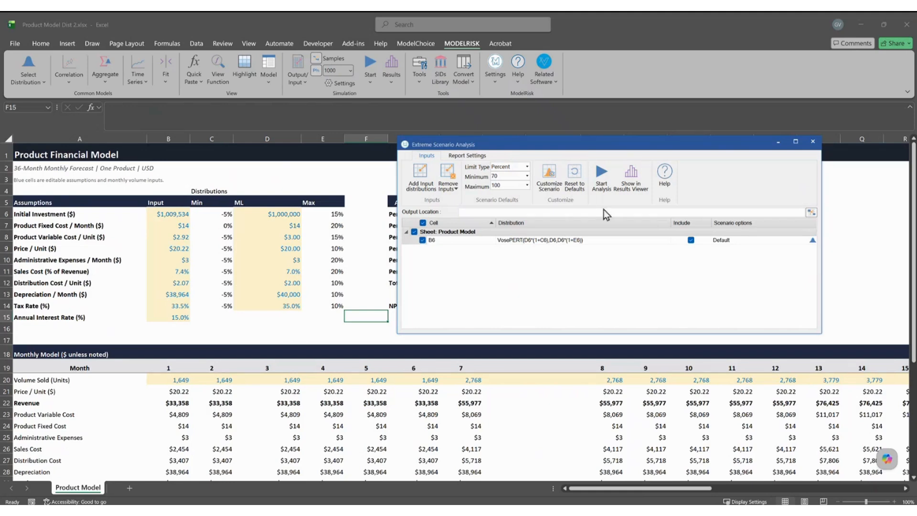
pyautogui.click(602, 178)
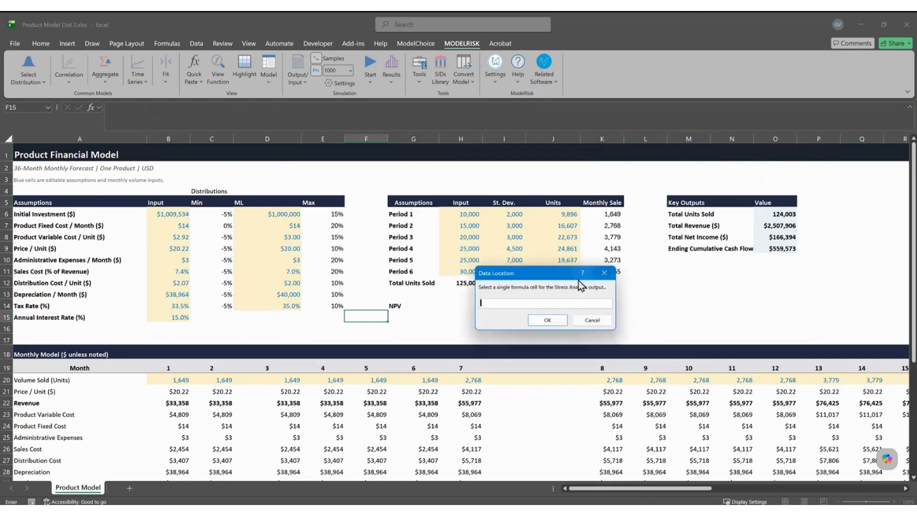
pyautogui.moveTo(527, 275); pyautogui.dragTo(553, 208)
pyautogui.click(502, 306)
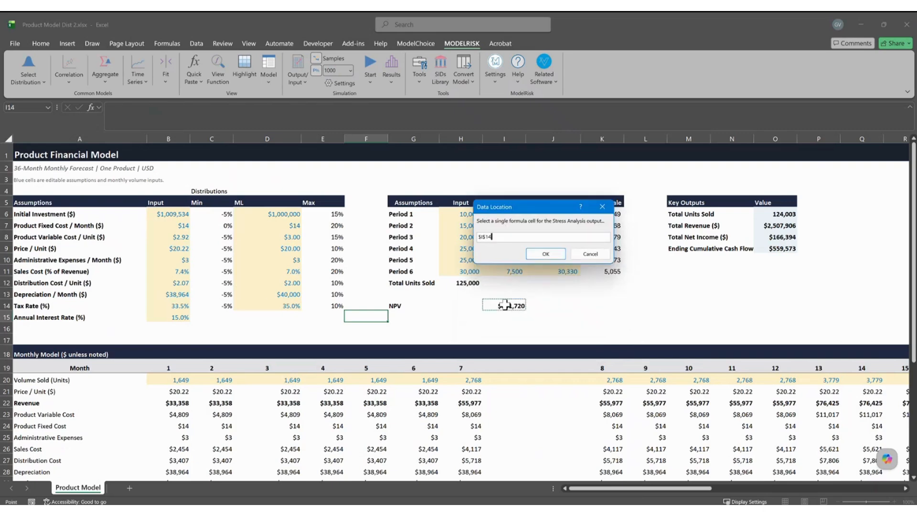
pyautogui.click(550, 256)
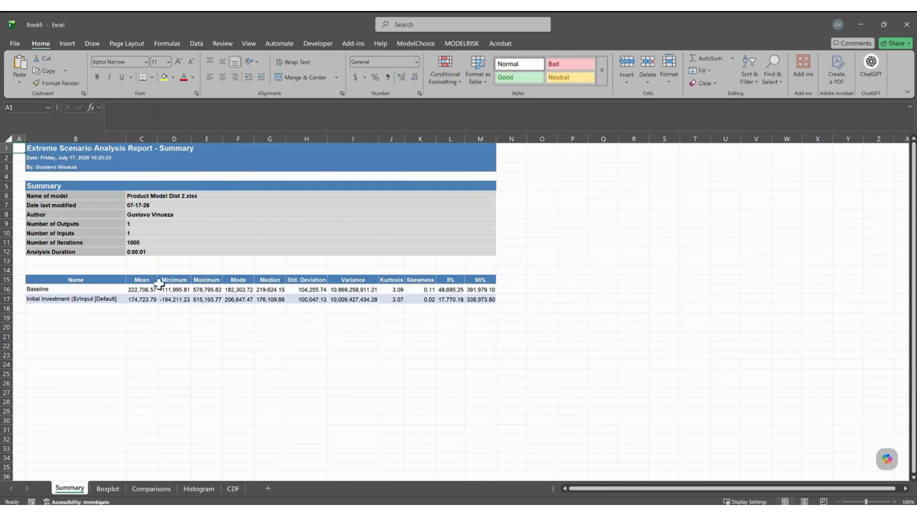
# AutoFit the report's statistics columns C:M so every number displays in full.
pyautogui.keyDown('ctrl'); pyautogui.scroll(1, 204, 338); pyautogui.keyUp('ctrl')
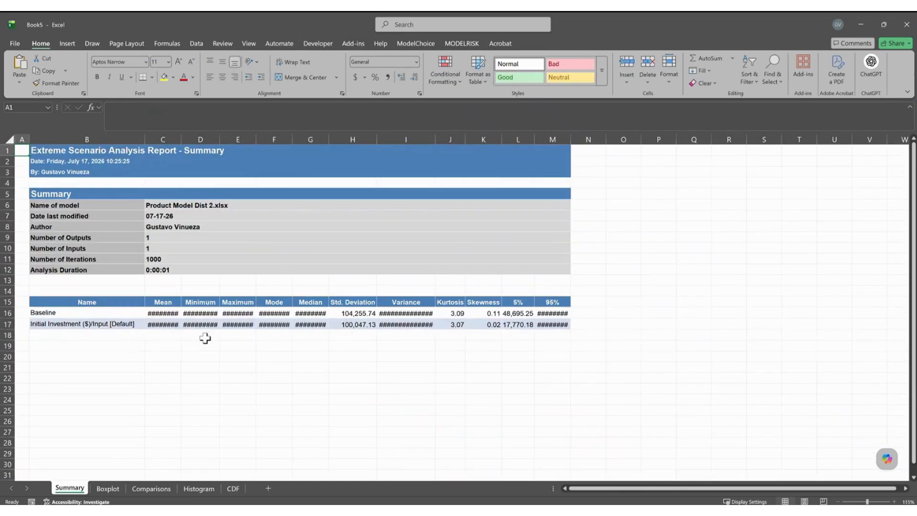
pyautogui.moveTo(177, 141); pyautogui.dragTo(570, 141)
pyautogui.doubleClick(570, 139)
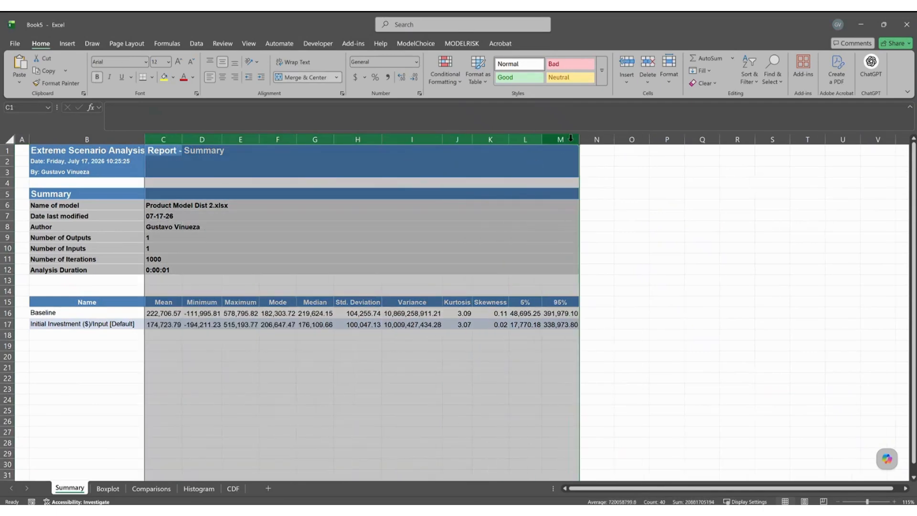
pyautogui.click(194, 353)
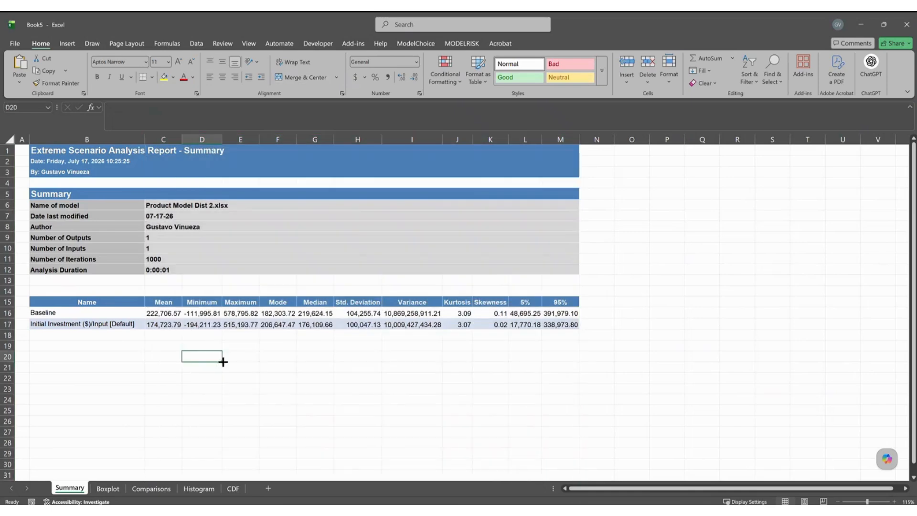
# Compare Baseline and Initial Investment means, minimums and maximums, then go to the Boxplot sheet.
pyautogui.click(156, 314)
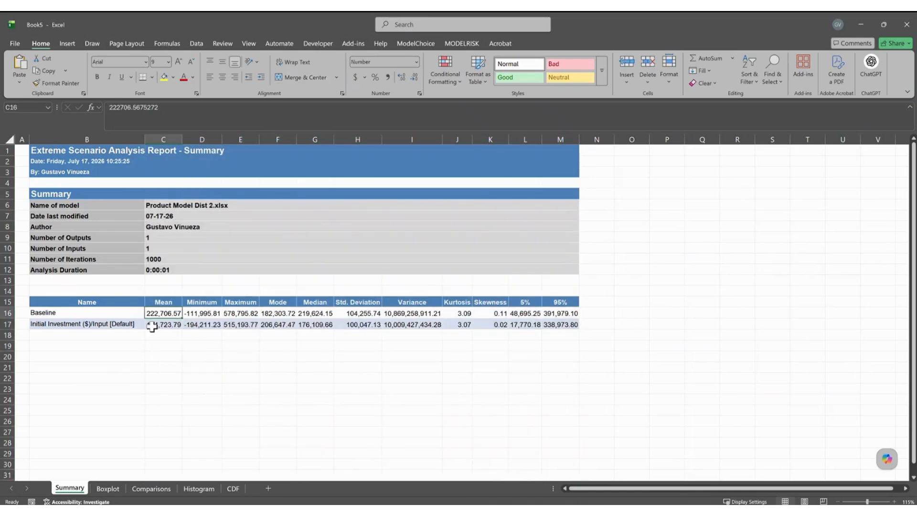
pyautogui.scroll(1, 150, 350)
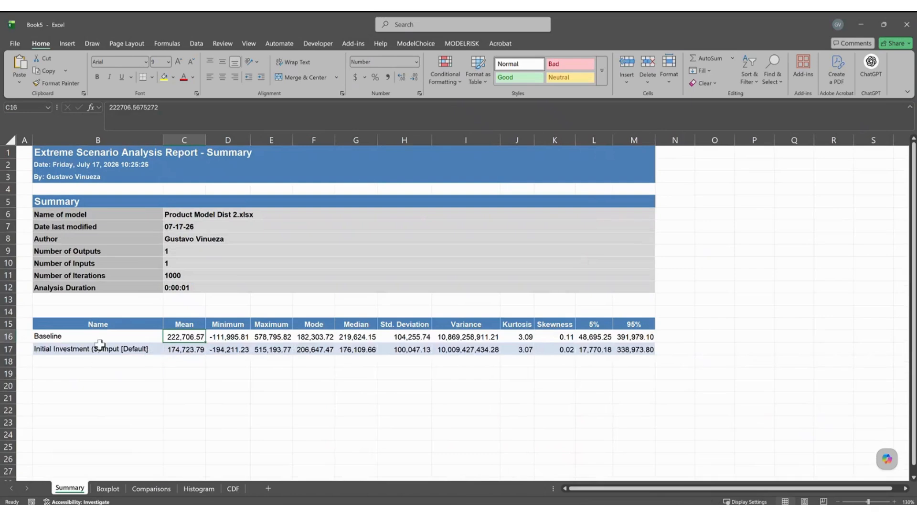
pyautogui.click(72, 353)
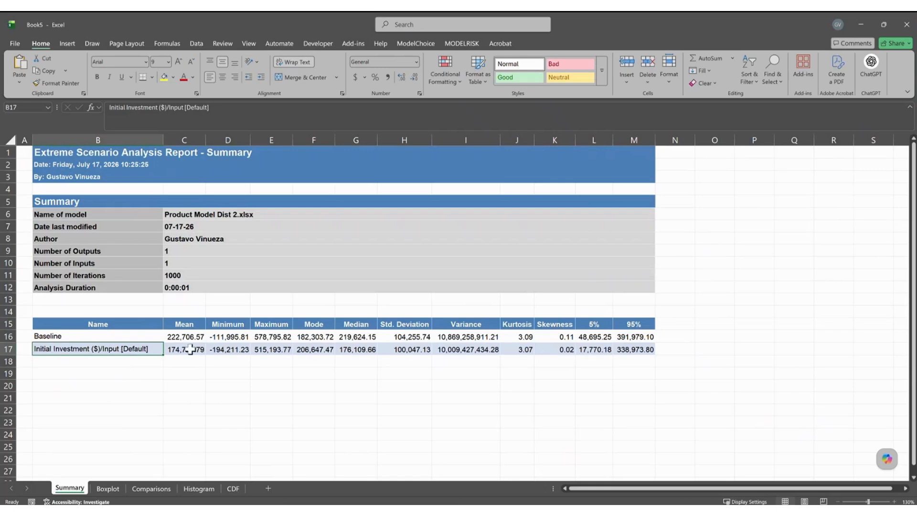
pyautogui.moveTo(190, 336); pyautogui.dragTo(190, 353)
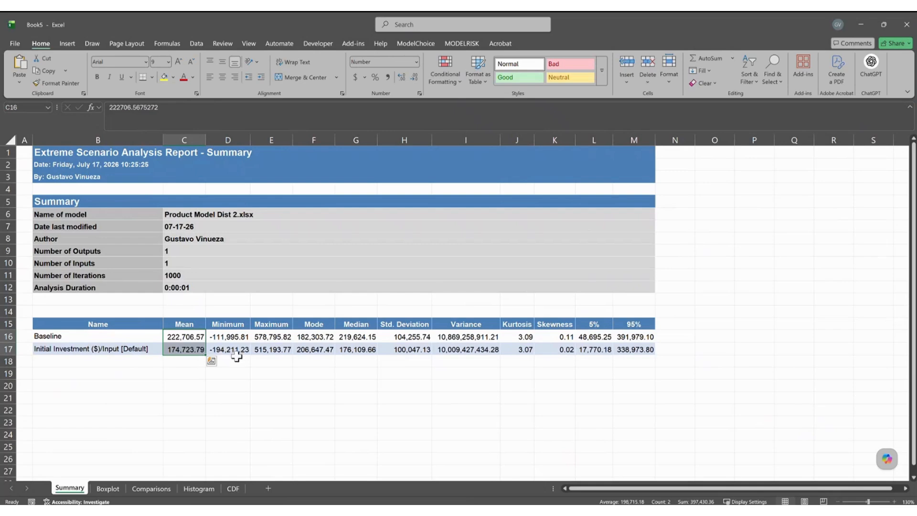
pyautogui.click(230, 337)
pyautogui.moveTo(227, 355); pyautogui.dragTo(228, 362)
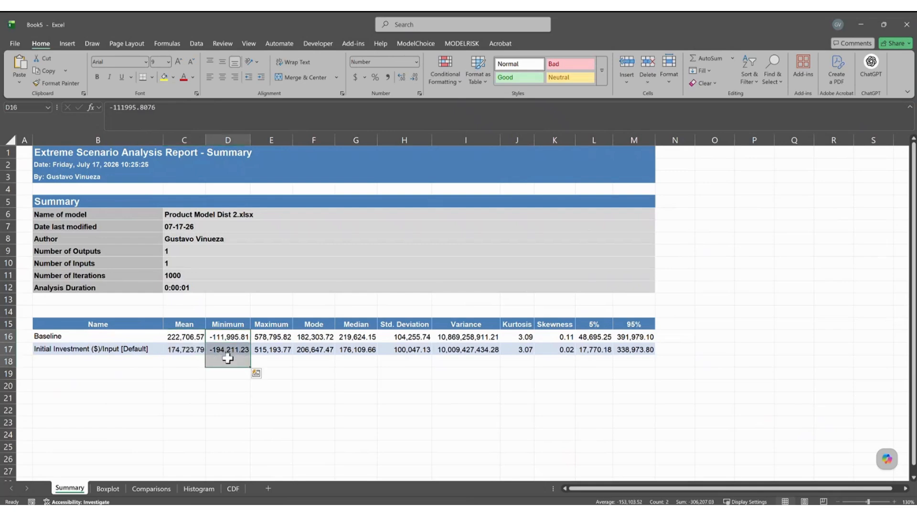
pyautogui.moveTo(279, 337); pyautogui.dragTo(316, 349)
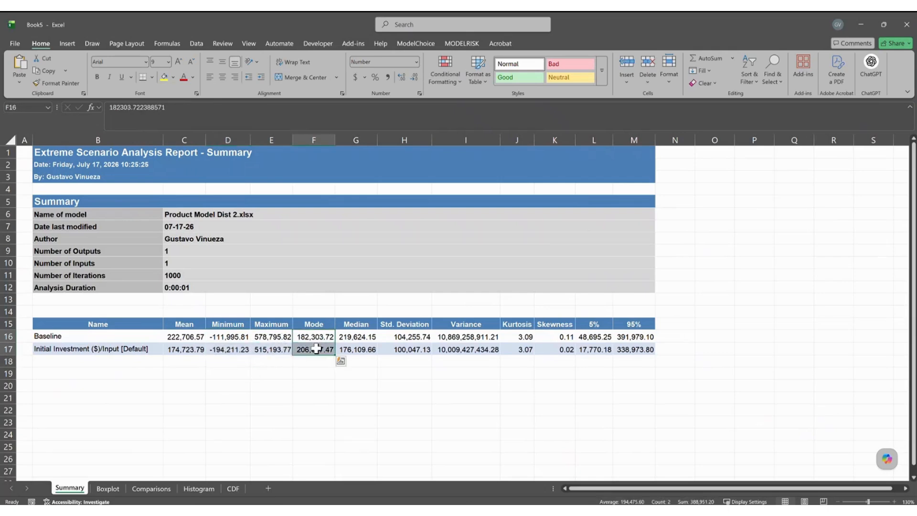
pyautogui.click(108, 488)
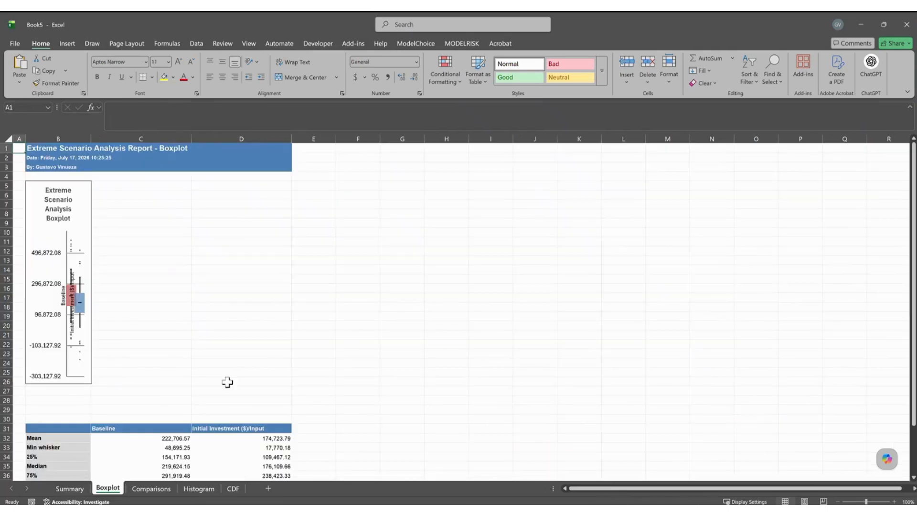
# Widen the boxplot chart to the right.
pyautogui.click(90, 260)
pyautogui.moveTo(92, 282); pyautogui.dragTo(198, 293)
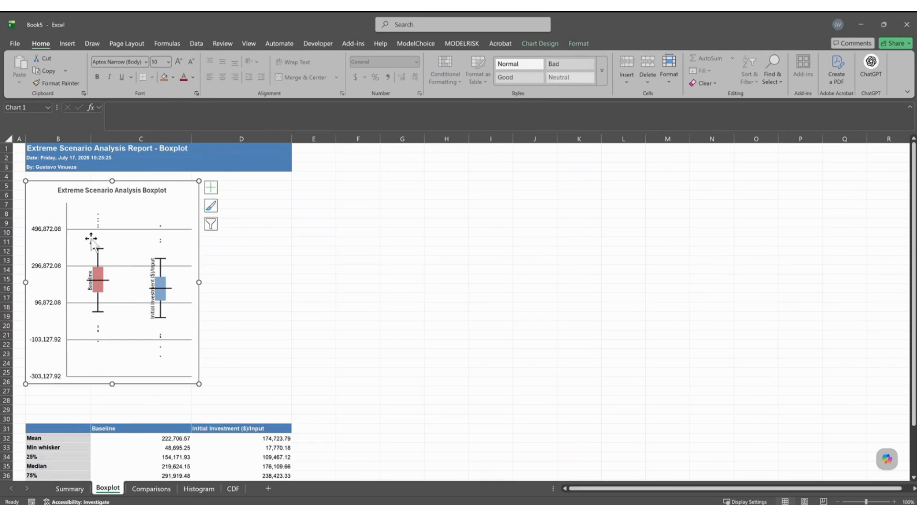
pyautogui.moveTo(103, 247)
pyautogui.mouseDown()
pyautogui.moveTo(155, 280)
pyautogui.moveTo(146, 300)
pyautogui.moveTo(154, 302)
pyautogui.mouseUp()
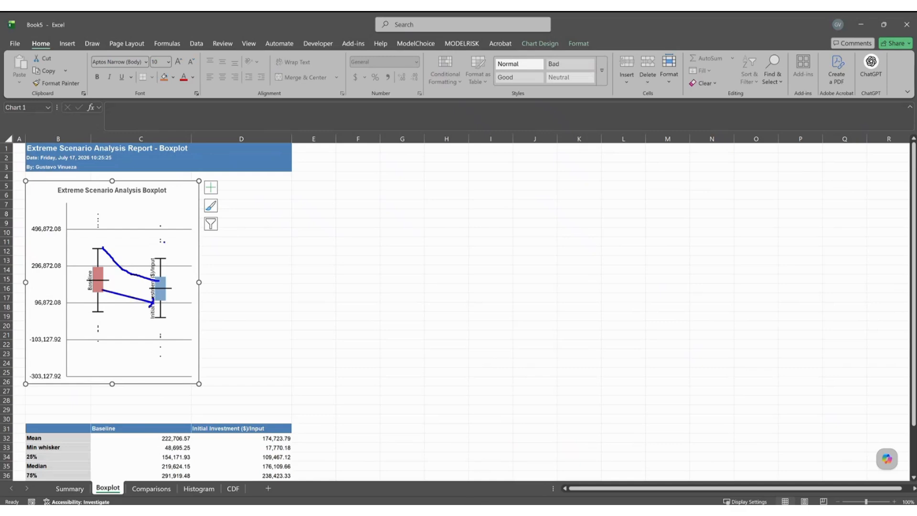
# Review the Comparisons, Histogram and CDF sheets, then return to the Summary sheet.
pyautogui.click(162, 488)
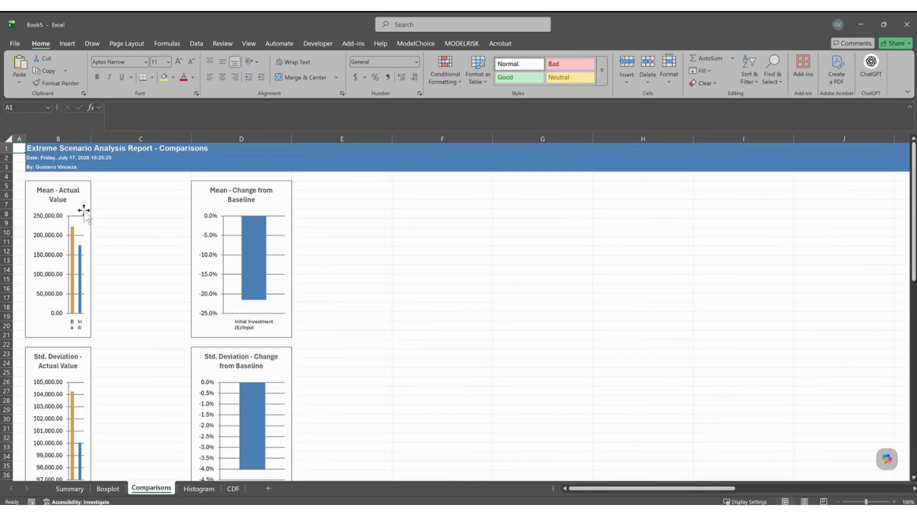
pyautogui.click(199, 488)
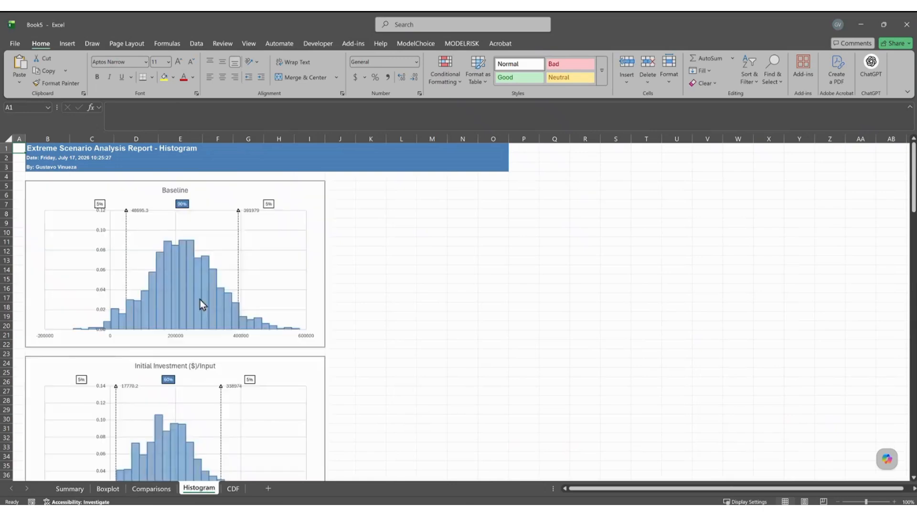
pyautogui.scroll(-1, 201, 377)
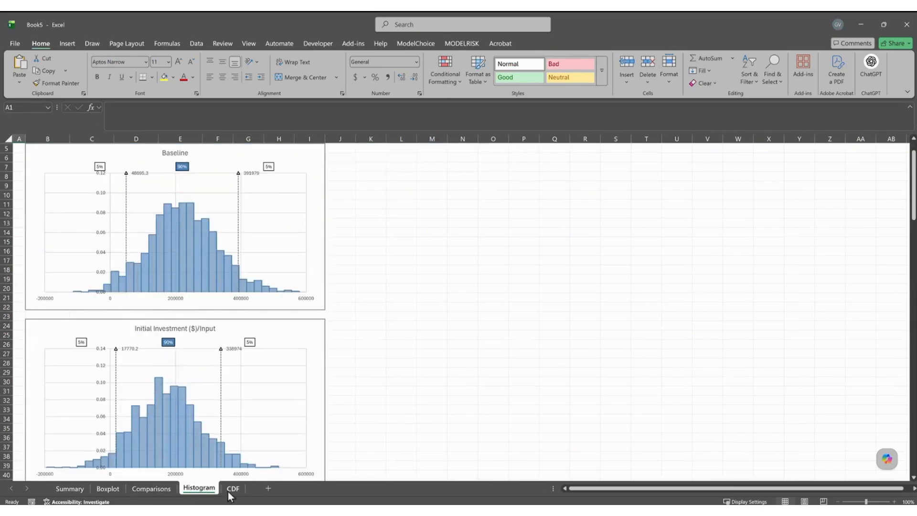
pyautogui.click(232, 488)
pyautogui.click(152, 488)
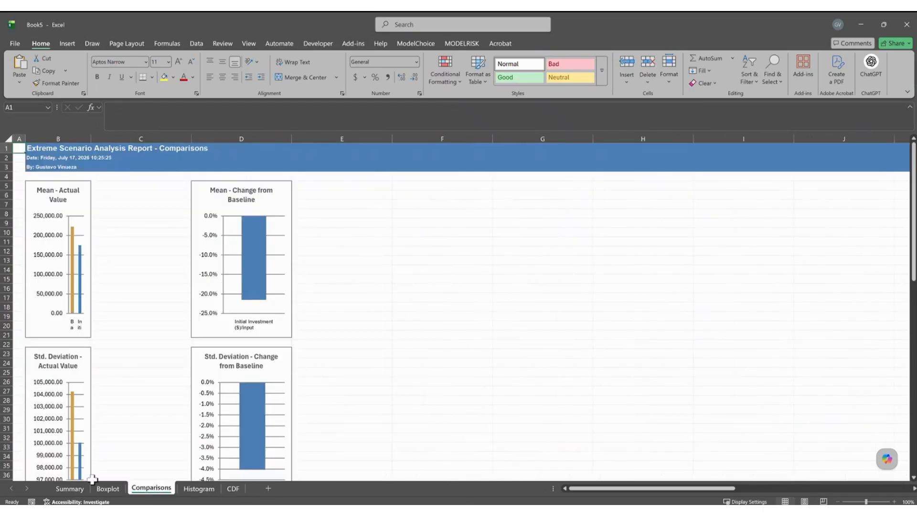
pyautogui.click(70, 488)
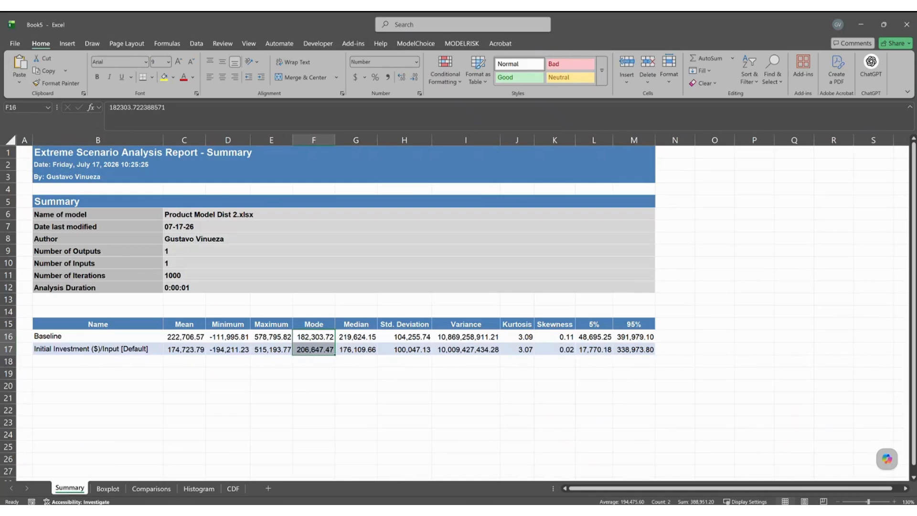
pyautogui.click(704, 245)
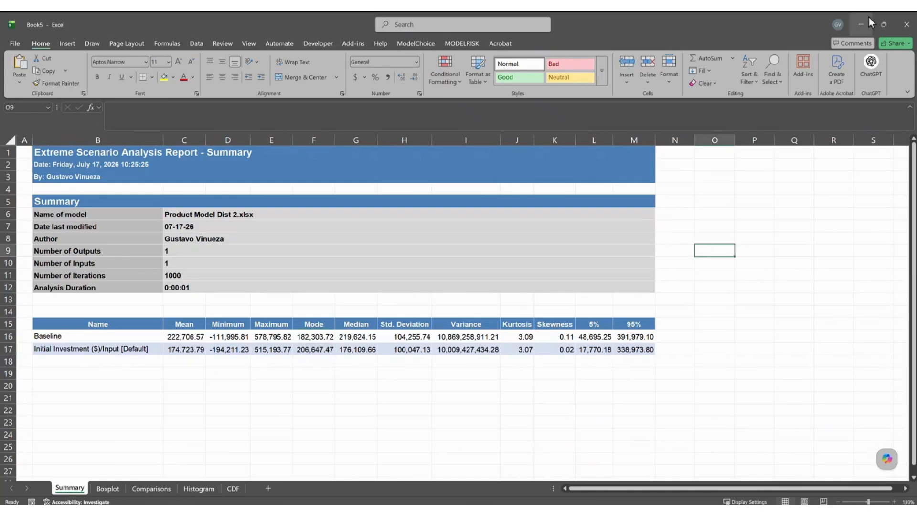
# Close the report workbook without saving and close the scenario analysis window.
pyautogui.click(794, 241)
pyautogui.hotkey('ctrl', 'w')
pyautogui.click(495, 317)
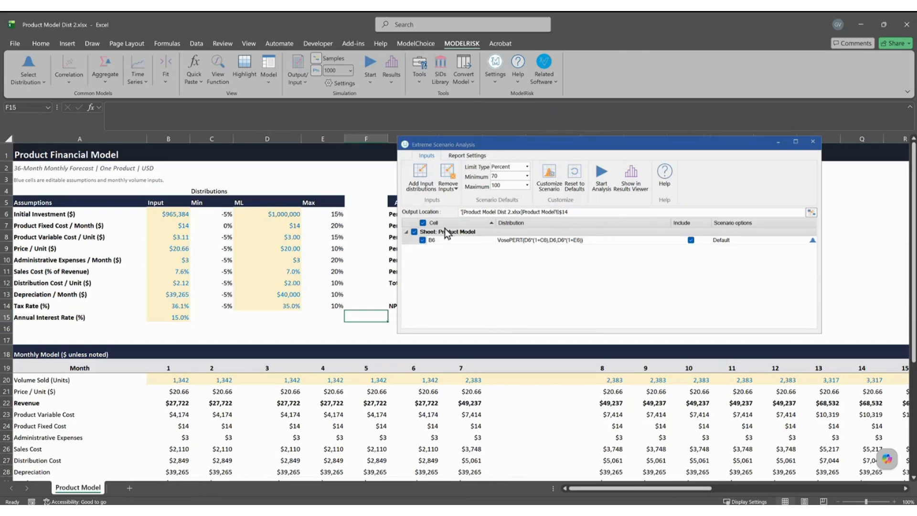
pyautogui.click(812, 141)
# Show an enlarged NPV histogram of Baseline only, with the 5%/95% sliders hidden.
pyautogui.click(394, 72)
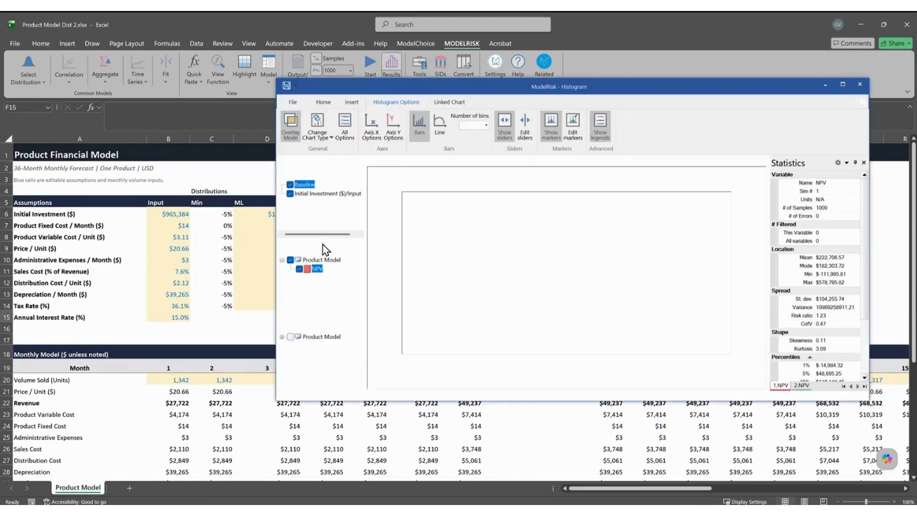
pyautogui.moveTo(278, 402); pyautogui.dragTo(200, 453)
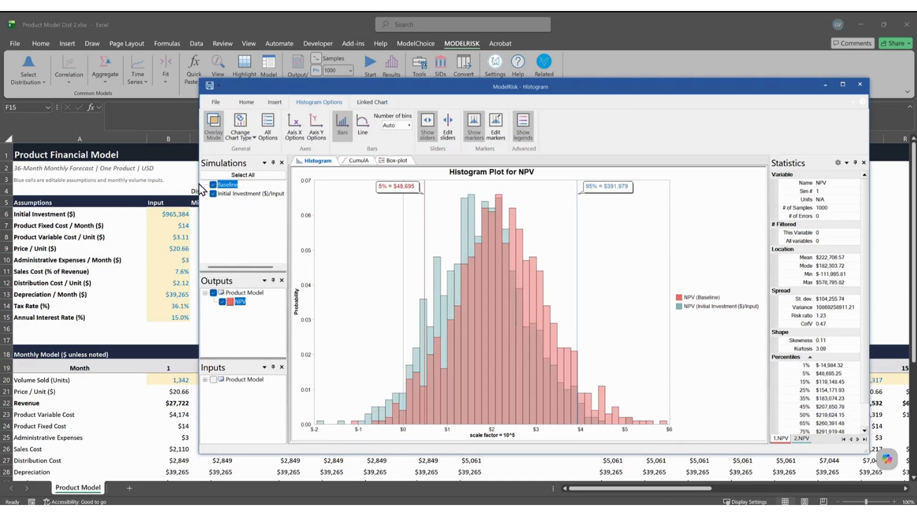
pyautogui.click(214, 193)
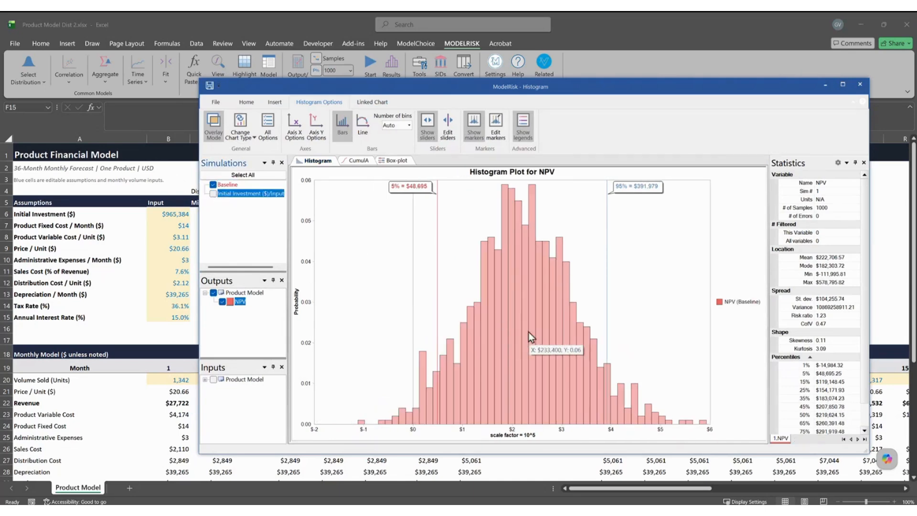
pyautogui.click(425, 136)
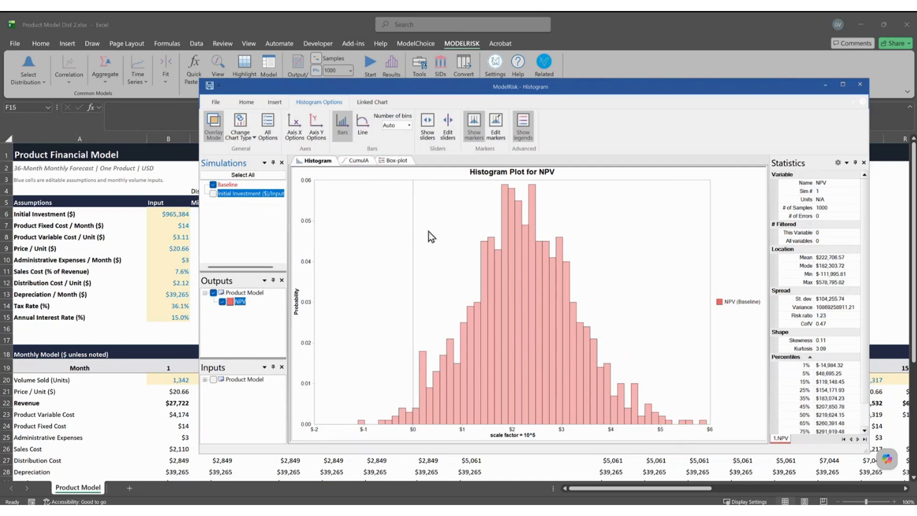
# Add a histogram marker at x = 0.
pyautogui.click(454, 334)
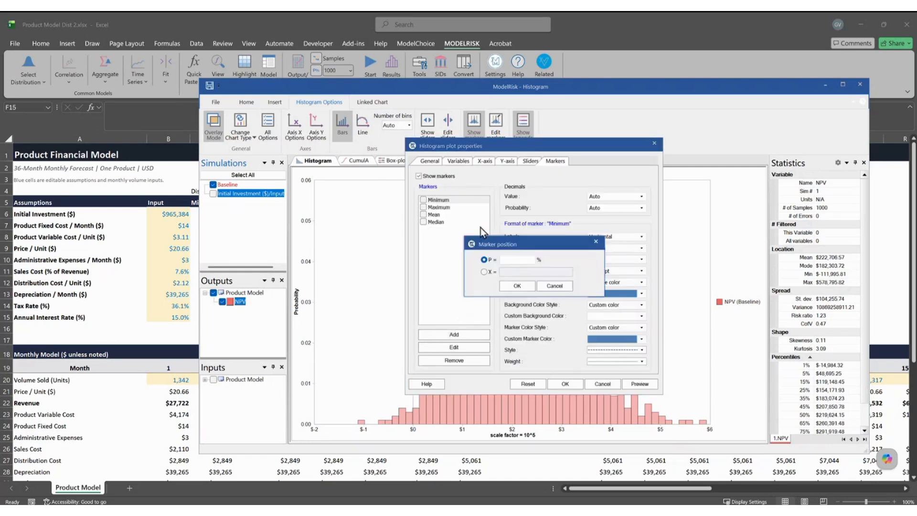
pyautogui.click(486, 272)
pyautogui.write('0')
pyautogui.press('Return')
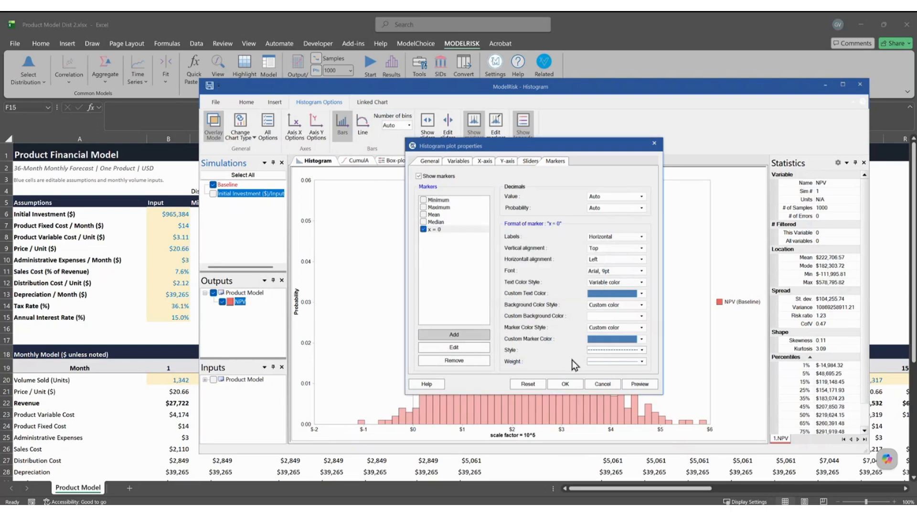
pyautogui.click(578, 384)
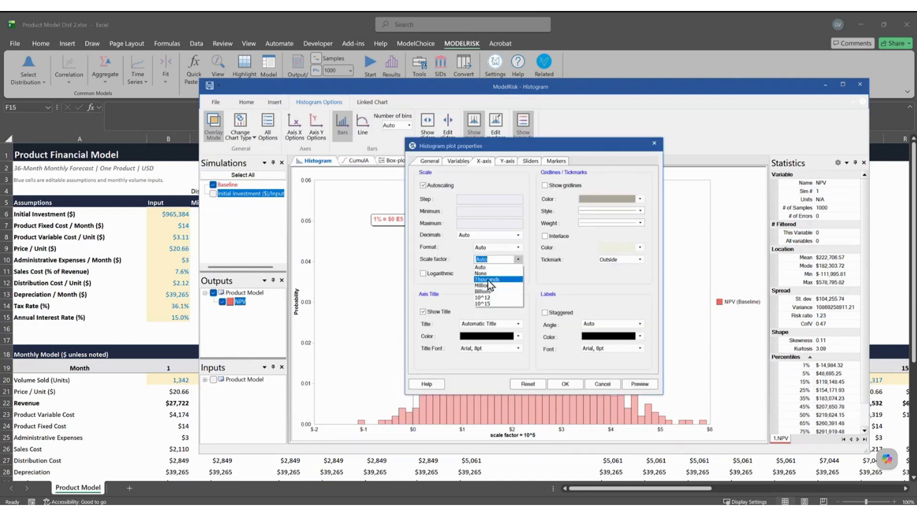
# Scale the x-axis to thousands and overlay the Initial Investment simulation.
pyautogui.click(496, 279)
pyautogui.click(573, 384)
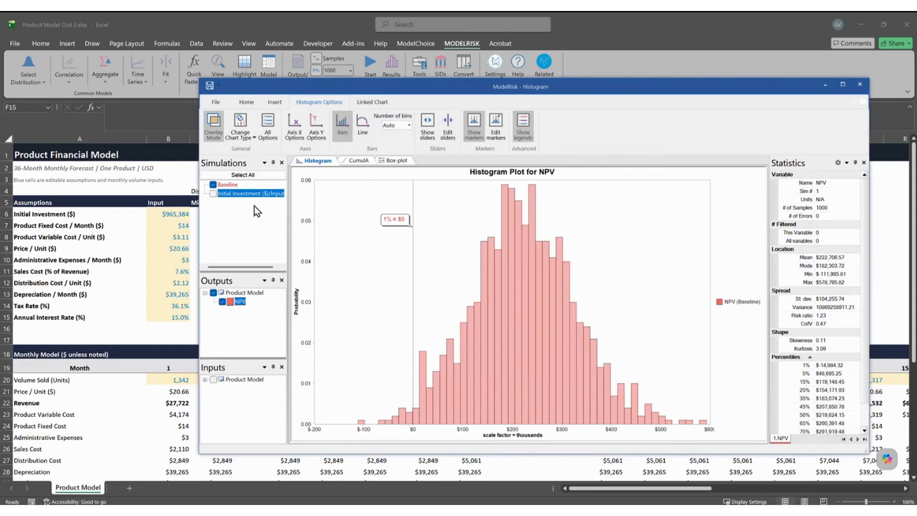
pyautogui.click(213, 194)
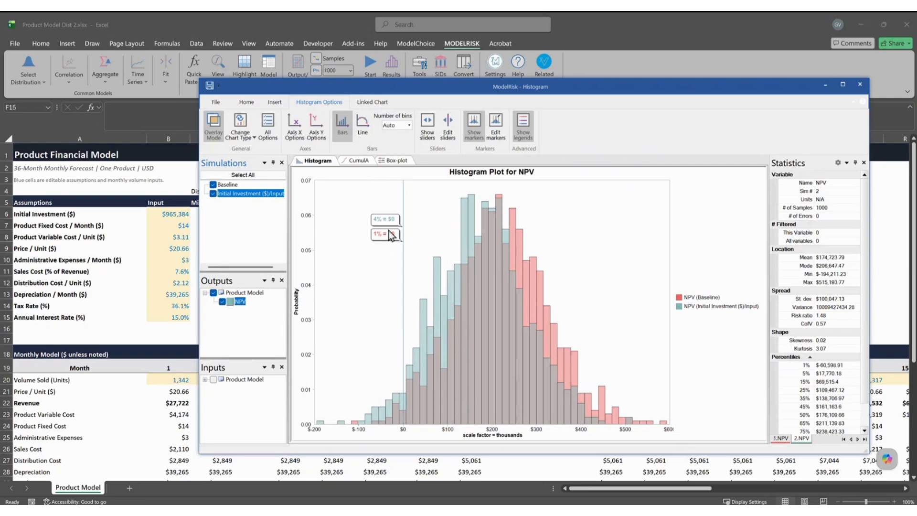
# Show Baseline and Initial Investment NPV as an ascending cumulative plot, then close the chart.
pyautogui.click(247, 136)
pyautogui.click(258, 159)
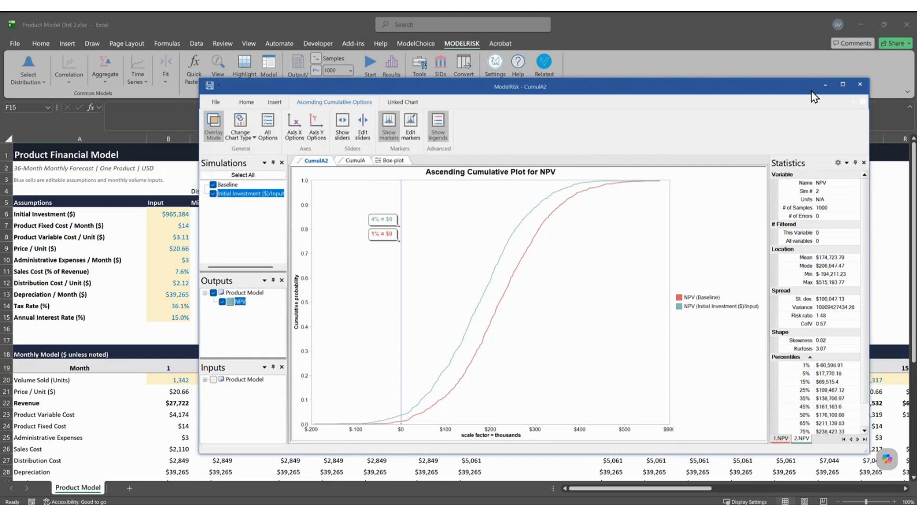
pyautogui.click(860, 85)
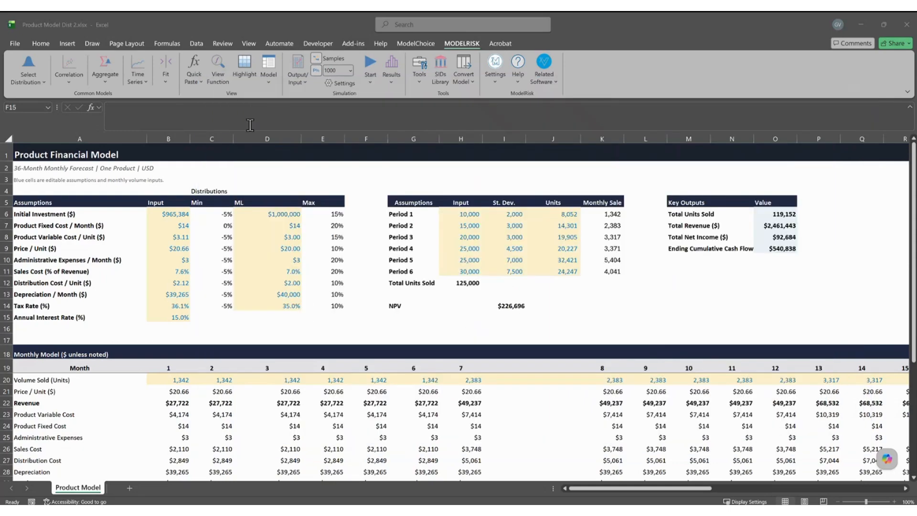
# Start an Extreme Scenario Analysis and try adding inputs from D7:D8, which holds no distributions.
pyautogui.click(269, 84)
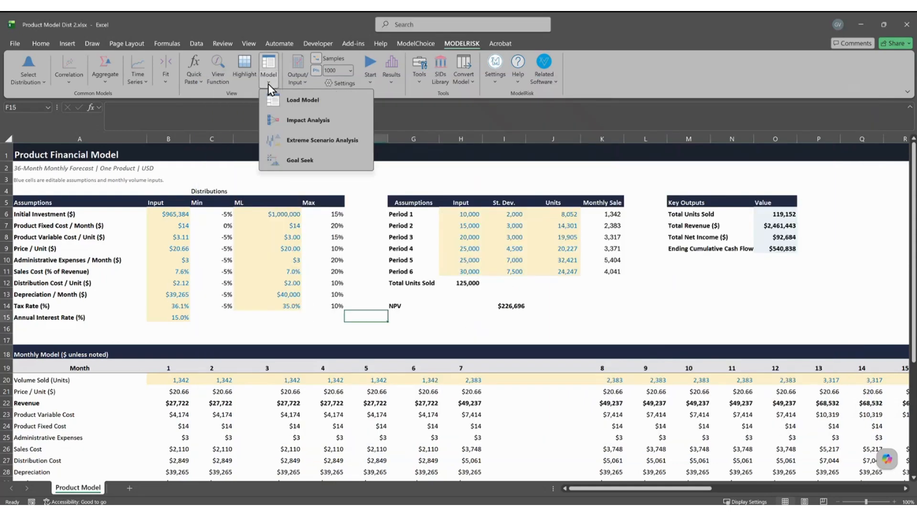
pyautogui.click(308, 143)
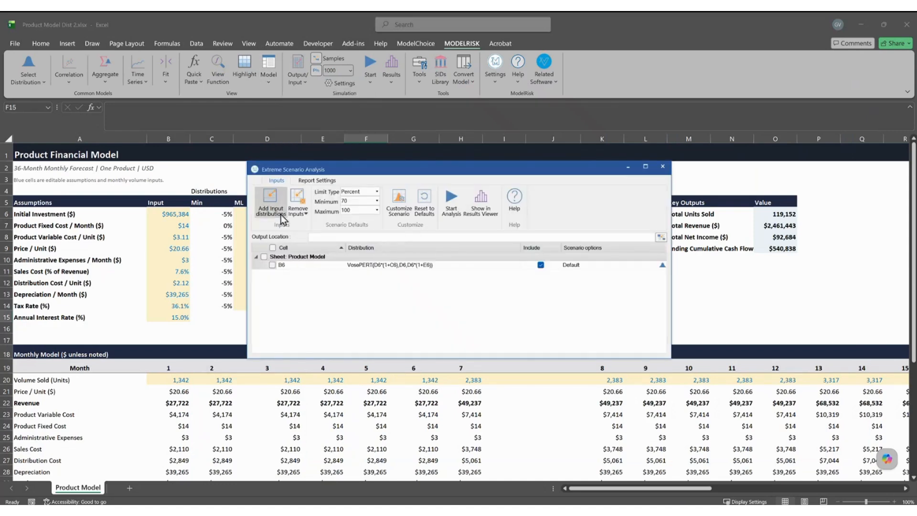
pyautogui.moveTo(349, 170); pyautogui.dragTo(484, 178)
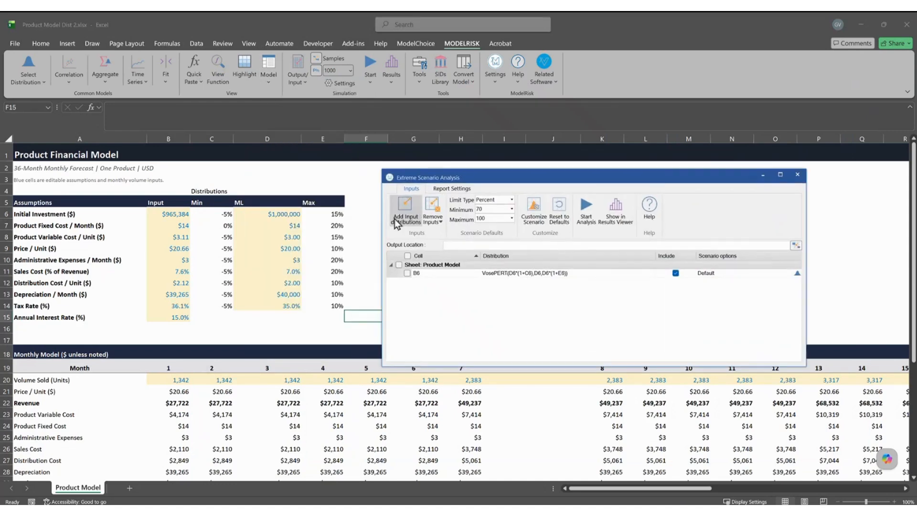
pyautogui.click(396, 220)
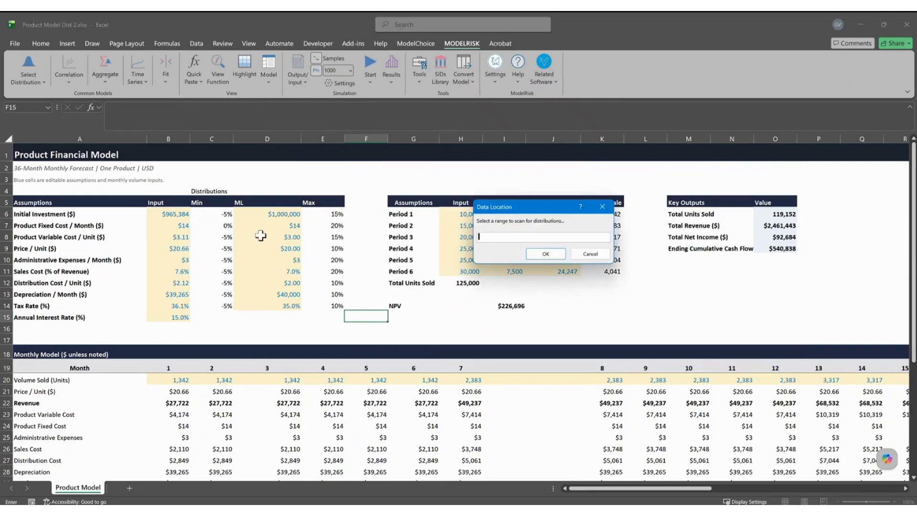
pyautogui.moveTo(284, 224); pyautogui.dragTo(284, 236)
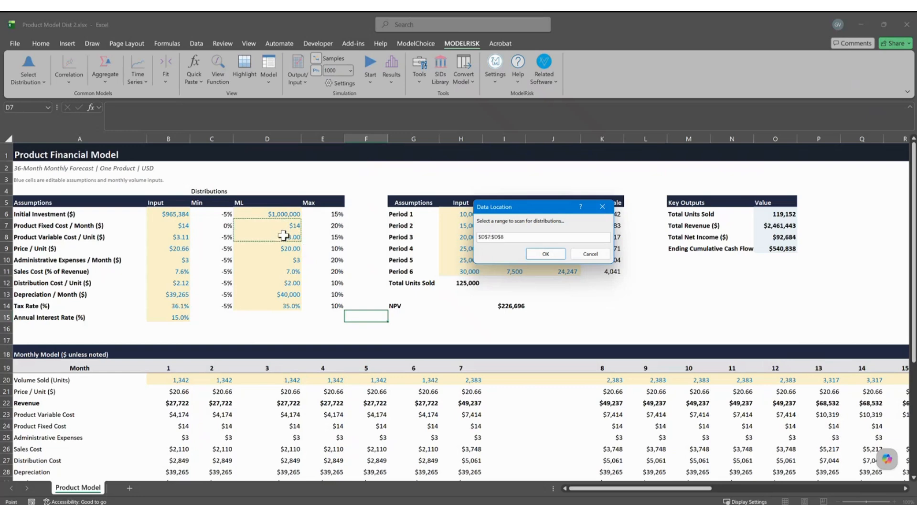
pyautogui.click(543, 256)
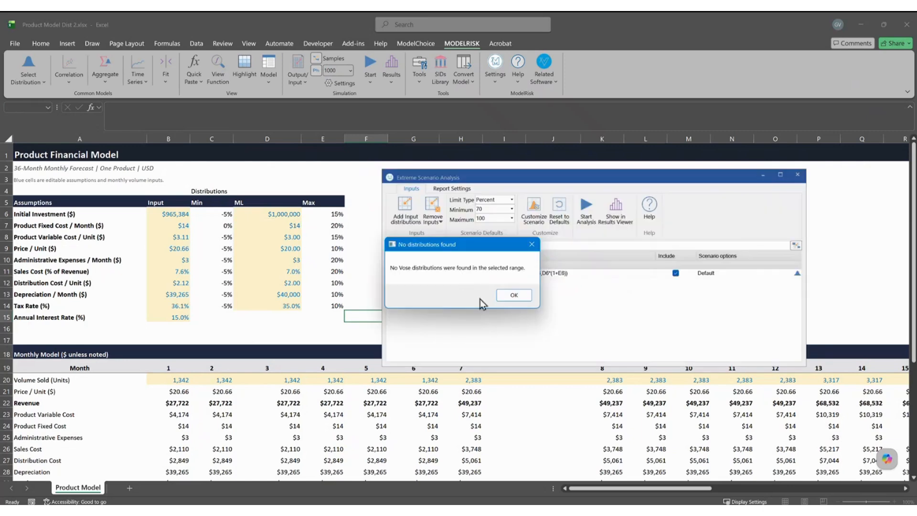
pyautogui.click(490, 302)
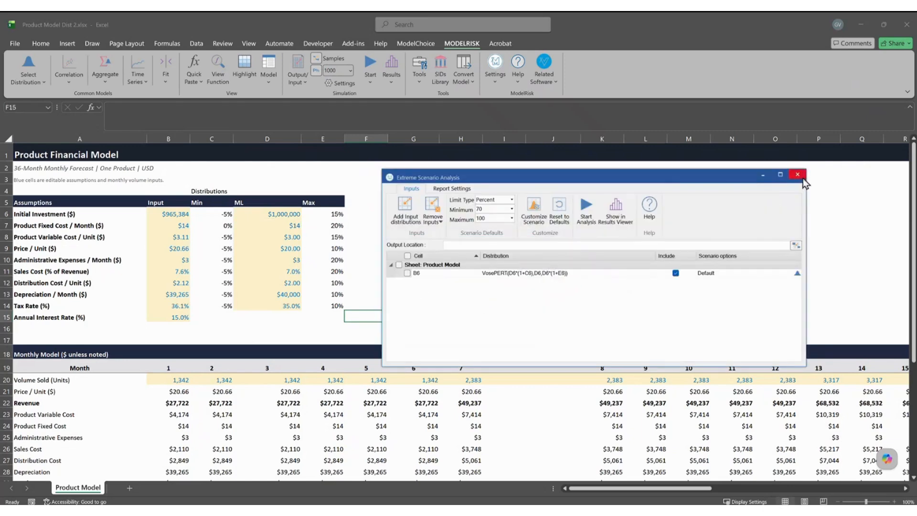
# Add B7:B8 as inputs, include B6–B8, and check B8's default 70–100% limits.
pyautogui.click(405, 206)
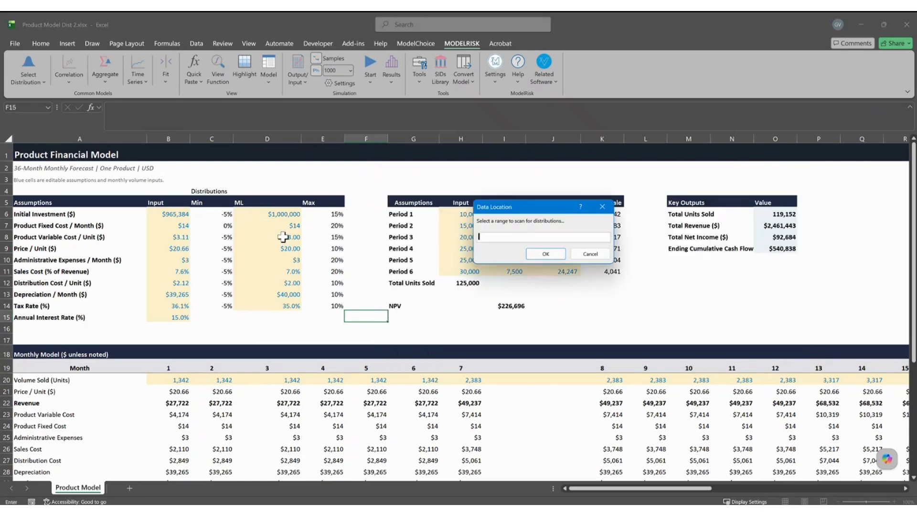
pyautogui.moveTo(174, 225); pyautogui.dragTo(176, 237)
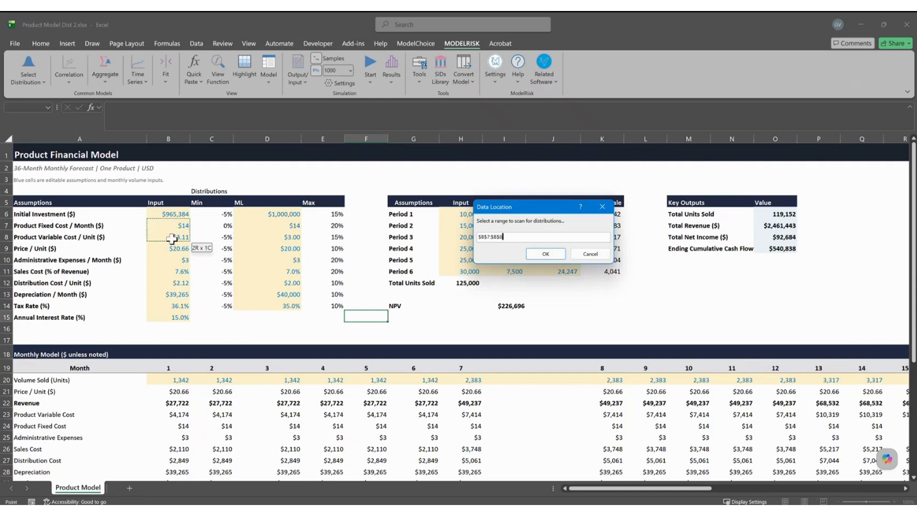
pyautogui.click(545, 254)
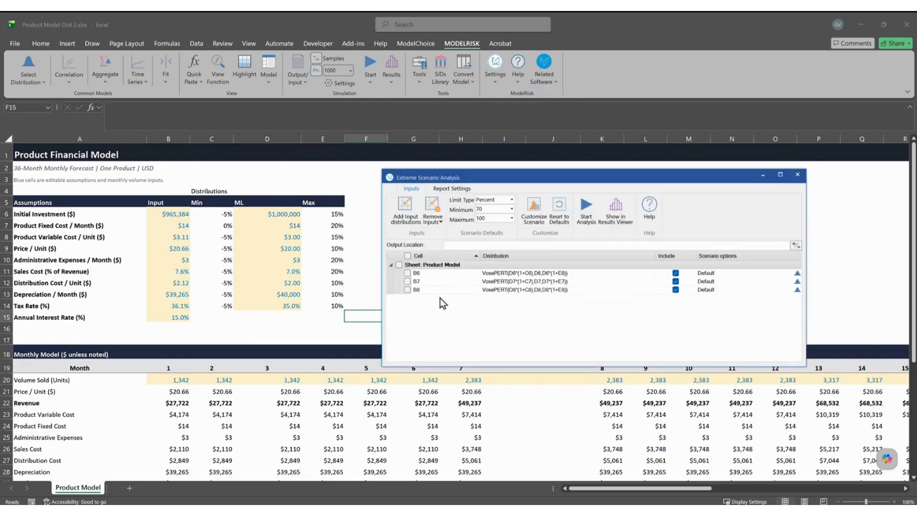
pyautogui.click(407, 273)
pyautogui.click(407, 281)
pyautogui.click(407, 289)
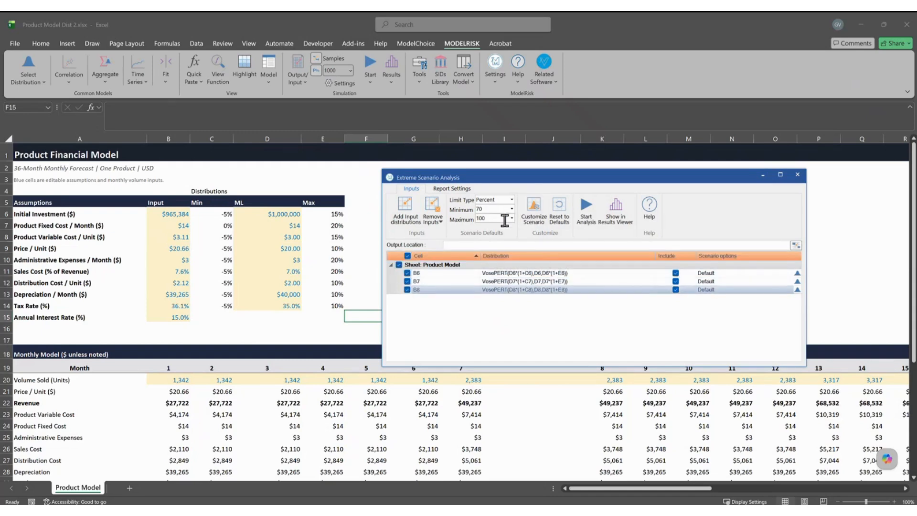
pyautogui.click(797, 289)
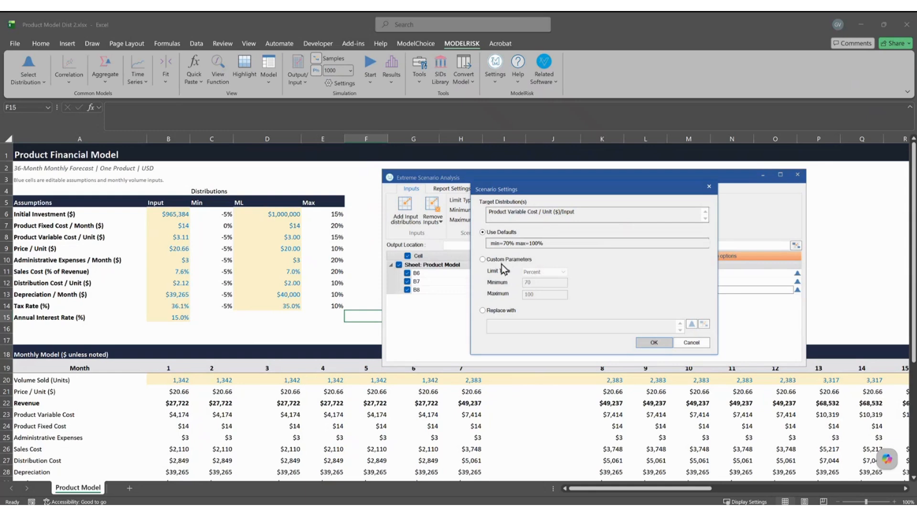
pyautogui.click(692, 342)
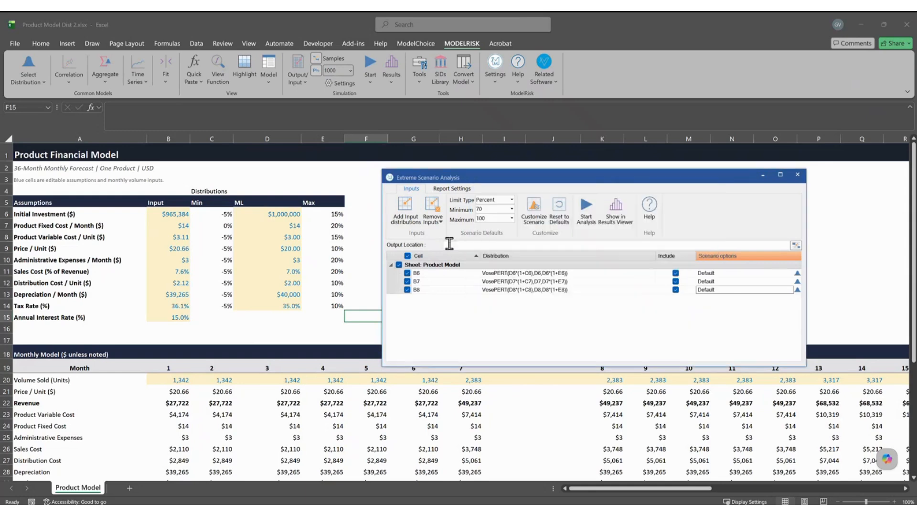
pyautogui.click(405, 217)
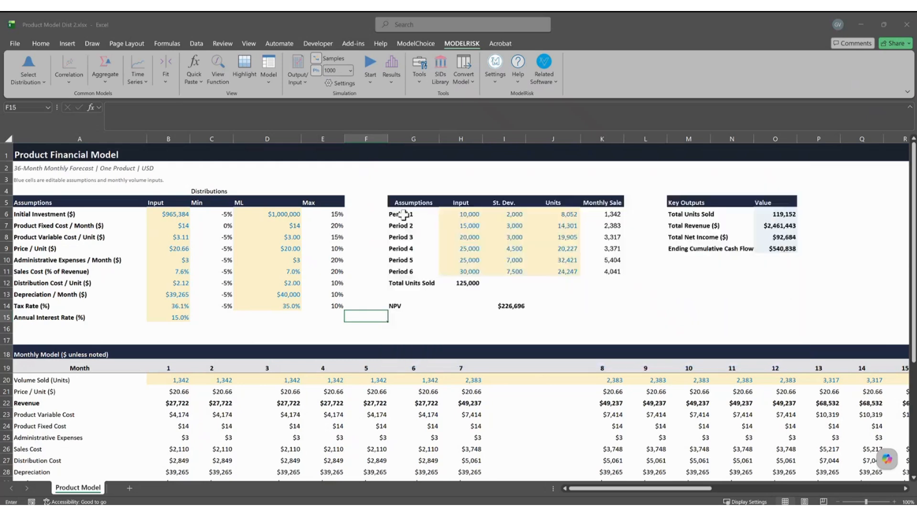
# Add B9 Price / Unit as an input using Custom Parameters: minimum 10, maximum 40.
pyautogui.click(165, 248)
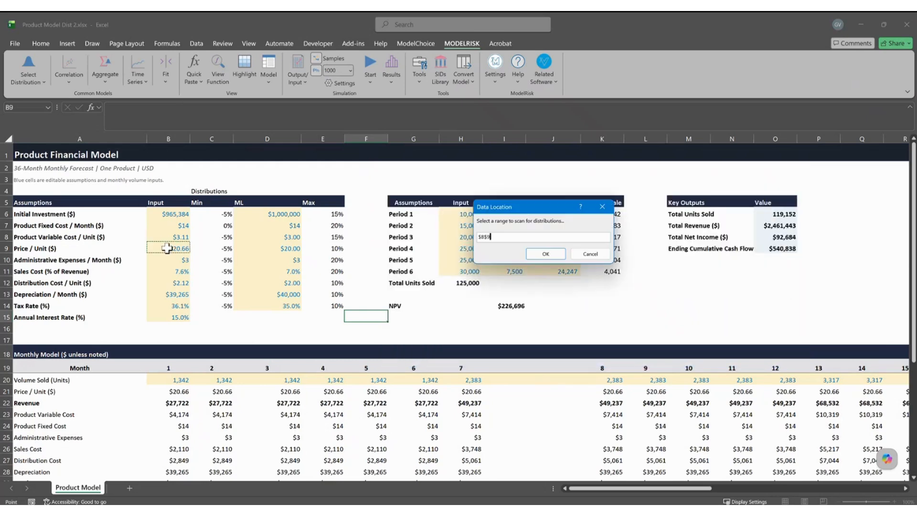
pyautogui.click(544, 254)
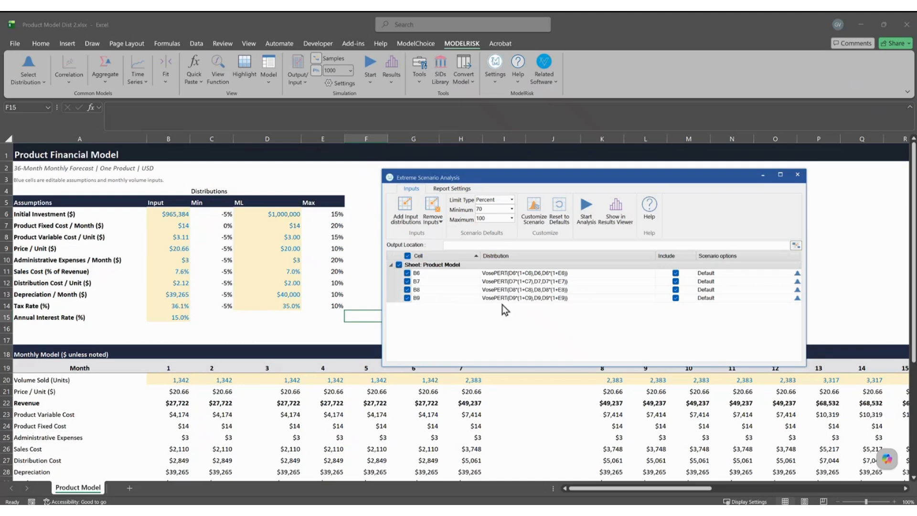
pyautogui.click(442, 298)
pyautogui.click(796, 298)
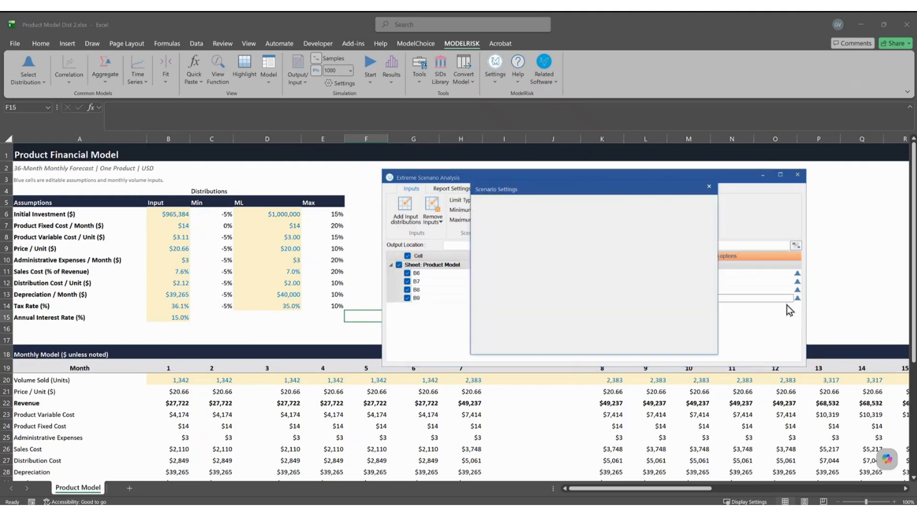
pyautogui.click(507, 261)
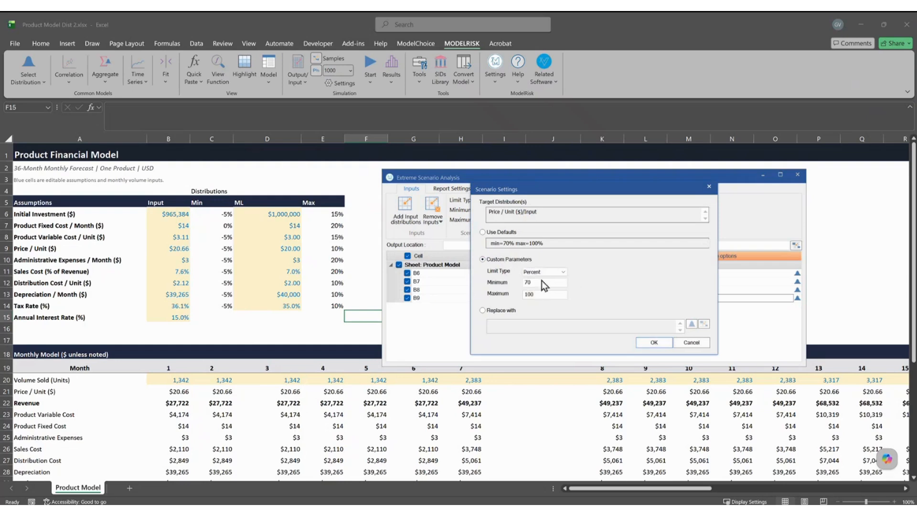
pyautogui.moveTo(535, 282); pyautogui.dragTo(524, 289)
pyautogui.write('10')
pyautogui.press('Tab')
pyautogui.write('40')
pyautogui.click(653, 343)
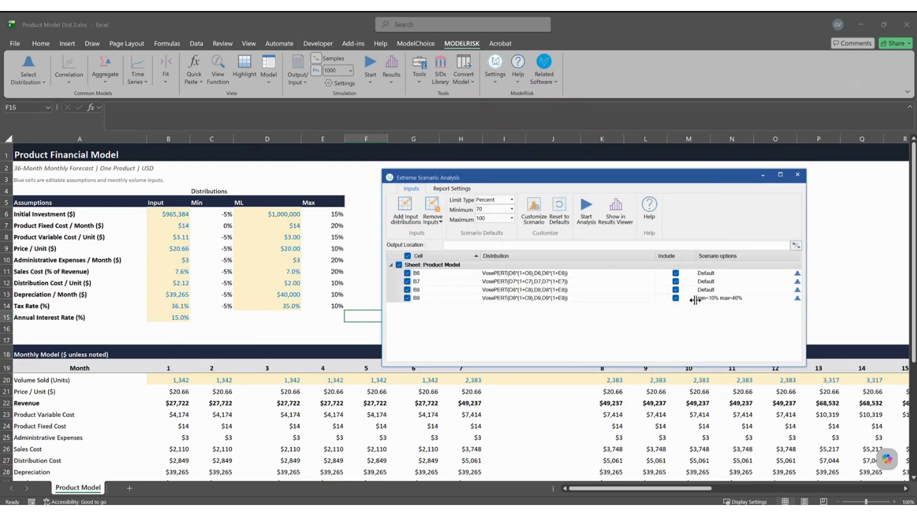
# Inspect the distribution formulas of the B6, B7 and B8 inputs.
pyautogui.click(175, 214)
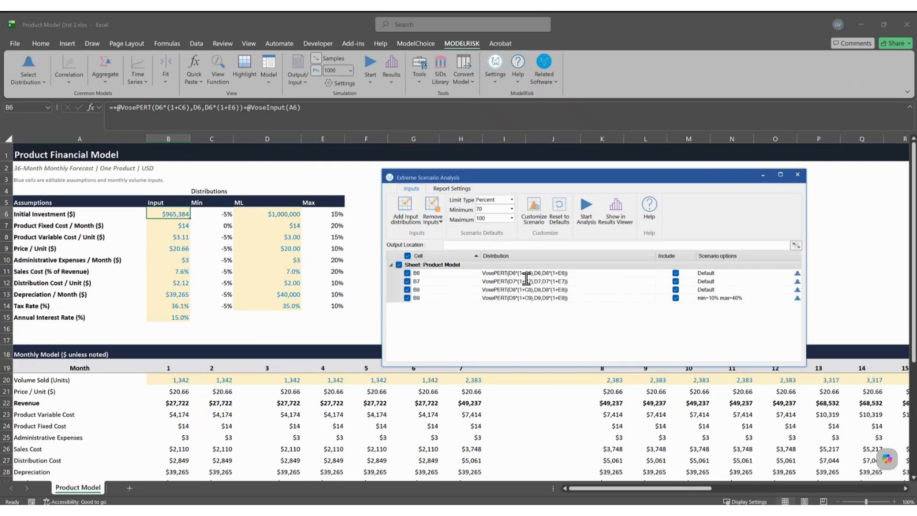
pyautogui.click(559, 282)
pyautogui.click(544, 290)
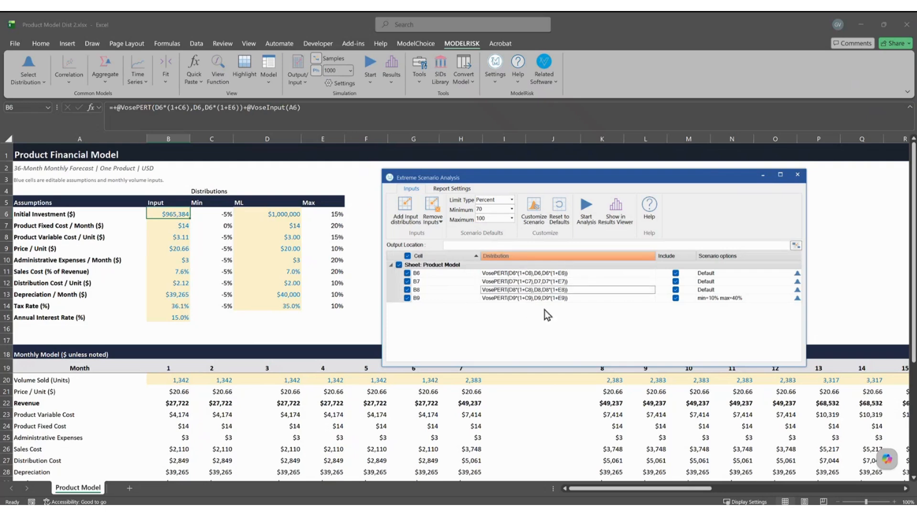
pyautogui.click(545, 313)
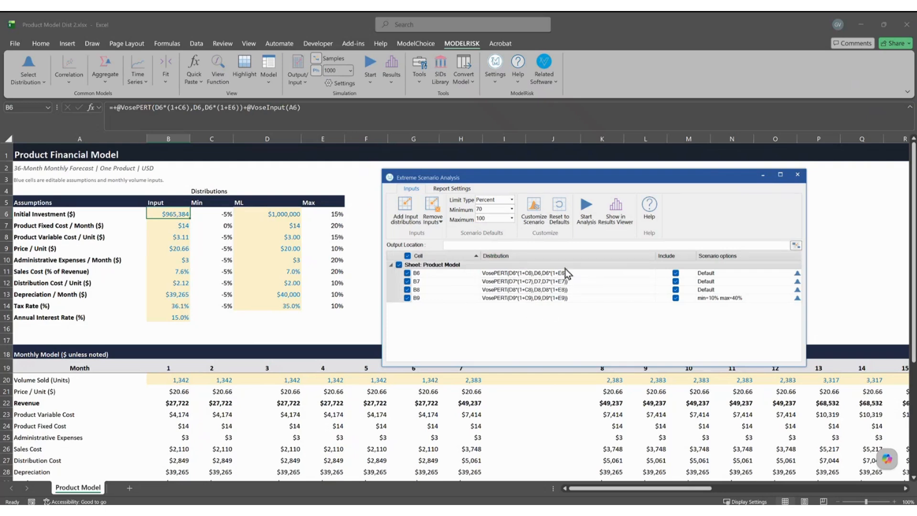
# Run the extreme scenario analysis with NPV cell I14 as the output.
pyautogui.click(590, 210)
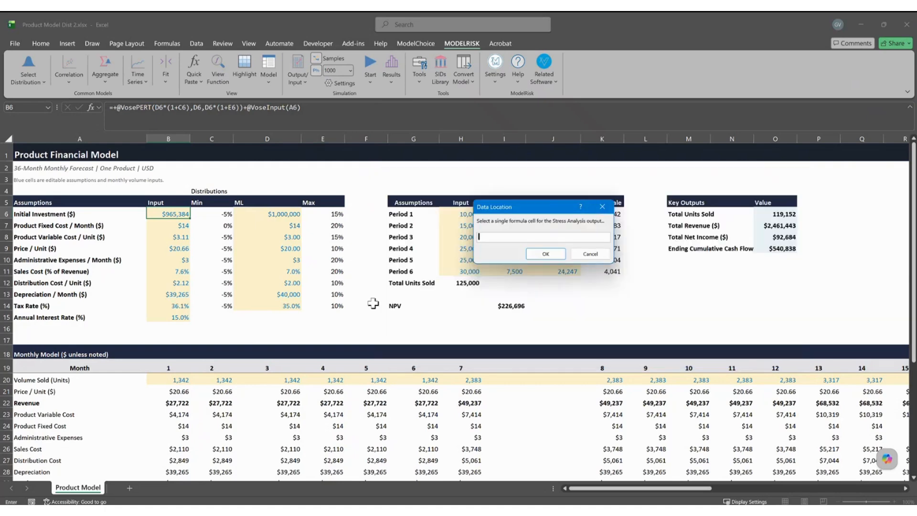
pyautogui.click(543, 255)
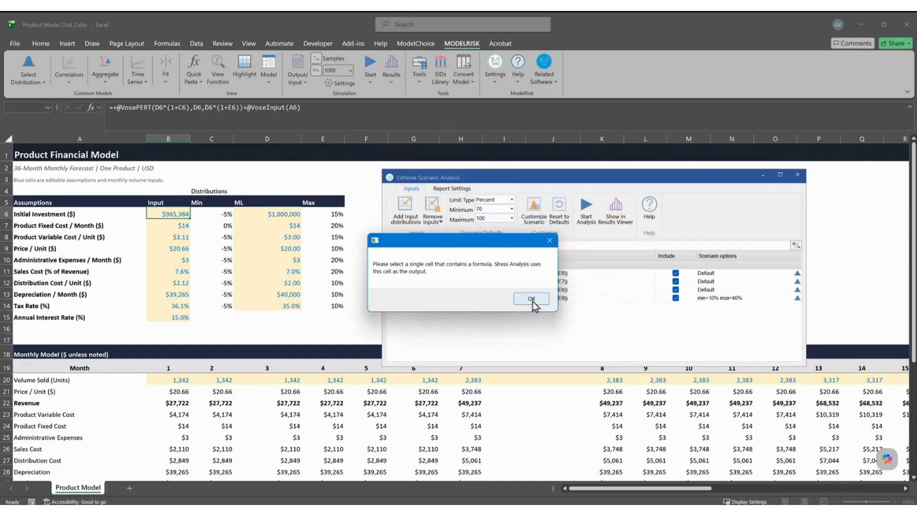
pyautogui.click(533, 302)
pyautogui.click(585, 206)
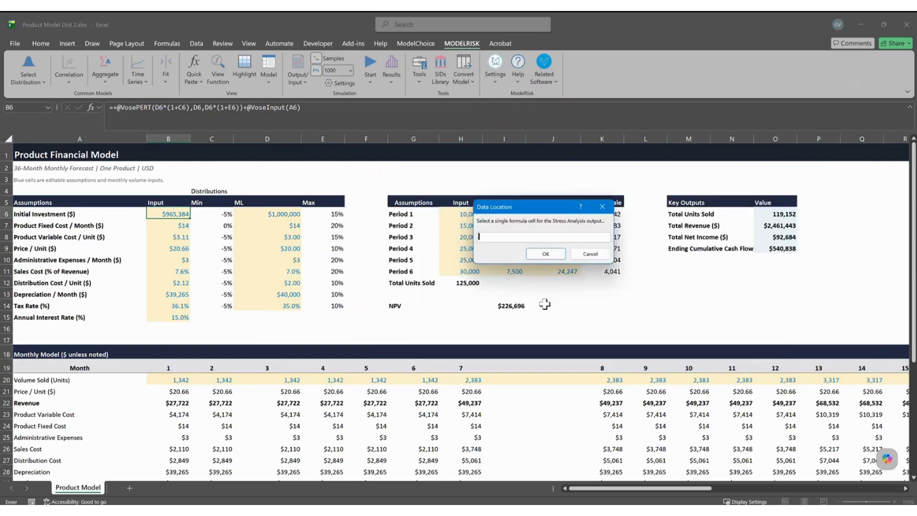
pyautogui.click(518, 305)
pyautogui.click(546, 254)
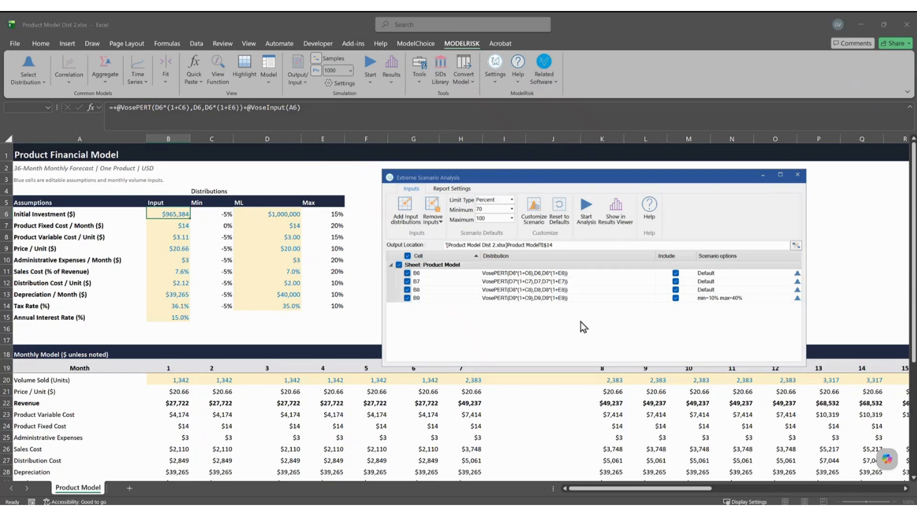
pyautogui.click(586, 207)
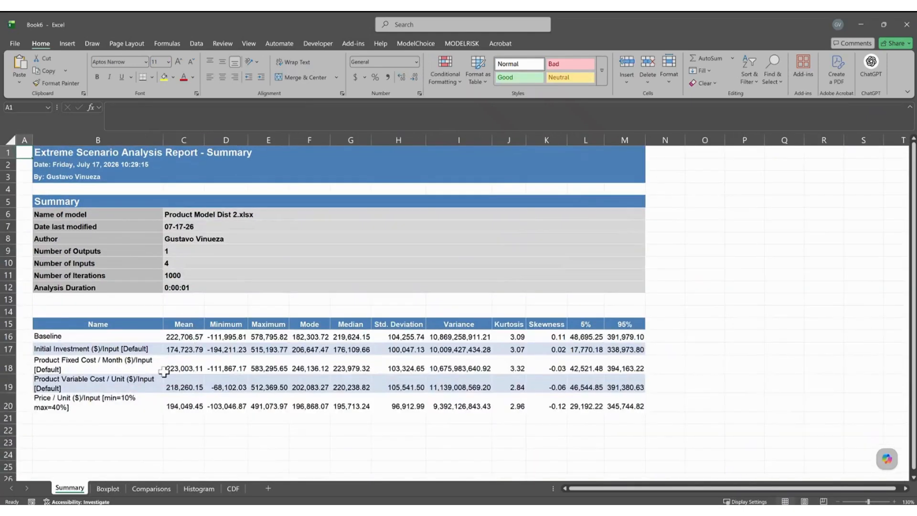
# Check minimum and maximum NPV for each scenario, then open the Boxplot sheet.
pyautogui.click(74, 335)
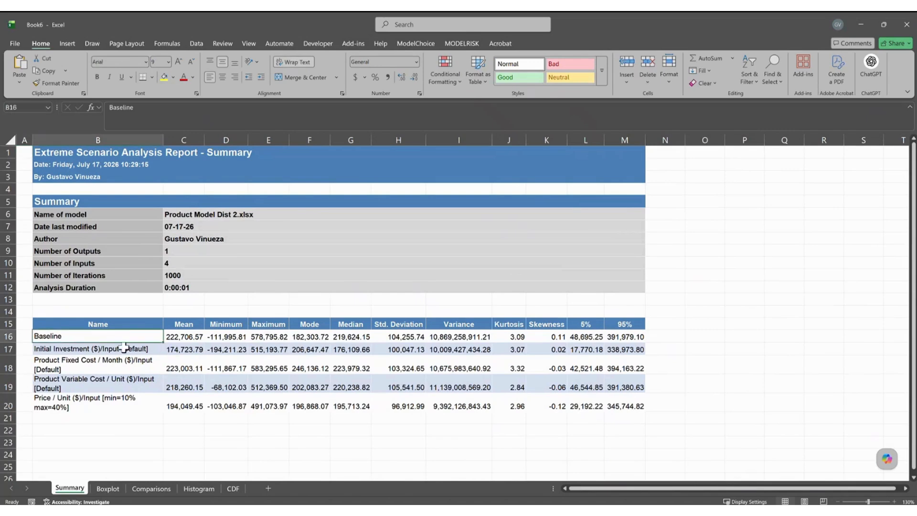
pyautogui.click(231, 350)
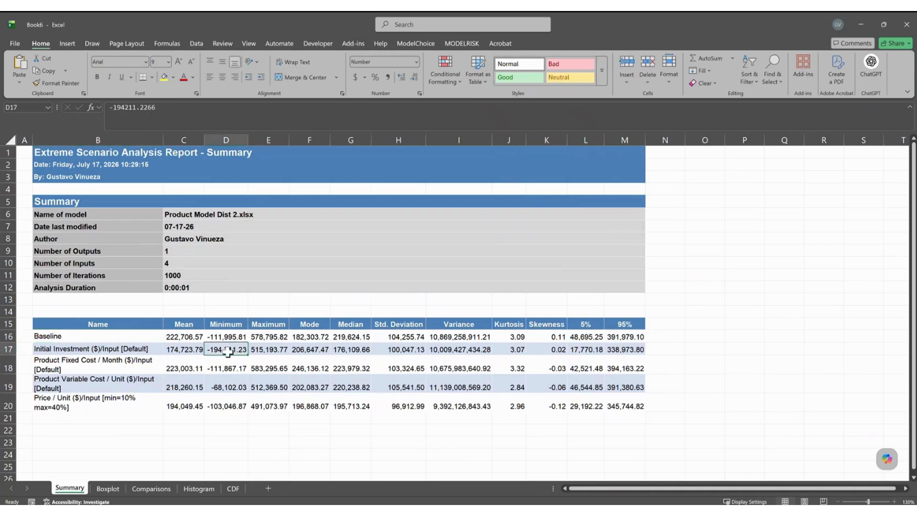
pyautogui.click(274, 352)
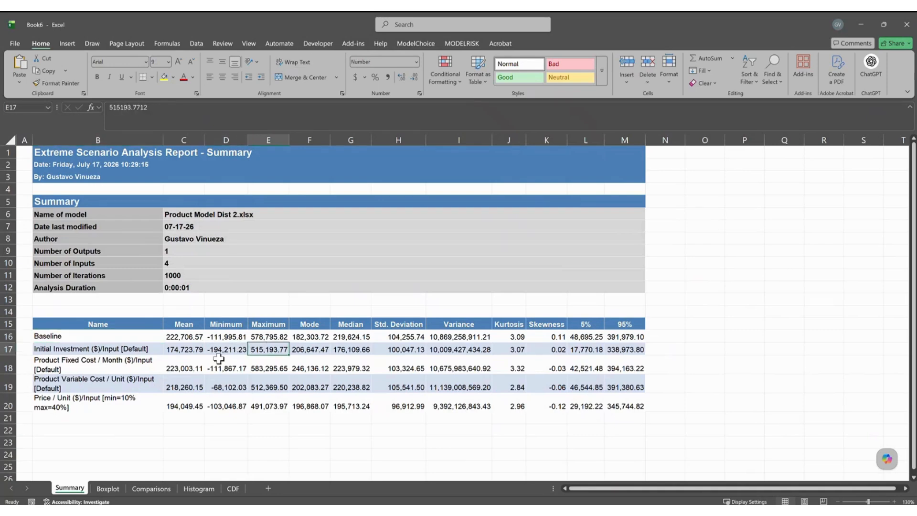
pyautogui.click(63, 368)
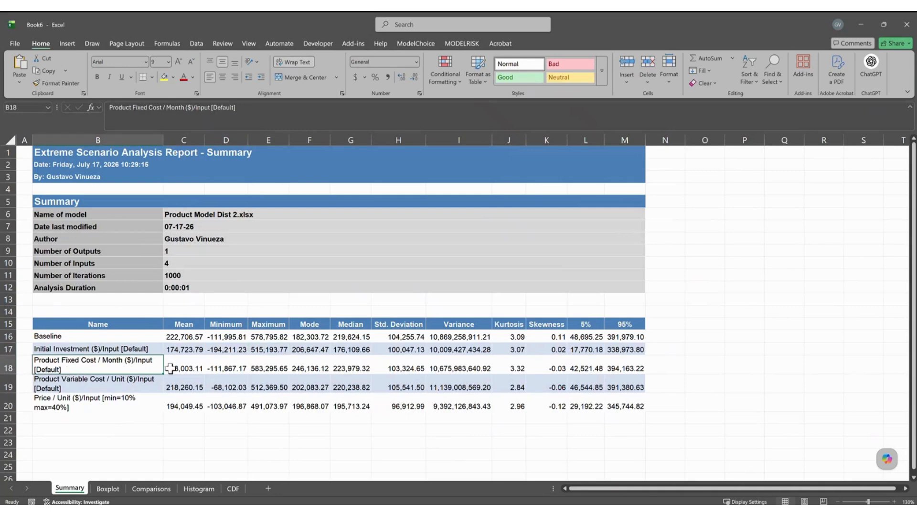
pyautogui.click(225, 368)
pyautogui.click(276, 368)
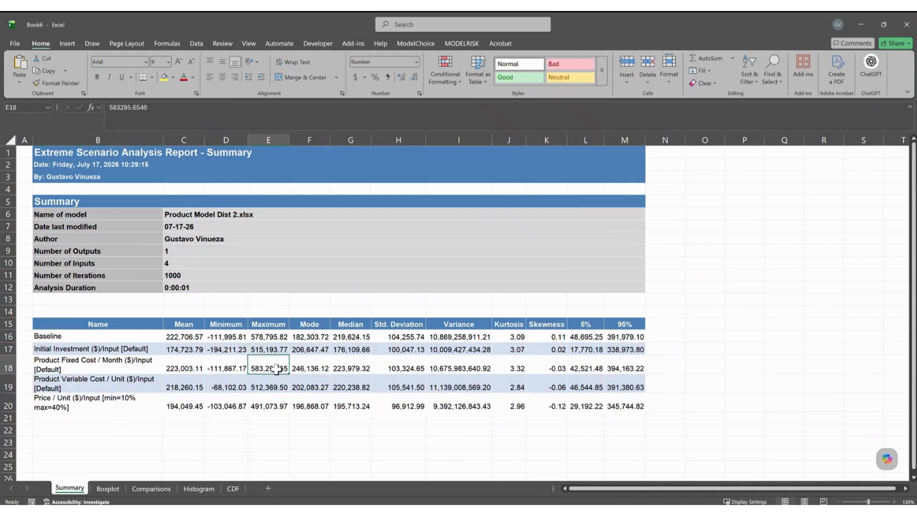
pyautogui.click(220, 387)
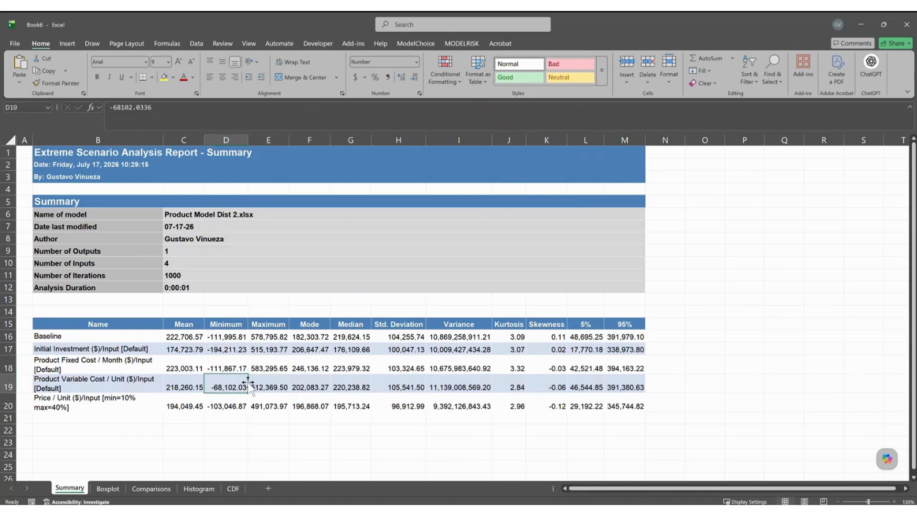
pyautogui.click(278, 387)
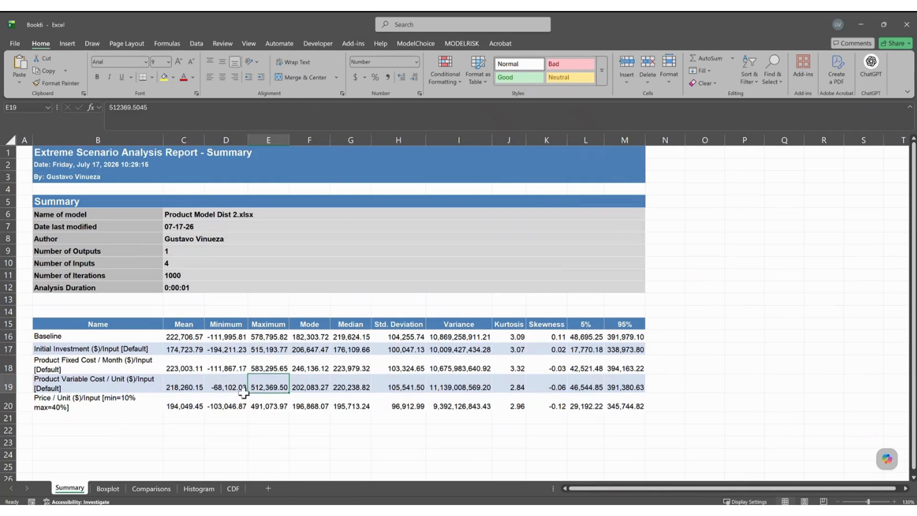
pyautogui.click(241, 408)
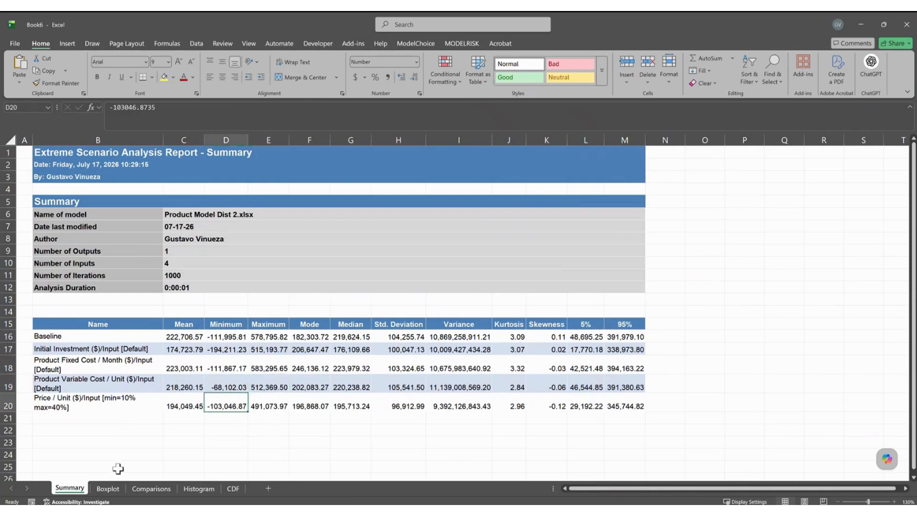
pyautogui.click(109, 489)
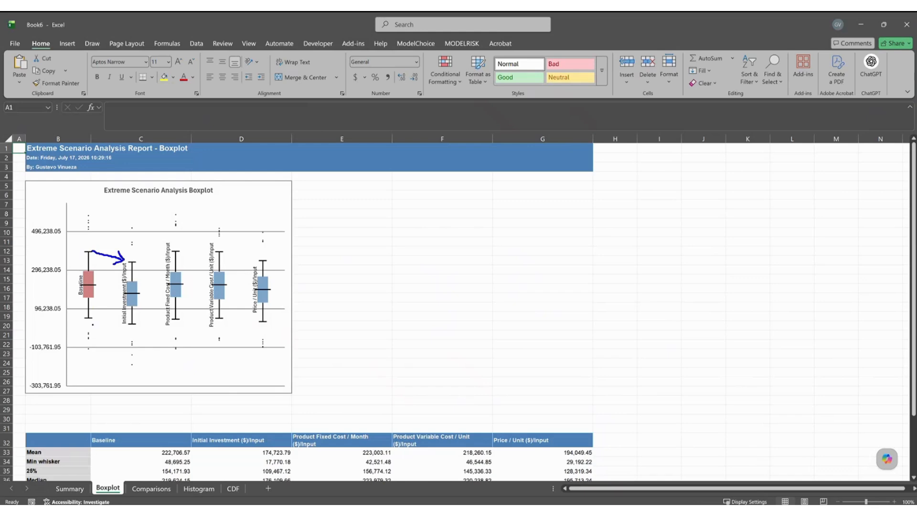
pyautogui.moveTo(90, 315); pyautogui.dragTo(136, 326)
pyautogui.scroll(-3, 358, 380)
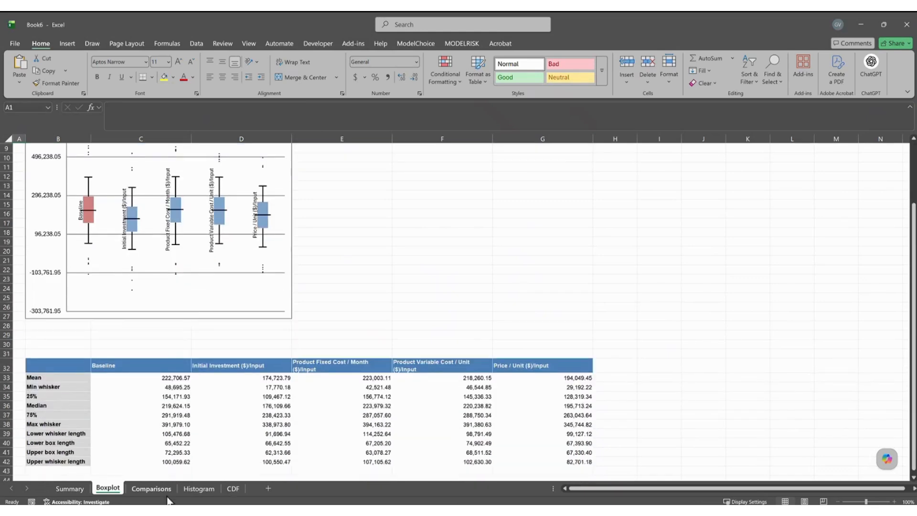
pyautogui.click(151, 488)
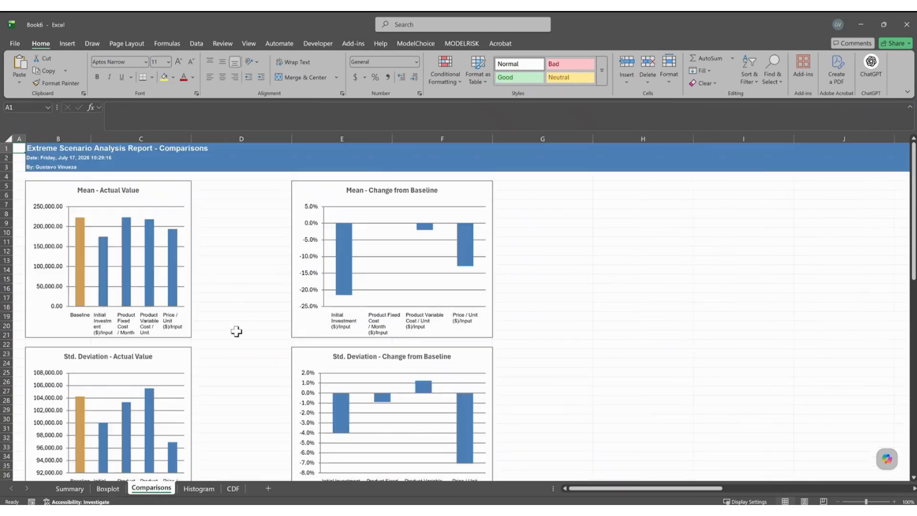
pyautogui.click(208, 488)
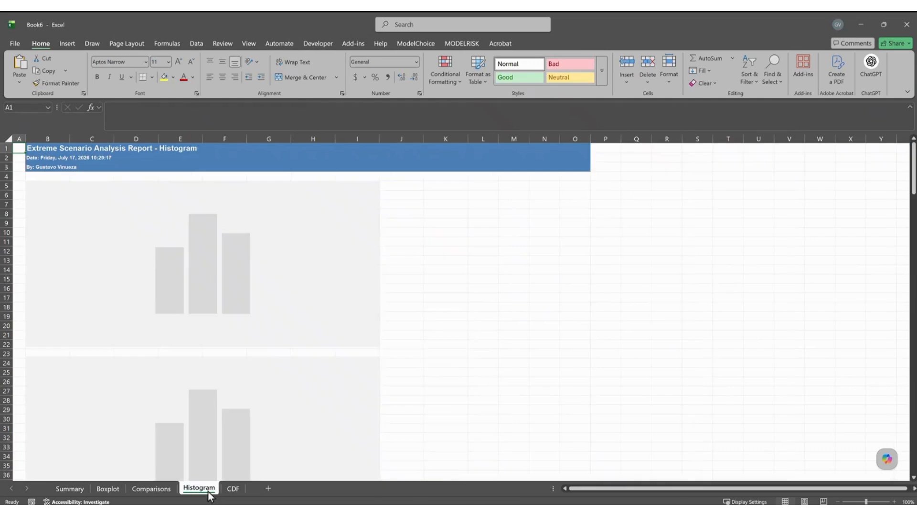
pyautogui.click(232, 488)
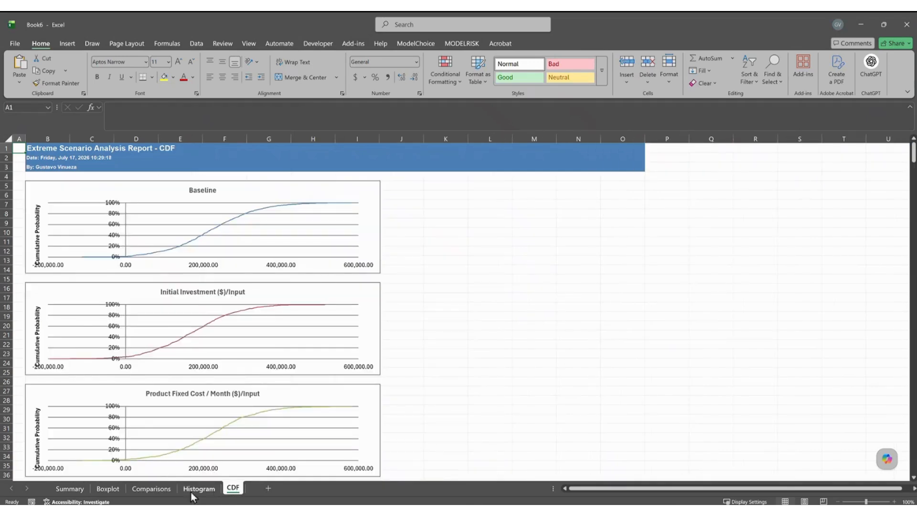
pyautogui.click(191, 491)
pyautogui.click(79, 487)
pyautogui.click(107, 487)
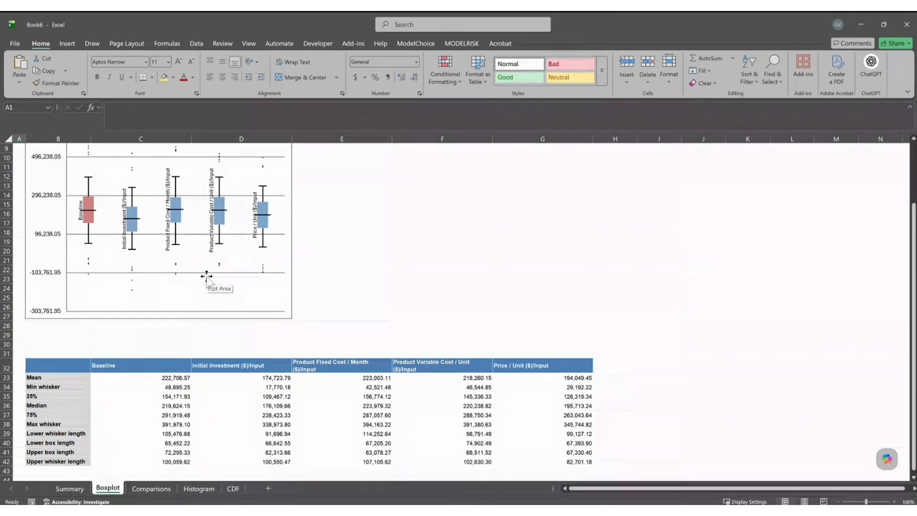
pyautogui.click(374, 317)
pyautogui.scroll(-2, 379, 338)
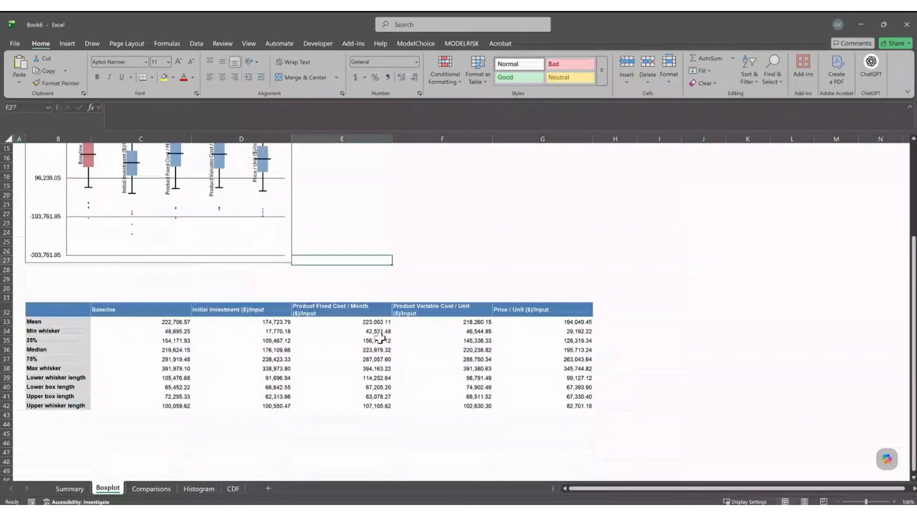
pyautogui.scroll(3, 380, 338)
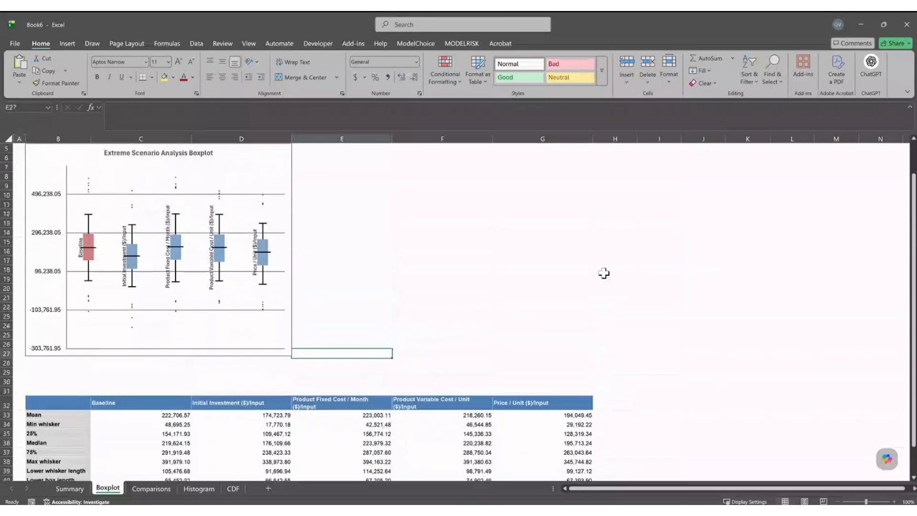
# Discard the report workbook and close the Extreme Scenario Analysis window.
pyautogui.hotkey('ctrl', 'w')
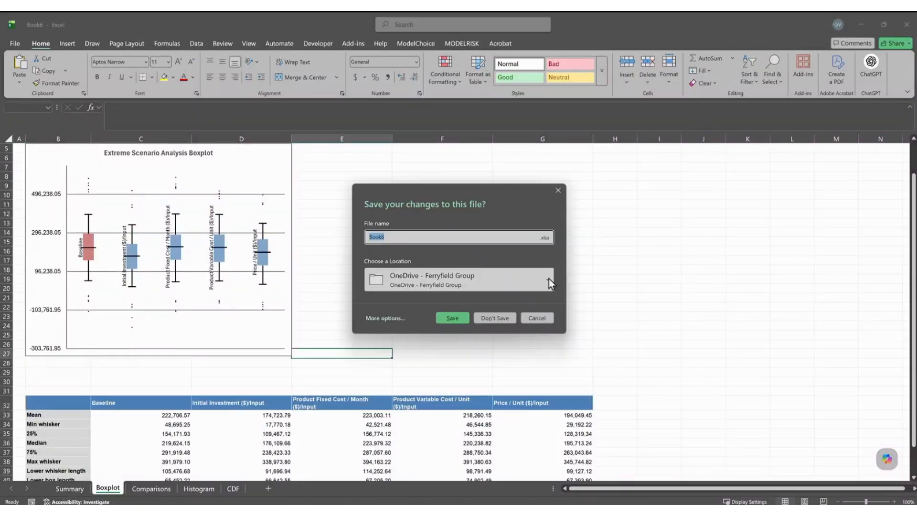
pyautogui.click(494, 318)
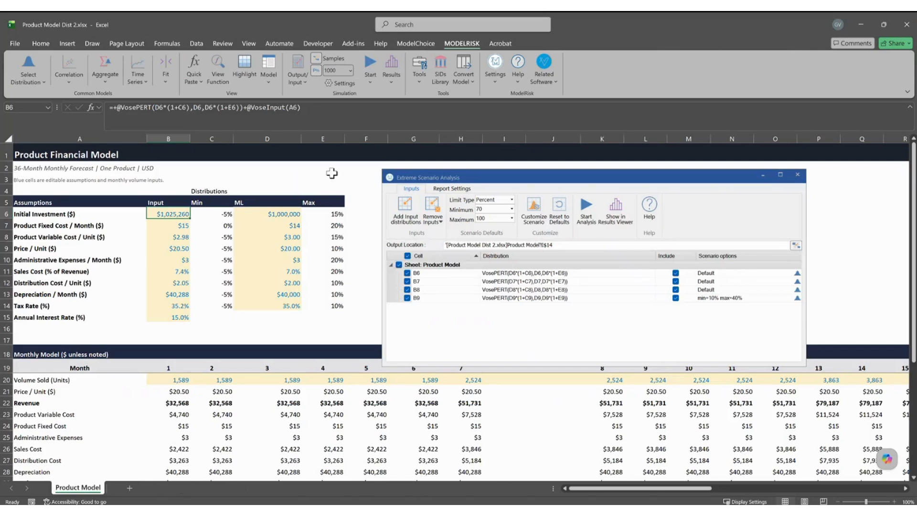
pyautogui.click(797, 175)
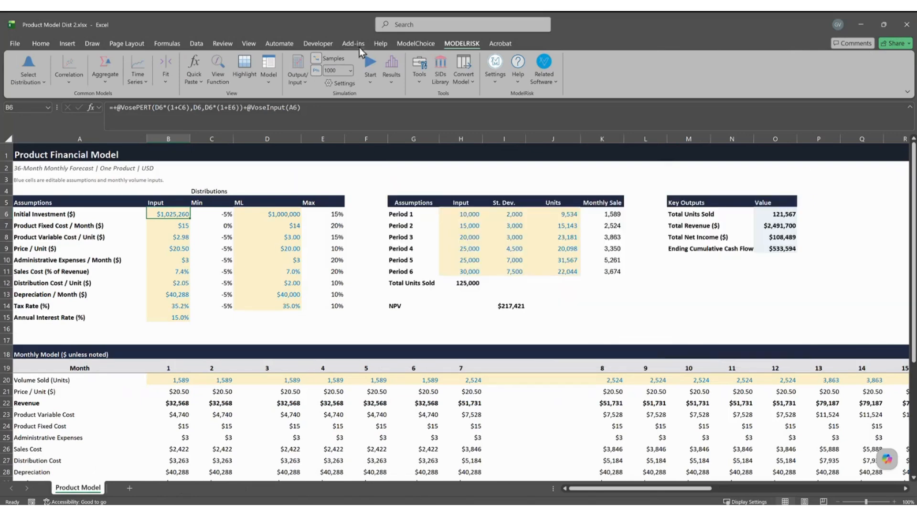
# View the five-scenario NPV results as an ascending cumulative plot, then close it.
pyautogui.click(397, 61)
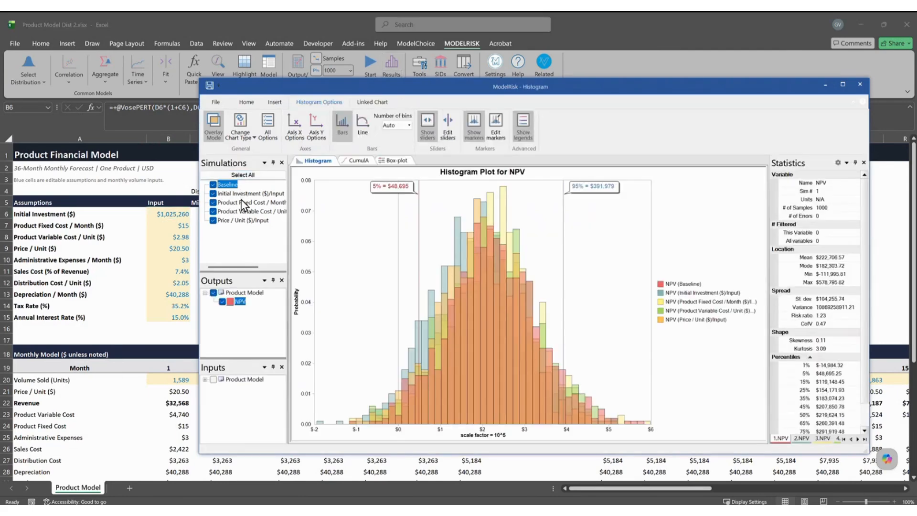
pyautogui.click(247, 141)
pyautogui.click(291, 150)
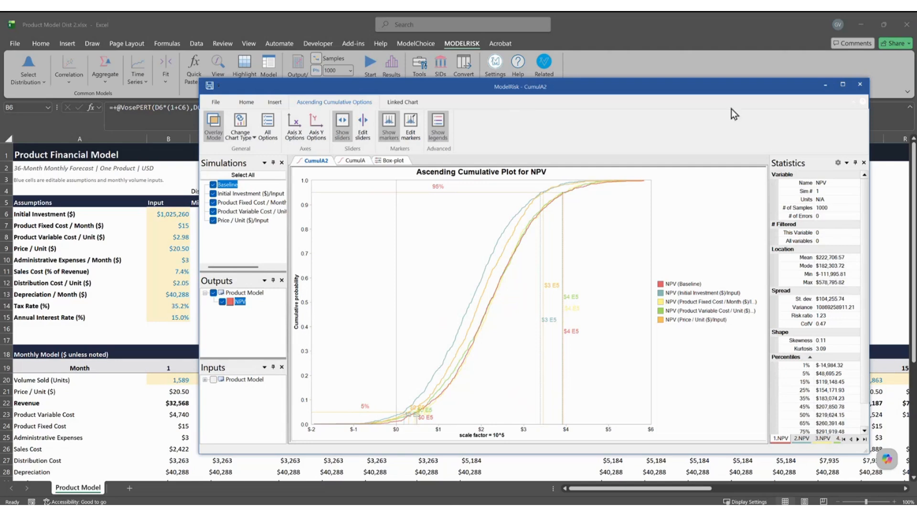
pyautogui.click(859, 91)
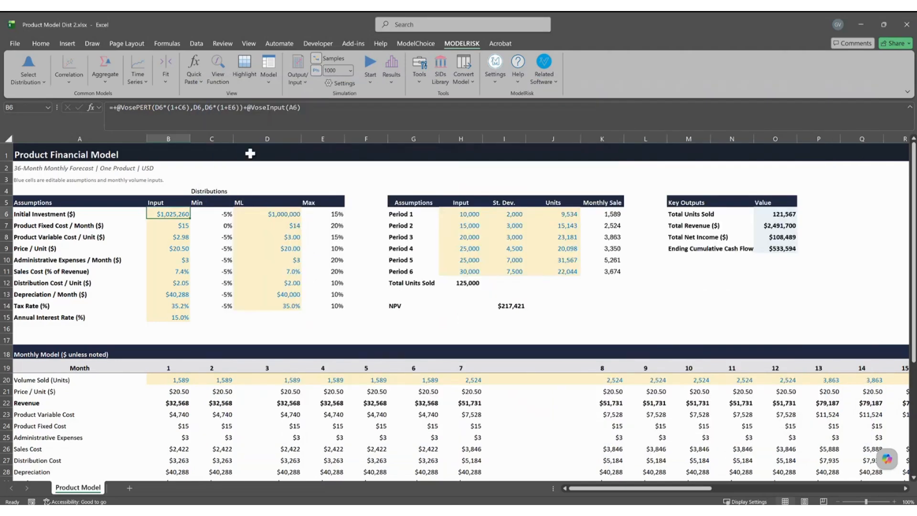
# Check the Goal Seek and Extreme Scenario slides in the slide show, then return to Excel.
pyautogui.hotkey('alt', 'Tab')
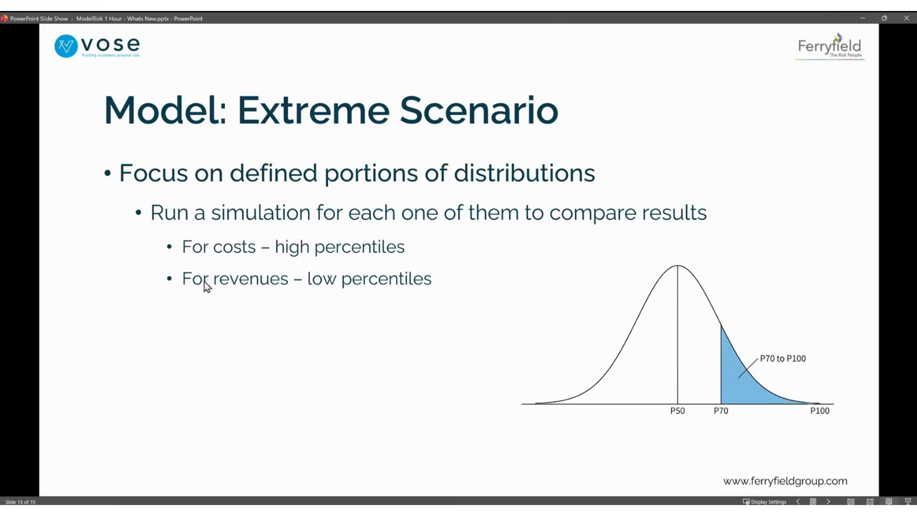
pyautogui.click(173, 333)
pyautogui.press('Left')
pyautogui.hotkey('alt', 'Tab')
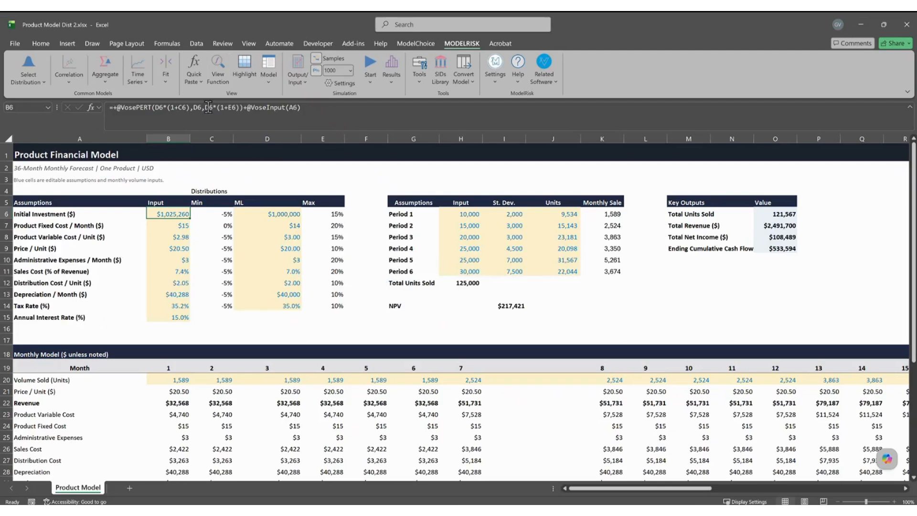
pyautogui.click(272, 85)
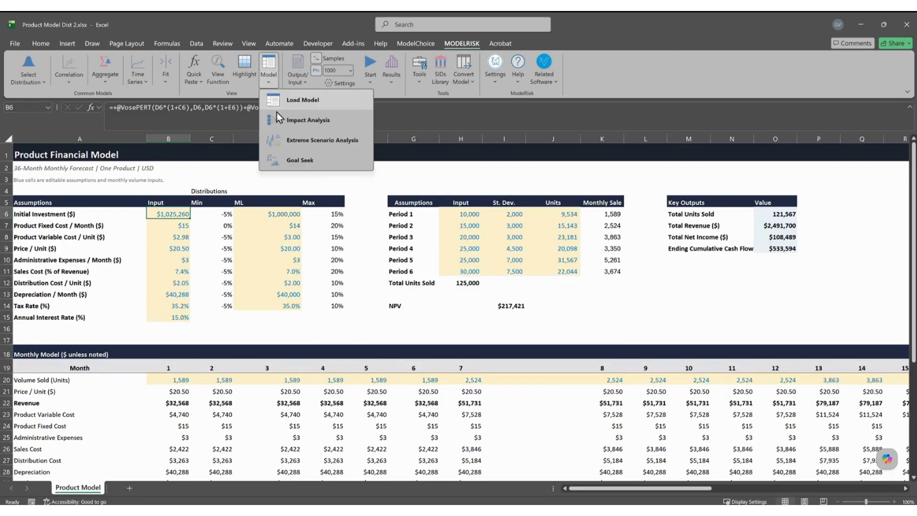
pyautogui.click(289, 138)
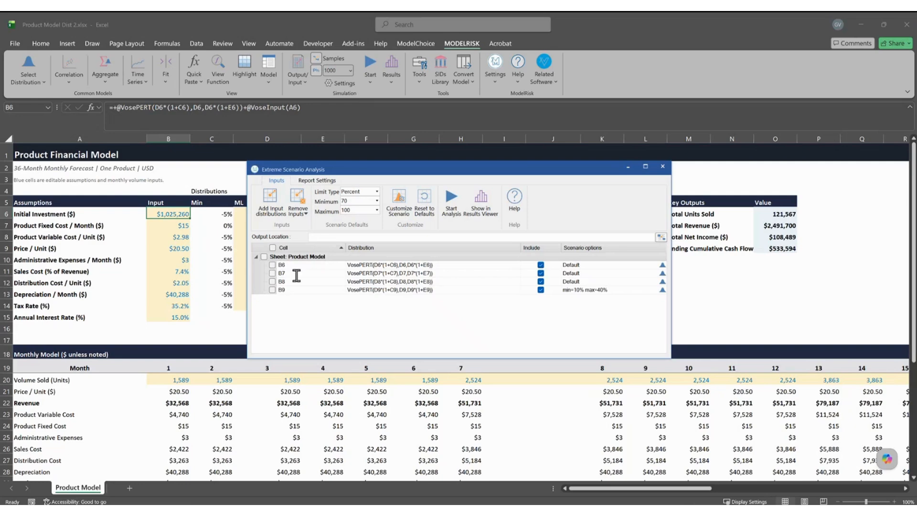
pyautogui.click(263, 256)
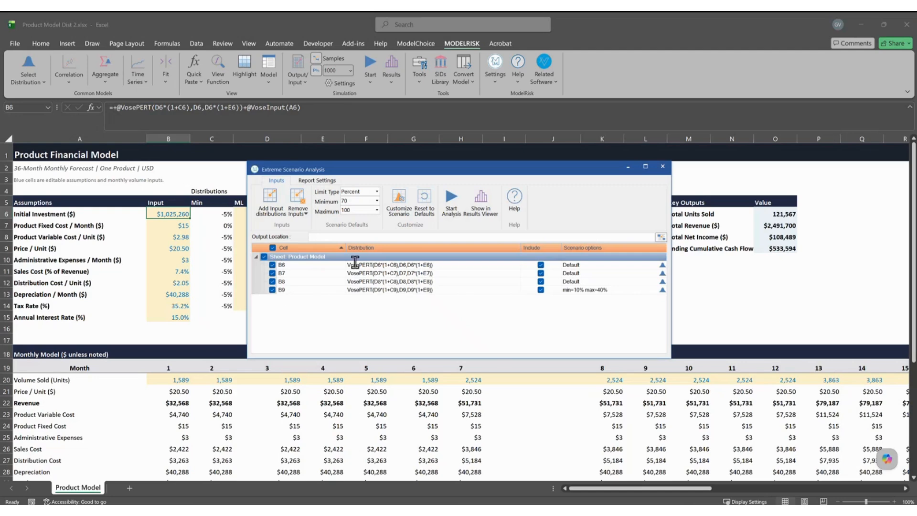
pyautogui.moveTo(312, 323)
pyautogui.mouseDown()
pyautogui.moveTo(429, 310)
pyautogui.moveTo(451, 329)
pyautogui.mouseUp()
pyautogui.moveTo(358, 325)
pyautogui.mouseDown()
pyautogui.moveTo(345, 325)
pyautogui.moveTo(345, 306)
pyautogui.mouseUp()
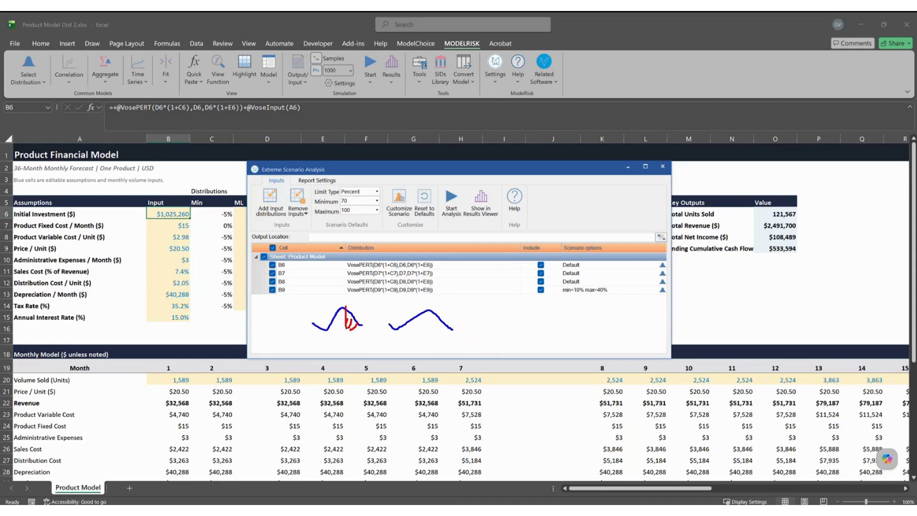
pyautogui.moveTo(452, 320)
pyautogui.mouseDown()
pyautogui.moveTo(429, 327)
pyautogui.moveTo(429, 306)
pyautogui.mouseUp()
pyautogui.press('Escape')
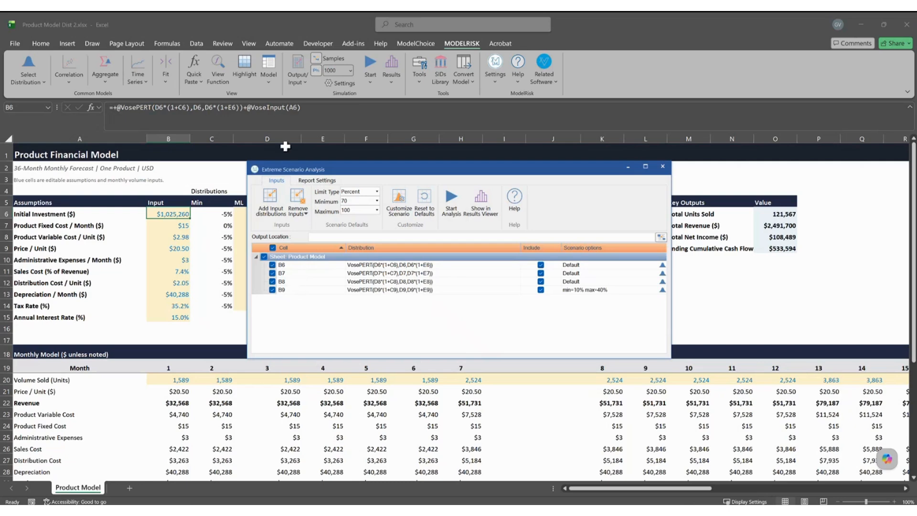
pyautogui.click(271, 203)
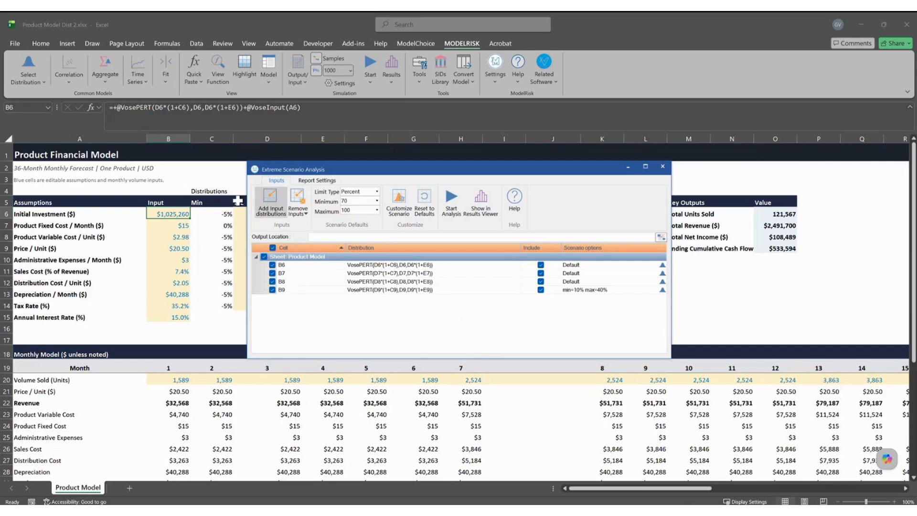
pyautogui.click(327, 182)
pyautogui.click(277, 180)
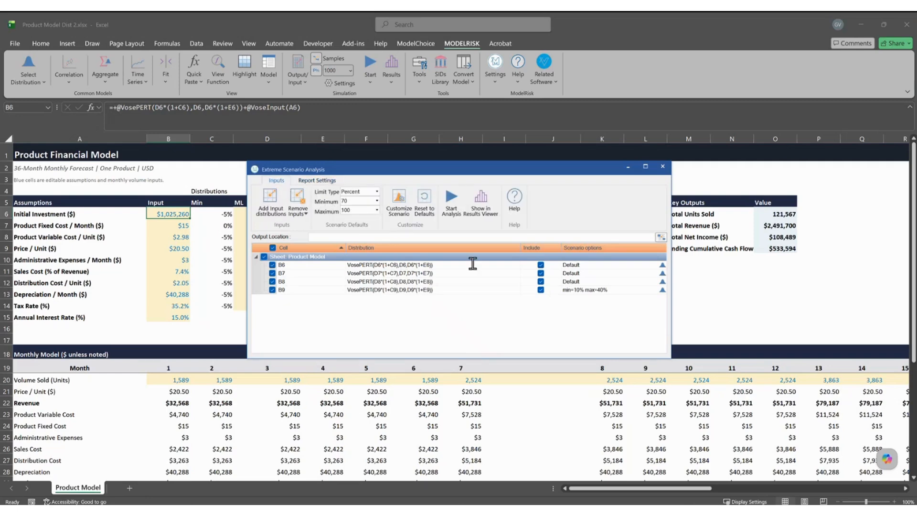
pyautogui.click(662, 166)
pyautogui.click(562, 304)
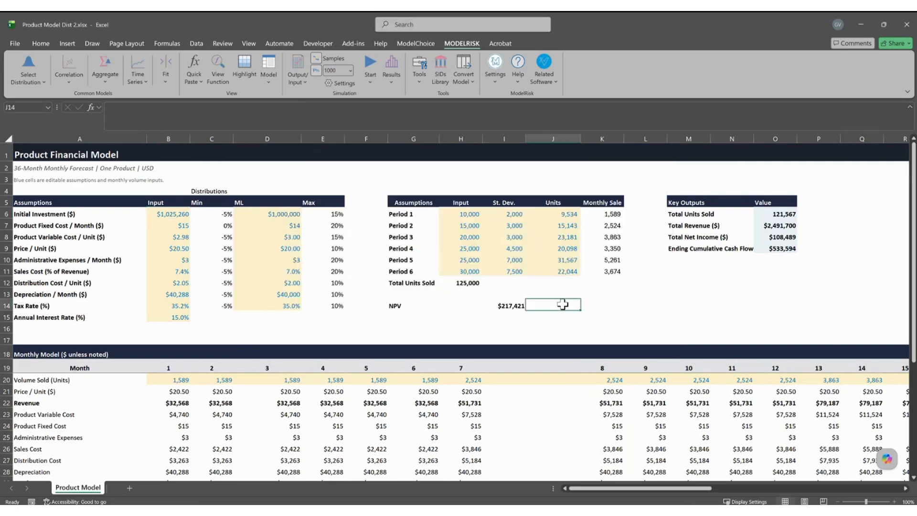
pyautogui.hotkey('ctrl', 'w')
# Discard the unsaved changes and reopen Product Model Dist 2.xlsx from Recent.
pyautogui.click(480, 279)
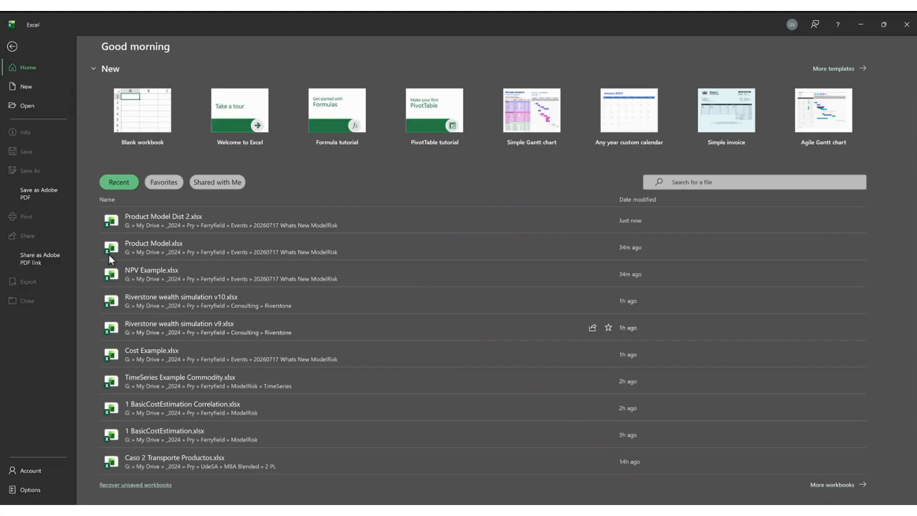
pyautogui.click(147, 220)
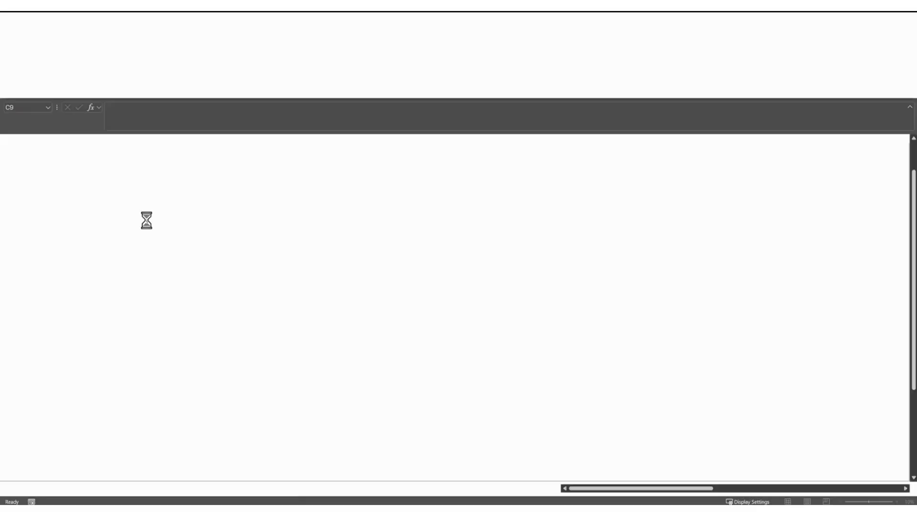
pyautogui.click(626, 262)
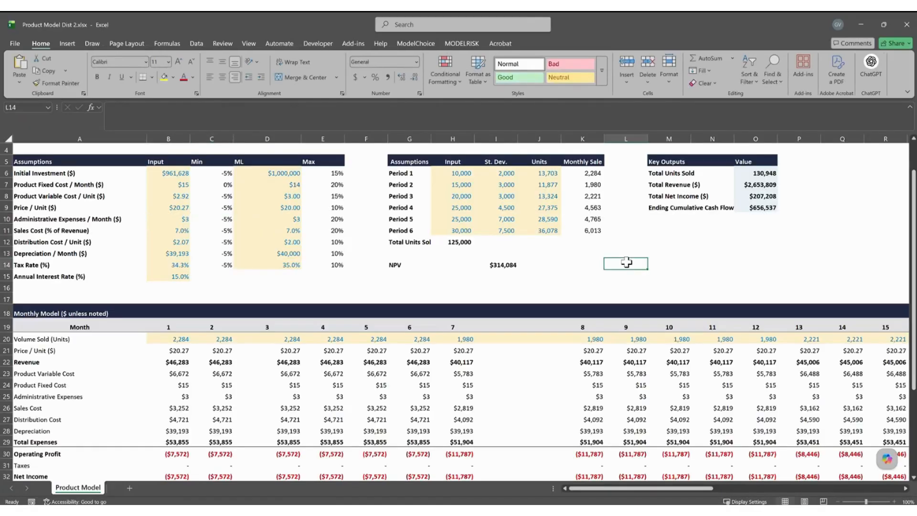
# Run a ModelRisk simulation, refreshing NPV to $282,257 and total revenue to $2,515,312.
pyautogui.click(449, 43)
pyautogui.click(370, 64)
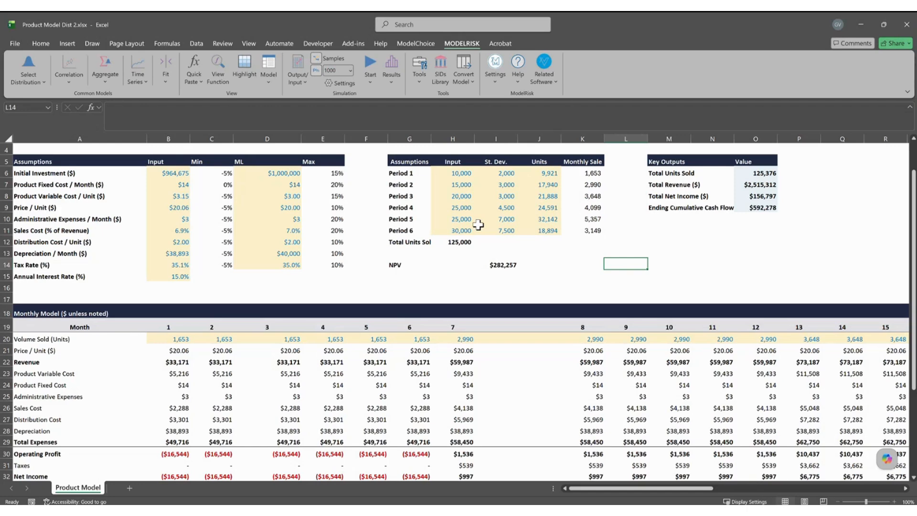
pyautogui.click(270, 85)
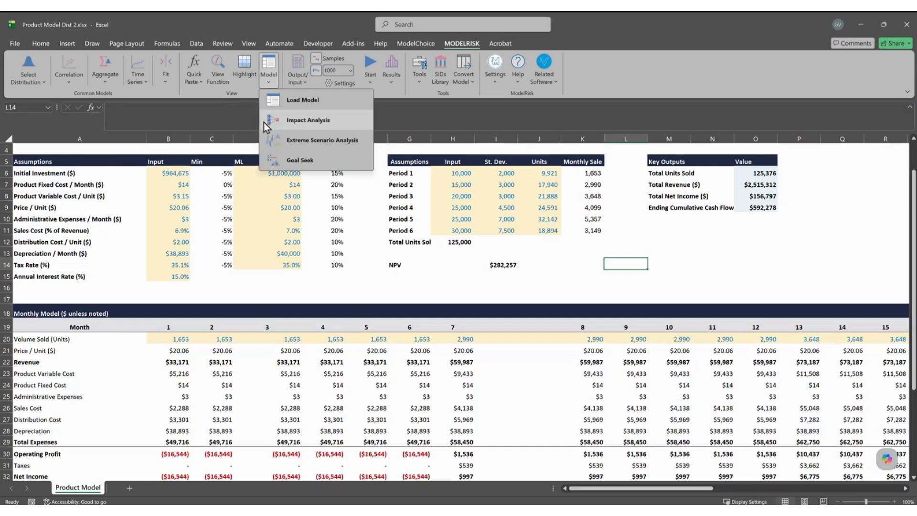
pyautogui.click(317, 159)
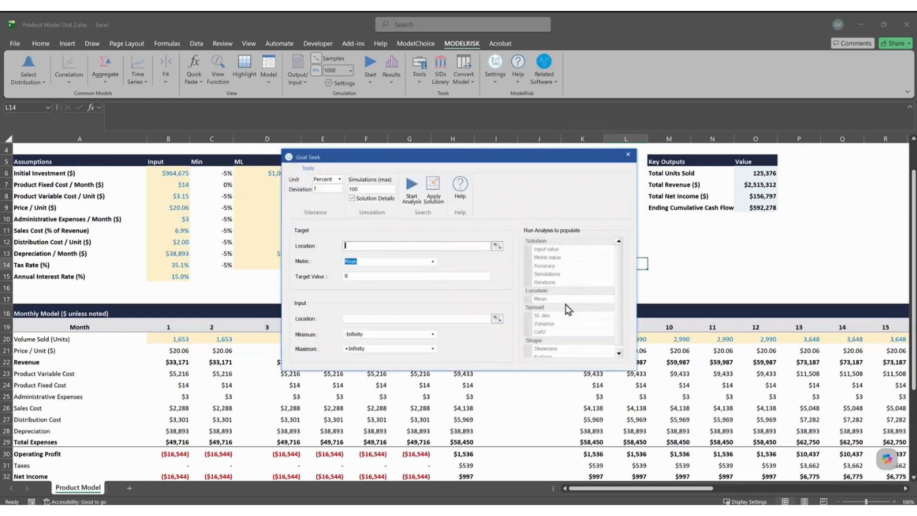
pyautogui.click(629, 155)
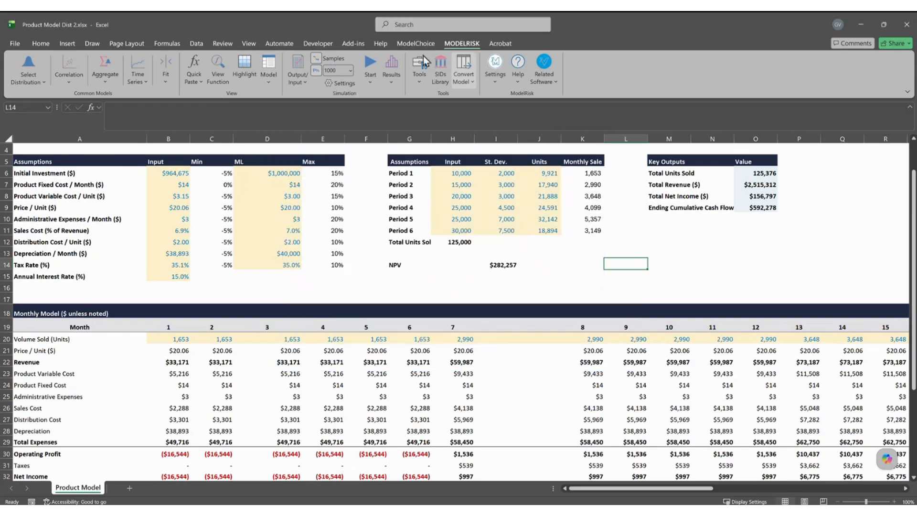
pyautogui.click(390, 64)
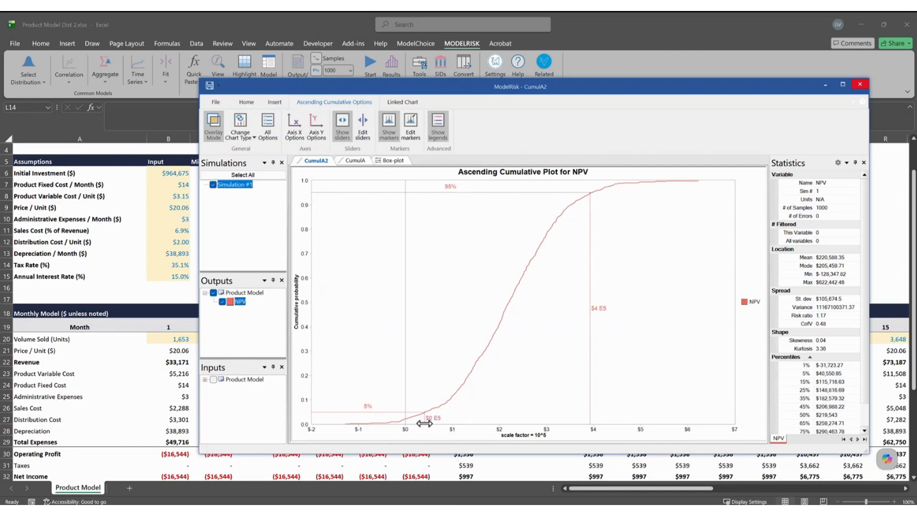
pyautogui.moveTo(424, 423); pyautogui.dragTo(405, 418)
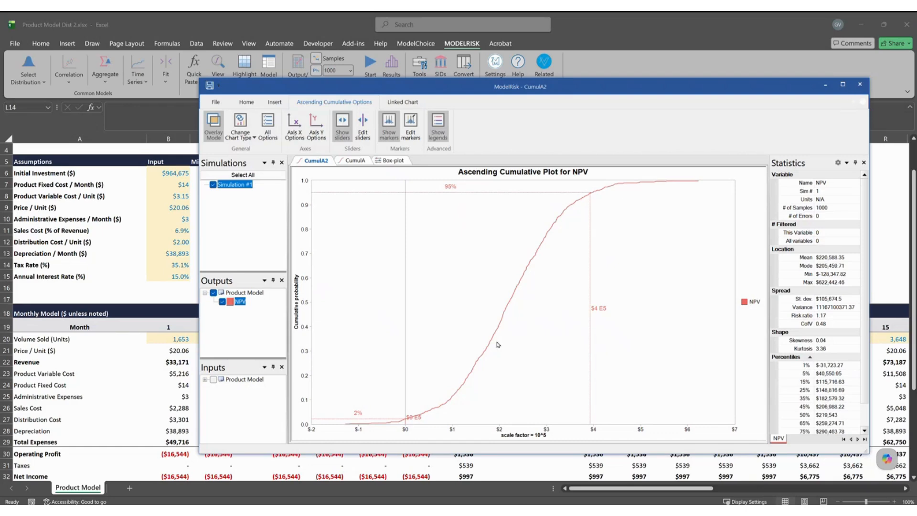
pyautogui.moveTo(407, 419); pyautogui.dragTo(448, 411)
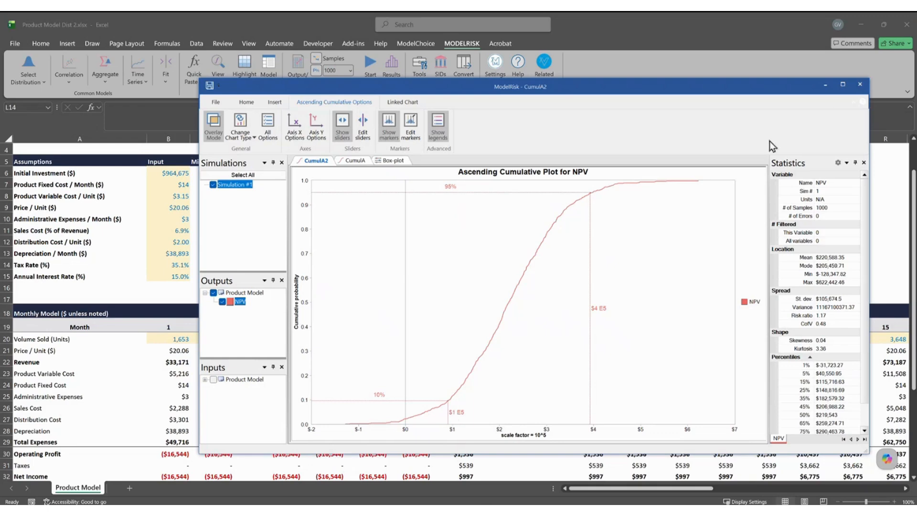
pyautogui.click(858, 85)
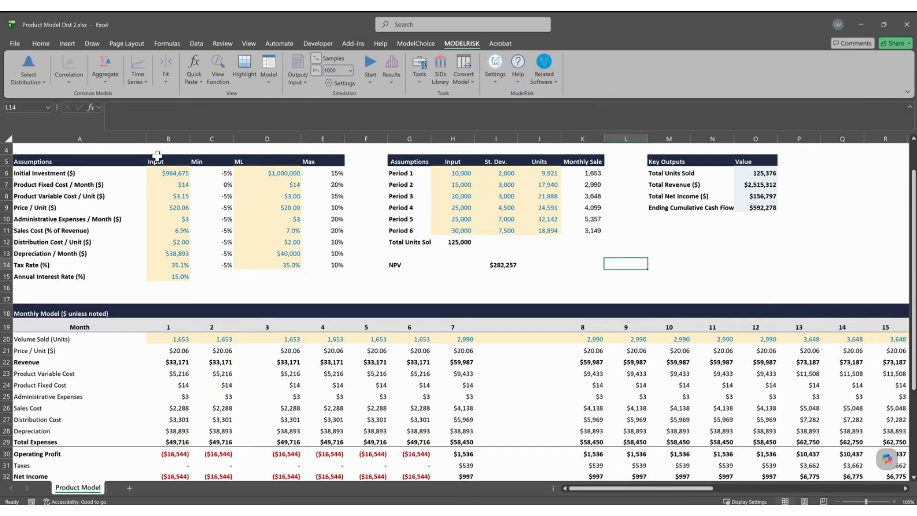
# Fix the Initial Investment in B6 at 1,000,000 instead of a distribution.
pyautogui.click(165, 174)
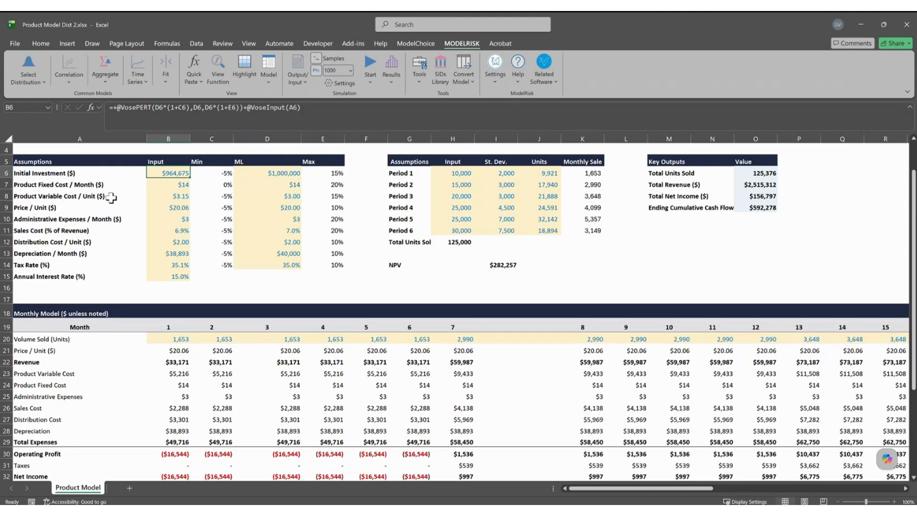
pyautogui.write('1,0')
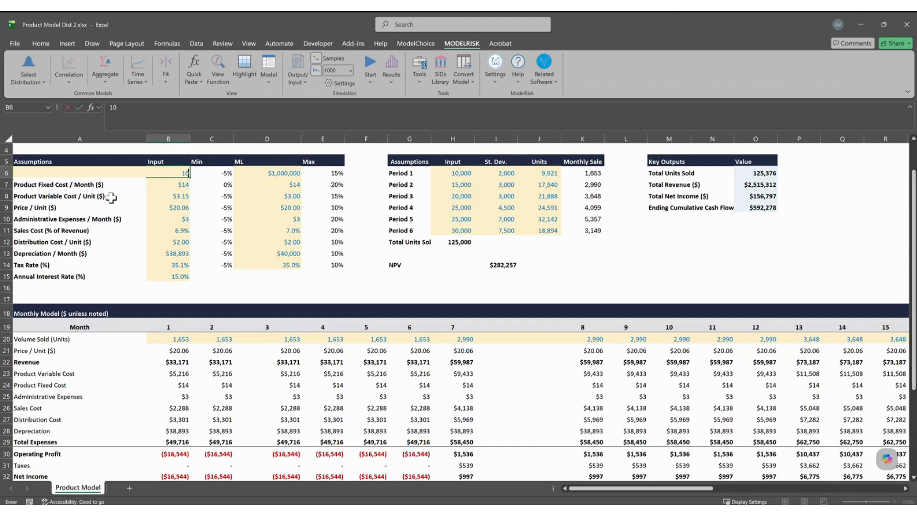
pyautogui.write('00,000')
pyautogui.press('Return')
pyautogui.press('Up')
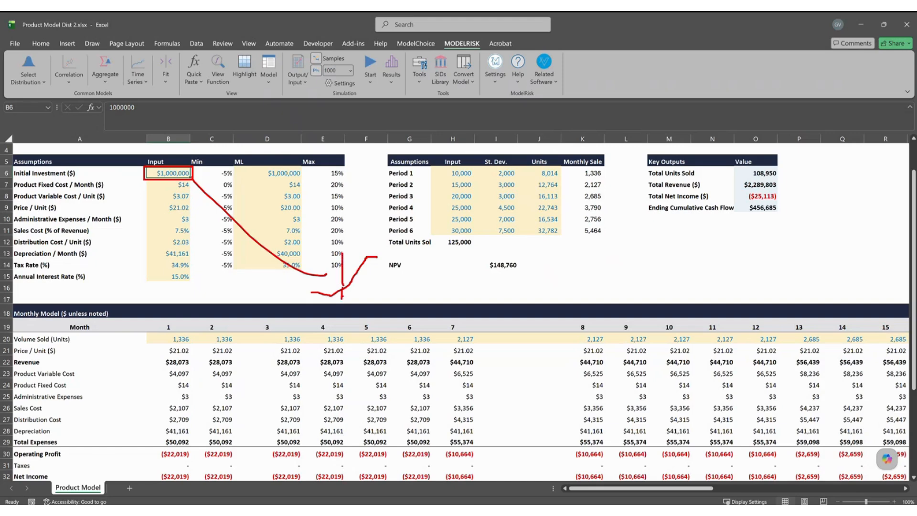
pyautogui.press('Escape')
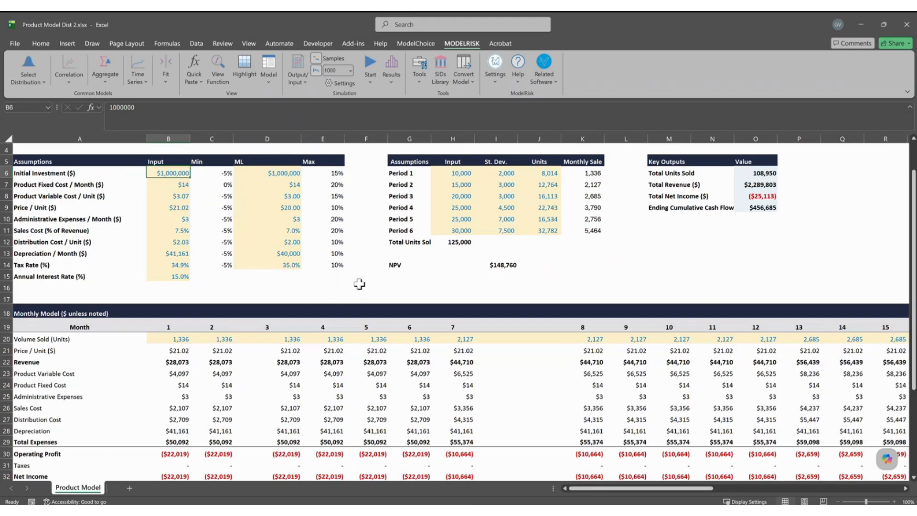
# Open ModelRisk Goal Seek, set it aside, and switch to the PowerPoint slide show.
pyautogui.click(265, 85)
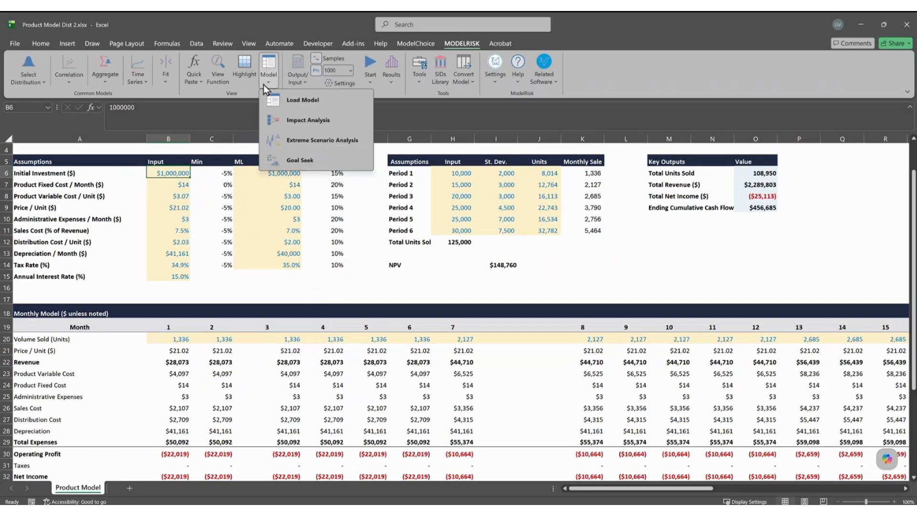
pyautogui.click(308, 160)
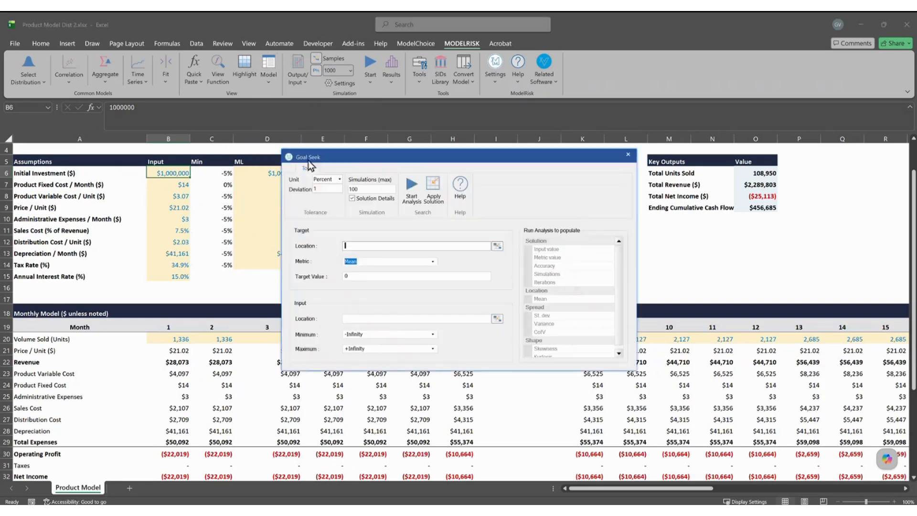
pyautogui.moveTo(354, 163); pyautogui.dragTo(421, 175)
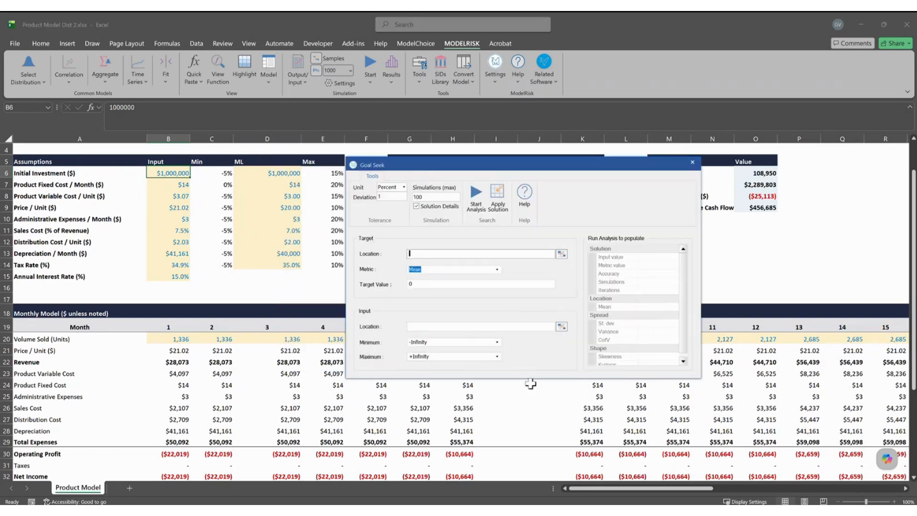
pyautogui.click(563, 510)
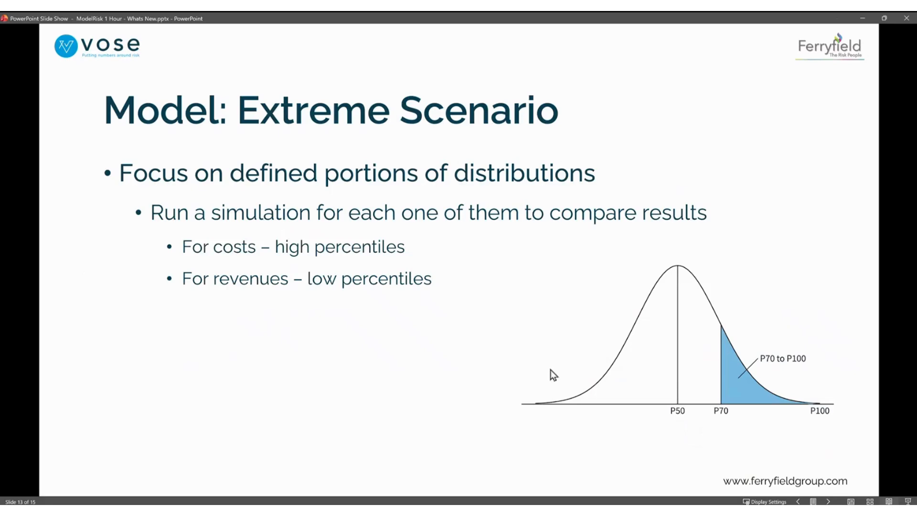
# Present slide 14, Model: Goal Seek, with its callouts, then return to Excel's Goal Seek.
pyautogui.click(550, 370)
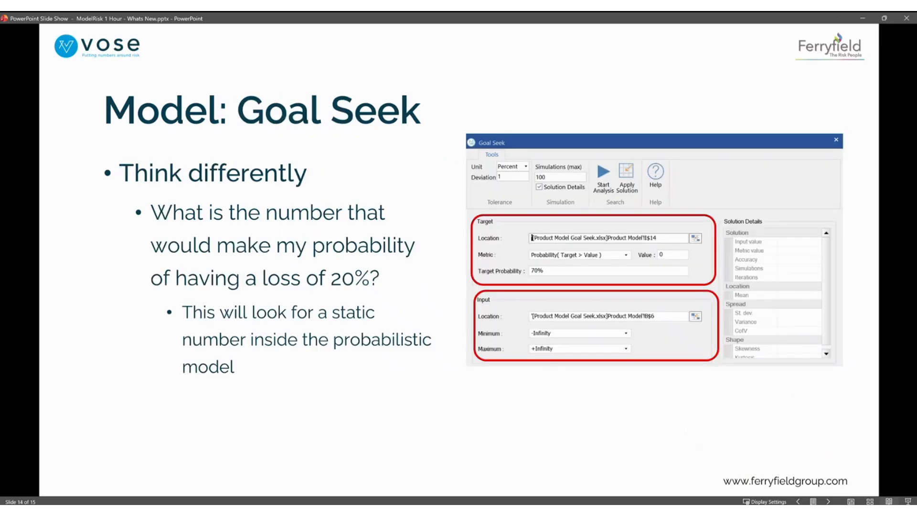
pyautogui.click(550, 370)
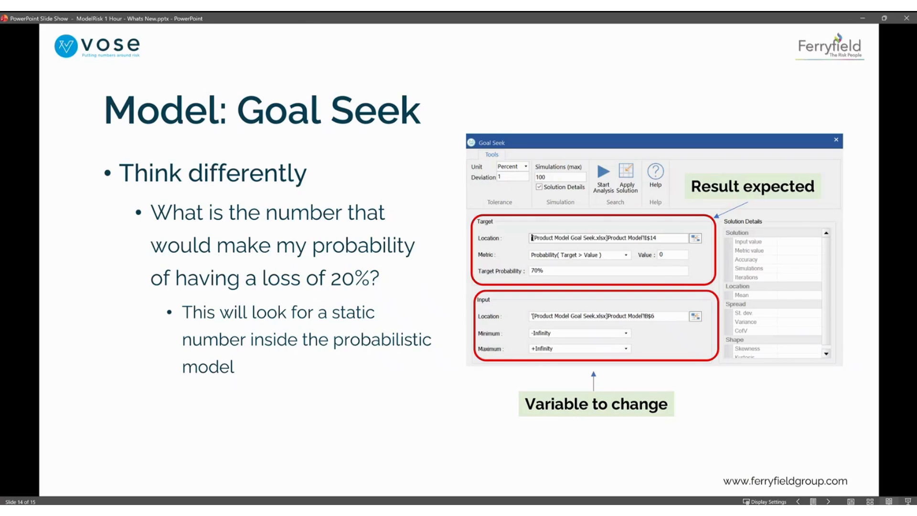
pyautogui.hotkey('alt', 'Tab')
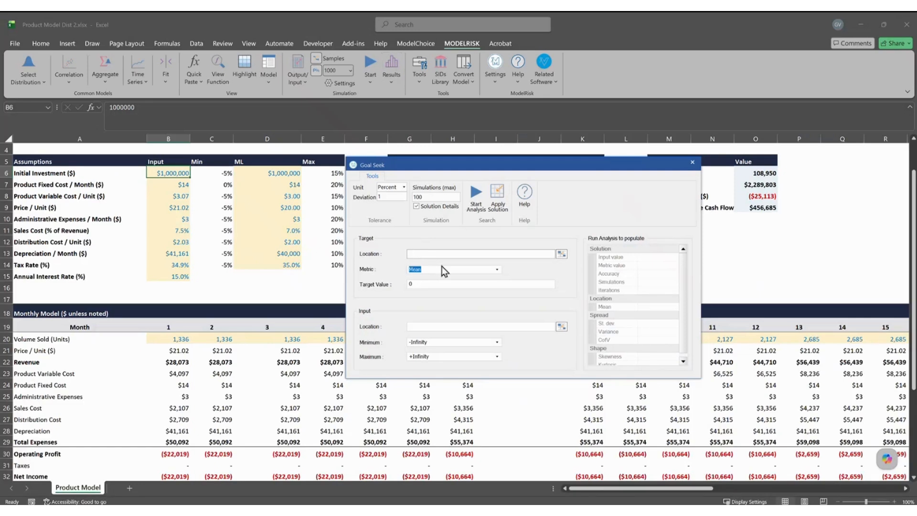
# Set the Goal Seek target cell to the NPV in $I$14.
pyautogui.click(563, 254)
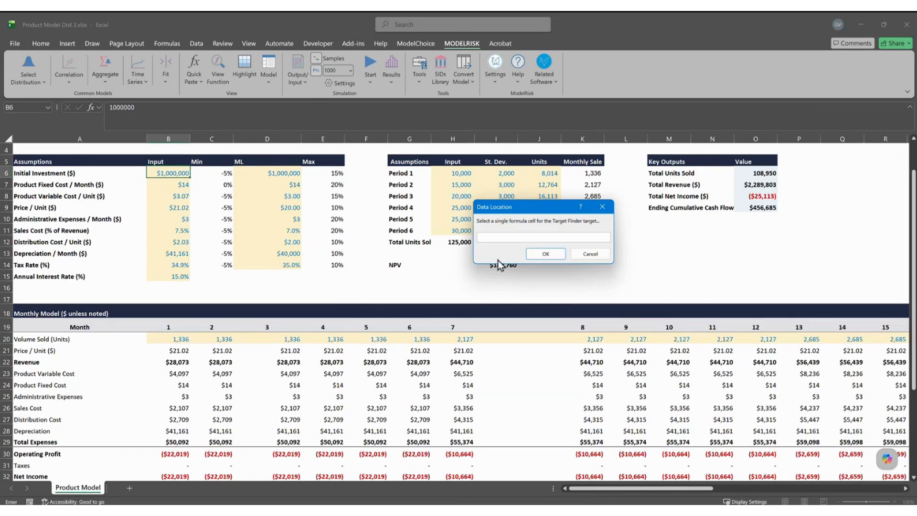
pyautogui.moveTo(516, 210); pyautogui.dragTo(547, 190)
pyautogui.click(497, 264)
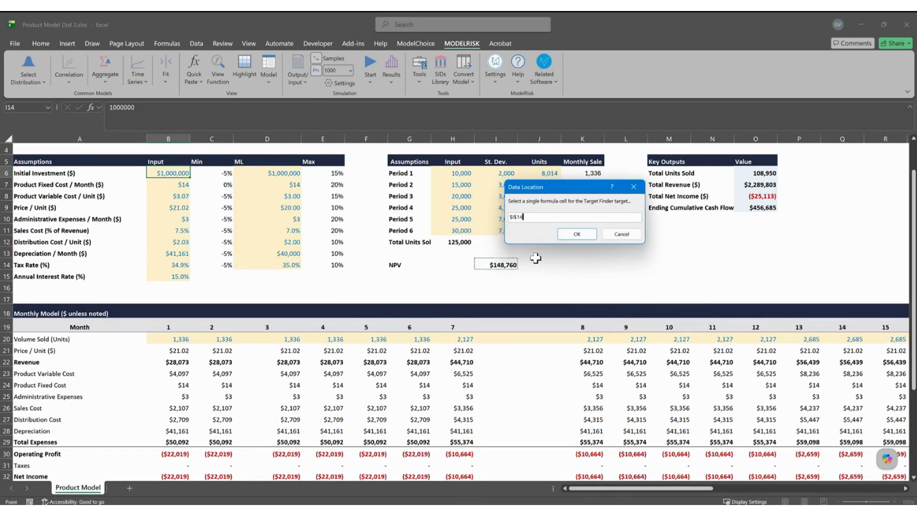
pyautogui.click(576, 234)
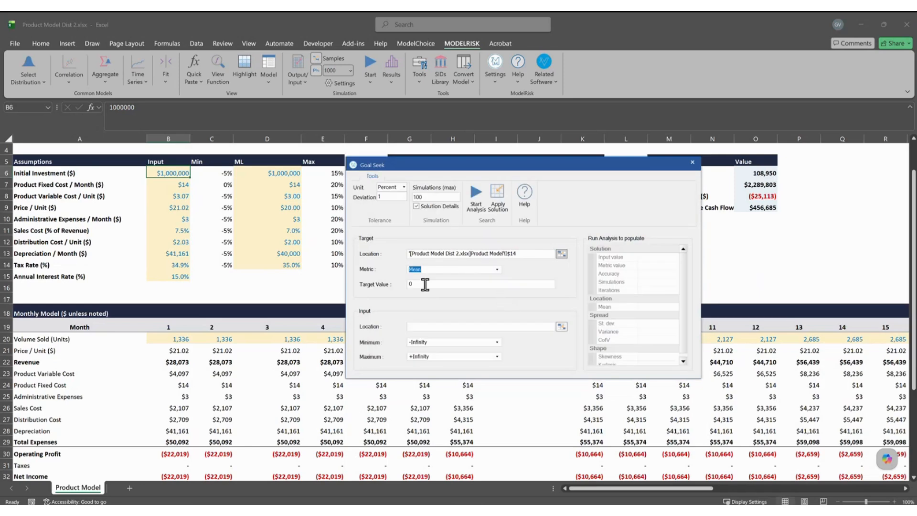
# Try the probability-above-a-value metric and look over the target probability setting.
pyautogui.click(497, 269)
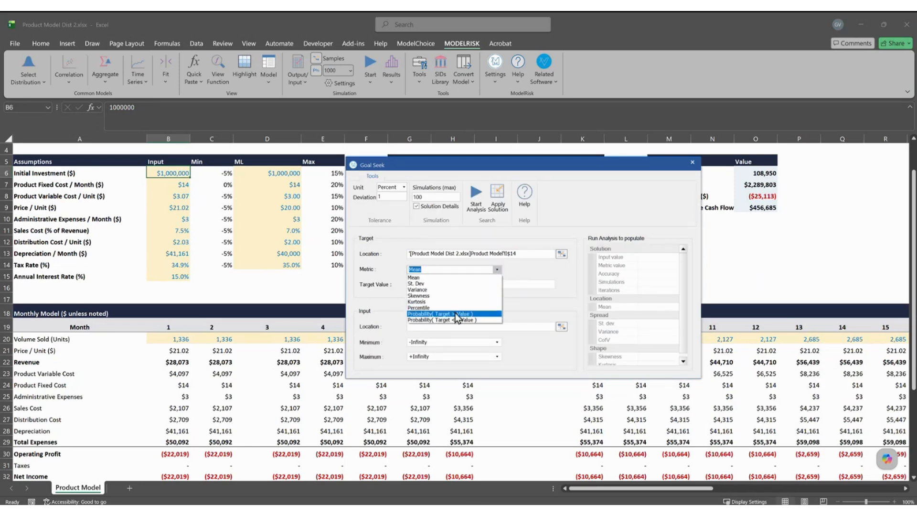
pyautogui.click(448, 315)
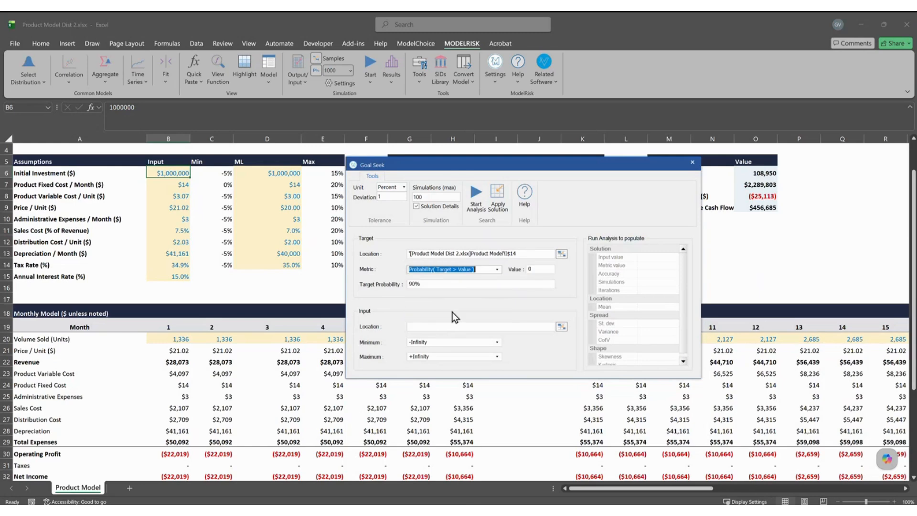
pyautogui.click(425, 286)
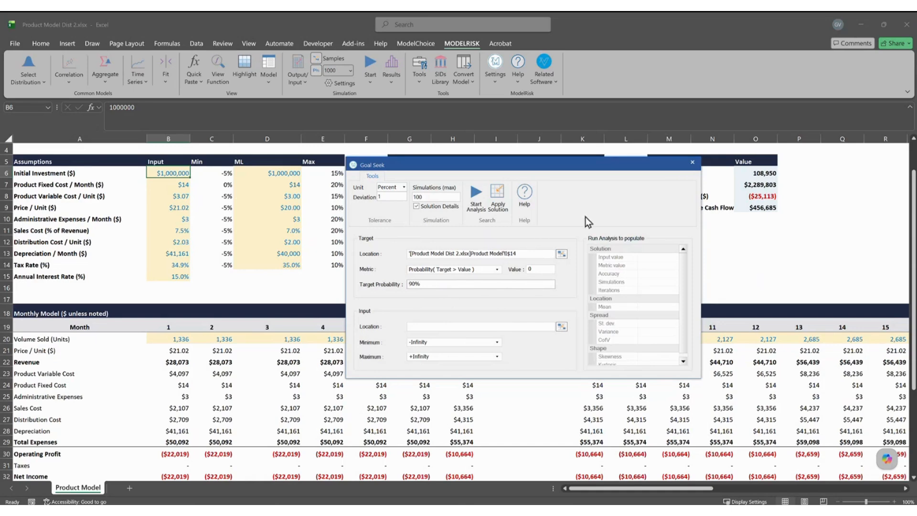
pyautogui.moveTo(587, 215); pyautogui.dragTo(657, 215)
pyautogui.moveTo(597, 207); pyautogui.dragTo(599, 233)
pyautogui.moveTo(594, 190)
pyautogui.mouseDown()
pyautogui.moveTo(603, 201)
pyautogui.moveTo(591, 191)
pyautogui.mouseUp()
pyautogui.moveTo(600, 214); pyautogui.dragTo(620, 208)
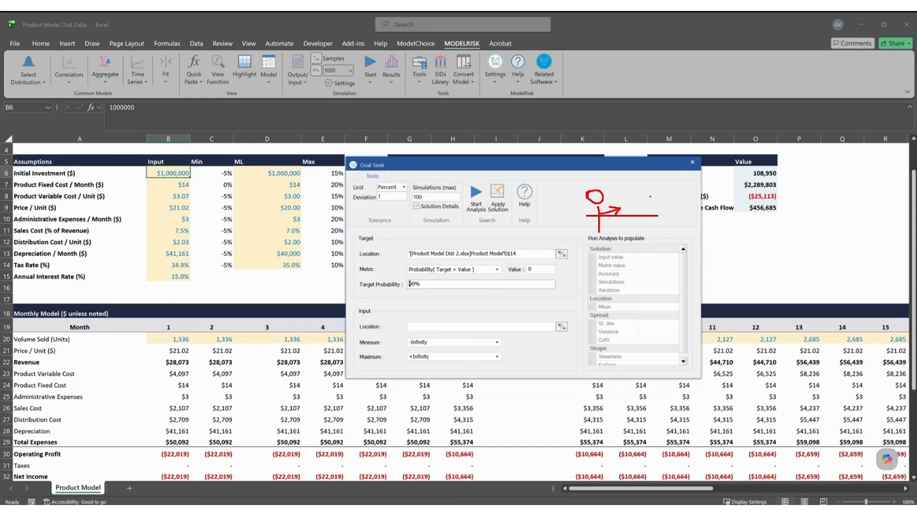
pyautogui.press('Escape')
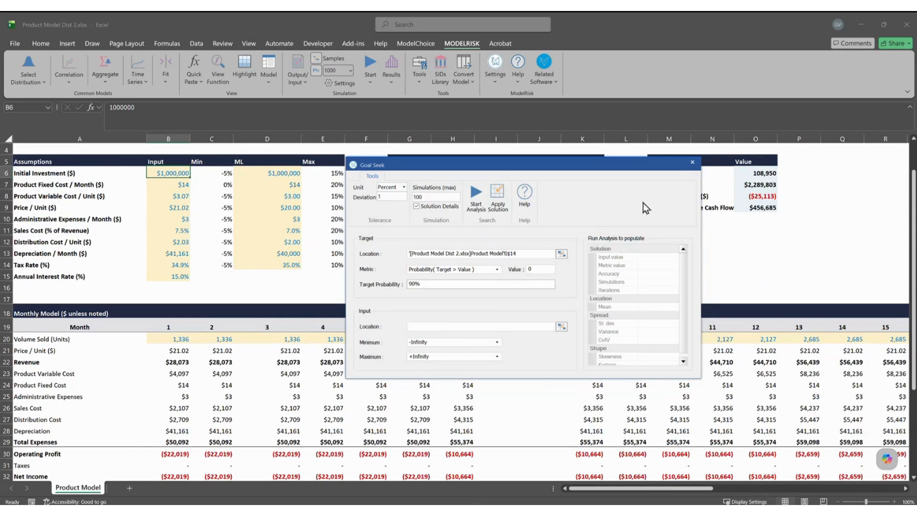
# Switch the metric to Probability(Target <= Value) at 0 with a 10% target probability.
pyautogui.click(497, 269)
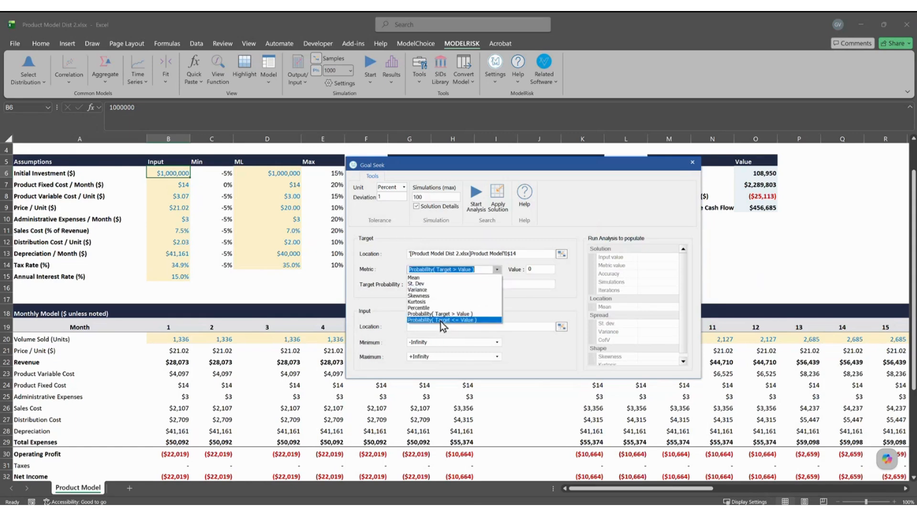
pyautogui.click(442, 320)
pyautogui.click(413, 284)
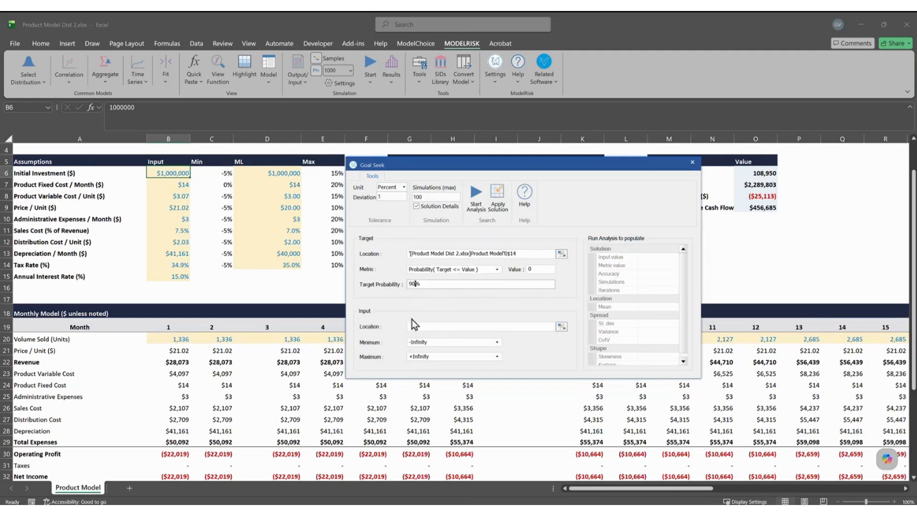
pyautogui.press('BackSpace')
pyautogui.write('1')
# Set the Goal Seek input location to the Initial Investment cell $B$6.
pyautogui.moveTo(537, 166); pyautogui.dragTo(644, 162)
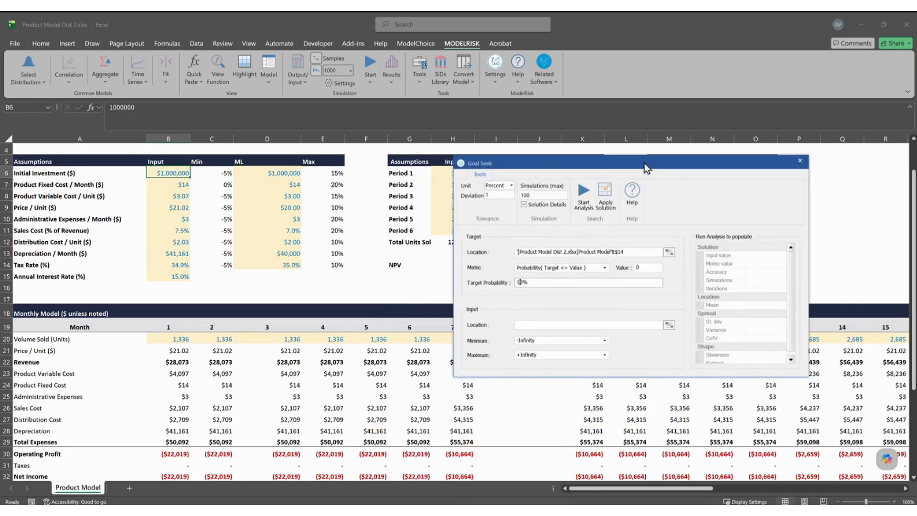
pyautogui.click(669, 325)
pyautogui.click(167, 170)
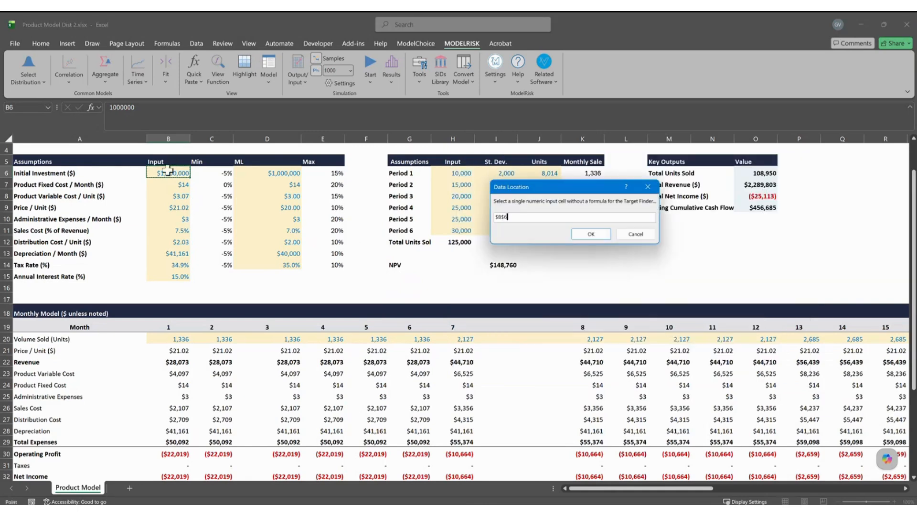
pyautogui.click(588, 234)
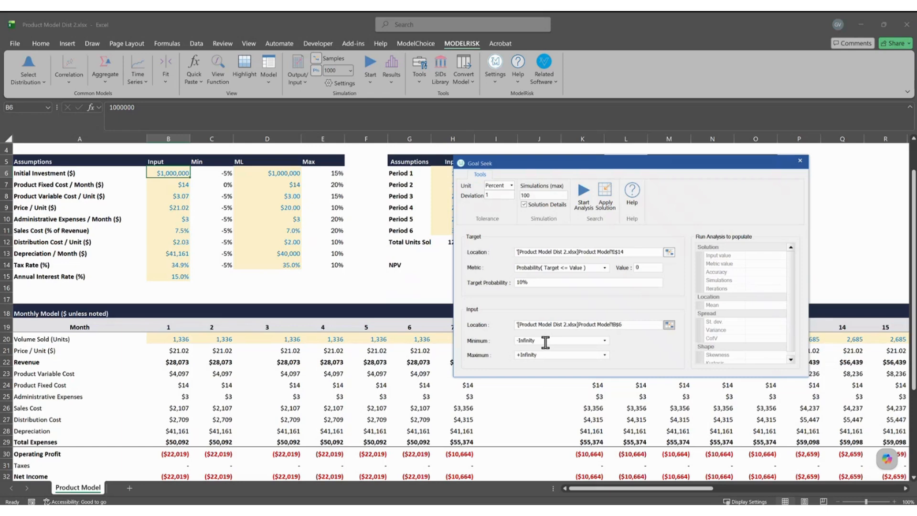
# Bound the input with a Minimum of 900000 and a Maximum of 2500000.
pyautogui.click(544, 342)
pyautogui.write('900000')
pyautogui.click(544, 352)
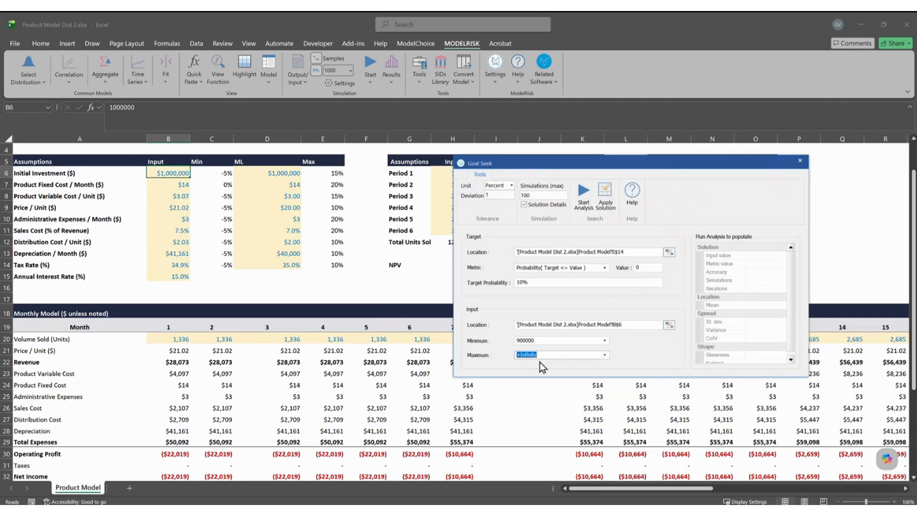
pyautogui.write('2500000')
pyautogui.moveTo(707, 186)
pyautogui.mouseDown()
pyautogui.moveTo(700, 216)
pyautogui.moveTo(741, 220)
pyautogui.moveTo(694, 235)
pyautogui.moveTo(704, 223)
pyautogui.moveTo(692, 210)
pyautogui.mouseUp()
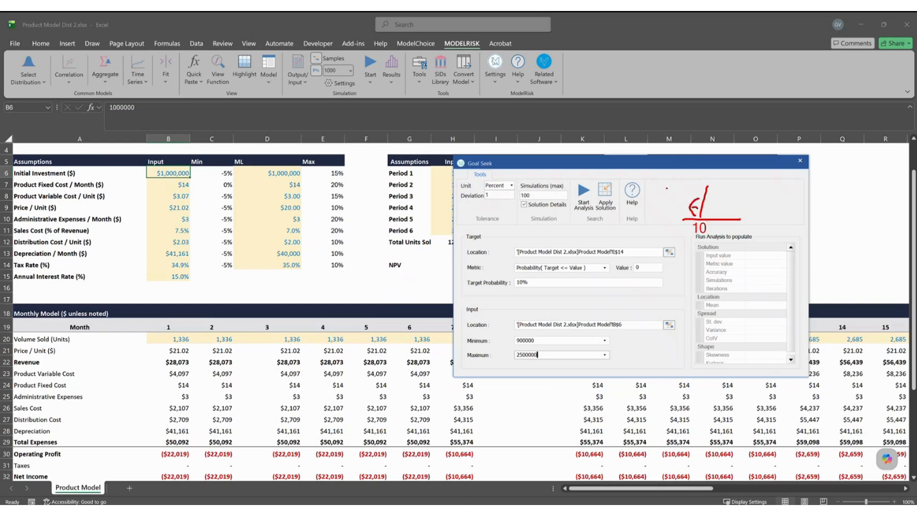
pyautogui.write('10')
pyautogui.press('Escape')
pyautogui.moveTo(699, 224); pyautogui.dragTo(691, 234)
pyautogui.moveTo(682, 180); pyautogui.dragTo(680, 182)
pyautogui.moveTo(687, 178)
pyautogui.mouseDown()
pyautogui.moveTo(678, 201)
pyautogui.moveTo(685, 196)
pyautogui.mouseUp()
pyautogui.press('Escape')
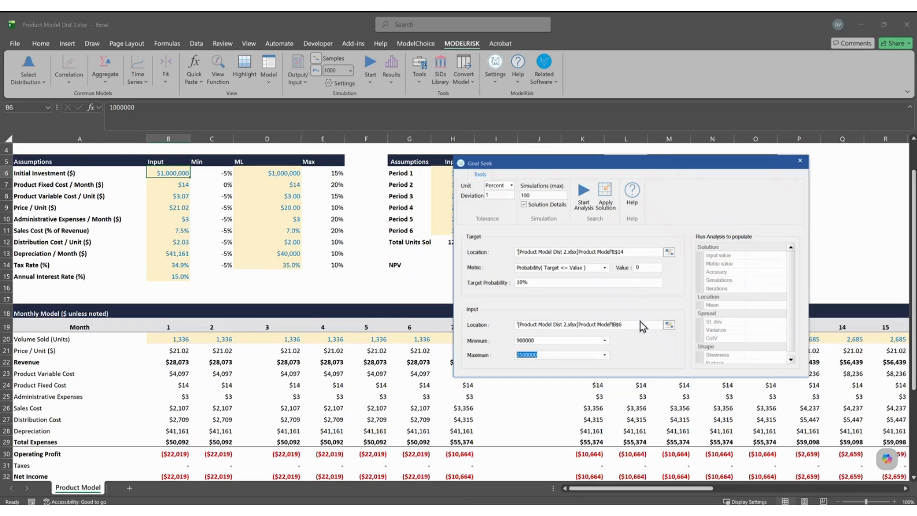
# Run the goal seek and review the found solution of about $1,119,297.
pyautogui.click(585, 199)
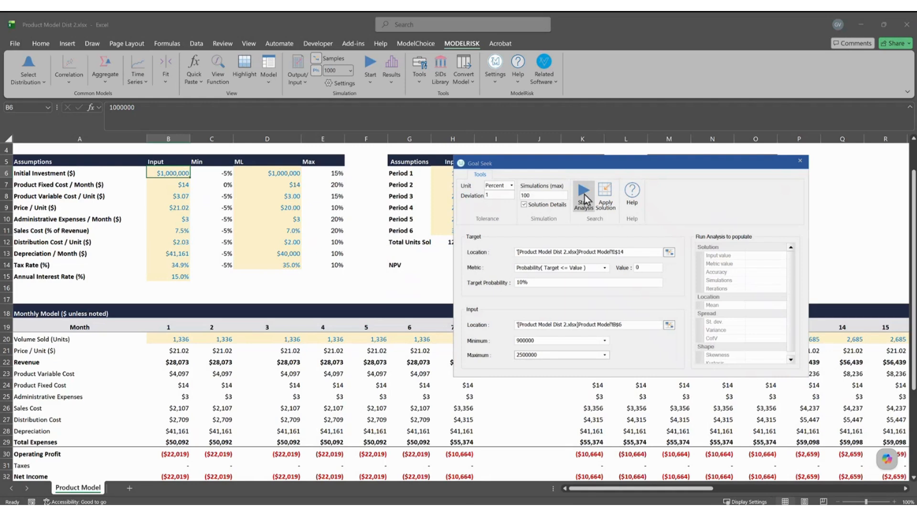
pyautogui.click(585, 198)
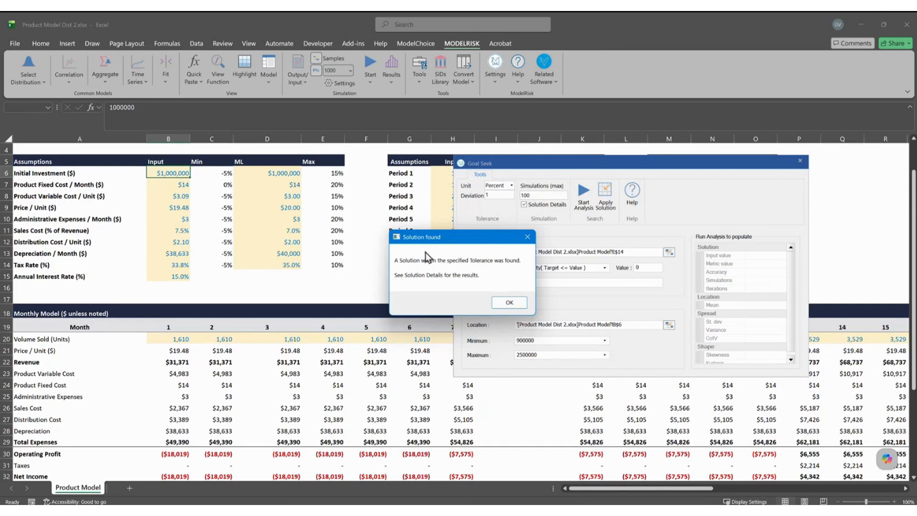
pyautogui.click(510, 302)
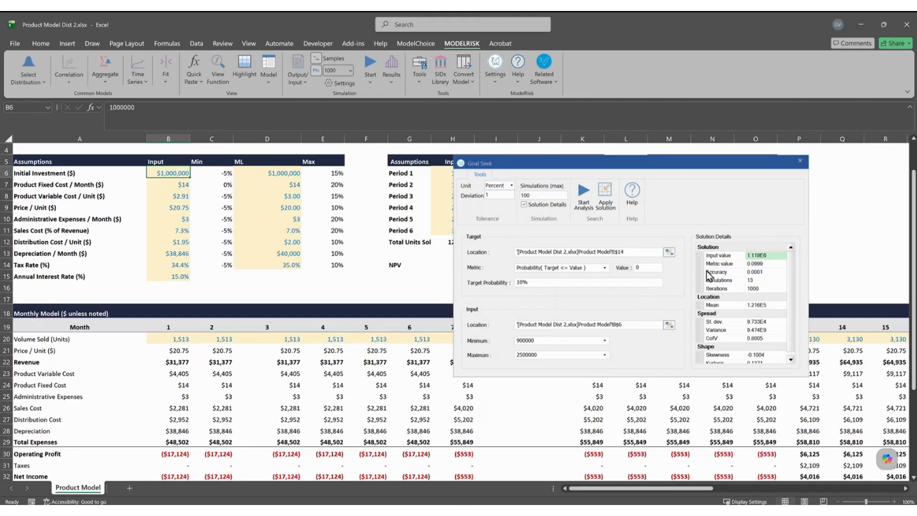
pyautogui.moveTo(756, 207); pyautogui.dragTo(751, 244)
pyautogui.press('Escape')
pyautogui.click(765, 257)
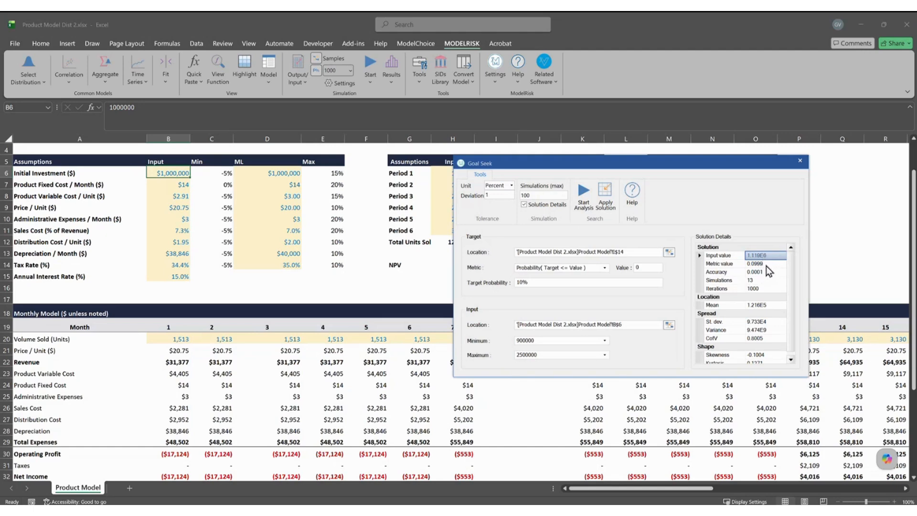
pyautogui.click(766, 264)
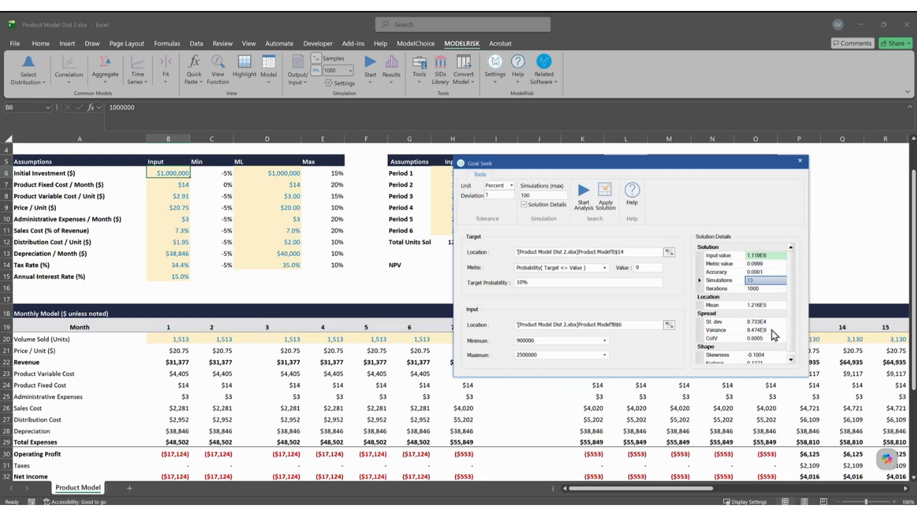
# Apply the solution 1119297.5 to B6 and close Goal Seek.
pyautogui.click(607, 205)
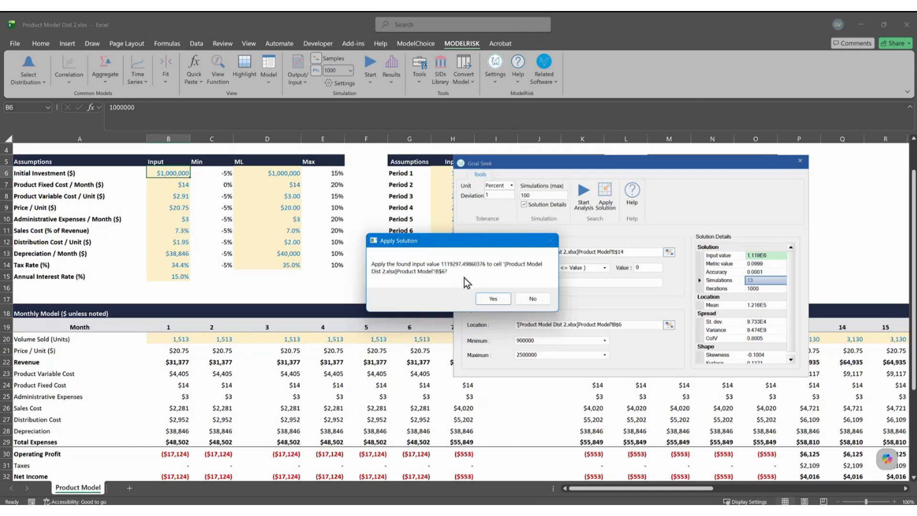
pyautogui.click(492, 298)
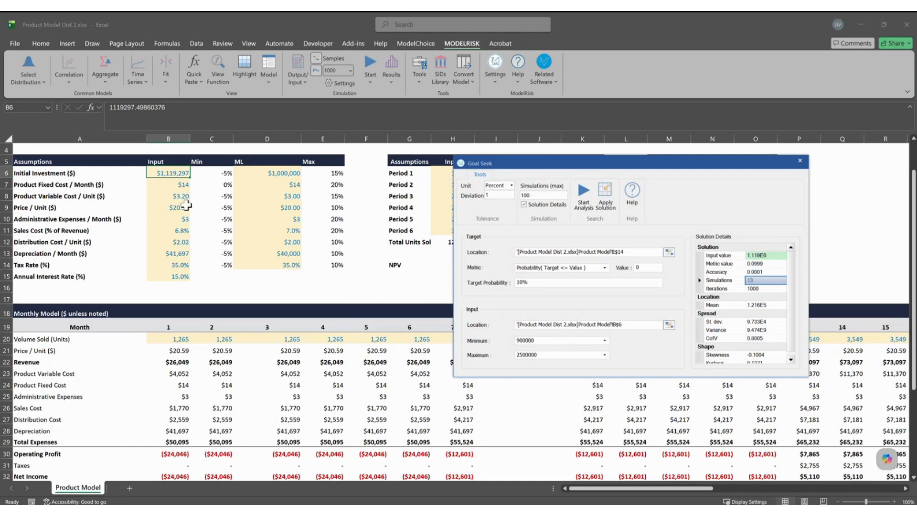
pyautogui.click(800, 161)
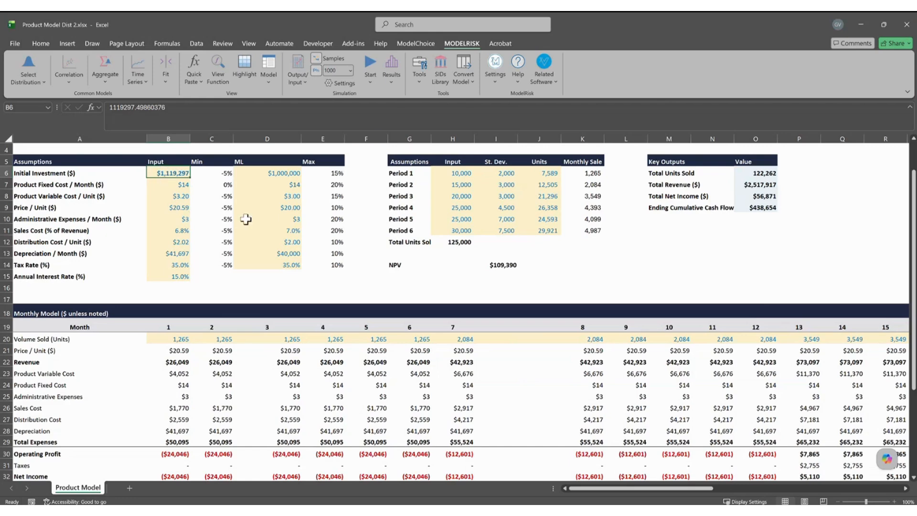
# Simulate the updated model and read about 10% probability of NPV below $0 on the cumulative plot.
pyautogui.click(370, 69)
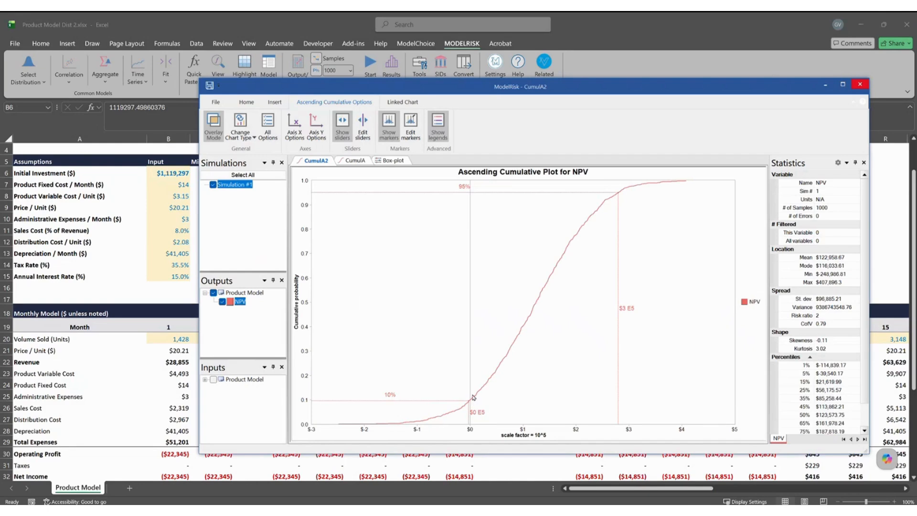
pyautogui.moveTo(470, 419); pyautogui.dragTo(470, 419)
pyautogui.moveTo(403, 366)
pyautogui.mouseDown()
pyautogui.moveTo(391, 387)
pyautogui.moveTo(397, 382)
pyautogui.mouseUp()
pyautogui.press('Escape')
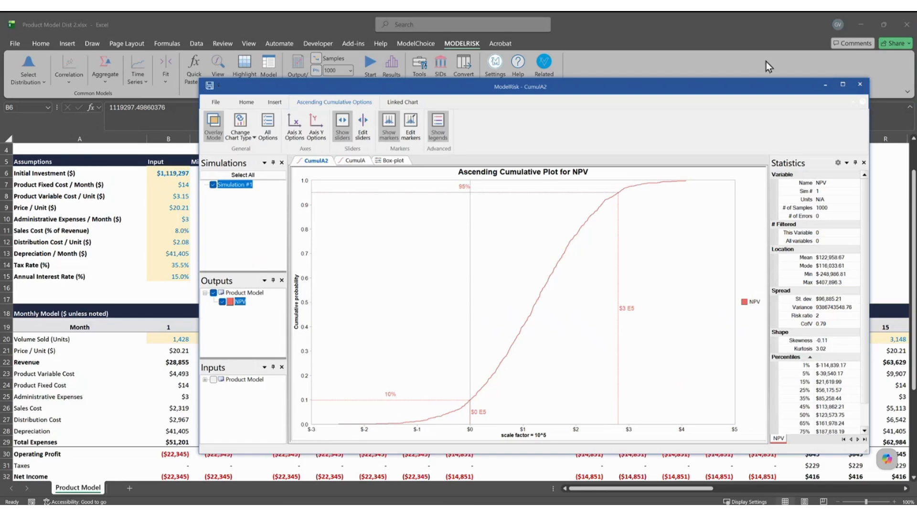
# Close the NPV chart and view the About ModelRisk information from the Help menu.
pyautogui.click(860, 84)
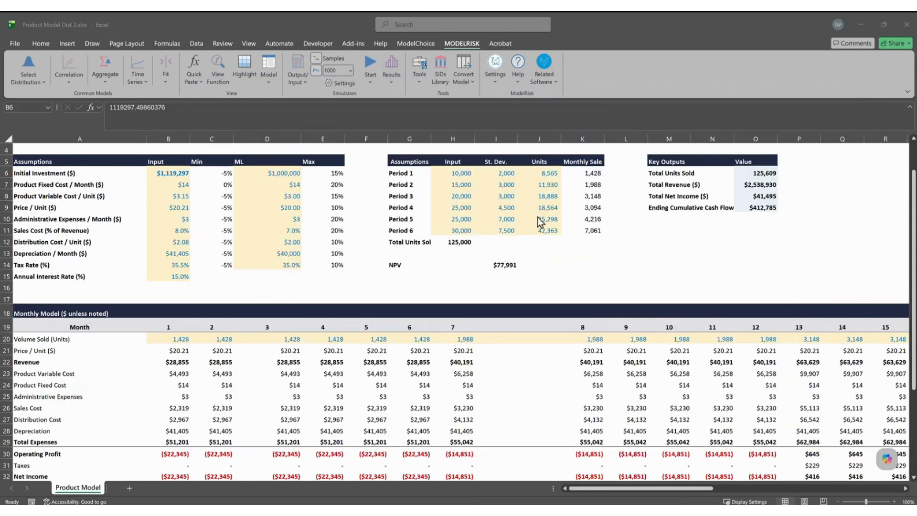
pyautogui.click(358, 276)
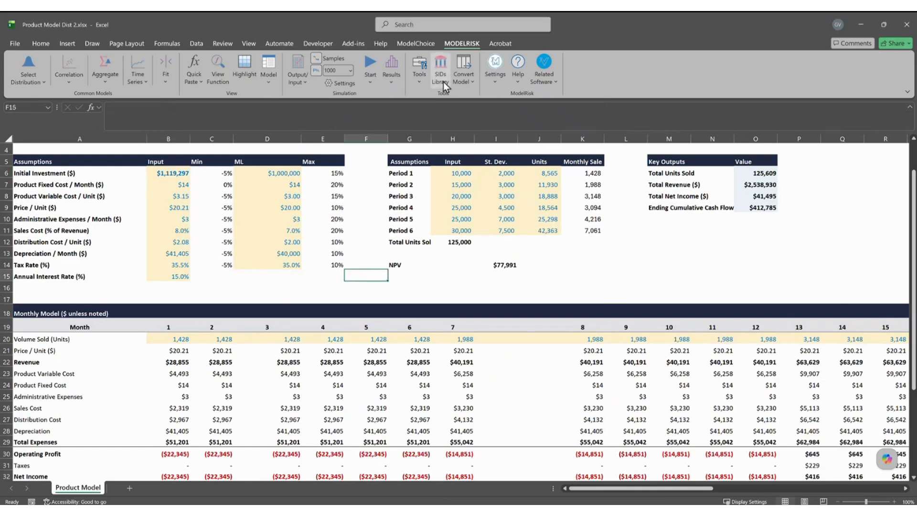
pyautogui.click(521, 82)
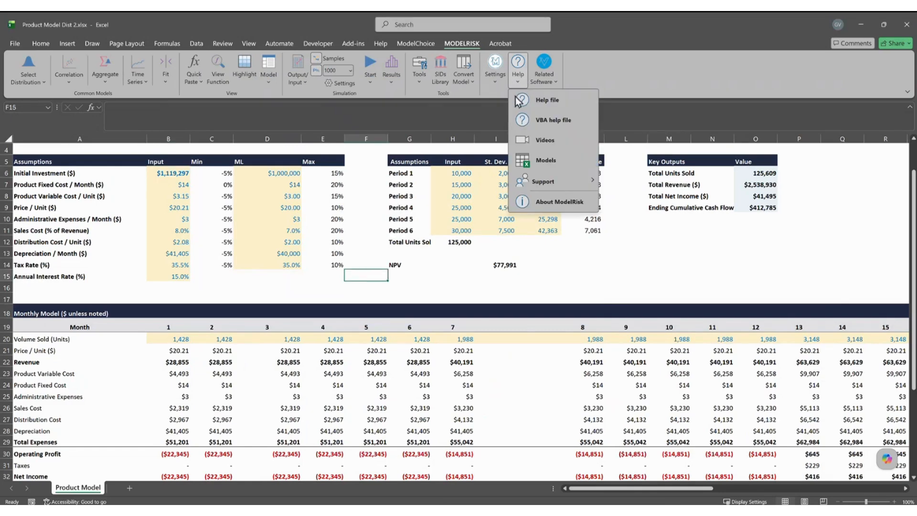
pyautogui.click(549, 203)
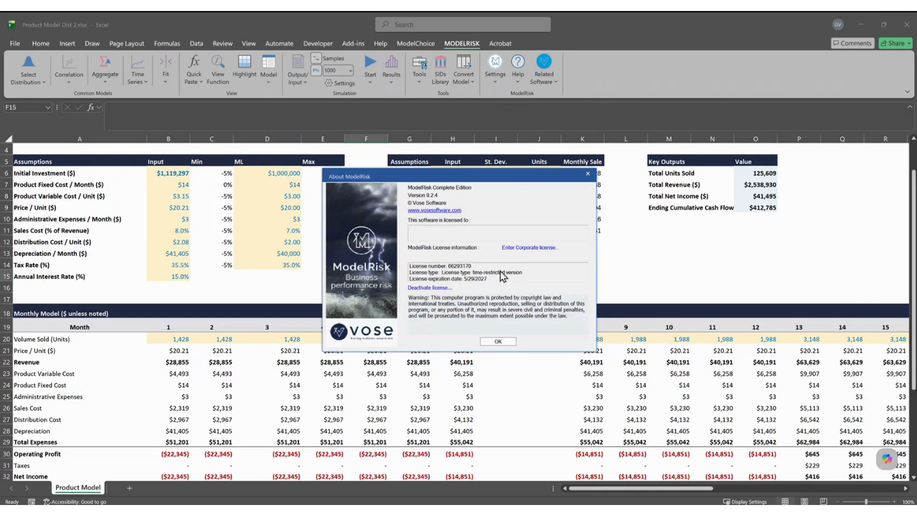
pyautogui.click(587, 174)
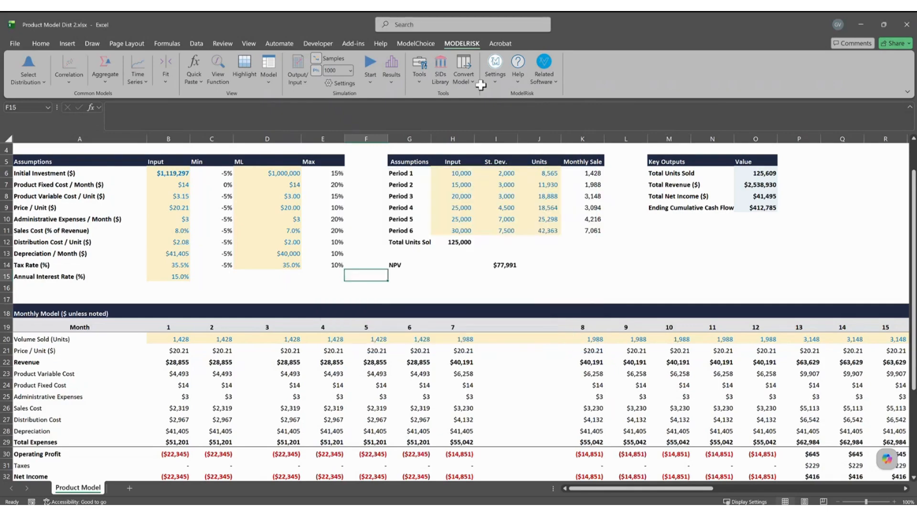
pyautogui.click(518, 61)
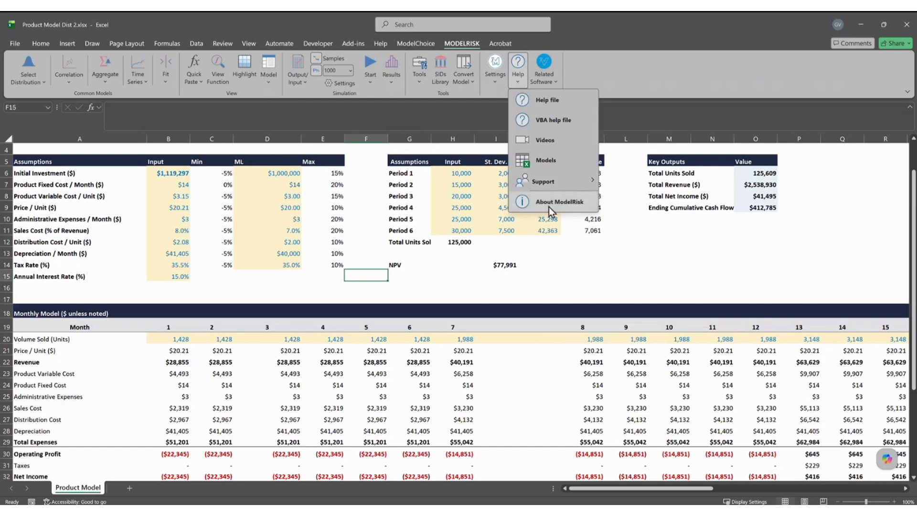
pyautogui.click(551, 205)
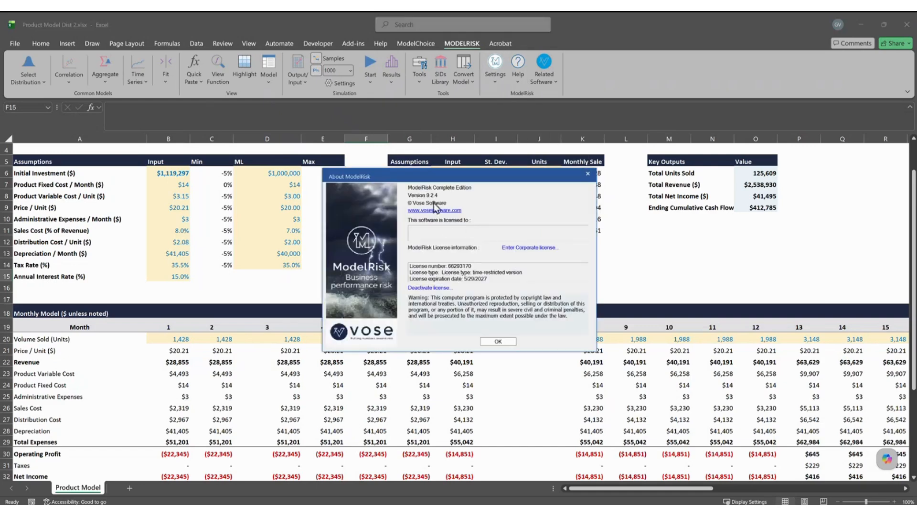
pyautogui.click(587, 174)
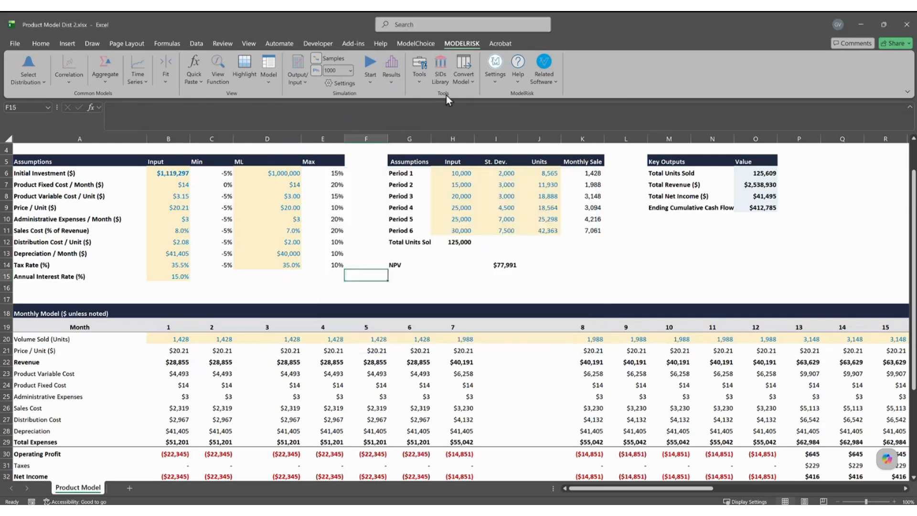
# Look over ModelRisk's Help and Settings options, including Check for Updates.
pyautogui.click(520, 84)
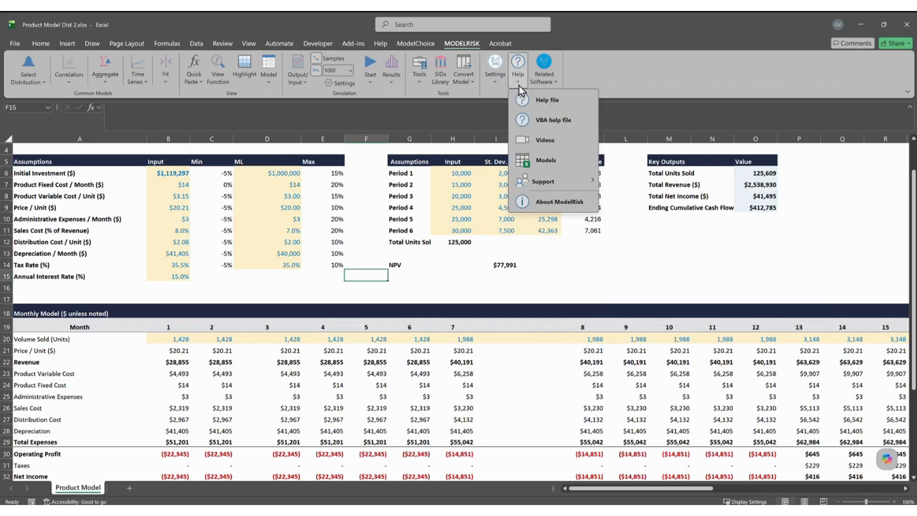
pyautogui.click(497, 85)
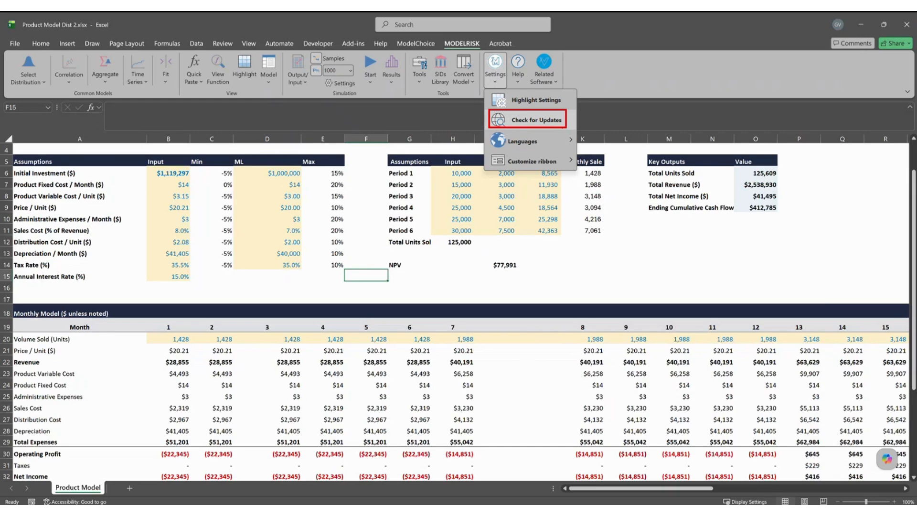
pyautogui.press('Escape')
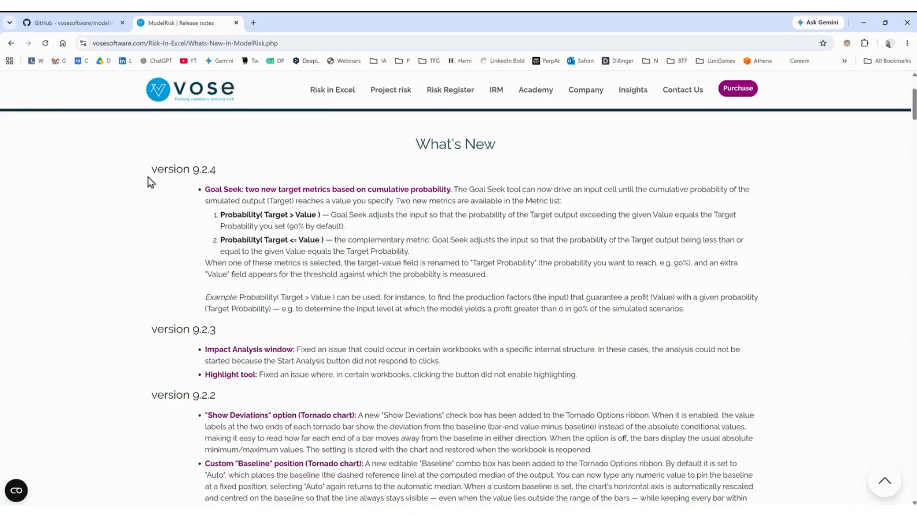
# Highlight the version 9.2.4 release-notes heading, then minimize the browser back to Excel.
pyautogui.tripleClick(161, 171)
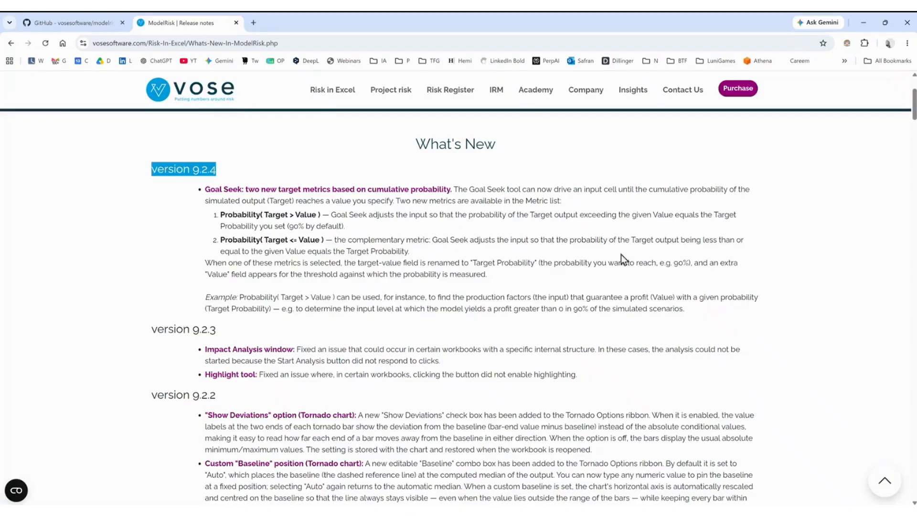
pyautogui.click(862, 23)
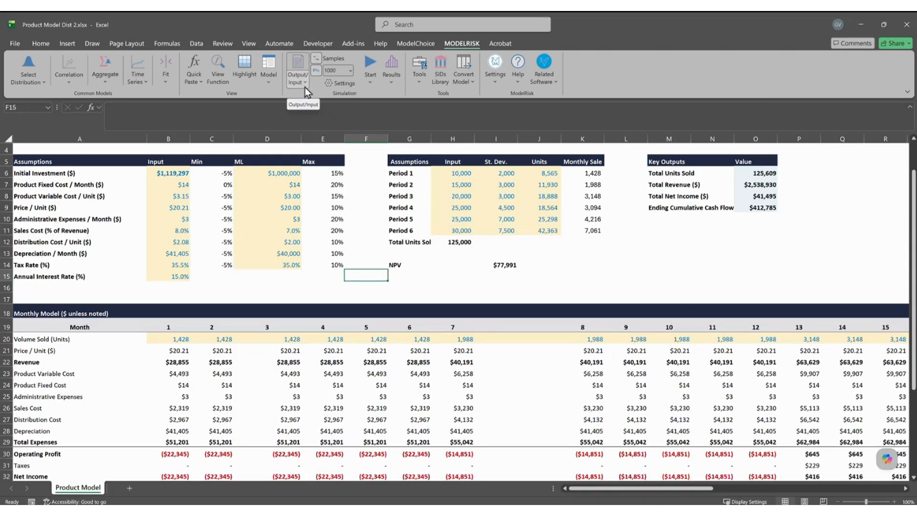
# Reopen ModelRisk Goal Seek to review its 10% target probability setup, then close it.
pyautogui.click(269, 80)
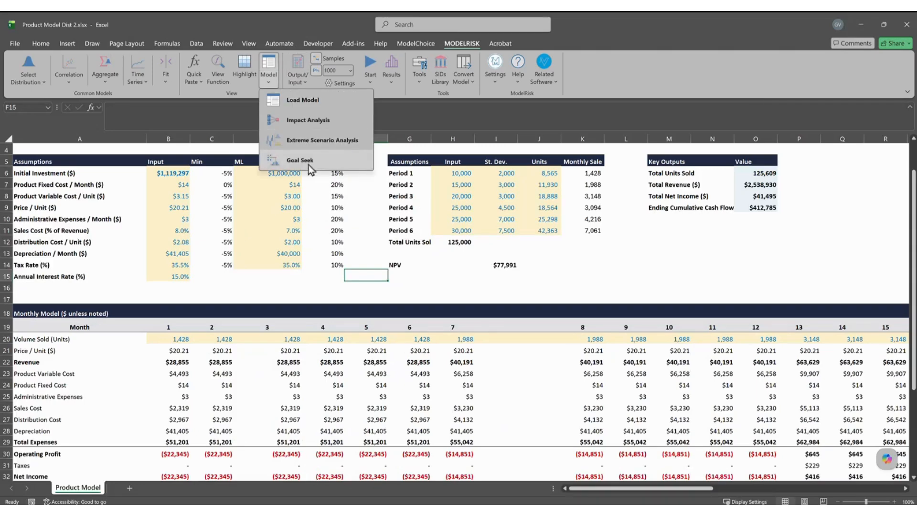
pyautogui.click(308, 161)
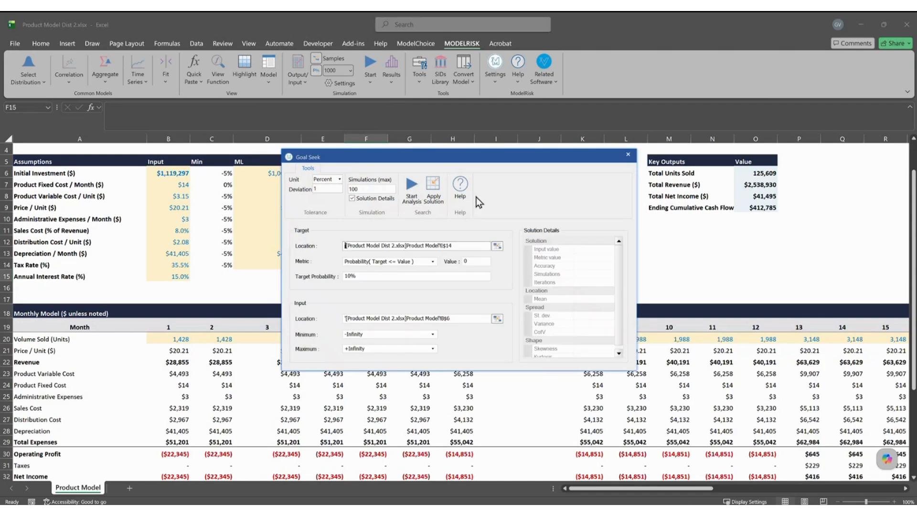
pyautogui.hotkey('ctrl', '2')
pyautogui.moveTo(442, 162)
pyautogui.mouseDown()
pyautogui.moveTo(409, 204)
pyautogui.moveTo(454, 173)
pyautogui.moveTo(413, 170)
pyautogui.mouseUp()
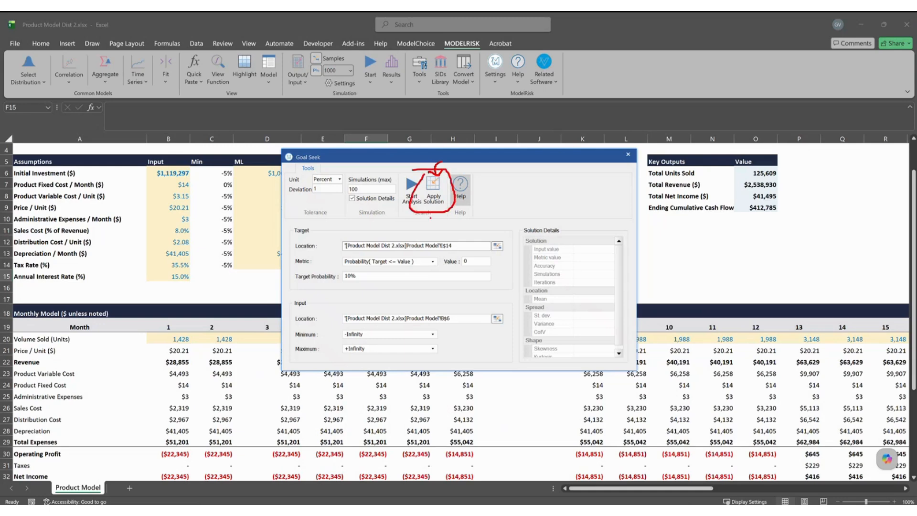
pyautogui.press('Escape')
pyautogui.click(628, 155)
# Close Product Model Dist 2.xlsx without saving.
pyautogui.click(638, 254)
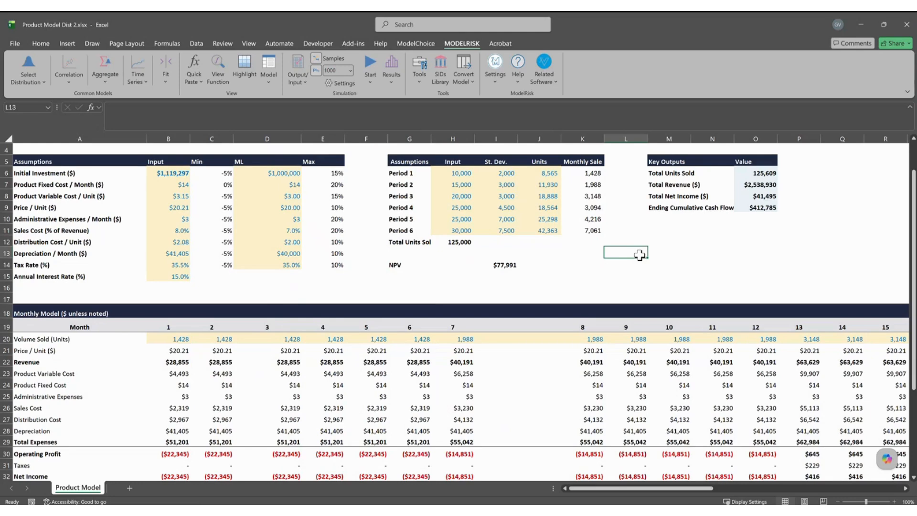
pyautogui.hotkey('ctrl', 'w')
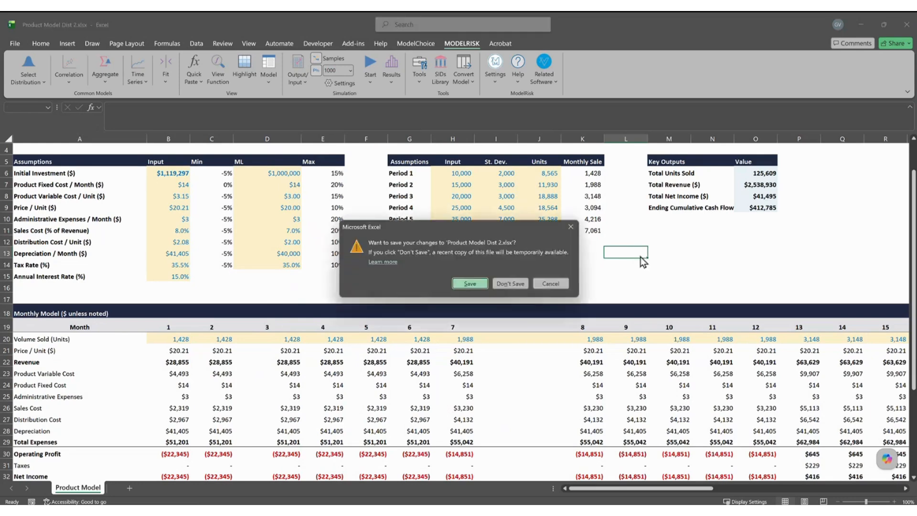
pyautogui.click(514, 288)
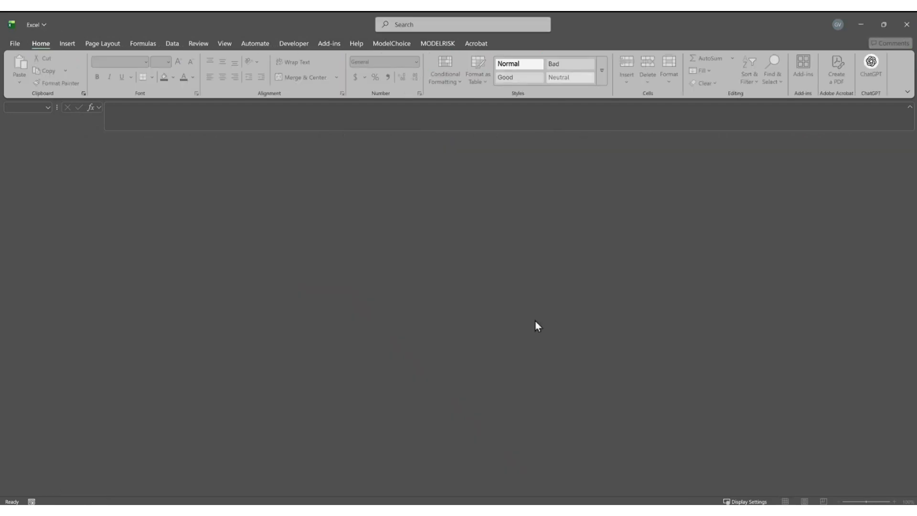
# Open the NPV Example.xlsx workbook from the File Explorer project folder.
pyautogui.click(330, 431)
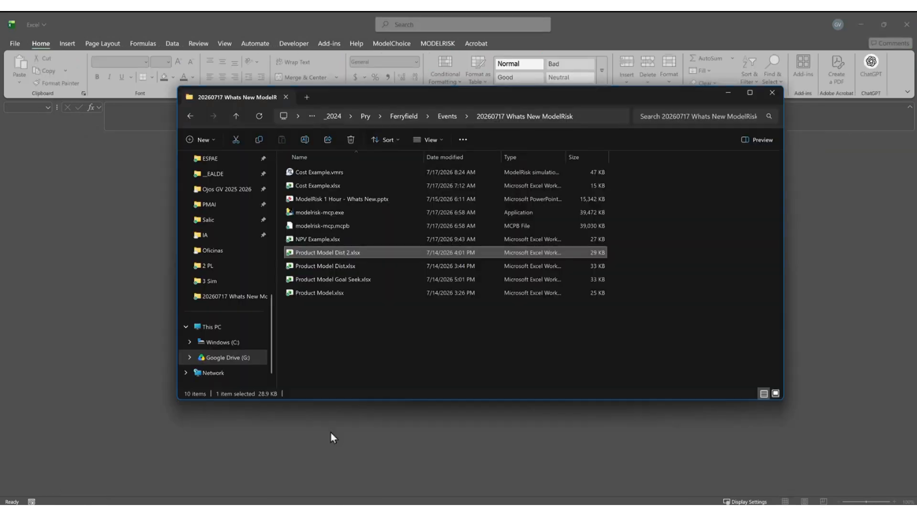
pyautogui.doubleClick(326, 239)
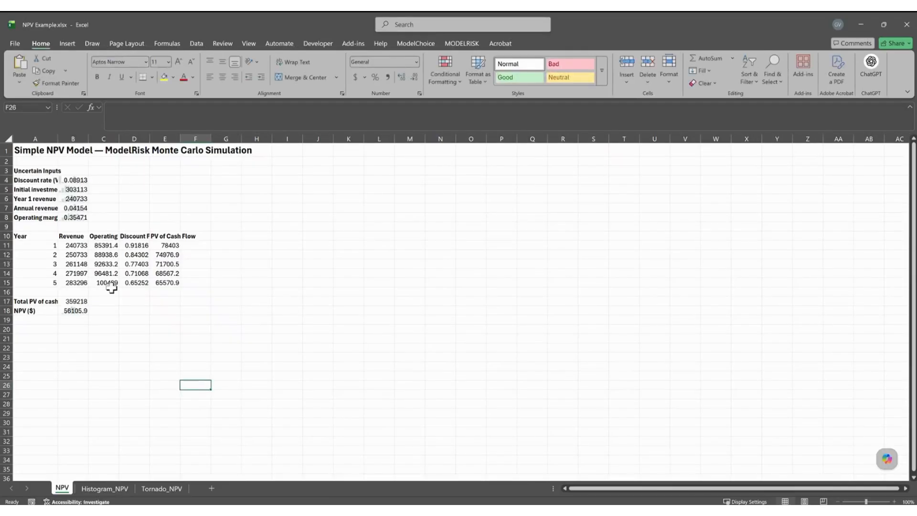
# Auto-fit columns B through E of the NPV model to their contents.
pyautogui.moveTo(70, 245); pyautogui.dragTo(167, 282)
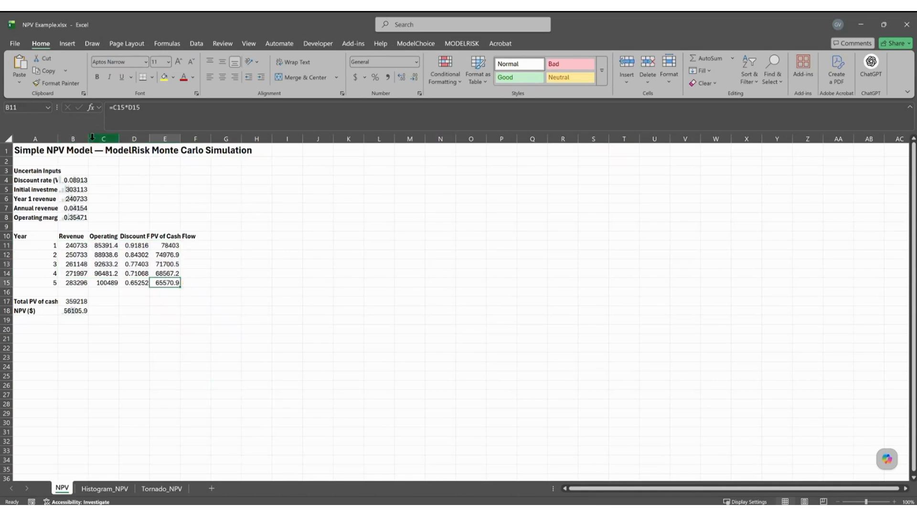
pyautogui.moveTo(85, 137); pyautogui.dragTo(180, 137)
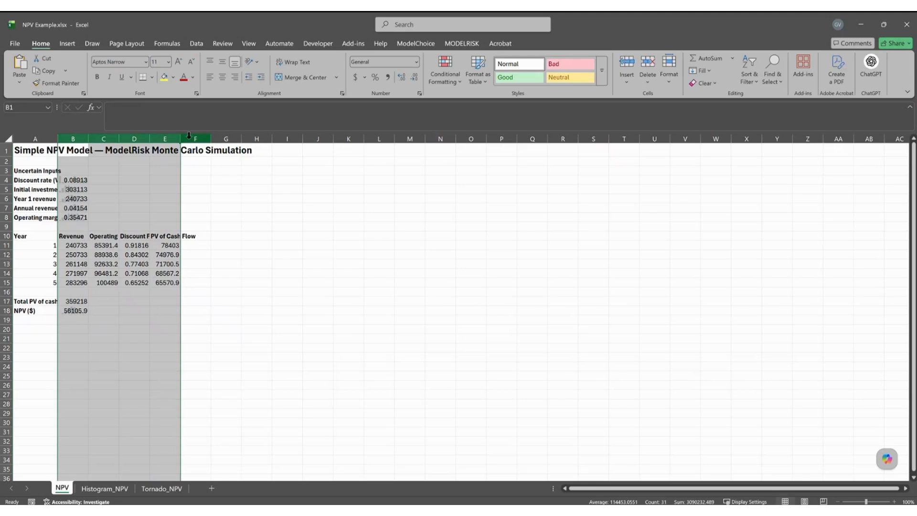
pyautogui.doubleClick(180, 138)
pyautogui.click(307, 287)
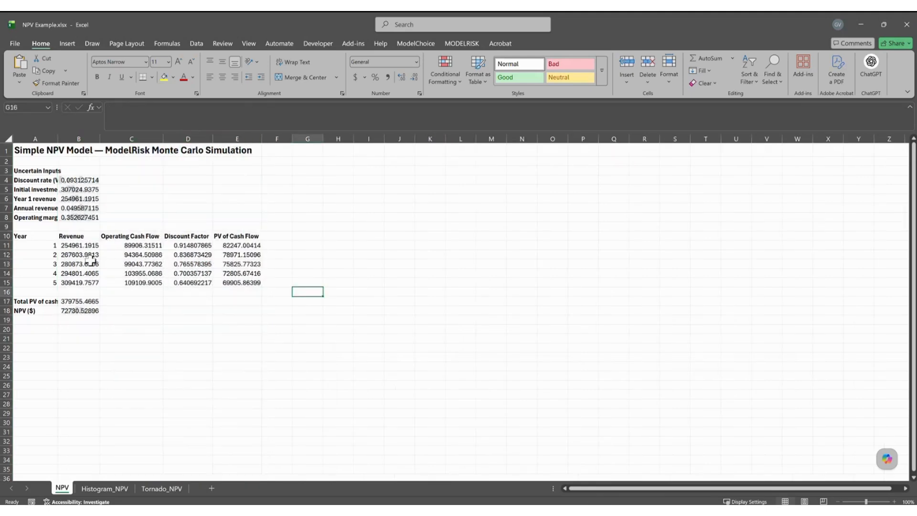
# Format the yearly figures in B11:E15 as accounting dollars with no decimals.
pyautogui.moveTo(74, 245); pyautogui.dragTo(219, 283)
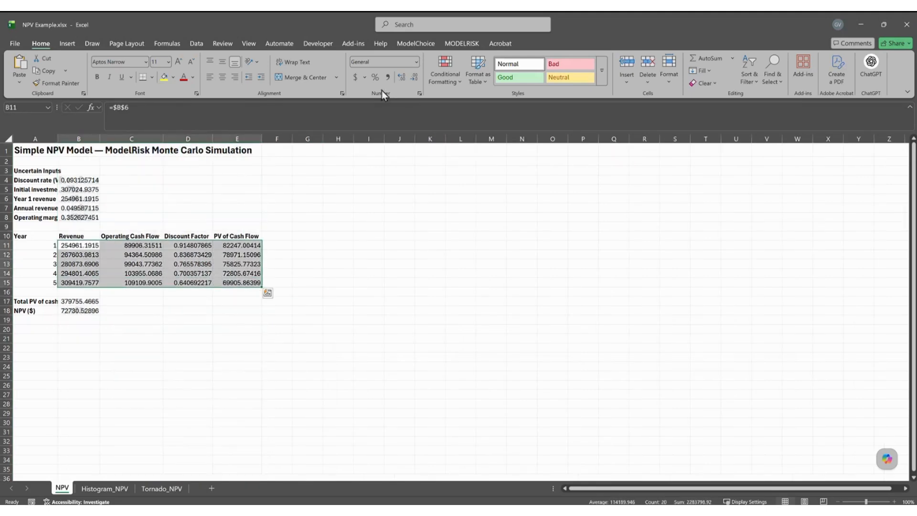
pyautogui.click(356, 80)
pyautogui.click(412, 77)
pyautogui.click(412, 78)
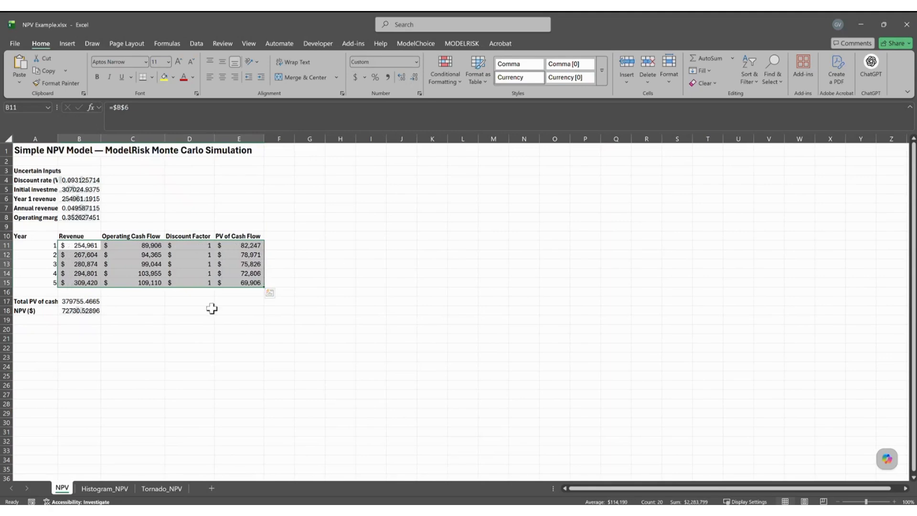
pyautogui.click(210, 310)
# Format the total PV and NPV values in B17:B18 as whole-dollar accounting amounts.
pyautogui.moveTo(69, 299); pyautogui.dragTo(75, 311)
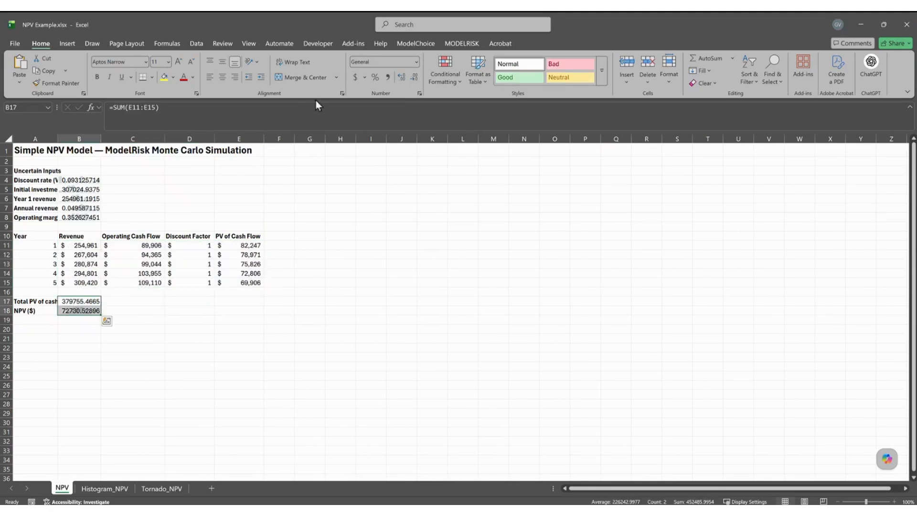
pyautogui.click(355, 81)
pyautogui.click(414, 77)
pyautogui.click(414, 77)
pyautogui.click(79, 338)
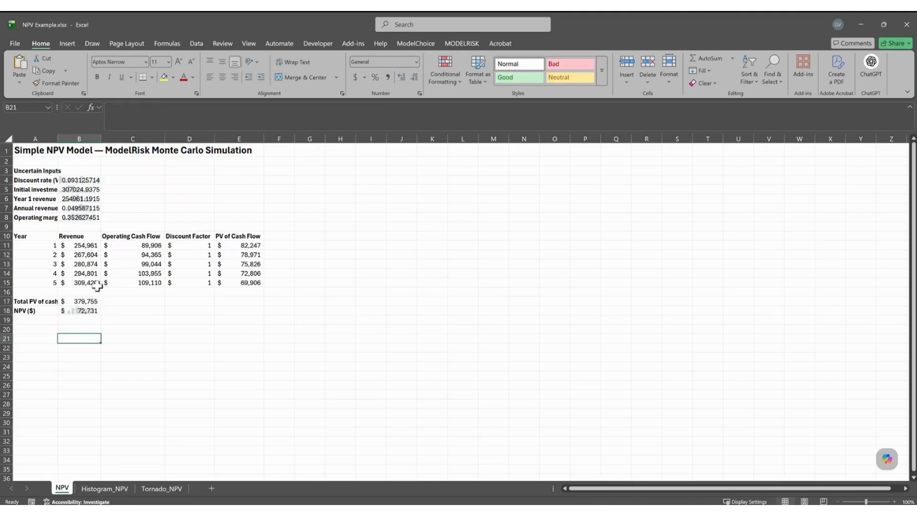
# Widen column A so the labels show in full, then return to the PowerPoint presentation.
pyautogui.moveTo(57, 138); pyautogui.dragTo(82, 138)
pyautogui.click(195, 319)
pyautogui.click(274, 346)
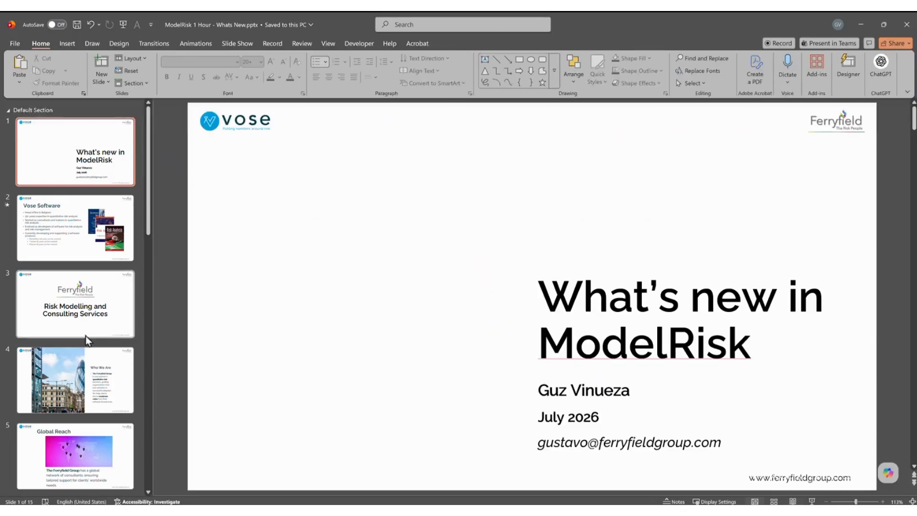
pyautogui.scroll(-3, 85, 336)
pyautogui.scroll(-8, 100, 340)
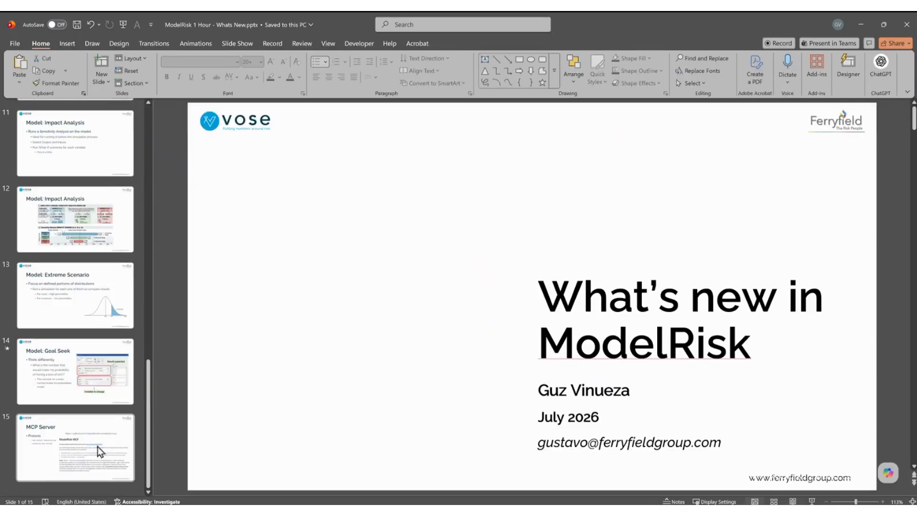
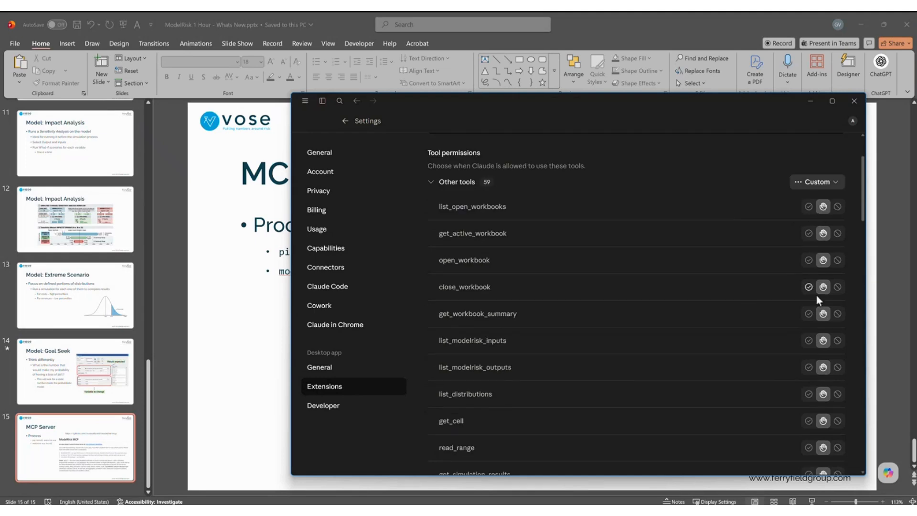
# Set the ModelRisk extension's Other tools permission to Always allow, then return to the home screen.
pyautogui.scroll(-15, 812, 411)
pyautogui.scroll(-10, 803, 421)
pyautogui.scroll(1, 802, 385)
pyautogui.scroll(20, 801, 387)
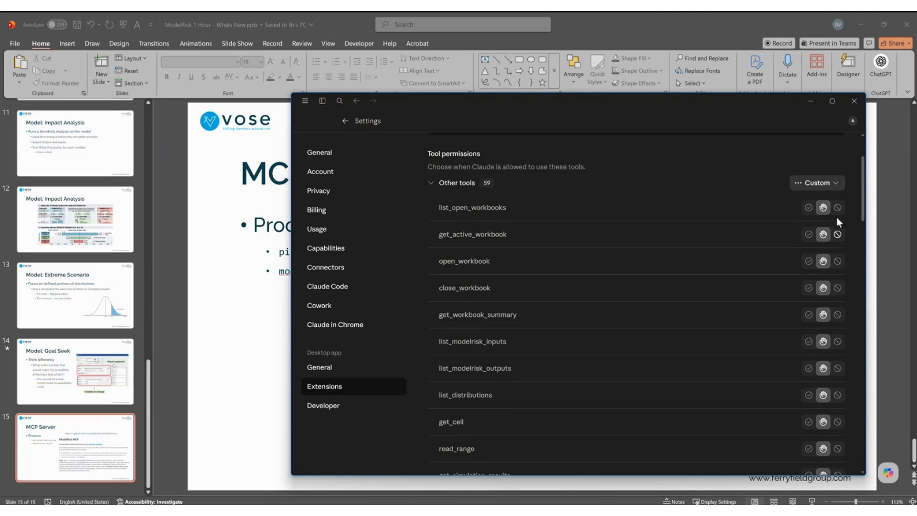
pyautogui.click(833, 183)
pyautogui.click(790, 202)
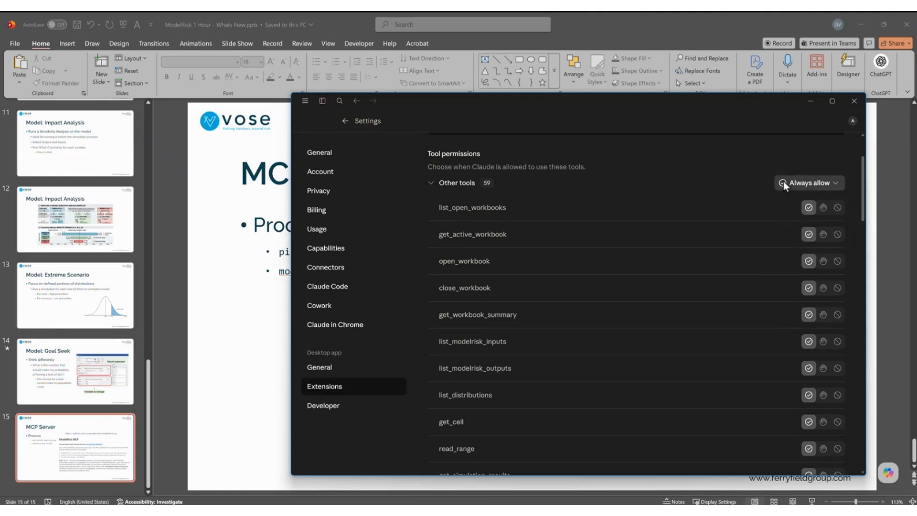
pyautogui.click(344, 121)
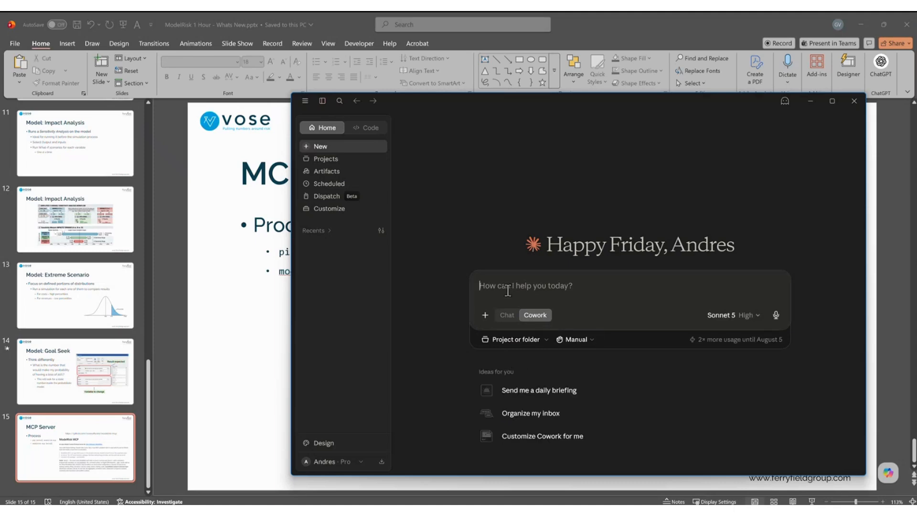
# Delete the Histogram_NPV and Tornado_NPV sheets from NPV Example.xlsx, keeping only the NPV sheet.
pyautogui.click(647, 509)
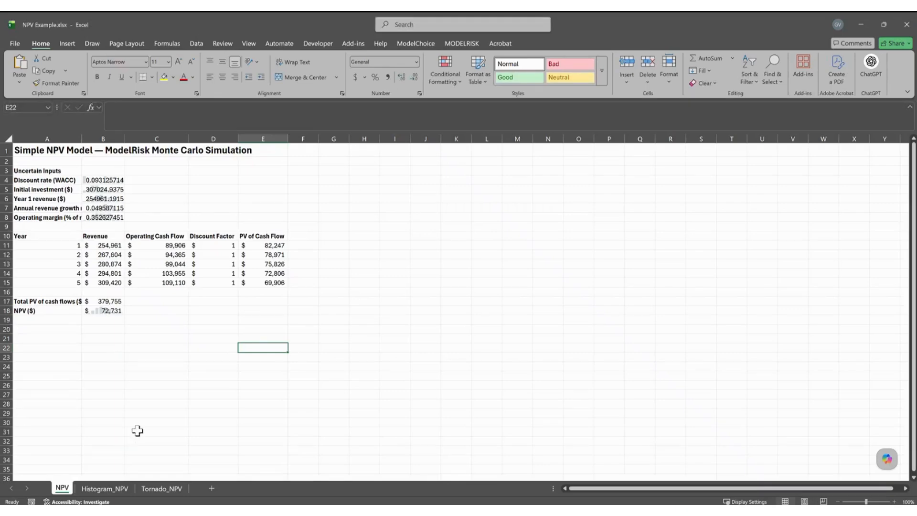
pyautogui.click(108, 487)
pyautogui.keyDown('ctrl'); pyautogui.click(168, 489); pyautogui.keyUp('ctrl')
pyautogui.rightClick(168, 490)
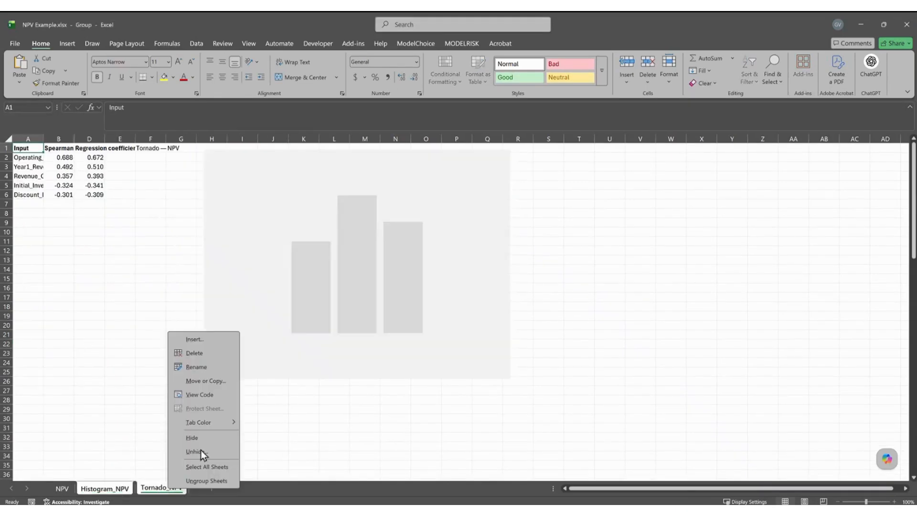
pyautogui.click(208, 357)
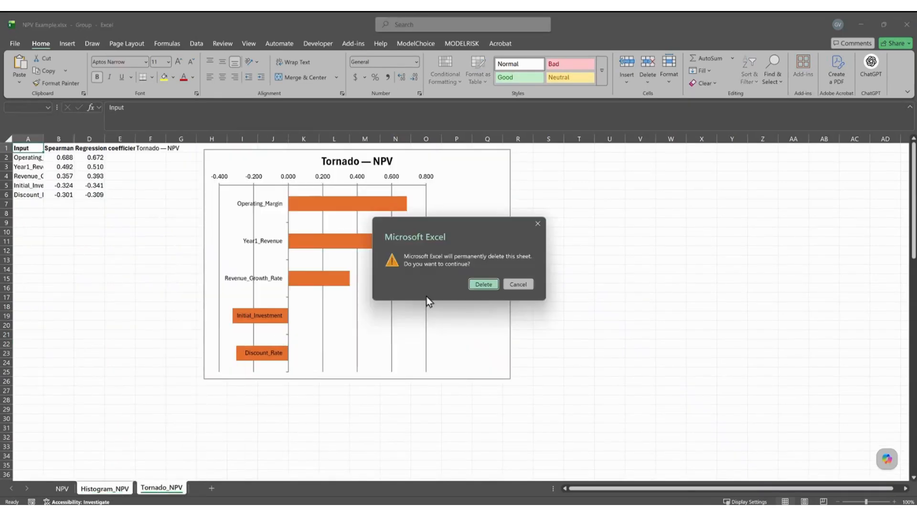
pyautogui.click(478, 286)
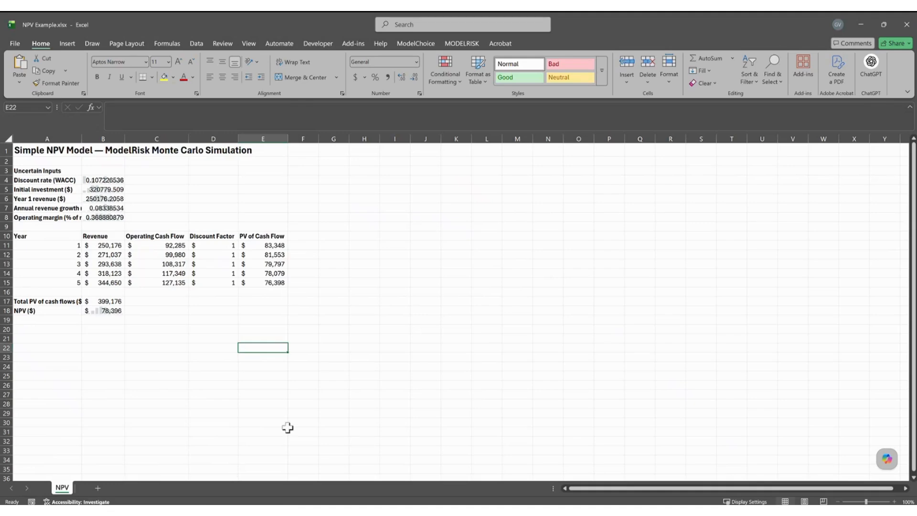
pyautogui.hotkey('alt', 'Tab')
# Ask Claude to list the ModelRisk inputs and outputs of the currently open workbook.
pyautogui.click(552, 298)
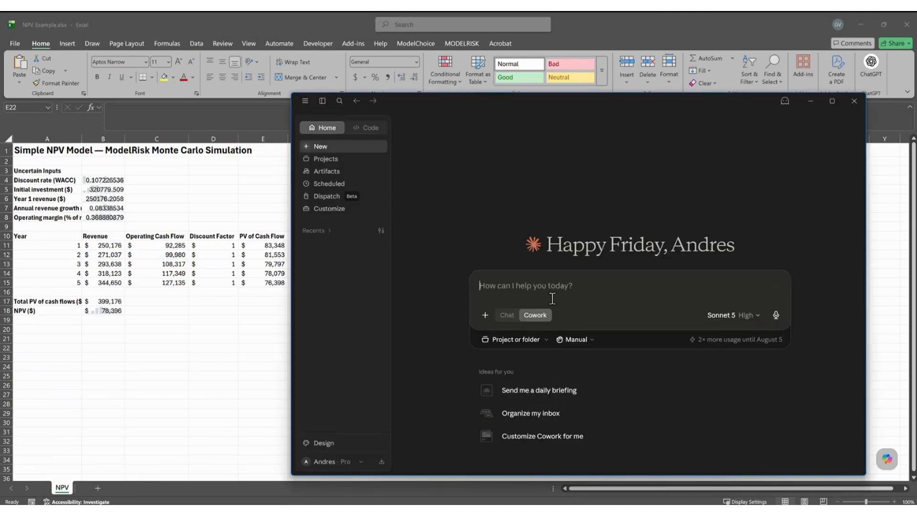
pyautogui.write('fROM THE OPER')
pyautogui.hotkey('ctrl', 'a')
pyautogui.press('capslock')
pyautogui.write('From the current worlsh')
pyautogui.press('BackSpace')
pyautogui.press('BackSpace')
pyautogui.press('BackSpace')
pyautogui.write('kbook open, list the inputs and outputs for ModelRisk')
pyautogui.press('Return')
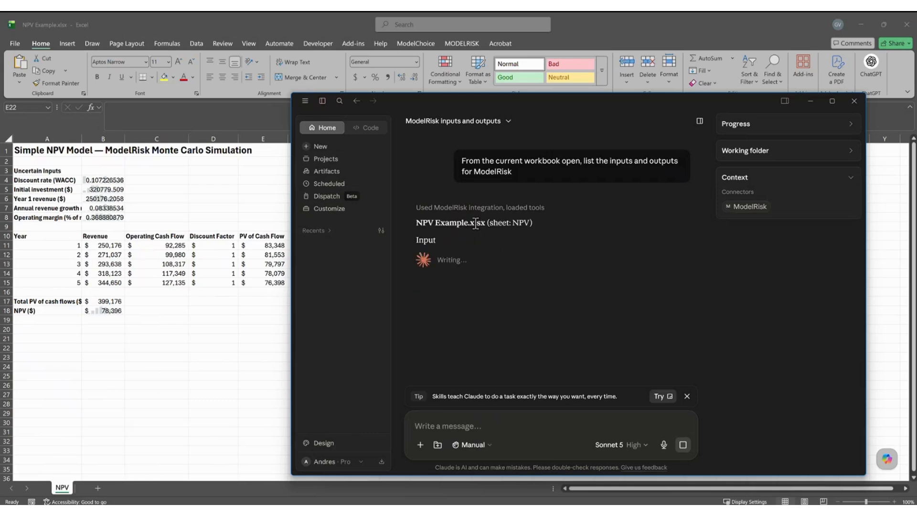
# Maximize Claude and review the listed Discount_Rate, Initial_Investment, Revenue_Growth_Rate and Operating_Margin inputs.
pyautogui.click(832, 101)
pyautogui.moveTo(294, 167); pyautogui.dragTo(453, 168)
pyautogui.moveTo(307, 180); pyautogui.dragTo(563, 187)
pyautogui.click(348, 194)
pyautogui.moveTo(357, 207); pyautogui.dragTo(473, 205)
pyautogui.moveTo(375, 222); pyautogui.dragTo(511, 229)
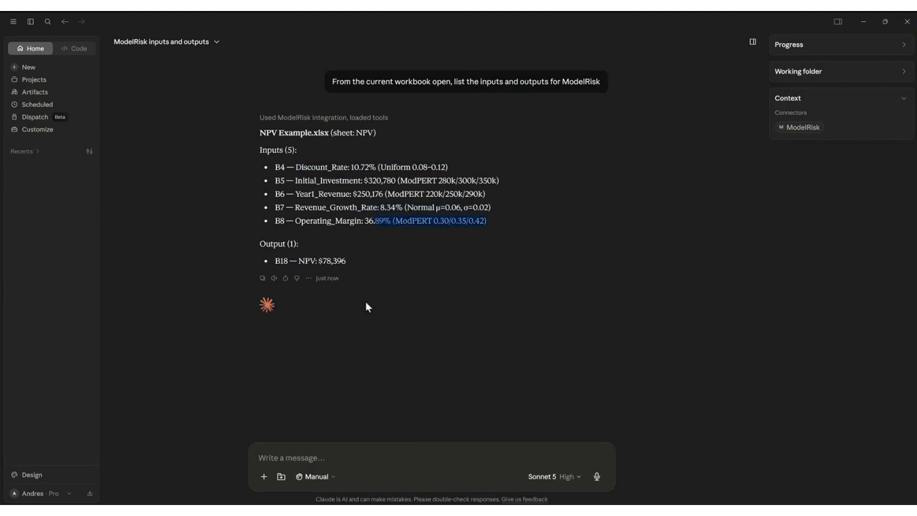
# Check the revenue and cash flow formulas, select inputs B4:B8, and view the ModelRisk Model overview.
pyautogui.click(863, 22)
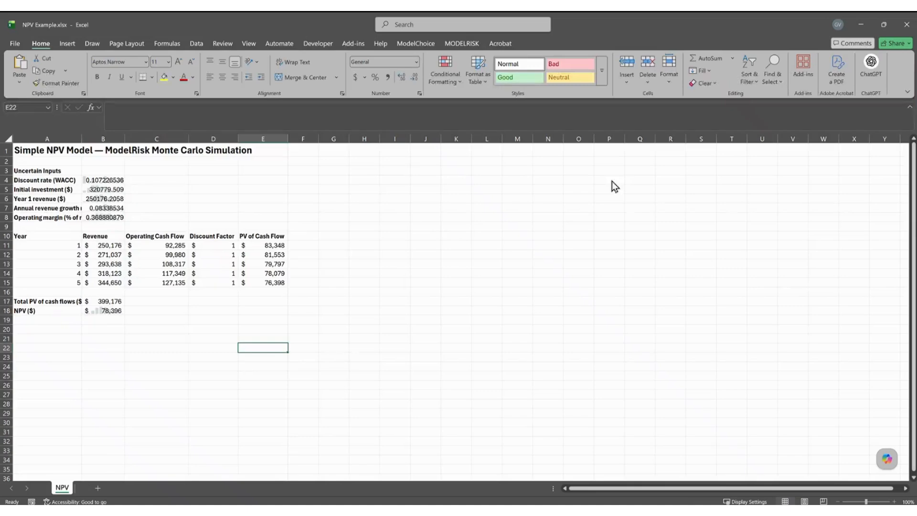
pyautogui.click(107, 326)
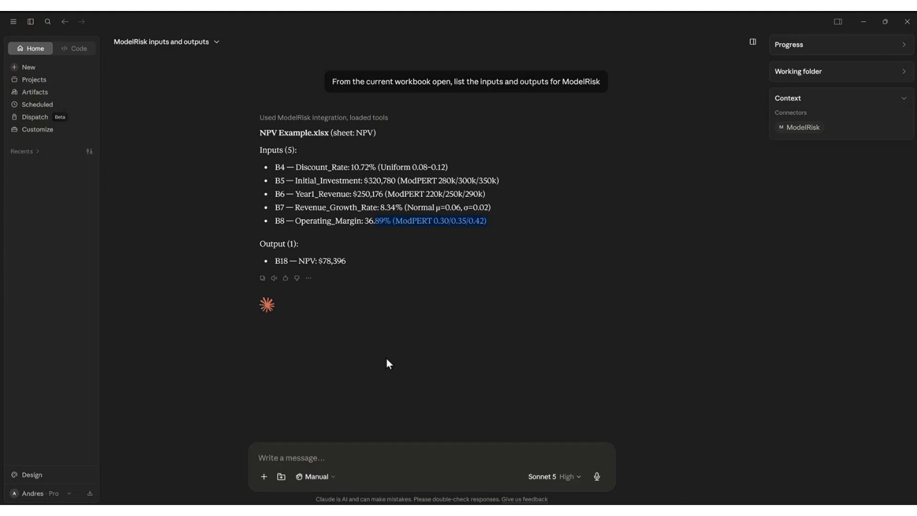
pyautogui.hotkey('alt', 'Tab')
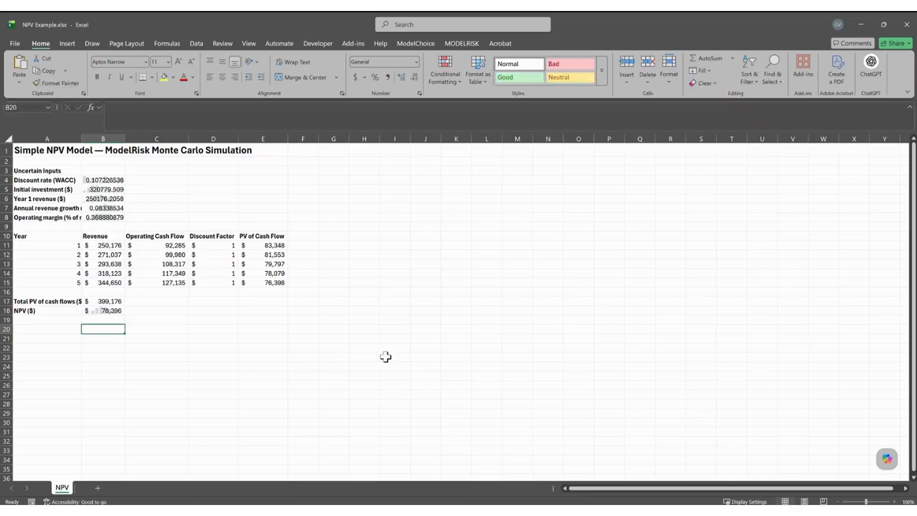
pyautogui.click(165, 245)
pyautogui.click(101, 247)
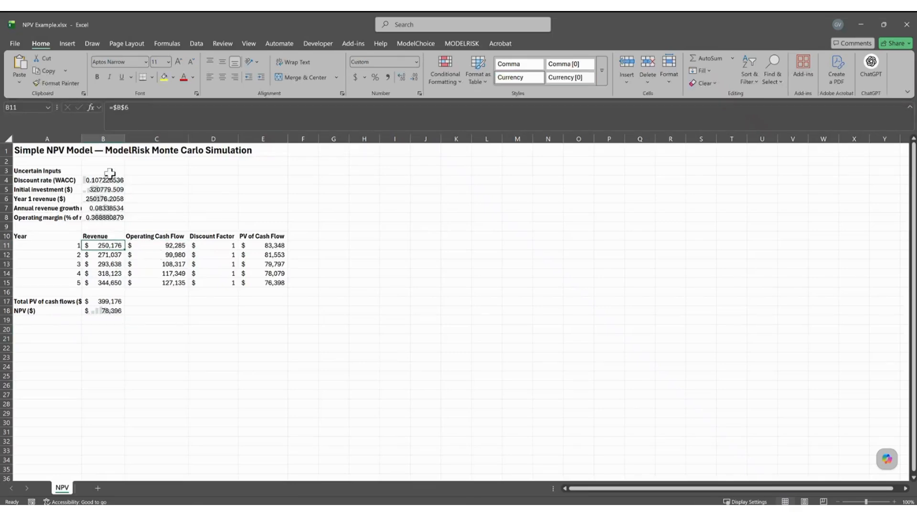
pyautogui.click(101, 198)
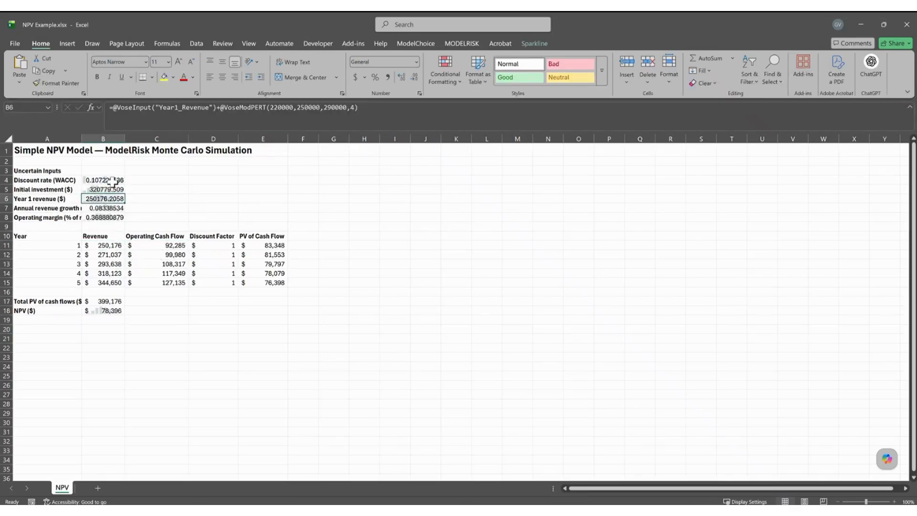
pyautogui.moveTo(111, 181); pyautogui.dragTo(114, 217)
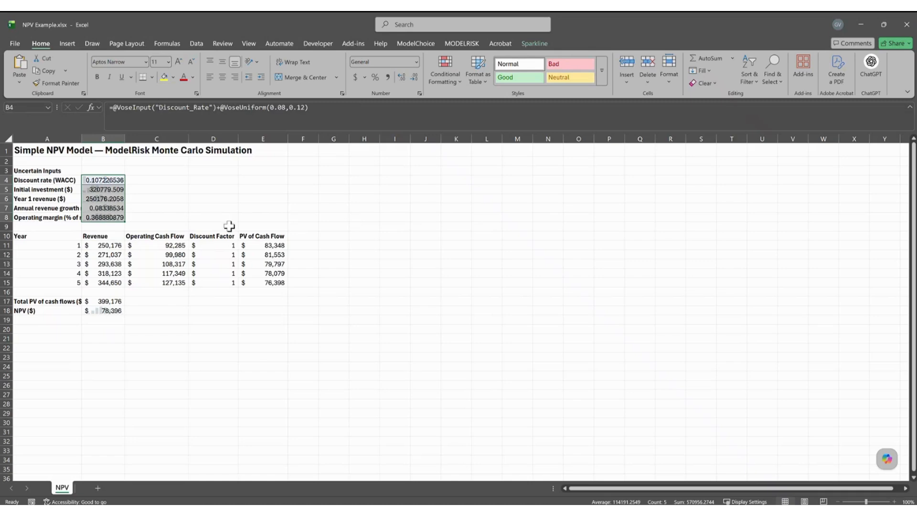
pyautogui.click(462, 43)
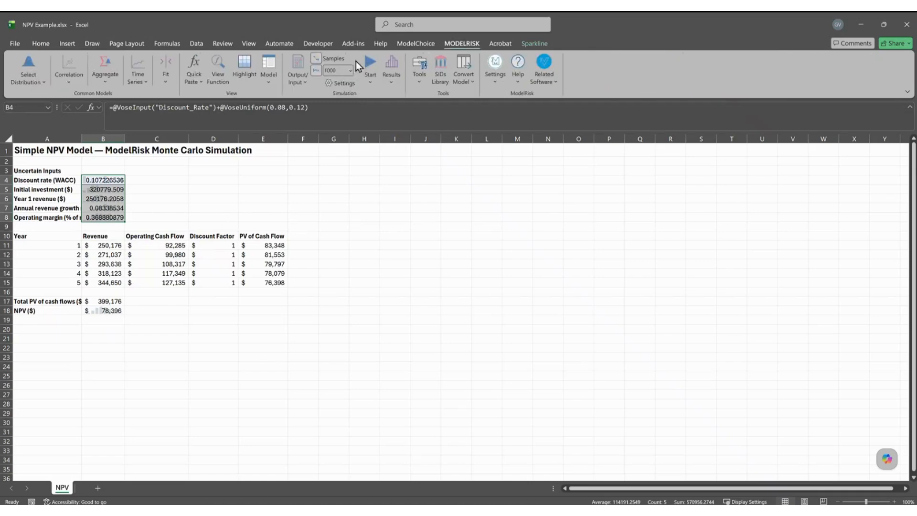
pyautogui.click(269, 73)
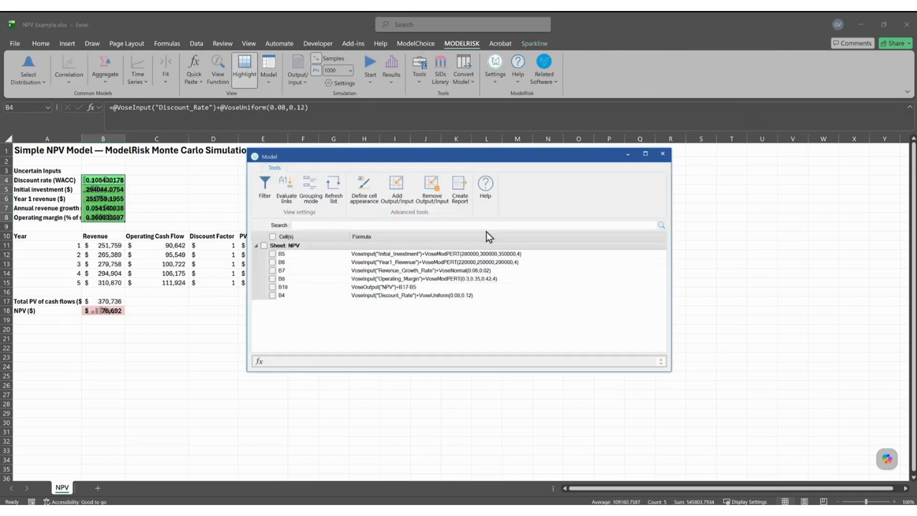
pyautogui.click(662, 153)
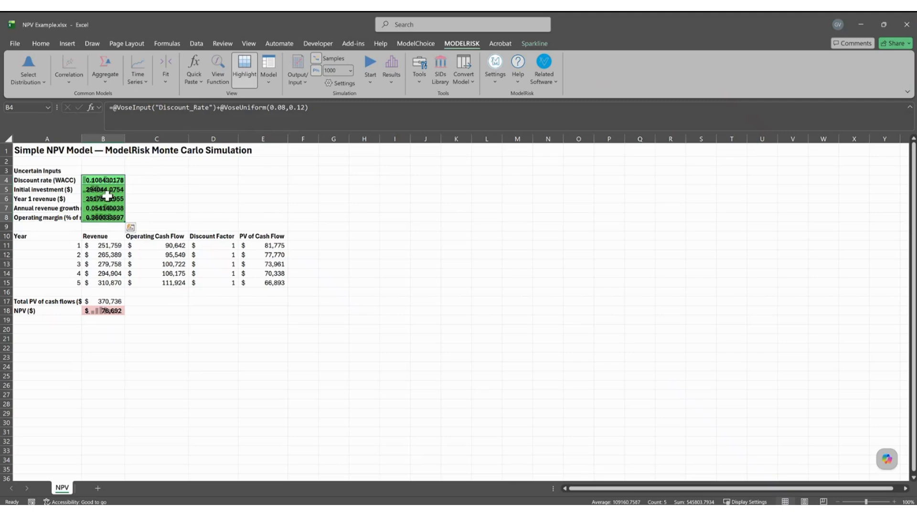
# Turn off Show results sparklines in ModelRisk Simulation Settings.
pyautogui.click(95, 235)
pyautogui.moveTo(104, 181); pyautogui.dragTo(103, 226)
pyautogui.click(341, 84)
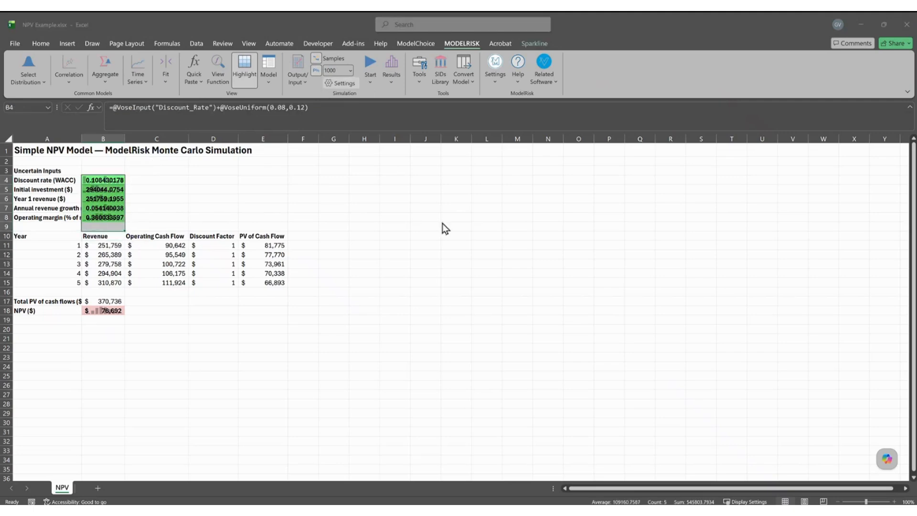
pyautogui.click(496, 264)
pyautogui.click(564, 356)
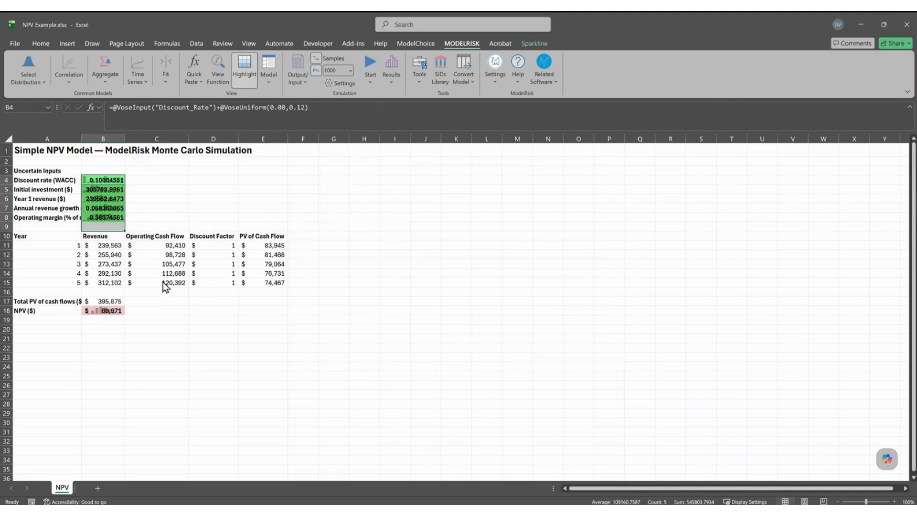
pyautogui.click(183, 199)
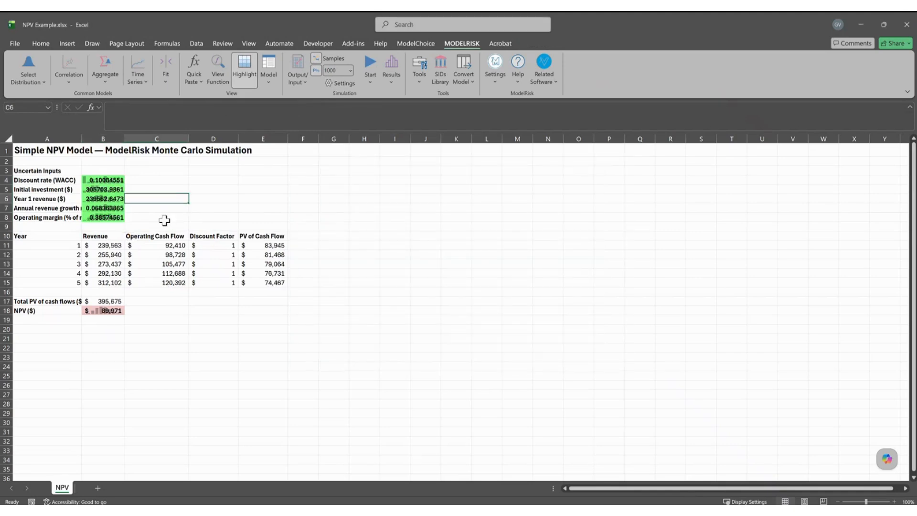
pyautogui.hotkey('alt', 'Tab')
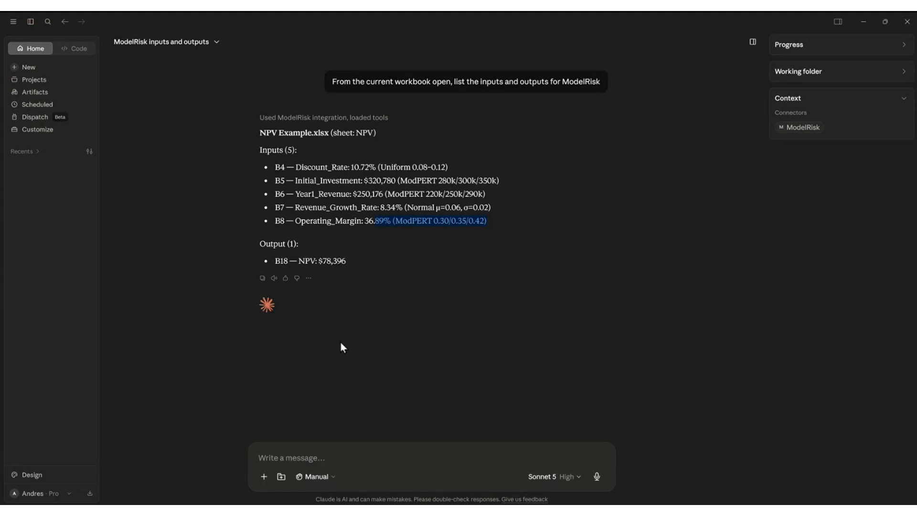
# Ask Claude to run a simulation of 1000 iterations and give a table with the main results.
pyautogui.hotkey('alt', 'Tab')
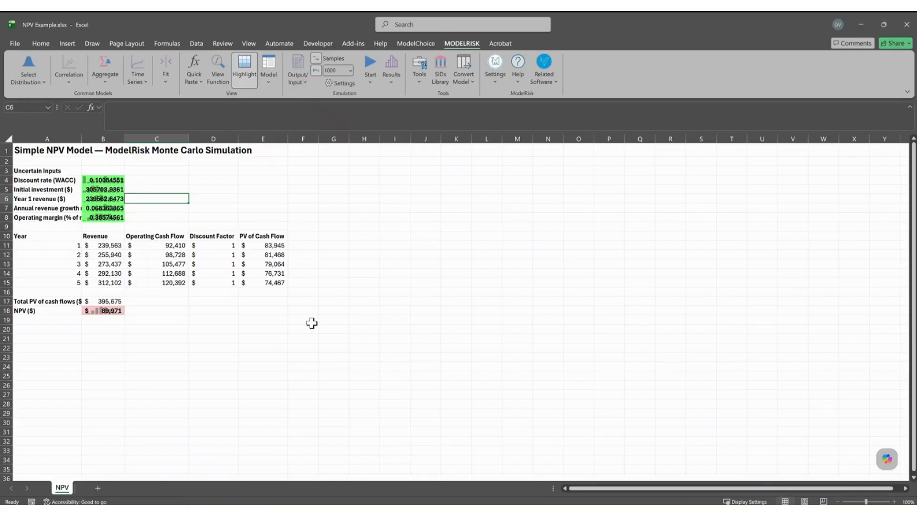
pyautogui.hotkey('alt', 'Tab')
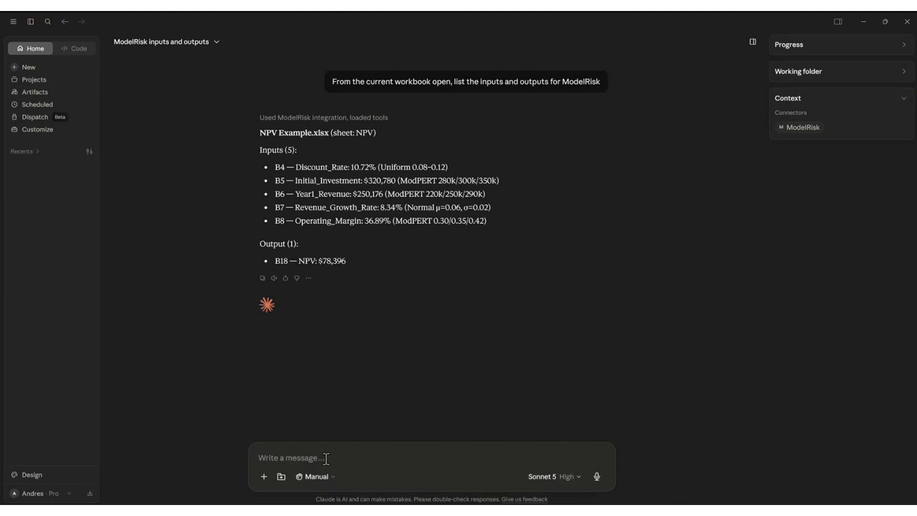
pyautogui.click(282, 459)
pyautogui.write('run a simulatiom of')
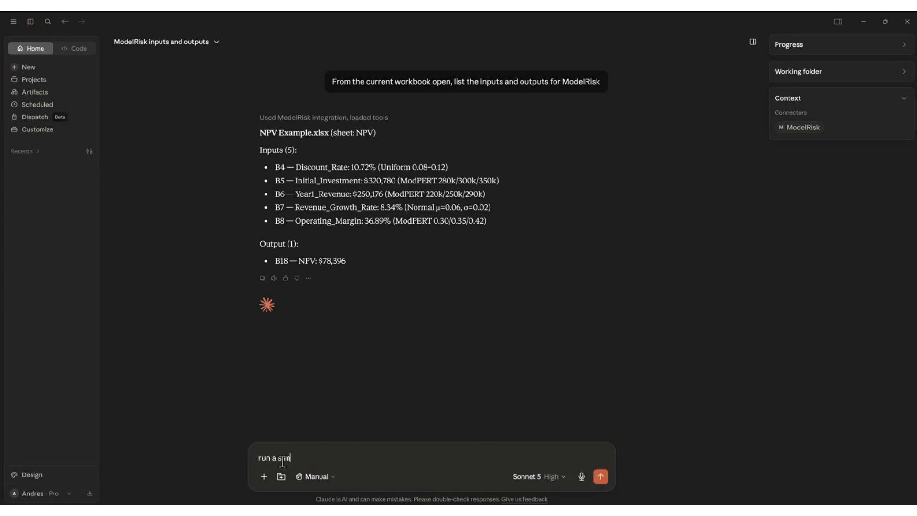
pyautogui.hotkey('shift', 'Left')
pyautogui.hotkey('shift', 'Left')
pyautogui.hotkey('shift', 'Left')
pyautogui.hotkey('shift', 'Left')
pyautogui.hotkey('shift', 'Left')
pyautogui.write('m of')
pyautogui.press('BackSpace')
pyautogui.press('BackSpace')
pyautogui.press('BackSpace')
pyautogui.press('BackSpace')
pyautogui.write('n of 1000 iterations an')
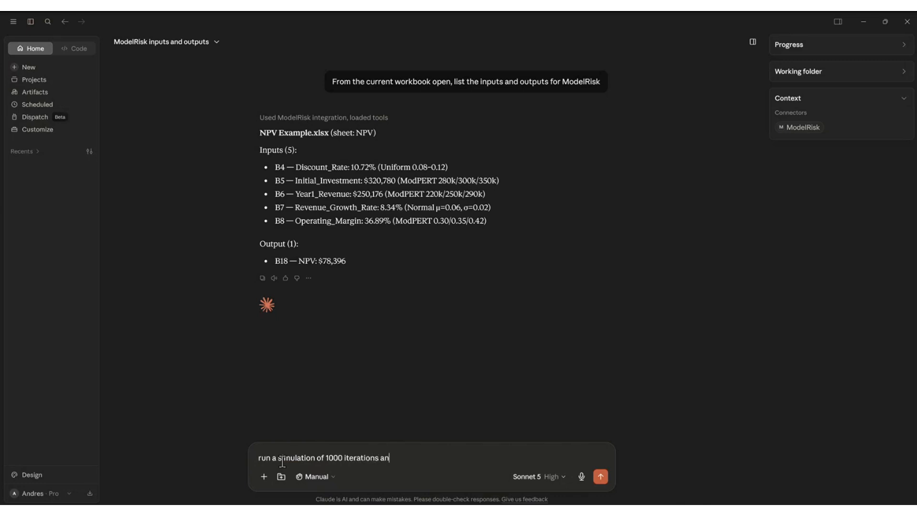
pyautogui.write('d give me a tbl')
pyautogui.press('BackSpace')
pyautogui.write('abl')
pyautogui.hotkey('ctrl', 'shift', 'Left')
pyautogui.write('table with th')
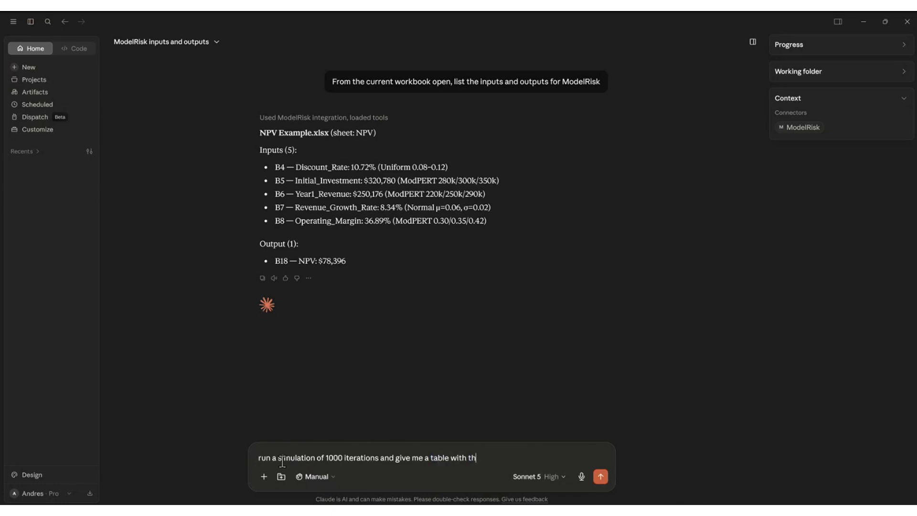
pyautogui.write('e main results')
pyautogui.press('Return')
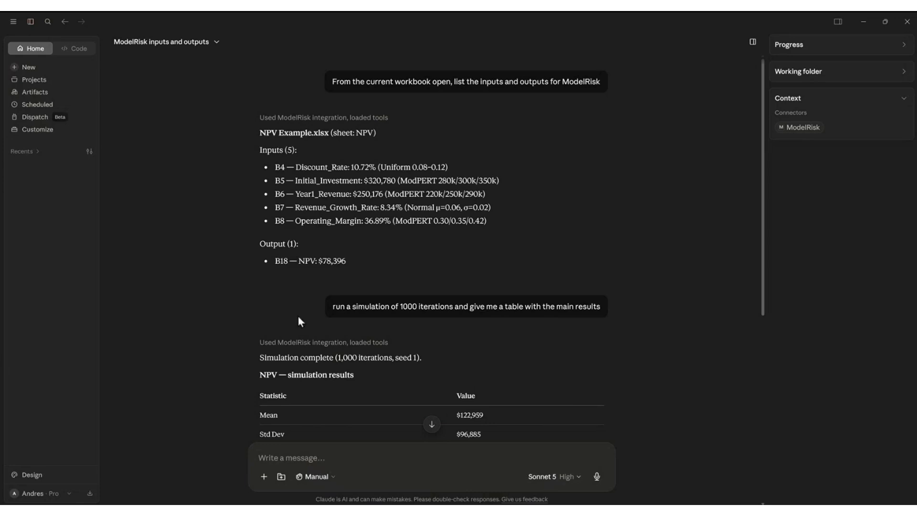
# Read the NPV results table: mean $122,959, with about a 10% chance of negative NPV.
pyautogui.scroll(-3, 386, 277)
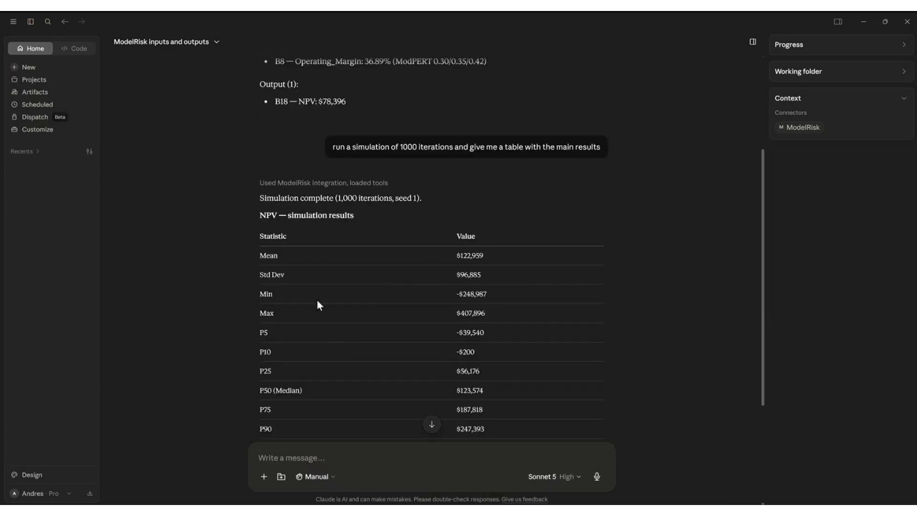
pyautogui.scroll(-1, 334, 262)
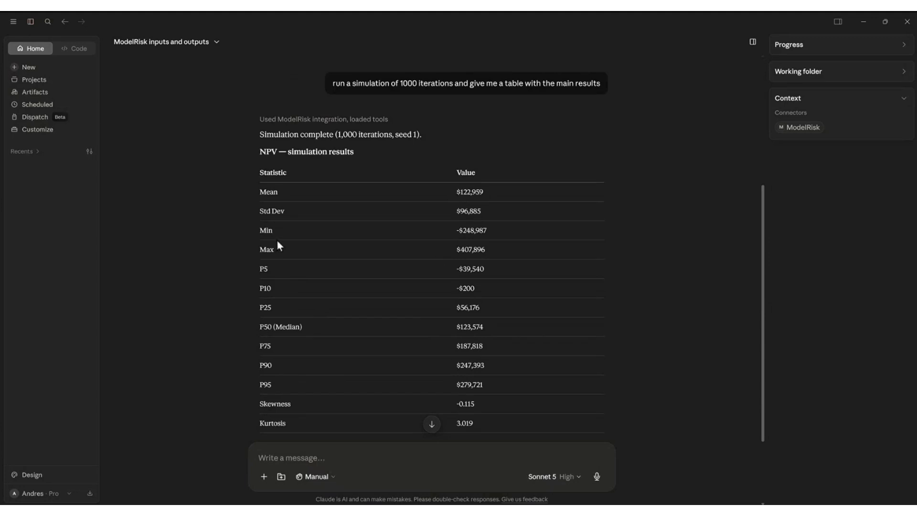
pyautogui.scroll(-2, 315, 410)
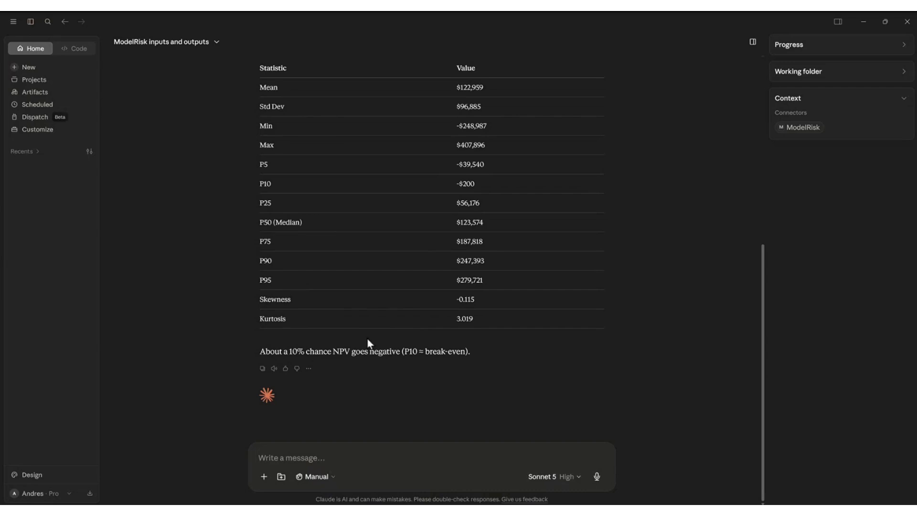
pyautogui.click(303, 463)
# Ask Claude to 'generate a tornado and histogram graphics in Excel for me to show'.
pyautogui.write('generate a tornado an')
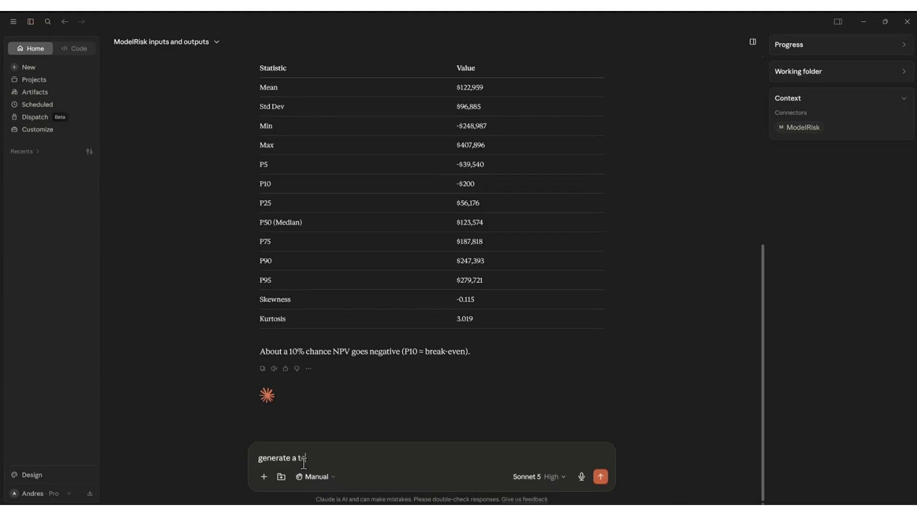
pyautogui.write('d histogram graphics in Excel for me to show')
pyautogui.press('Return')
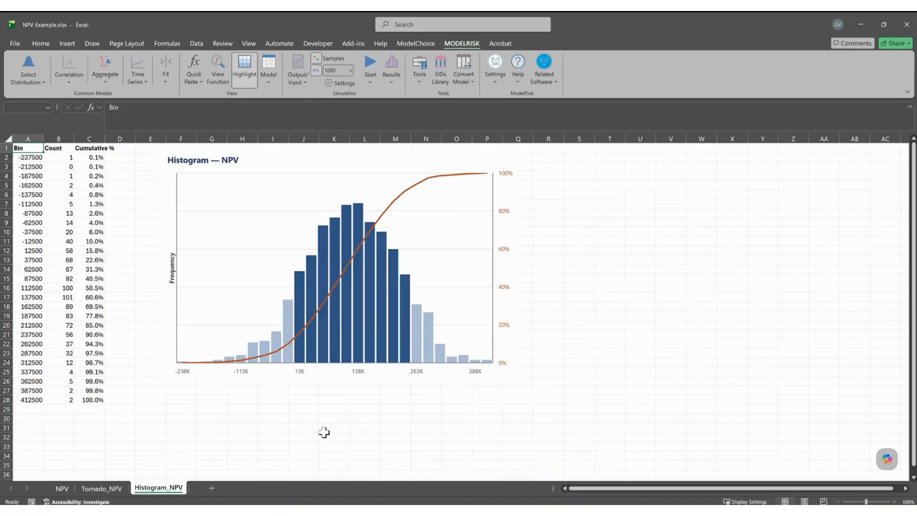
# Compare the Tornado_NPV and Histogram_NPV sheets, finding the tornado sheet nearly empty.
pyautogui.click(101, 488)
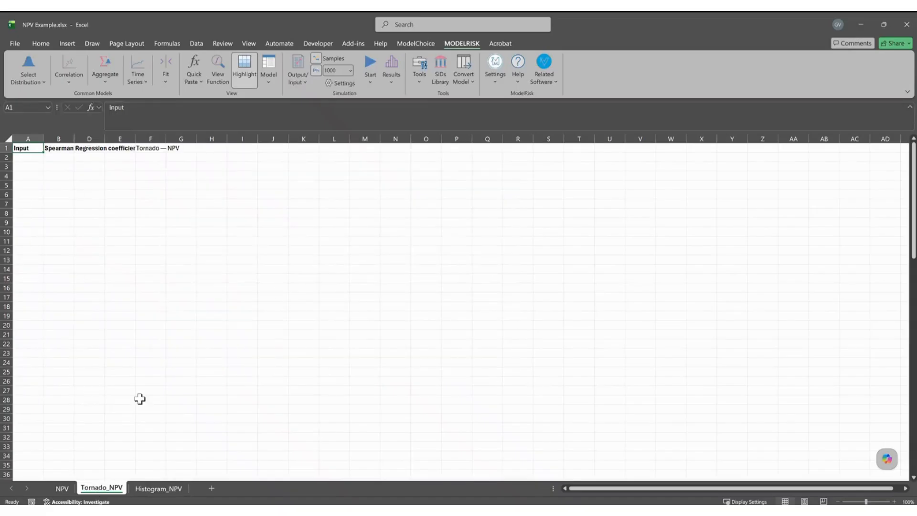
pyautogui.click(159, 489)
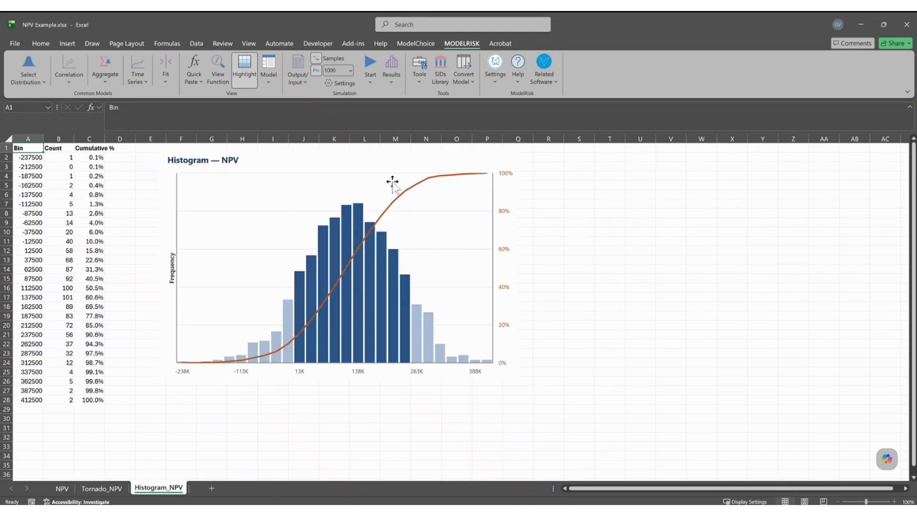
pyautogui.click(115, 489)
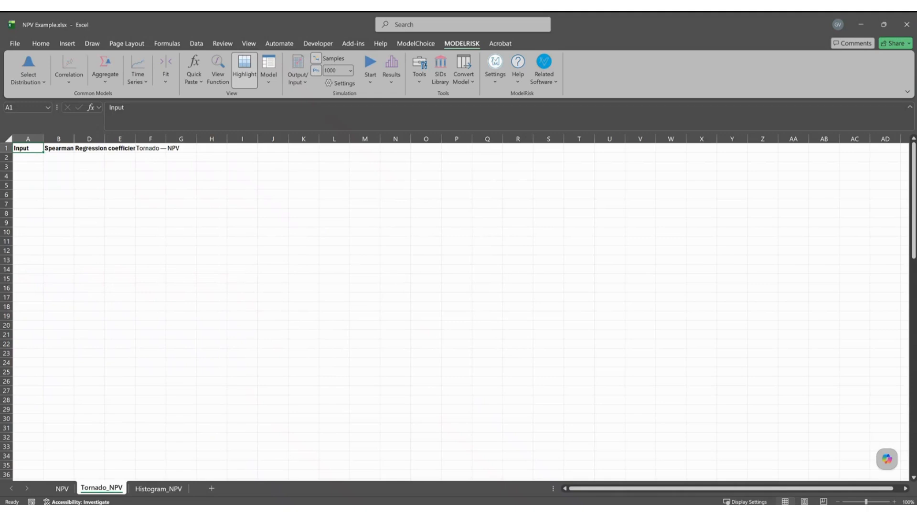
pyautogui.hotkey('alt', 'Tab')
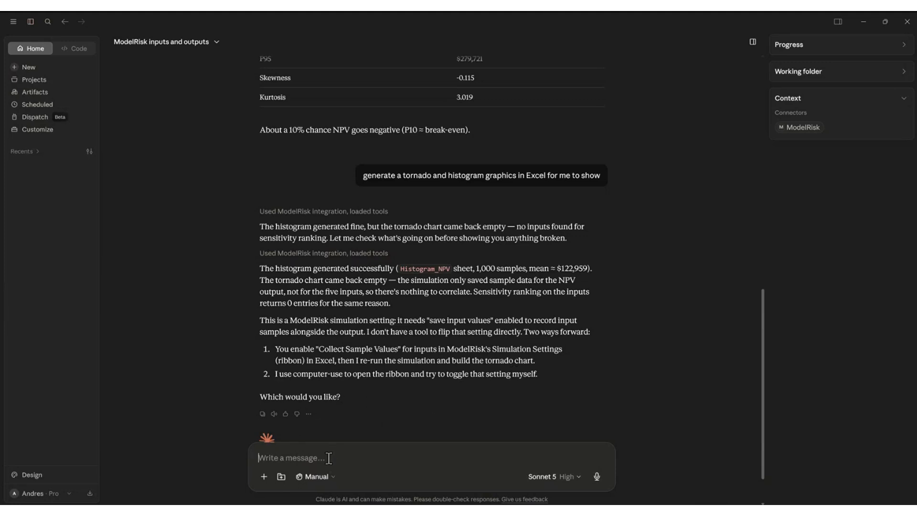
# Ask Claude how to explain these results to an audience not versed in simulation.
pyautogui.write('how do I')
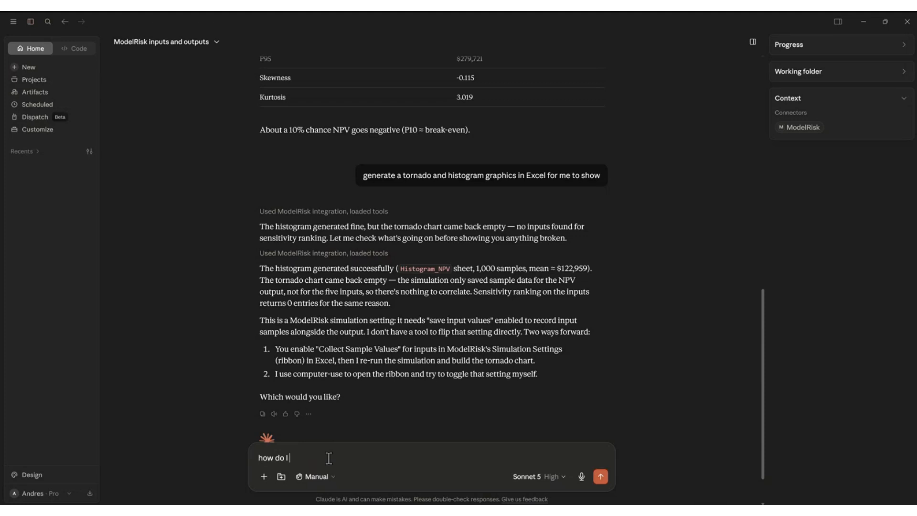
pyautogui.write(' explain these results rto an audience ah')
pyautogui.press('BackSpace')
pyautogui.press('BackSpace')
pyautogui.write('that is')
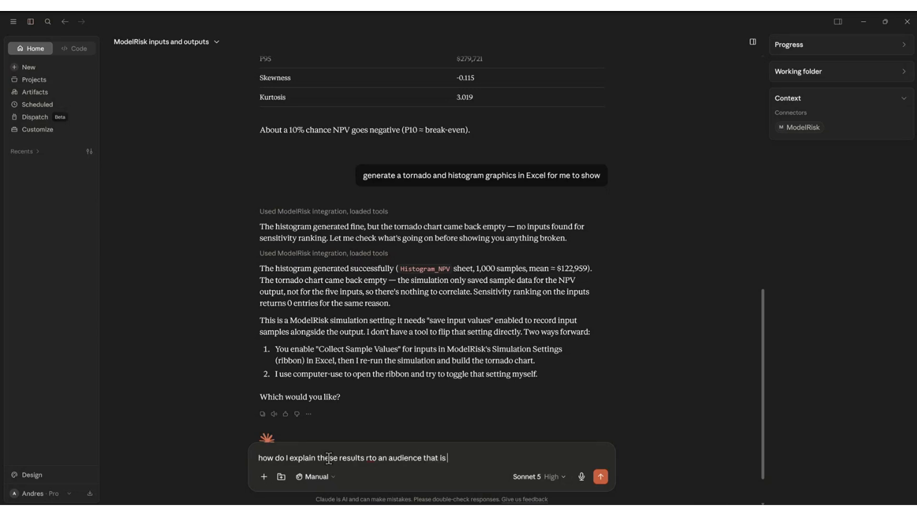
pyautogui.write(' not fulll')
pyautogui.write('y verse')
pyautogui.write('d into ')
pyautogui.write('simul')
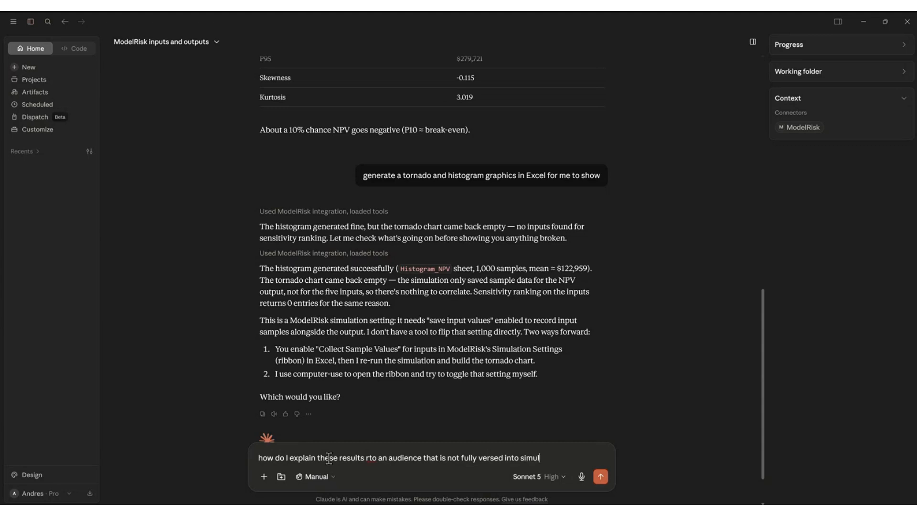
pyautogui.write('ation, considering the results I have')
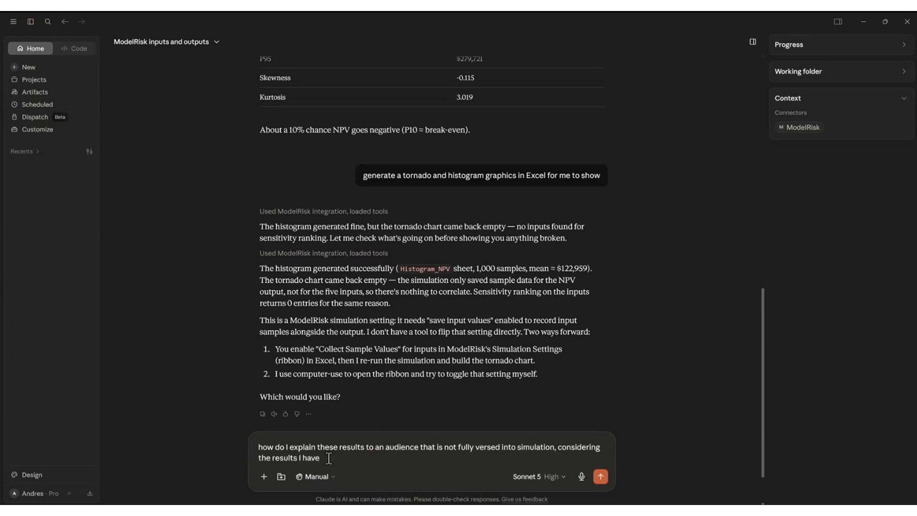
pyautogui.press('Return')
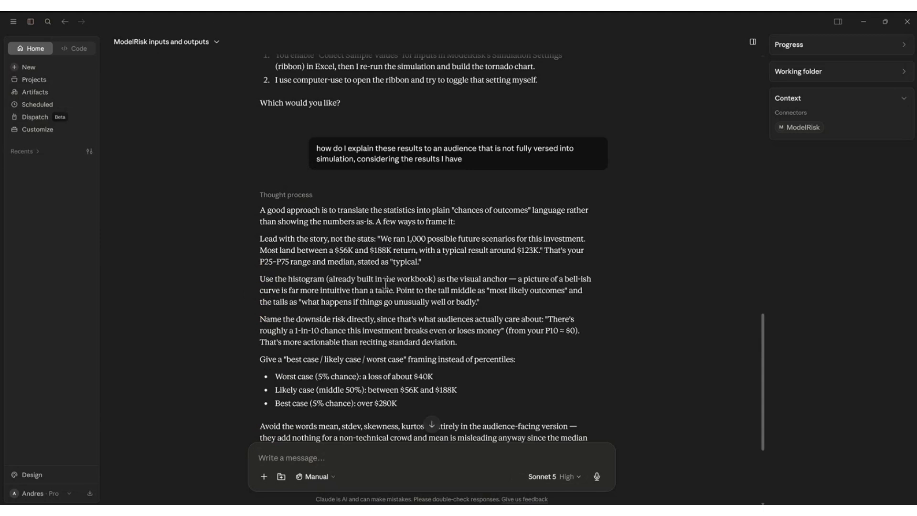
pyautogui.scroll(-2, 386, 284)
pyautogui.scroll(-2, 282, 315)
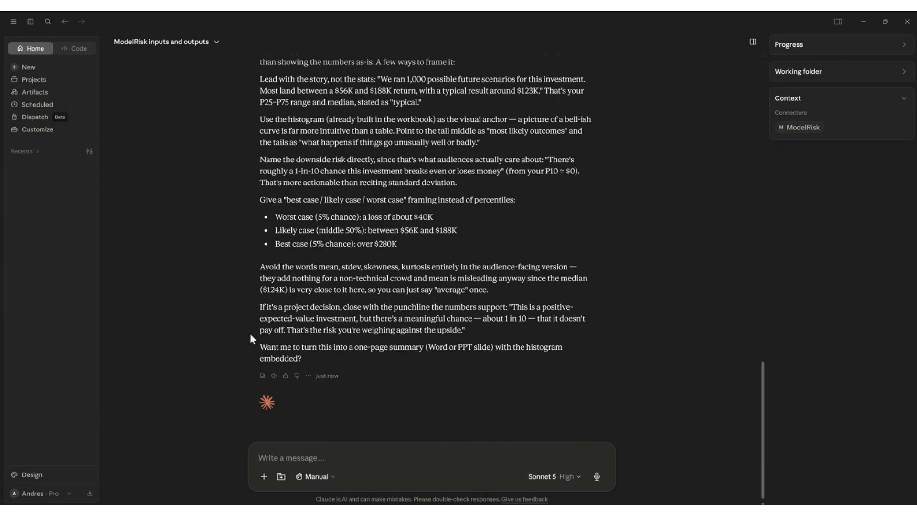
# Request a concise one-paragraph presentation summary noting NPV is negative only 10% of the time.
pyautogui.write('gener')
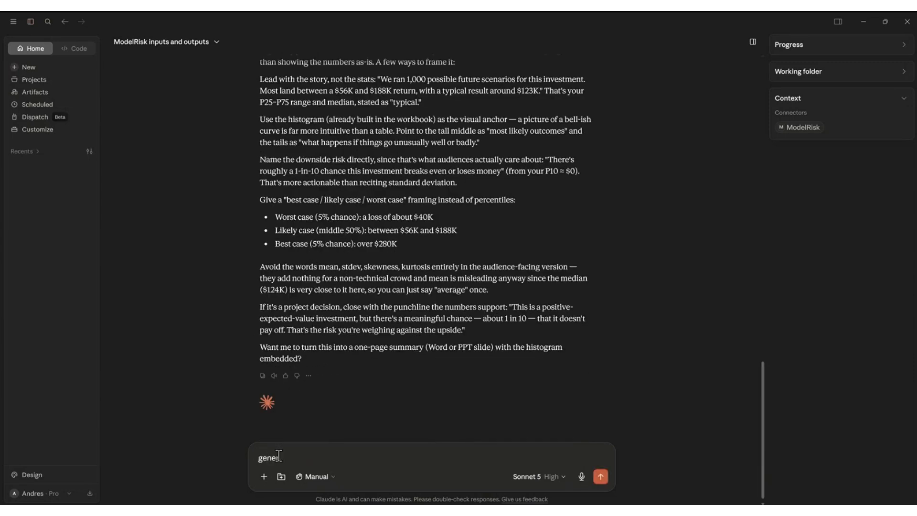
pyautogui.write('ate a 1 paragraph explanation for my')
pyautogui.write('ation')
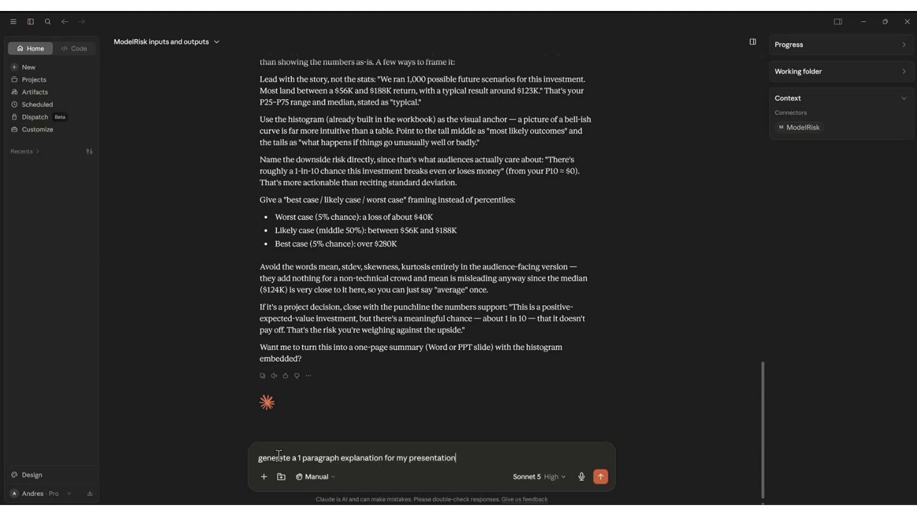
pyautogui.write(' about the results of the model.  Use simple sentences, dont gt st')
pyautogui.press('BackSpace')
pyautogui.press('BackSpace')
pyautogui.press('BackSpace')
pyautogui.press('BackSpace')
pyautogui.write('et statistic, mention about the MPV')
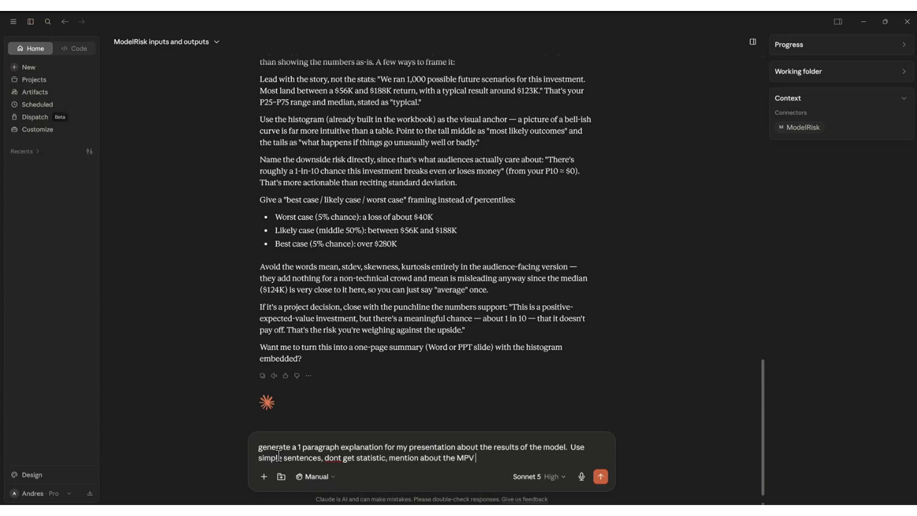
pyautogui.hotkey('ctrl', 'shift', 'Left')
pyautogui.write('NPV being negative only ')
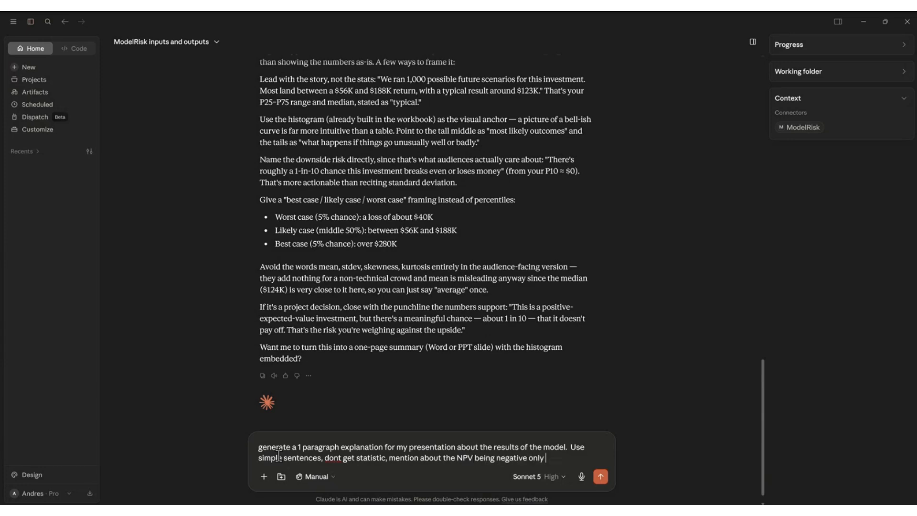
pyautogui.write('10% of the time.  Make i')
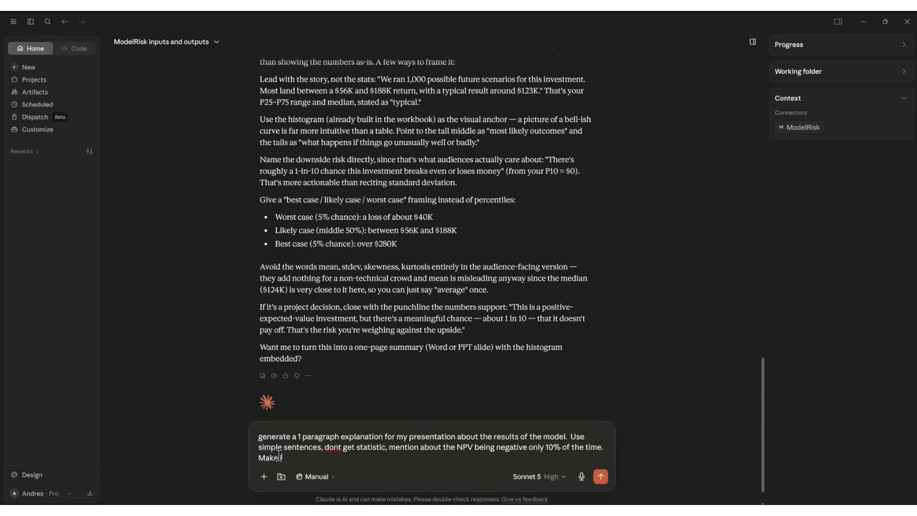
pyautogui.write('t concise and simple to read.')
pyautogui.press('Return')
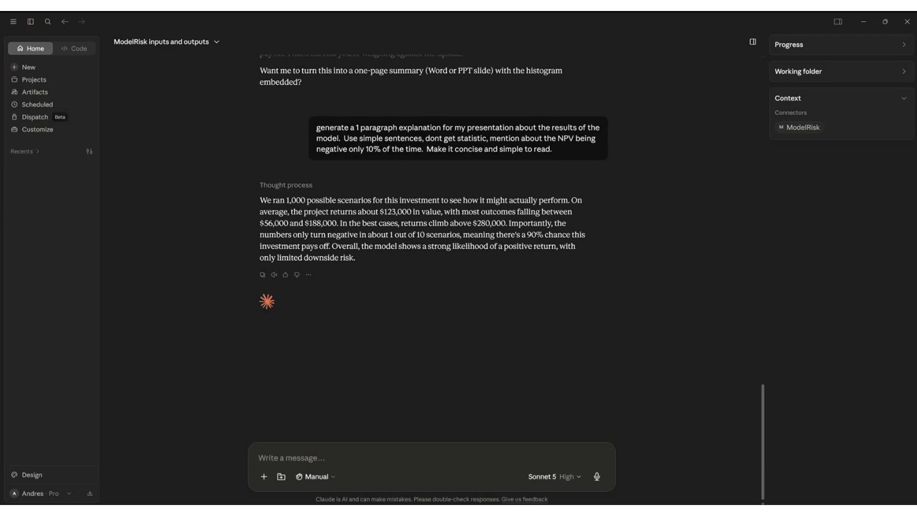
pyautogui.click(362, 510)
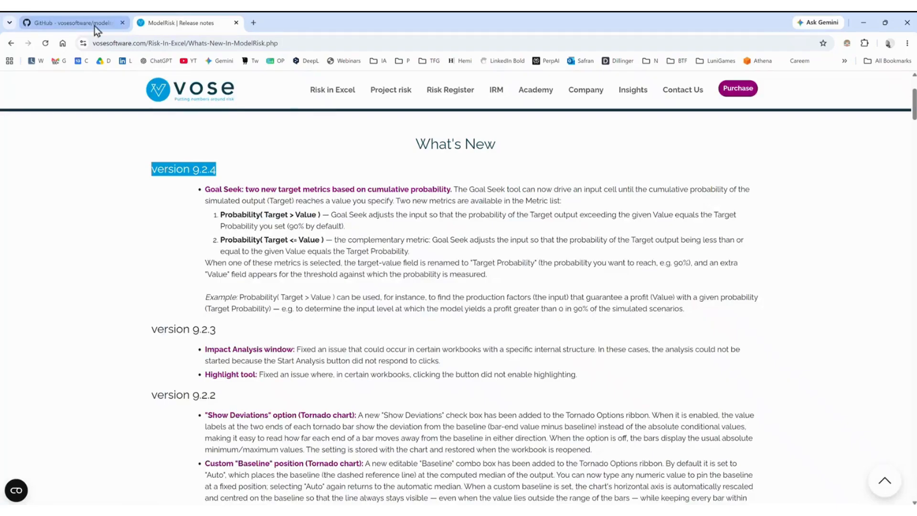
# Review the modelrisk-mcp README install commands, including pip install modelrisk-mcp and the auto-wire commands.
pyautogui.click(95, 26)
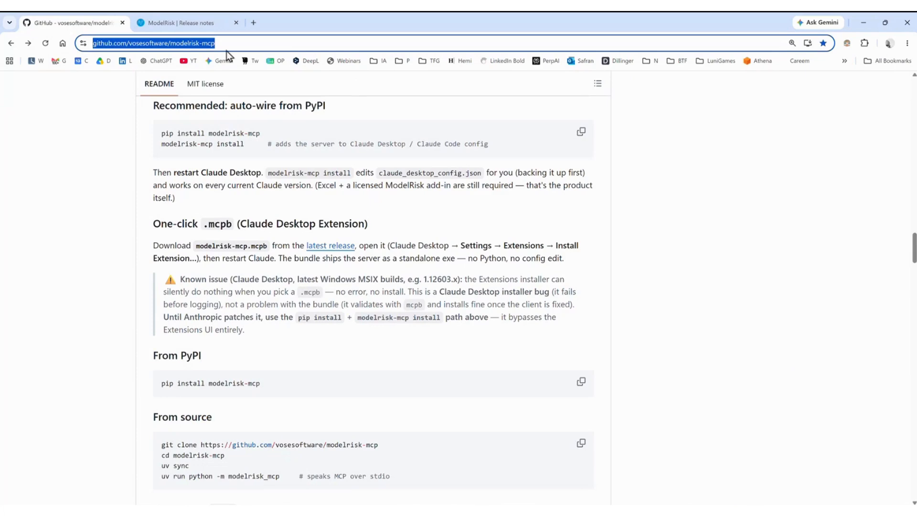
pyautogui.moveTo(914, 243)
pyautogui.mouseDown()
pyautogui.moveTo(910, 76)
pyautogui.moveTo(902, 256)
pyautogui.moveTo(912, 256)
pyautogui.mouseUp()
pyautogui.moveTo(267, 219); pyautogui.dragTo(165, 218)
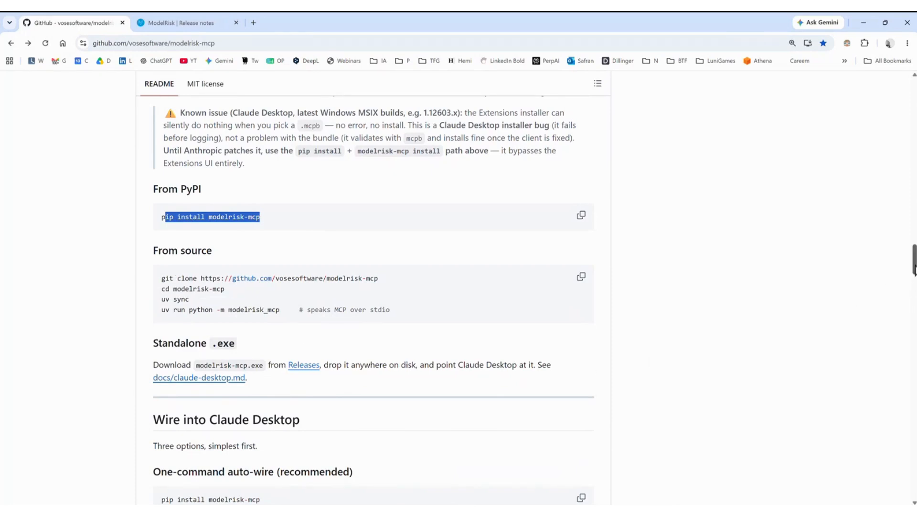
pyautogui.moveTo(914, 267); pyautogui.dragTo(913, 285)
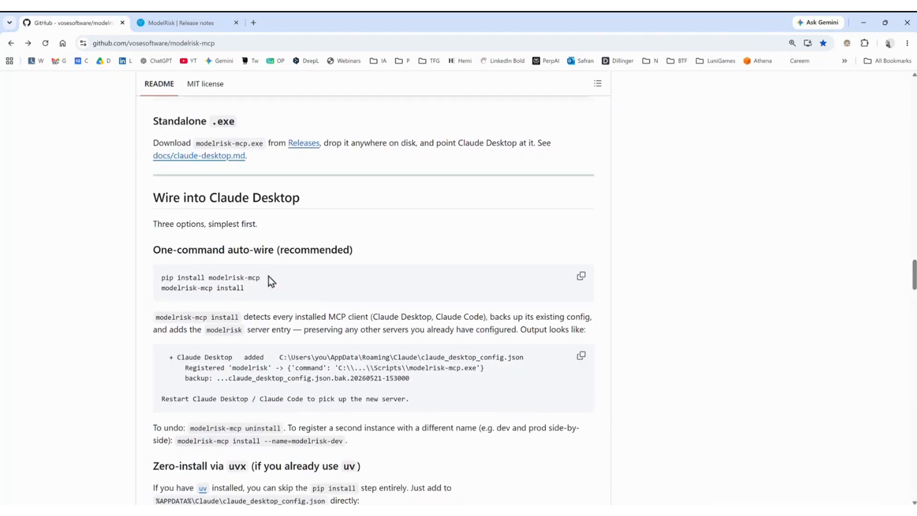
pyautogui.moveTo(154, 198); pyautogui.dragTo(323, 210)
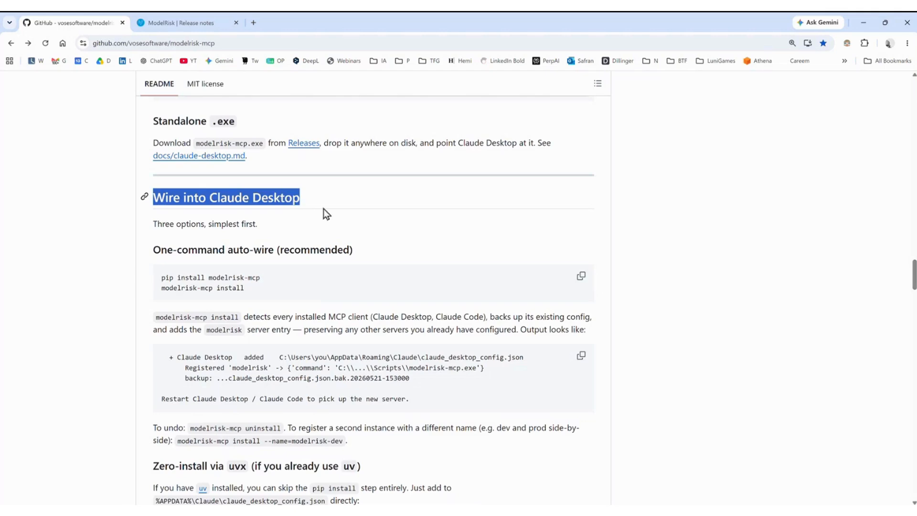
pyautogui.moveTo(246, 288); pyautogui.dragTo(192, 277)
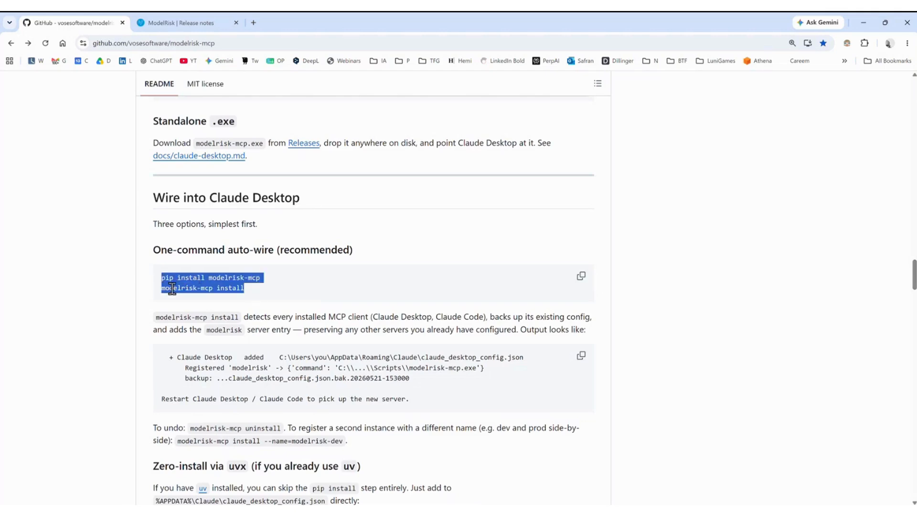
# Find the Claude Desktop Extension section and open the v0.3.10 latest release page.
pyautogui.scroll(-3, 272, 357)
pyautogui.scroll(-10, 272, 357)
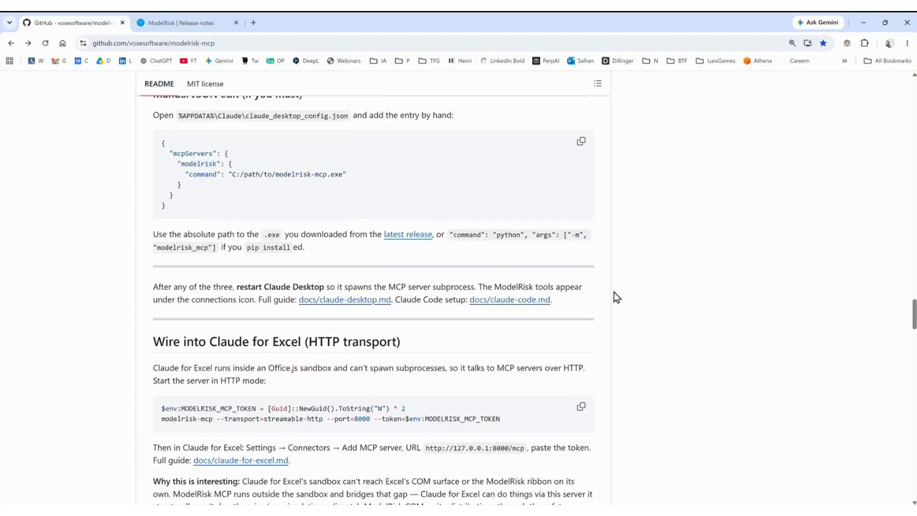
pyautogui.moveTo(912, 322); pyautogui.dragTo(896, 503)
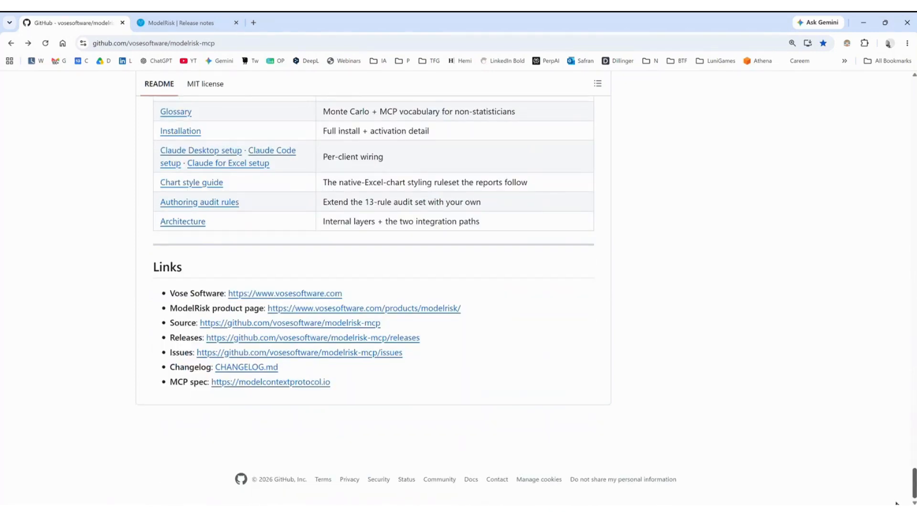
pyautogui.moveTo(896, 503); pyautogui.dragTo(859, 314)
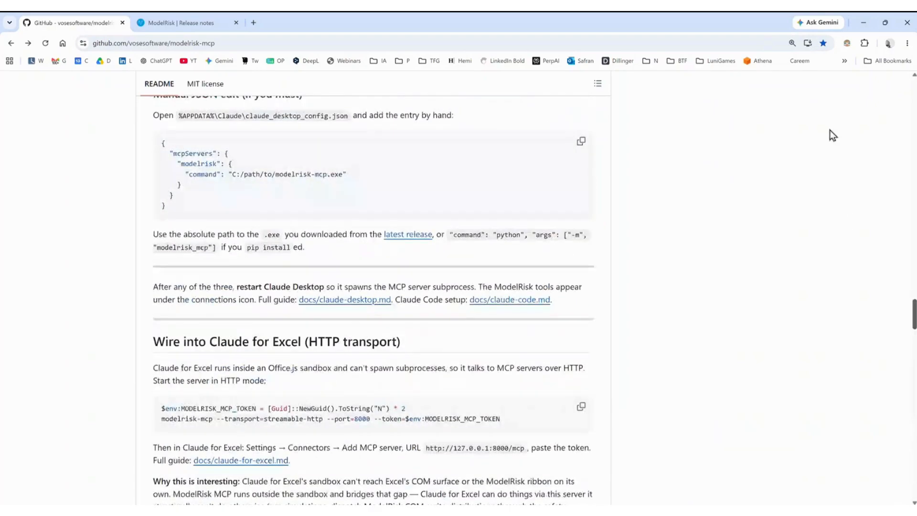
pyautogui.scroll(-2, 146, 339)
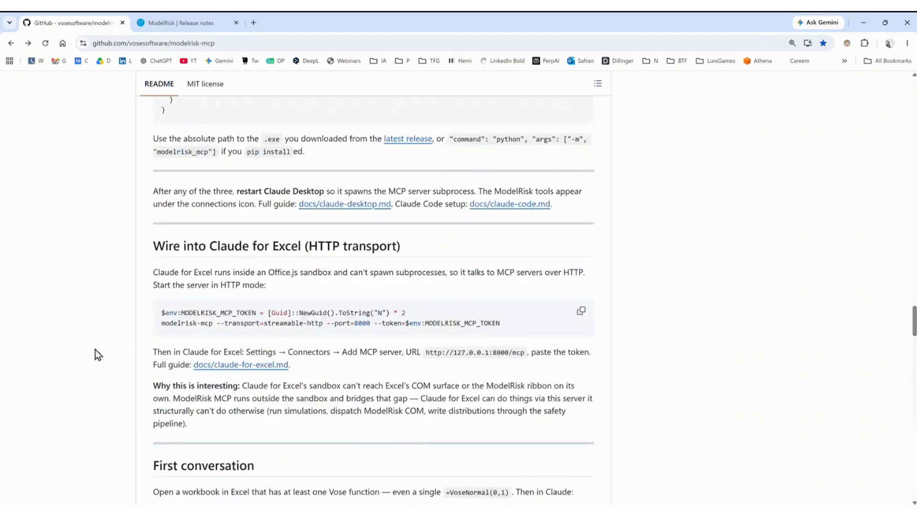
pyautogui.scroll(15, 429, 302)
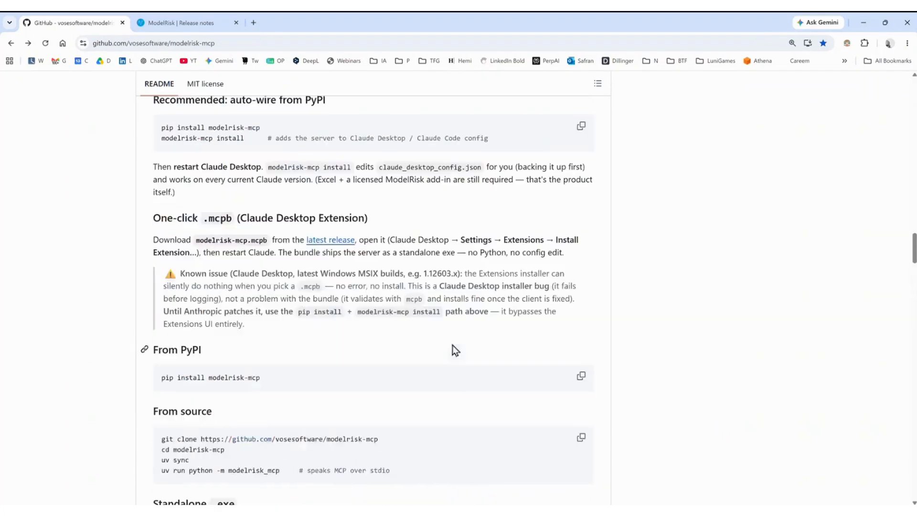
pyautogui.scroll(3, 452, 350)
pyautogui.scroll(-1, 366, 370)
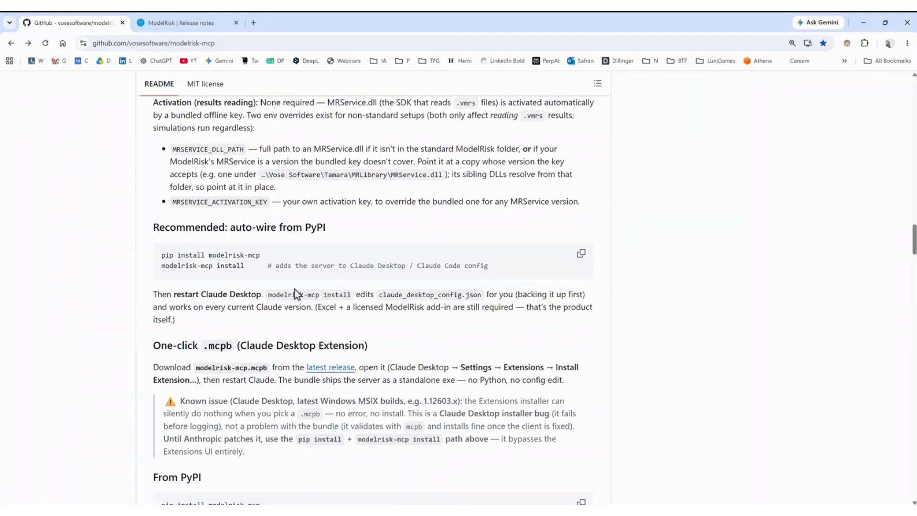
pyautogui.moveTo(379, 351); pyautogui.dragTo(238, 345)
pyautogui.click(290, 400)
pyautogui.click(341, 372)
pyautogui.scroll(-1, 313, 368)
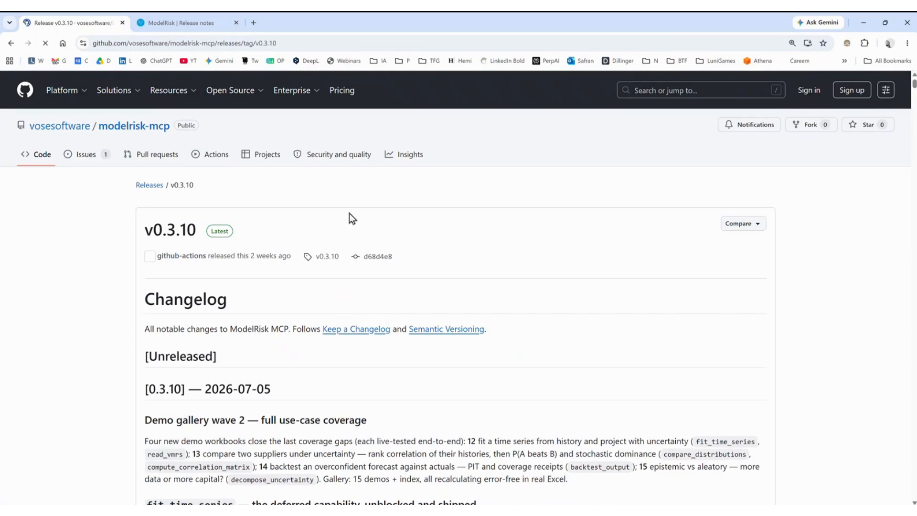
# Annotate the release's modelrisk-mcp.mcpb asset as the 'extension to install in Claude'.
pyautogui.click(178, 46)
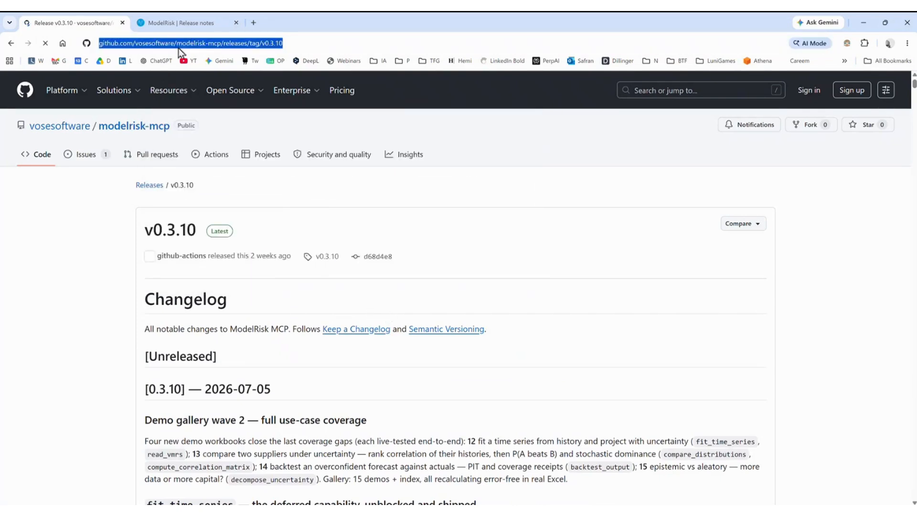
pyautogui.hotkey('alt', 'Tab')
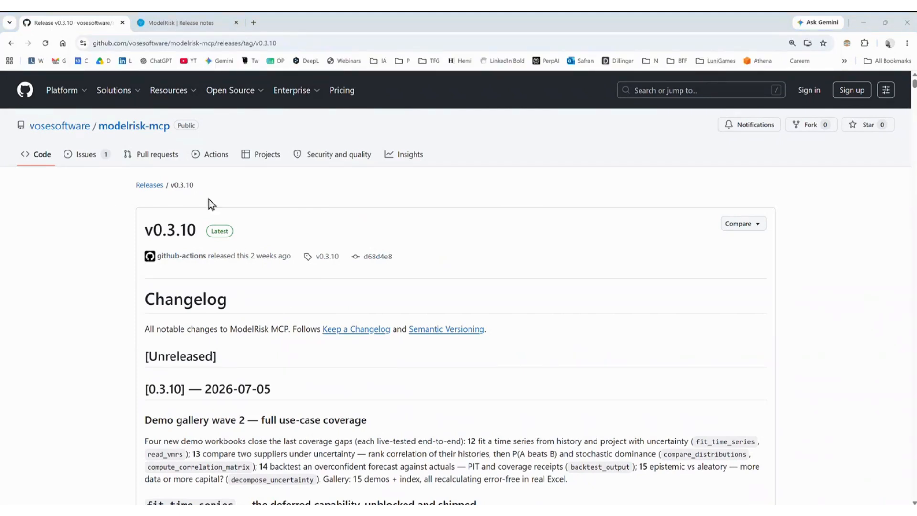
pyautogui.moveTo(913, 89); pyautogui.dragTo(913, 491)
pyautogui.scroll(-3, 213, 457)
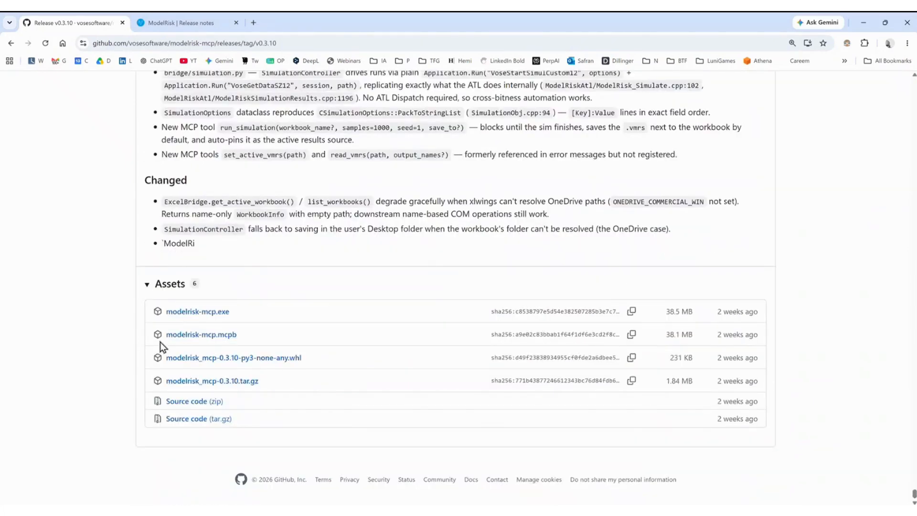
pyautogui.moveTo(142, 322)
pyautogui.mouseDown()
pyautogui.moveTo(151, 343)
pyautogui.moveTo(249, 350)
pyautogui.moveTo(249, 315)
pyautogui.mouseUp()
pyautogui.write('extemsi')
pyautogui.press('BackSpace')
pyautogui.press('BackSpace')
pyautogui.press('BackSpace')
pyautogui.write('nsion to install in Claude')
pyautogui.press('Escape')
pyautogui.press('Escape')
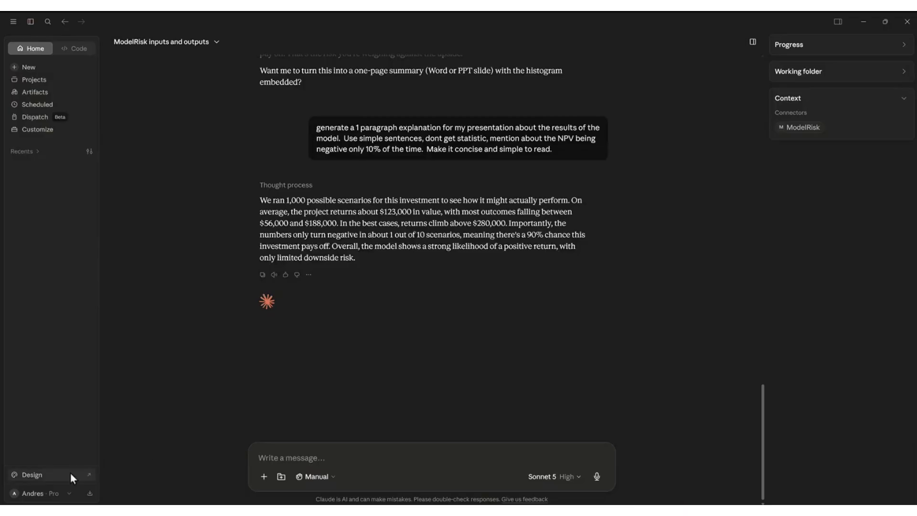
pyautogui.click(33, 493)
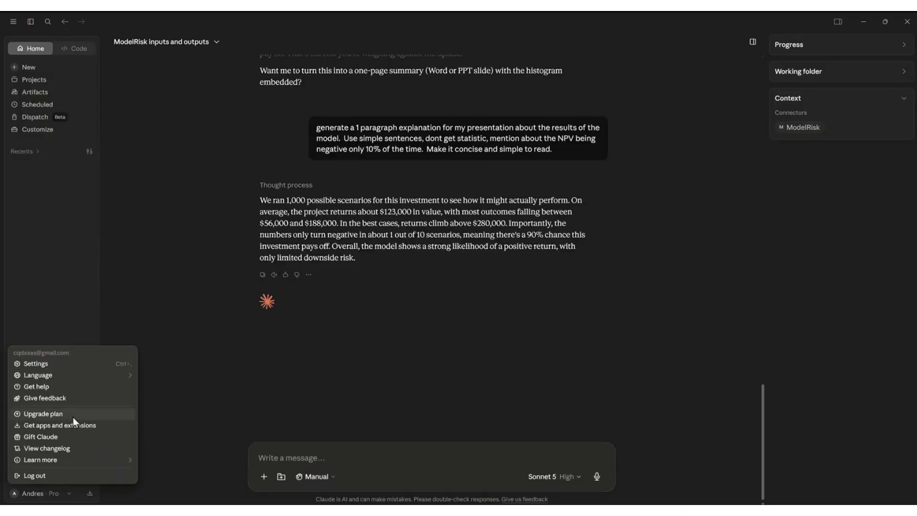
pyautogui.click(33, 363)
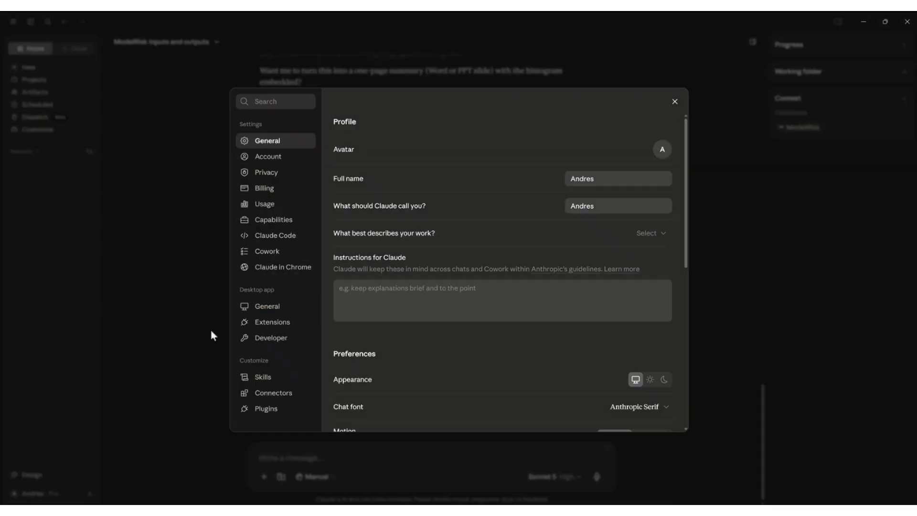
pyautogui.click(258, 322)
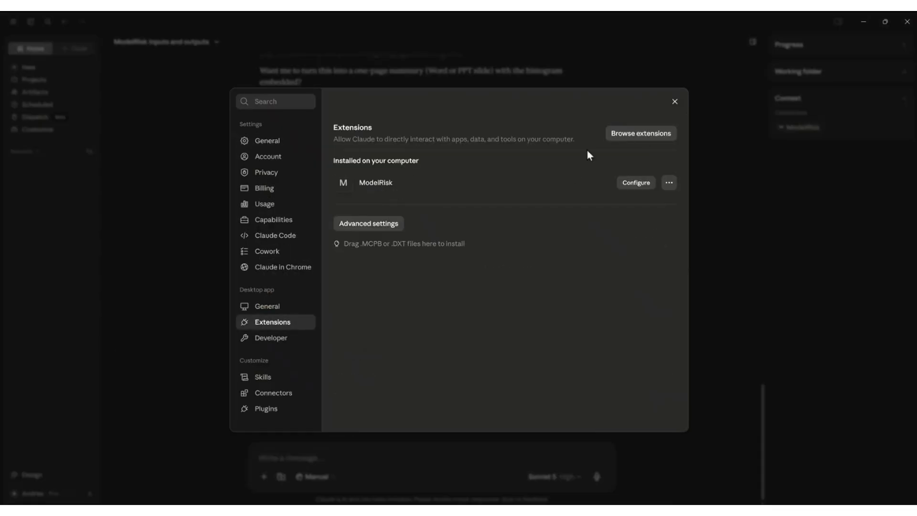
pyautogui.click(680, 103)
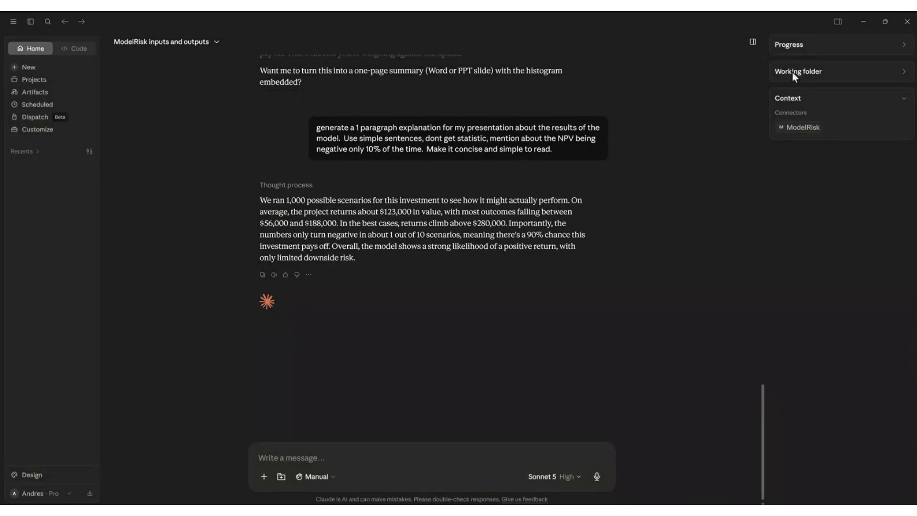
pyautogui.scroll(15, 534, 337)
pyautogui.scroll(8, 534, 337)
pyautogui.scroll(-8, 534, 337)
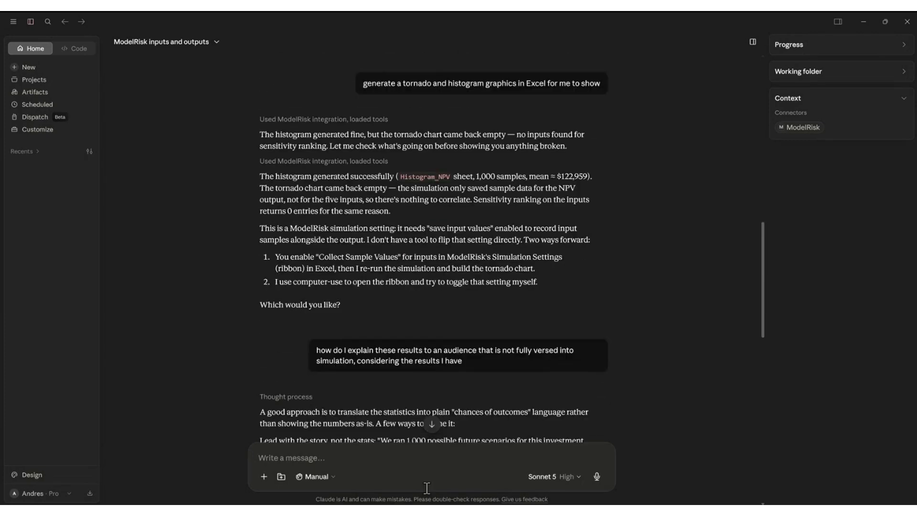
# On the GitHub release page, highlight the alpha.3 (2026-05-21) and 0.3.10 (2026-07-05) release dates.
pyautogui.click(414, 454)
pyautogui.scroll(12, 289, 301)
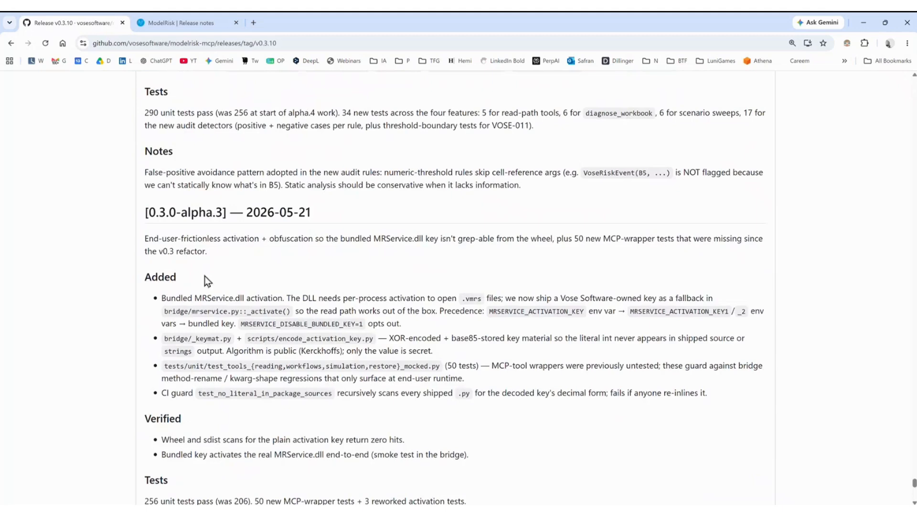
pyautogui.moveTo(313, 213); pyautogui.dragTo(243, 212)
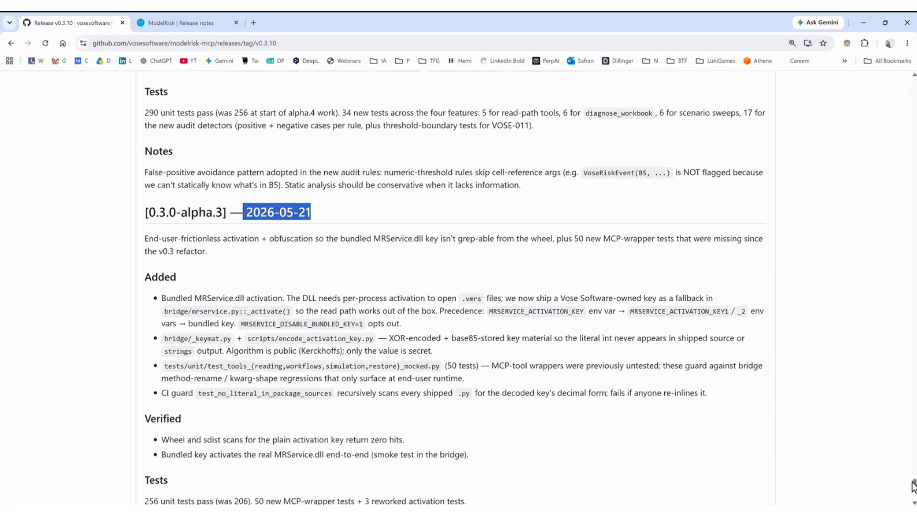
pyautogui.moveTo(914, 483); pyautogui.dragTo(888, 71)
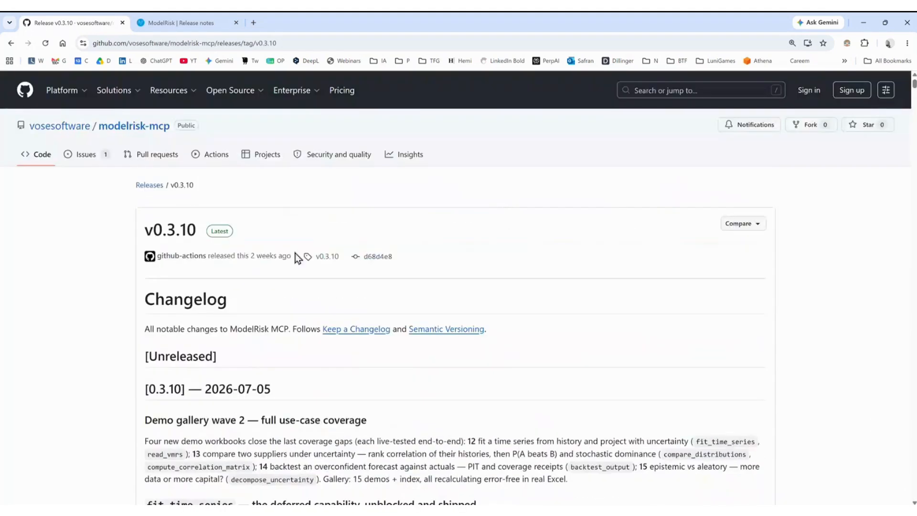
pyautogui.scroll(-2, 249, 317)
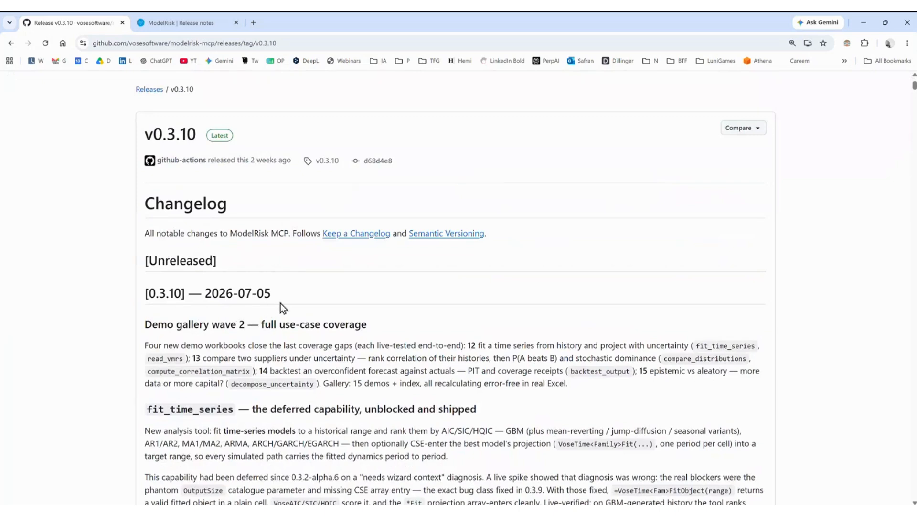
pyautogui.moveTo(270, 295); pyautogui.dragTo(205, 293)
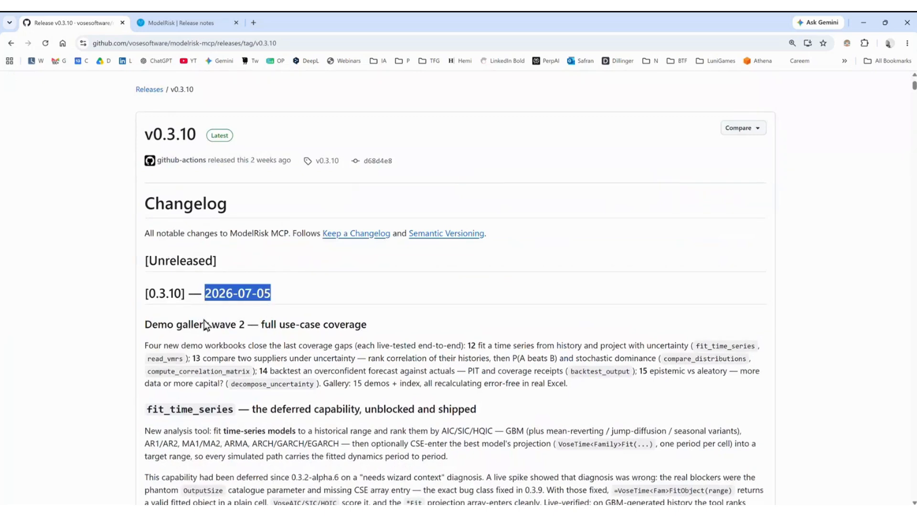
# Scroll through the rest of the changelog, then minimize the browser and Claude to reveal Excel.
pyautogui.scroll(-1, 136, 364)
pyautogui.scroll(-1, 129, 362)
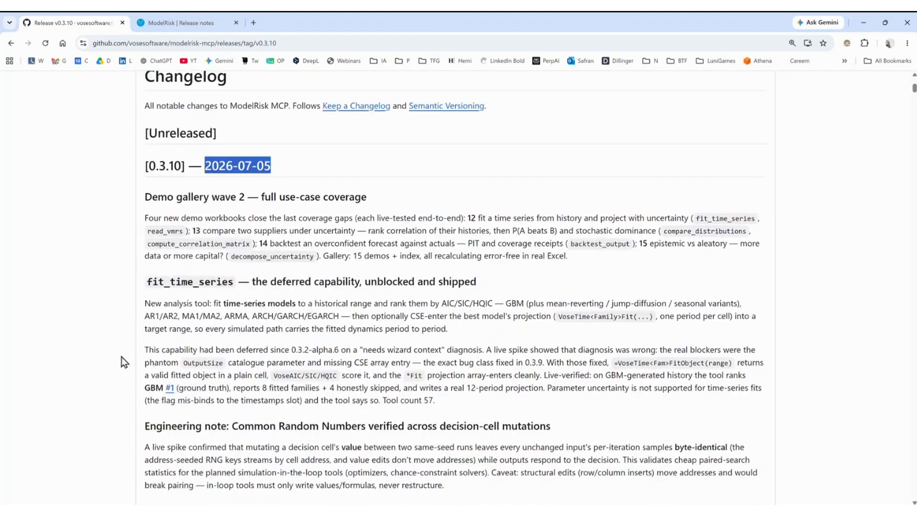
pyautogui.scroll(-2, 201, 280)
pyautogui.scroll(-1, 255, 323)
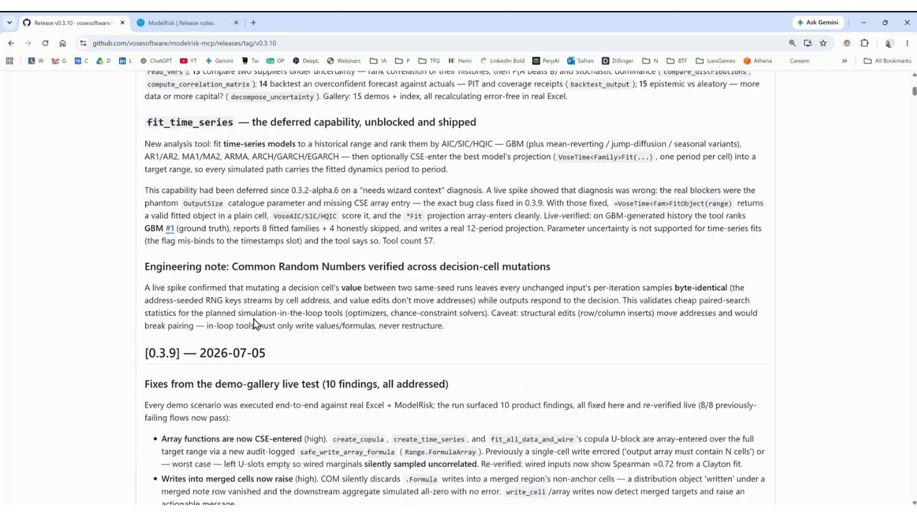
pyautogui.scroll(-2, 258, 346)
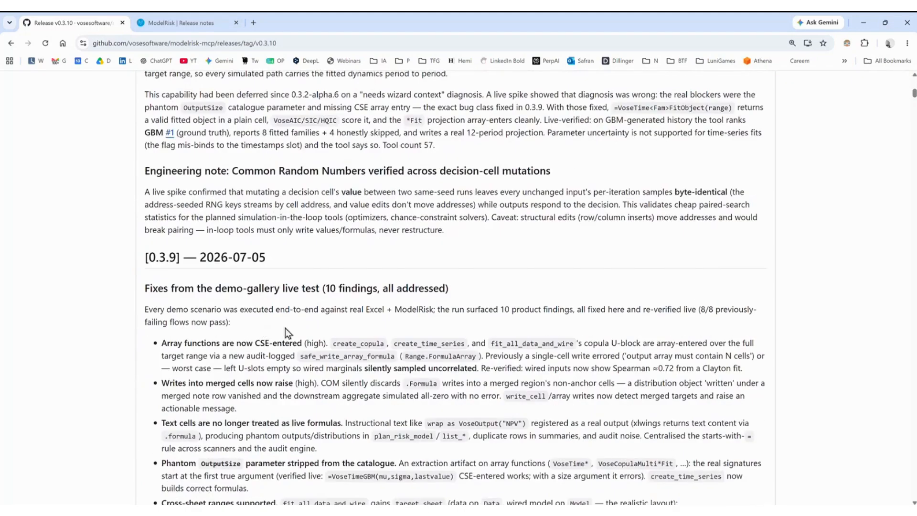
pyautogui.scroll(-1, 267, 325)
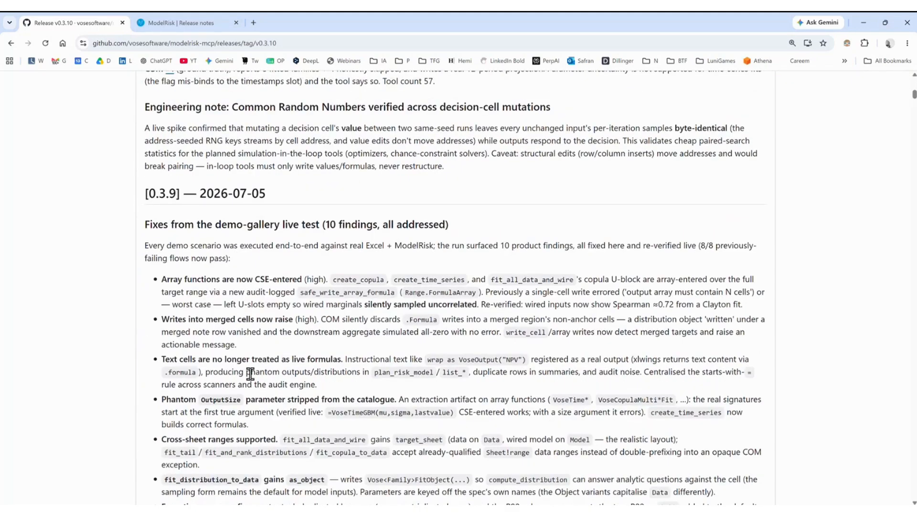
pyautogui.scroll(-3, 251, 374)
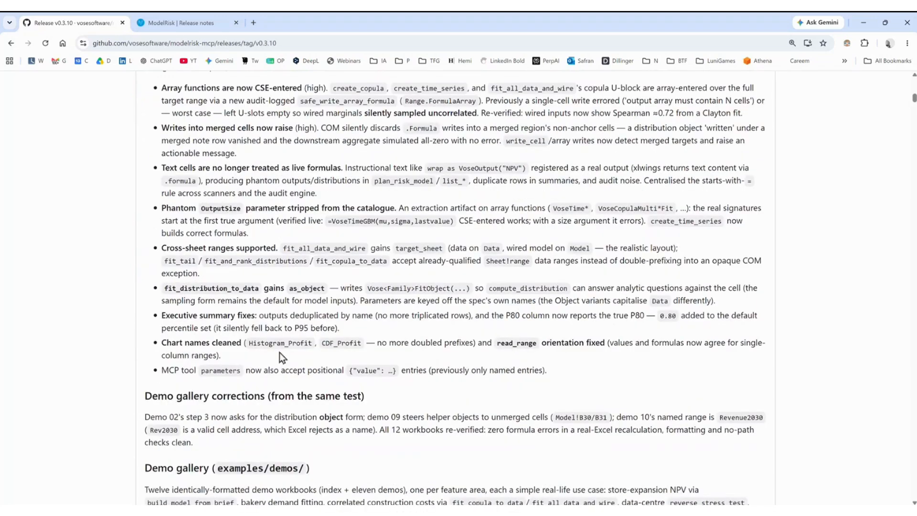
pyautogui.click(861, 23)
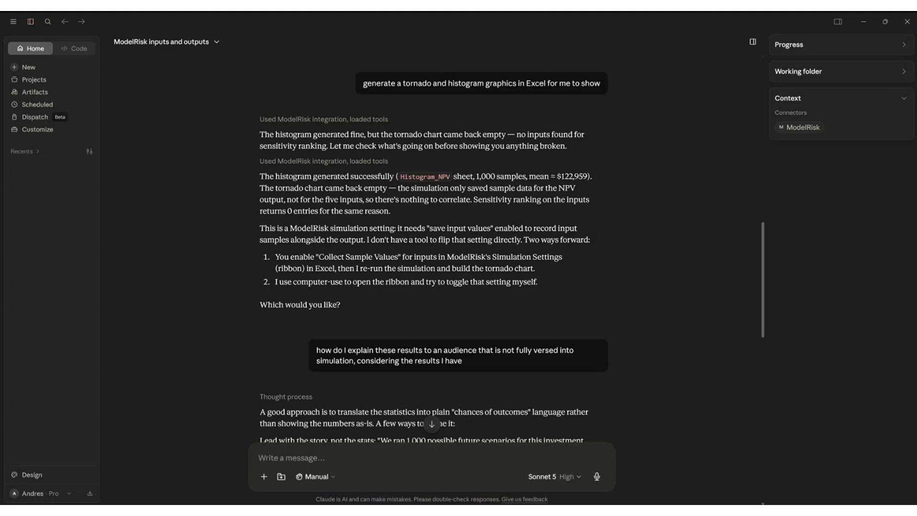
pyautogui.click(863, 23)
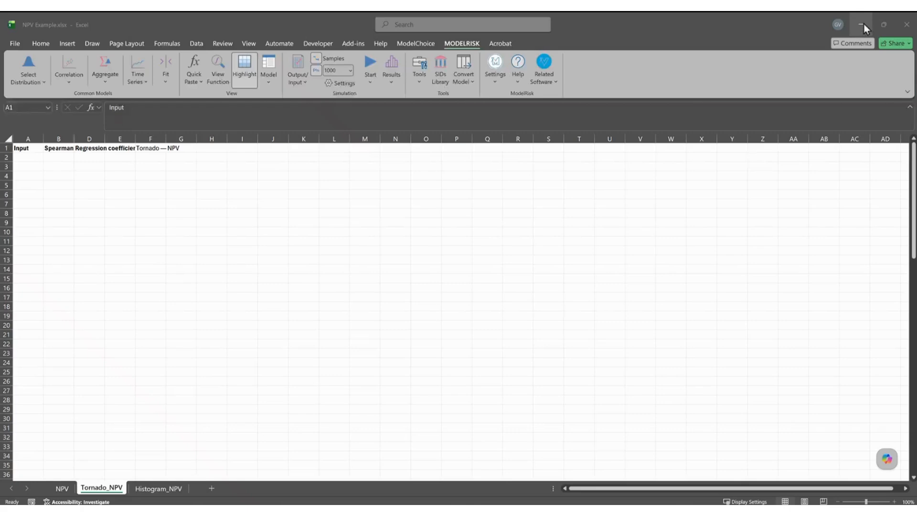
# On the Histogram_NPV sheet, enter a contact e-mail address in cell T17 and zoom in beside the histogram.
pyautogui.click(155, 493)
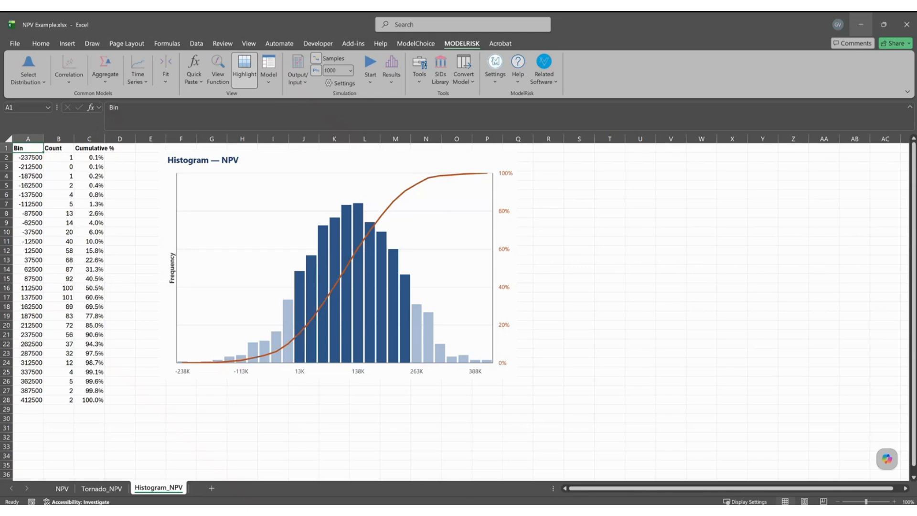
pyautogui.click(608, 295)
pyautogui.press('Return')
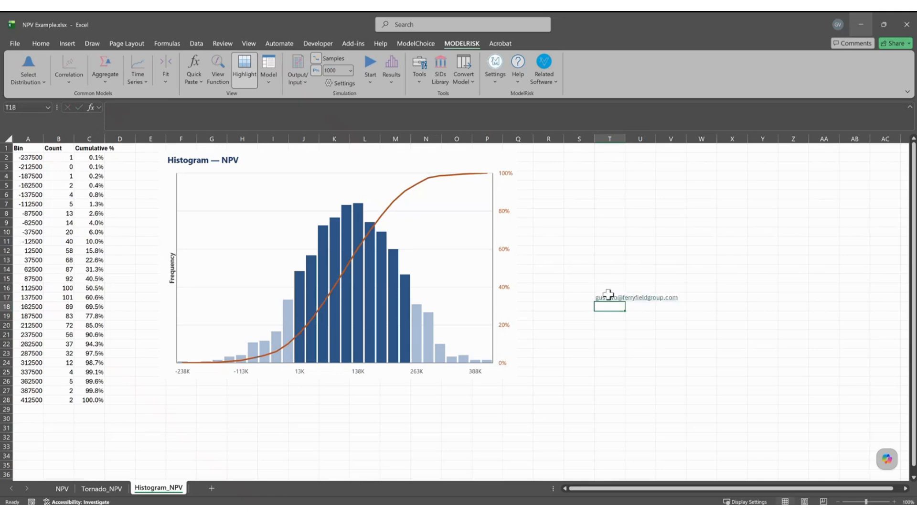
pyautogui.scroll(3, 608, 294)
pyautogui.moveTo(783, 488); pyautogui.dragTo(848, 486)
pyautogui.click(906, 487)
pyautogui.click(906, 487)
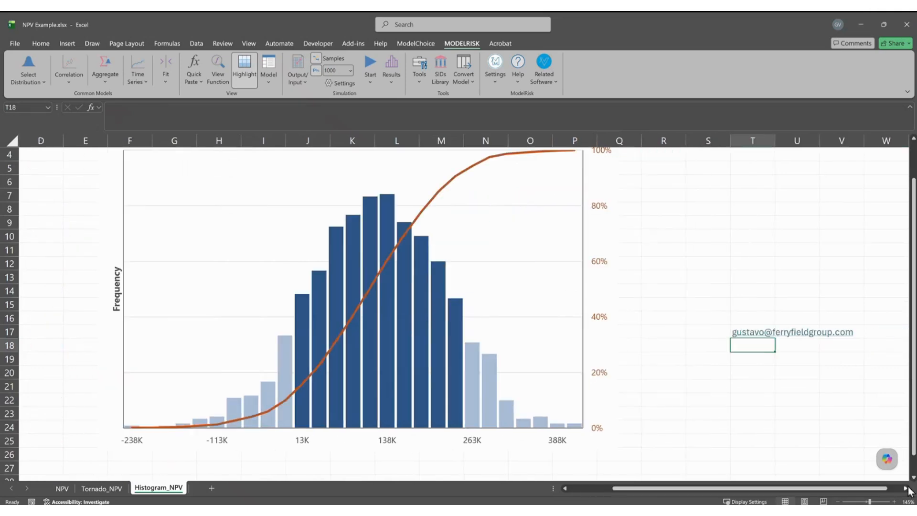
pyautogui.click(907, 487)
pyautogui.click(906, 487)
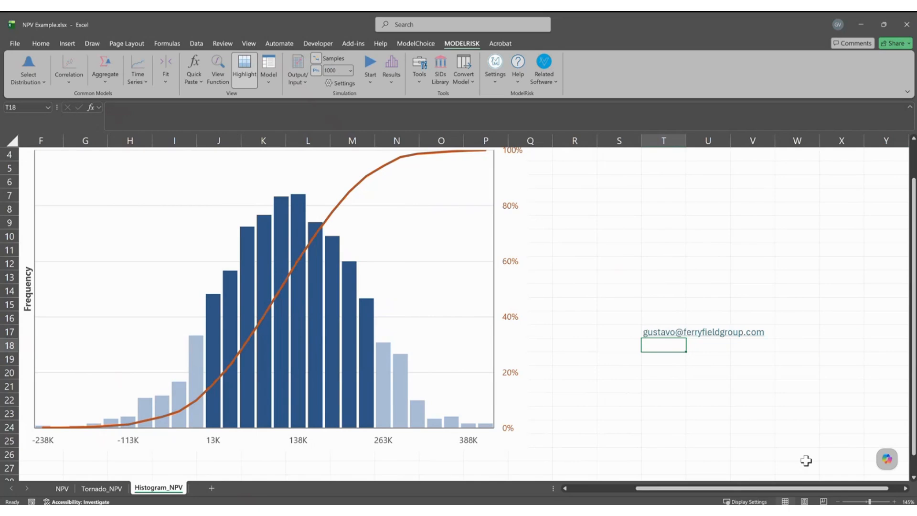